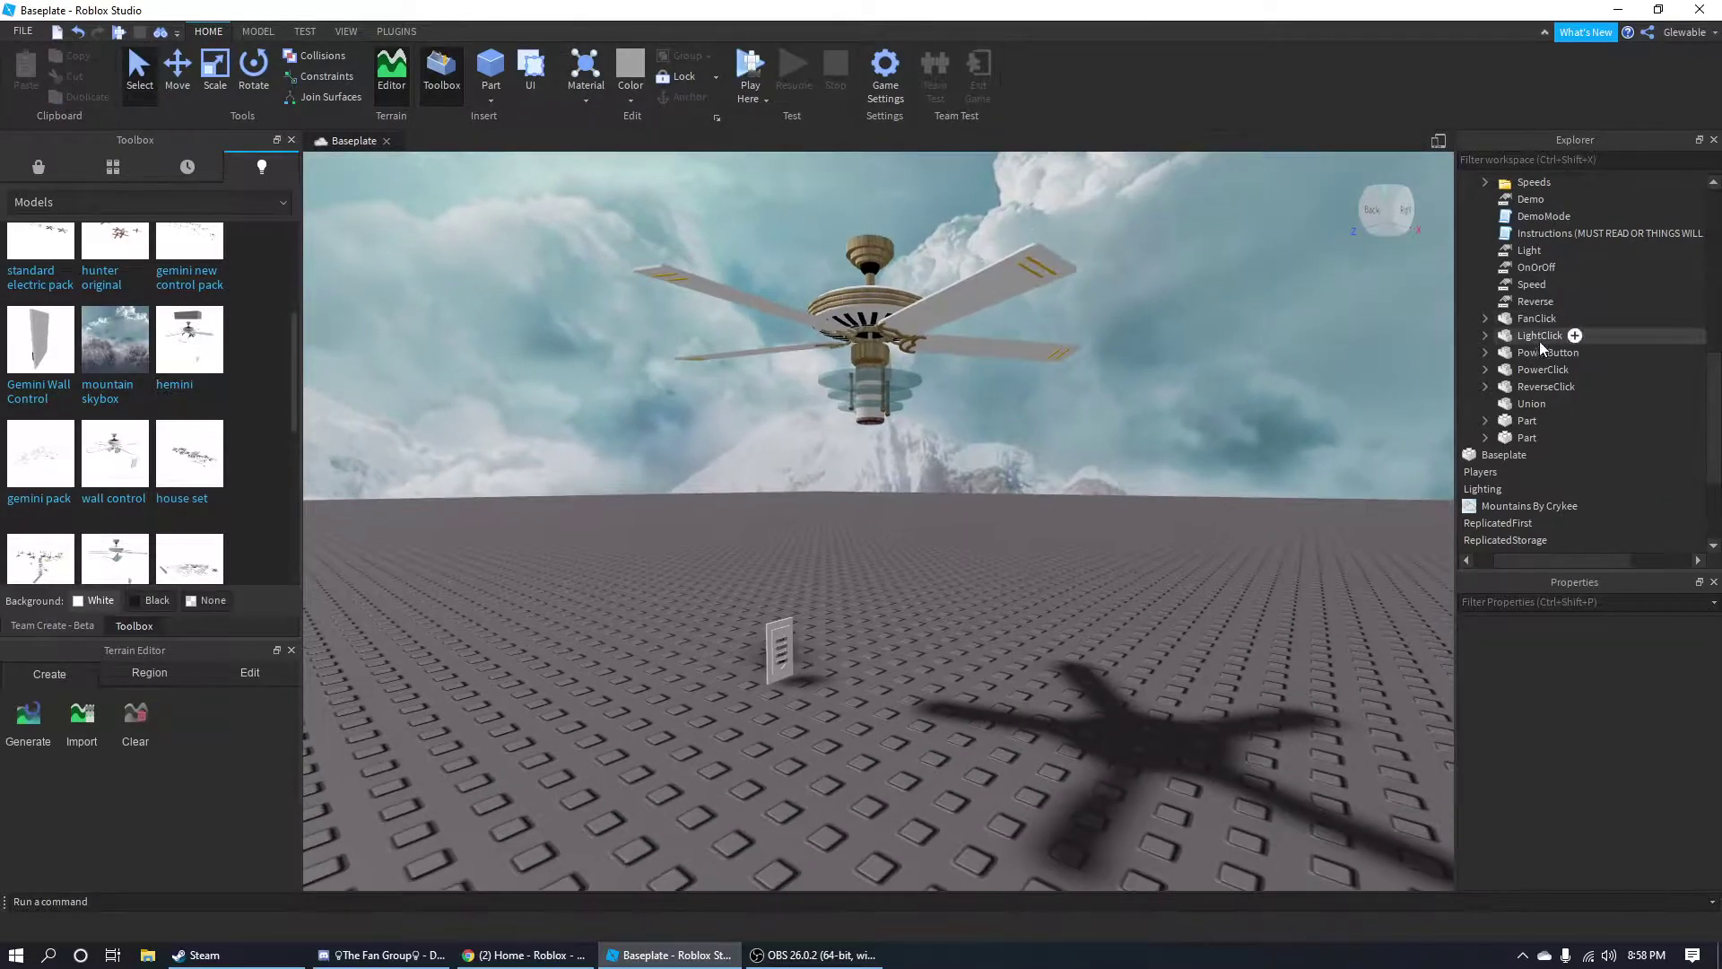
# Set the Lighting service's Technology property to Voxel.
pyautogui.moveTo(1543, 560); pyautogui.dragTo(1518, 562)
pyautogui.click(1518, 489)
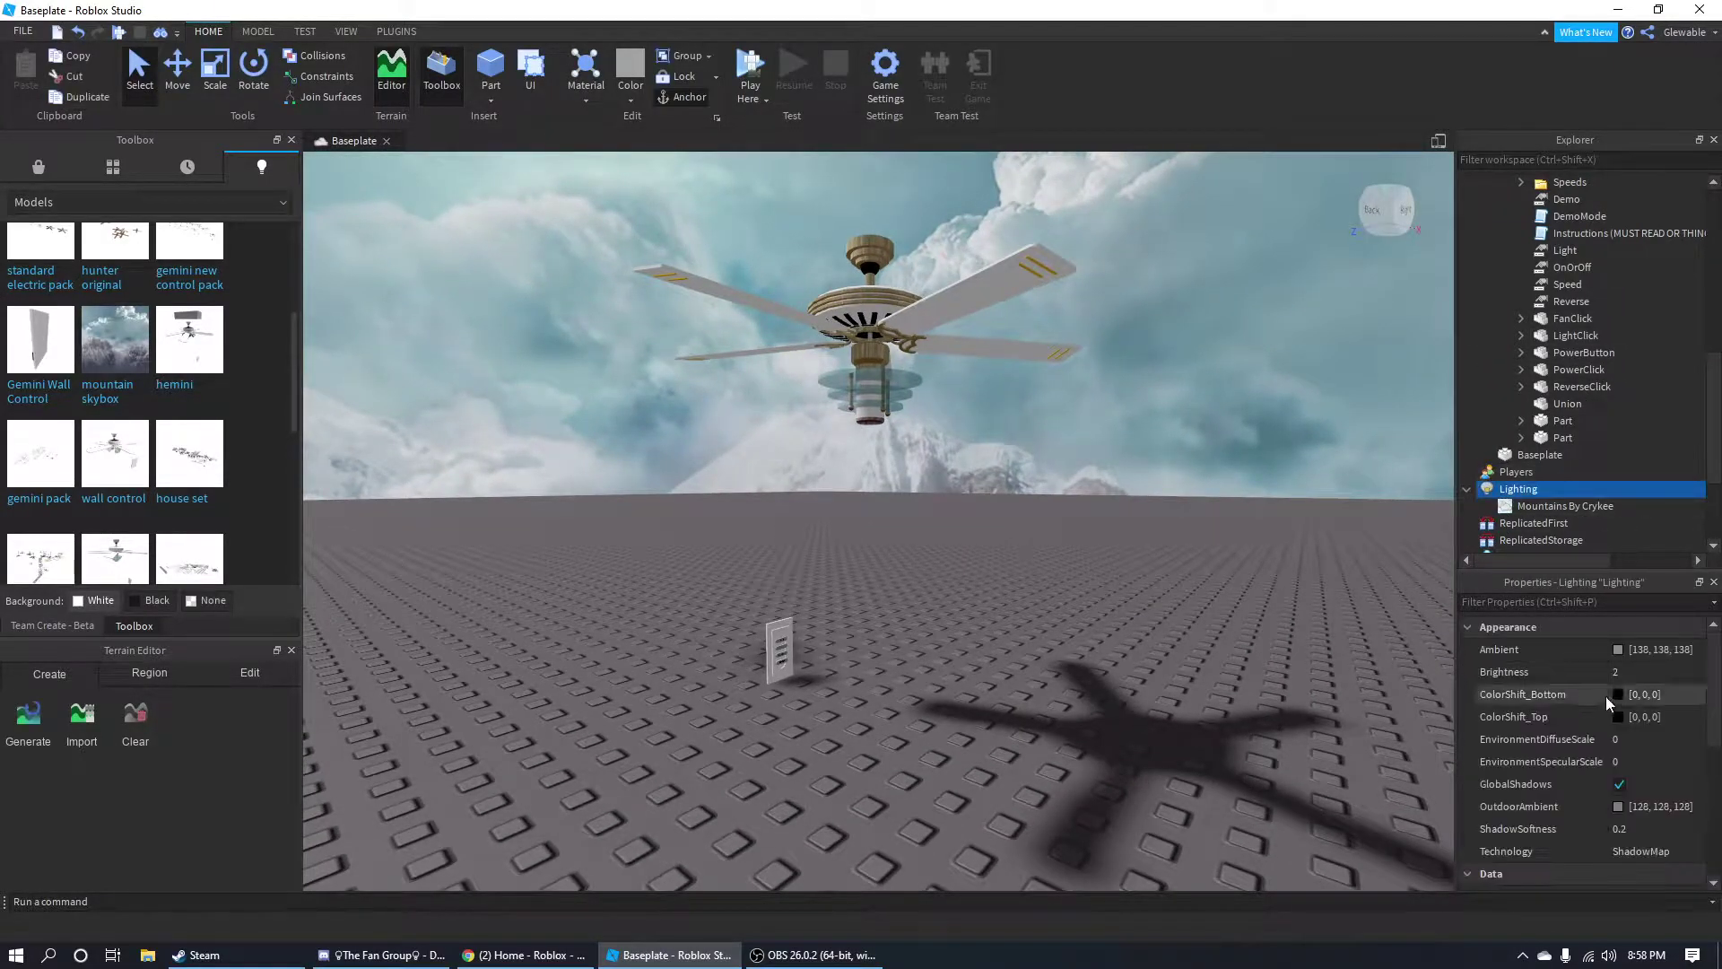
pyautogui.scroll(-3, 1606, 696)
pyautogui.click(1659, 696)
pyautogui.click(1632, 773)
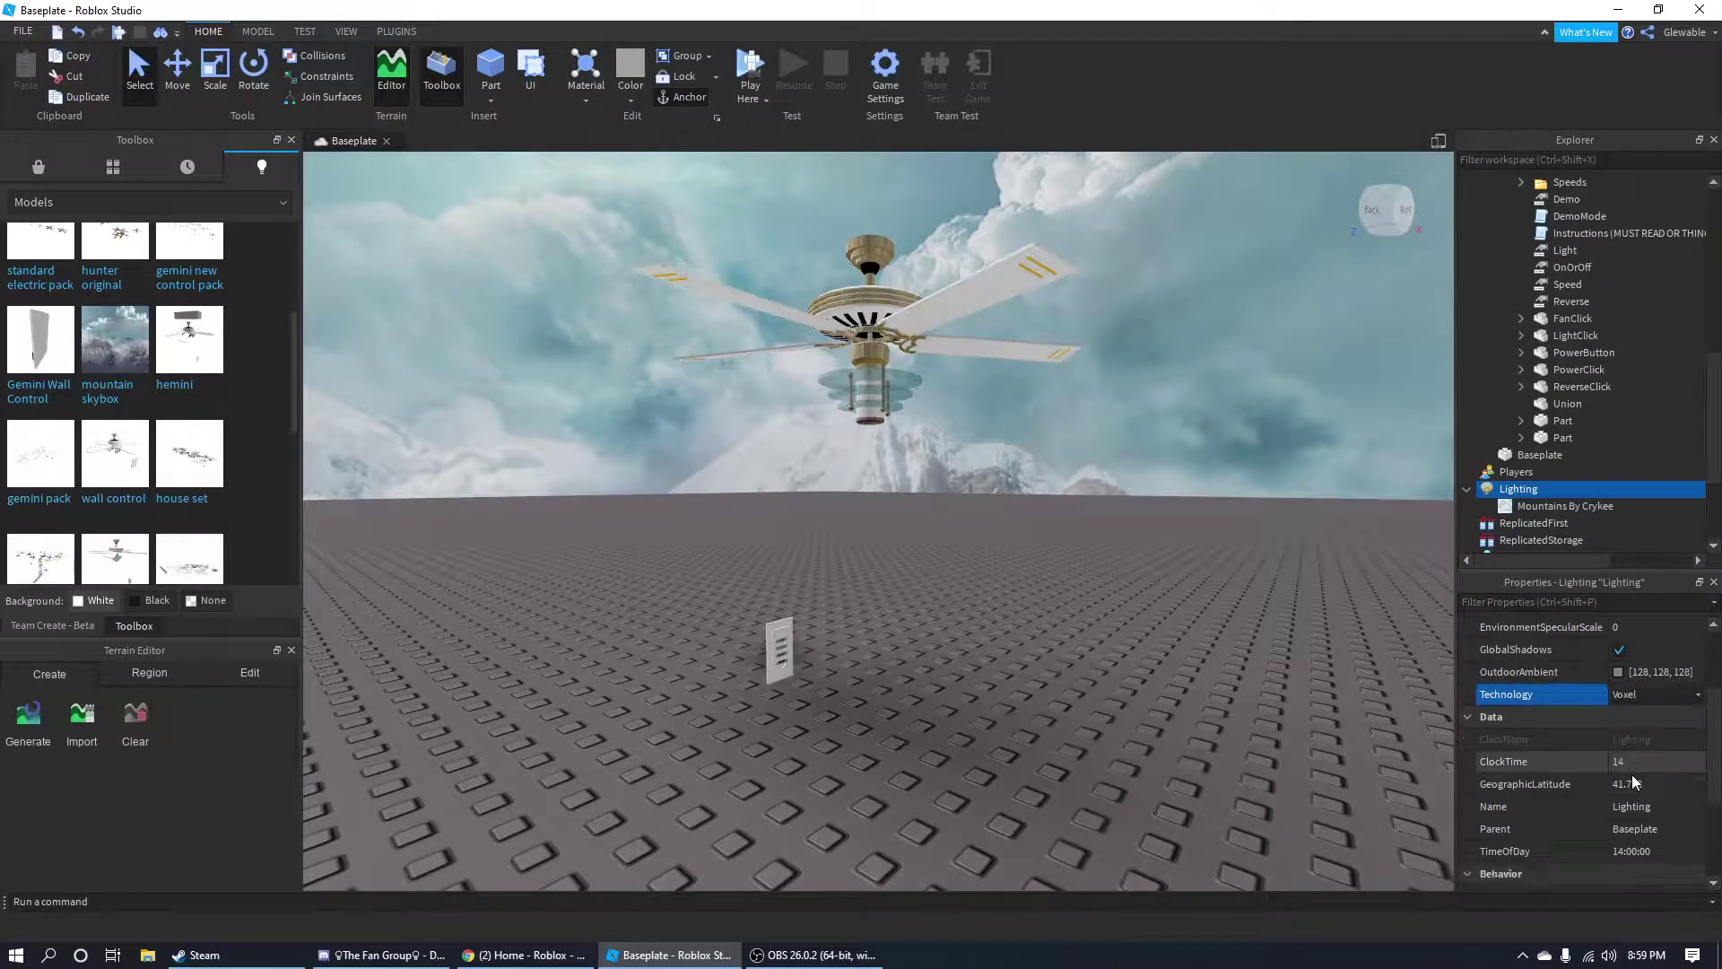
pyautogui.click(1660, 700)
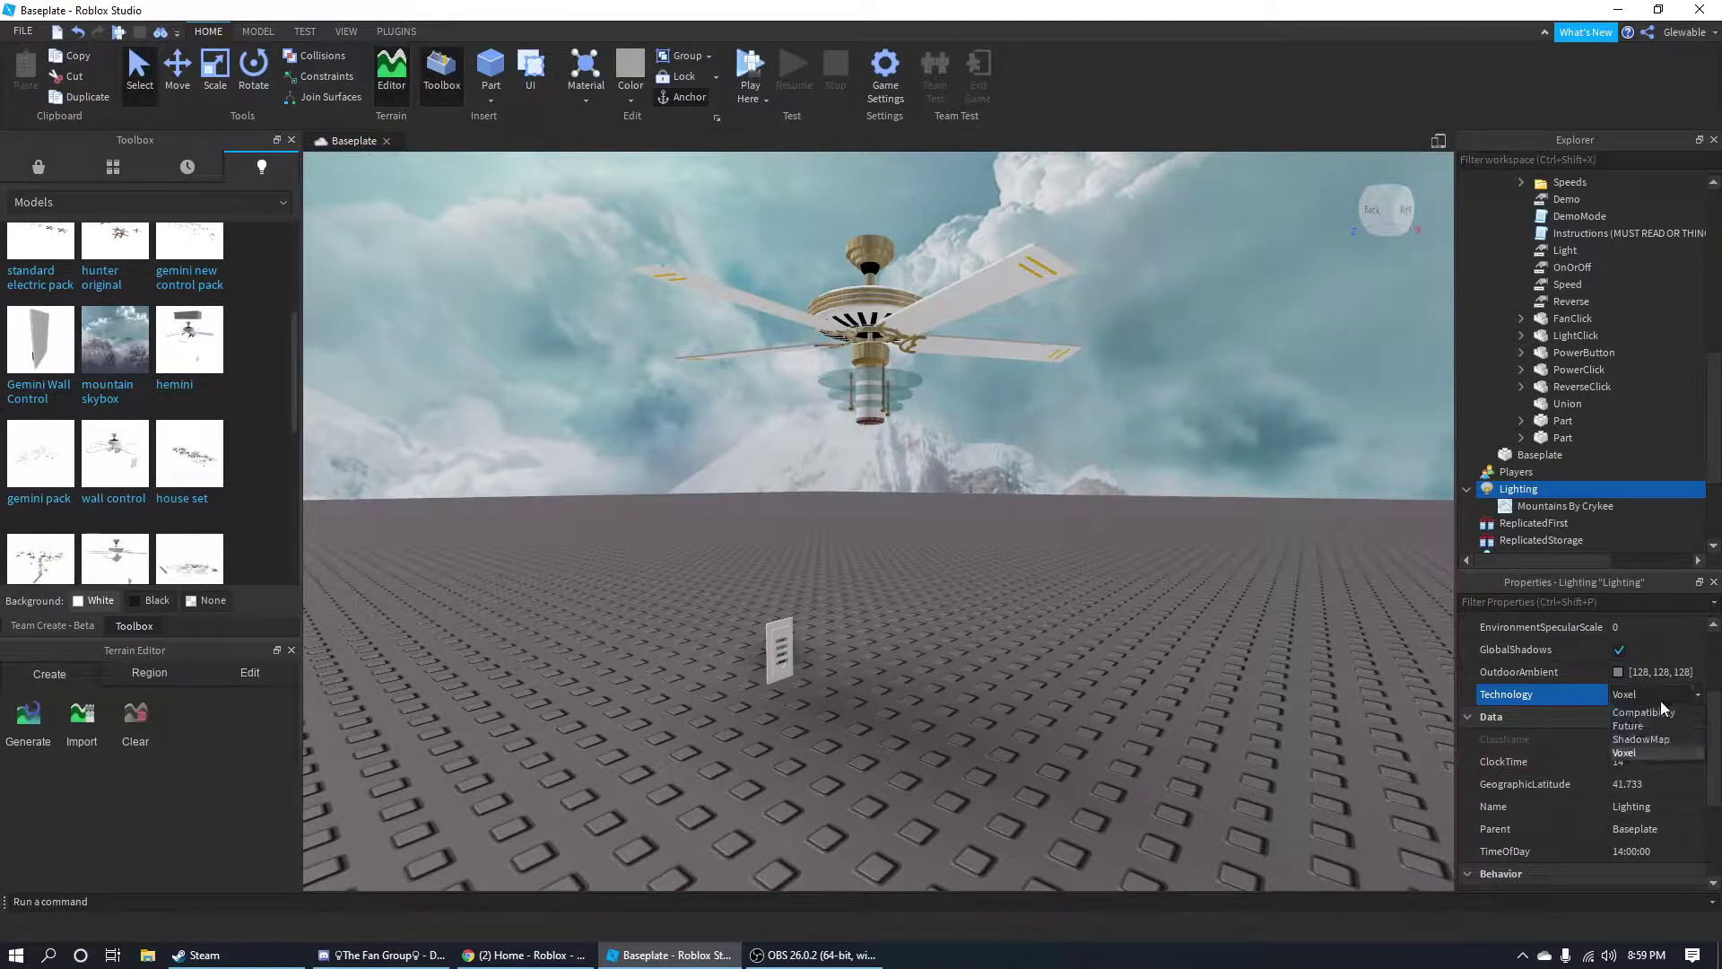
pyautogui.click(1153, 609)
# Examine the ceiling fan and its wall control from several distances and angles.
pyautogui.moveTo(1113, 590); pyautogui.dragTo(1107, 596, button='right')
pyautogui.press('w')
pyautogui.scroll(-5, 1107, 596)
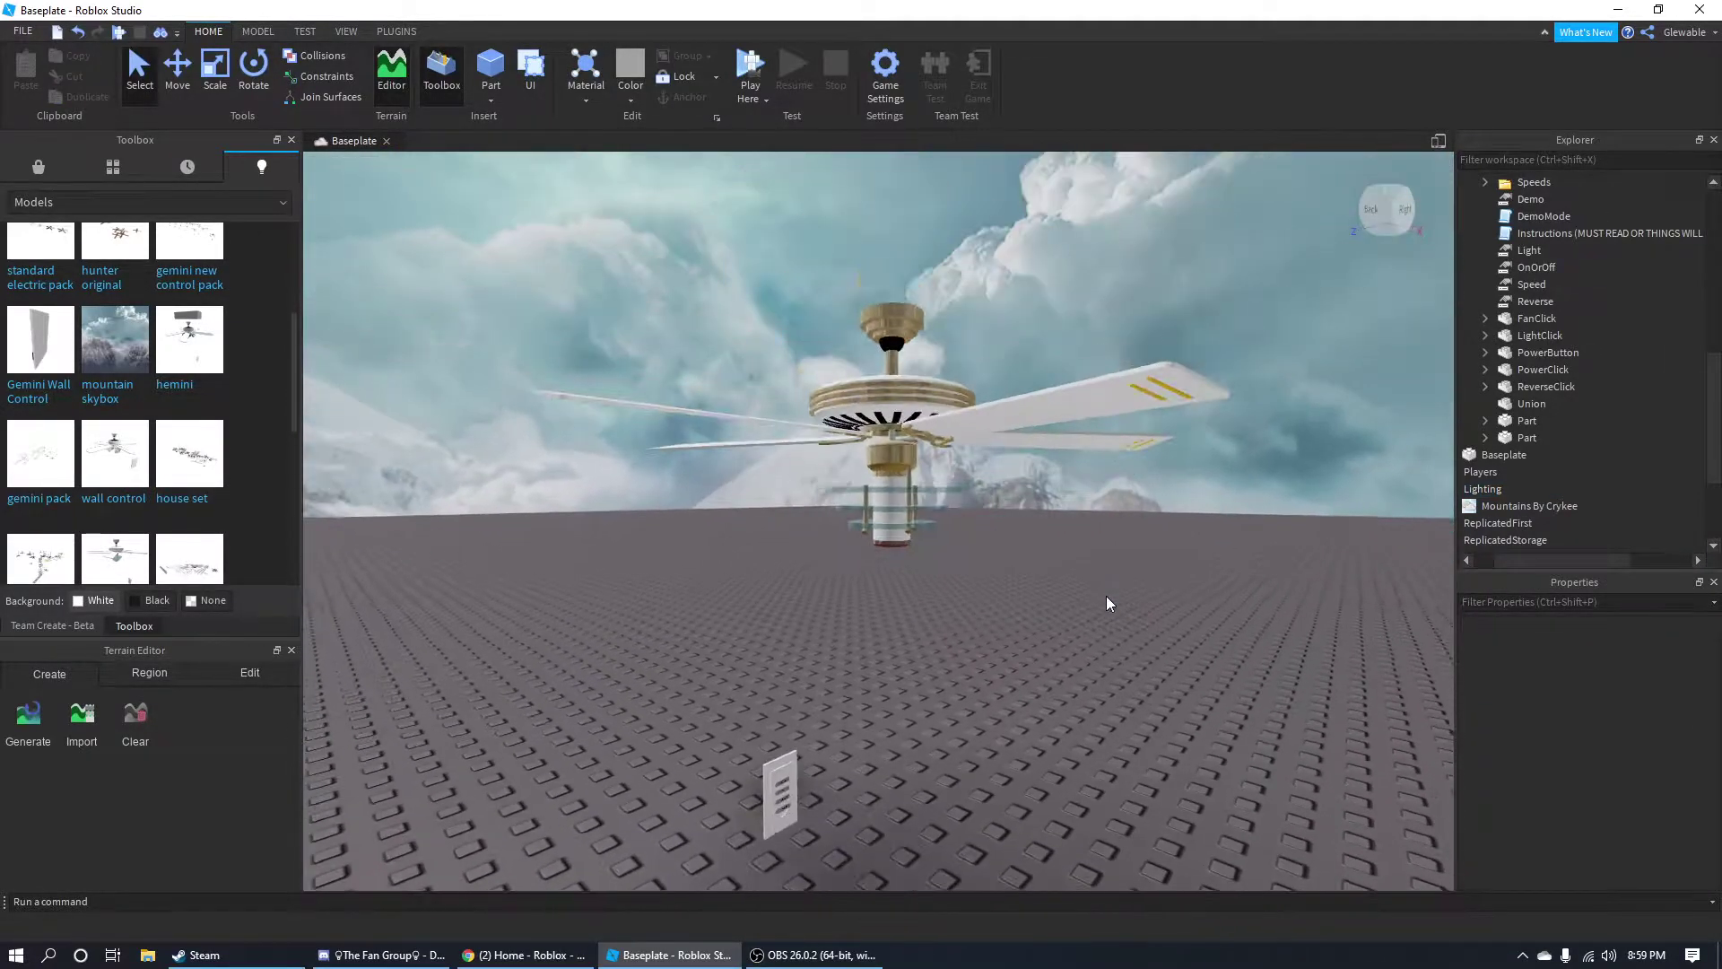
pyautogui.scroll(3, 1106, 596)
pyautogui.scroll(-3, 1106, 594)
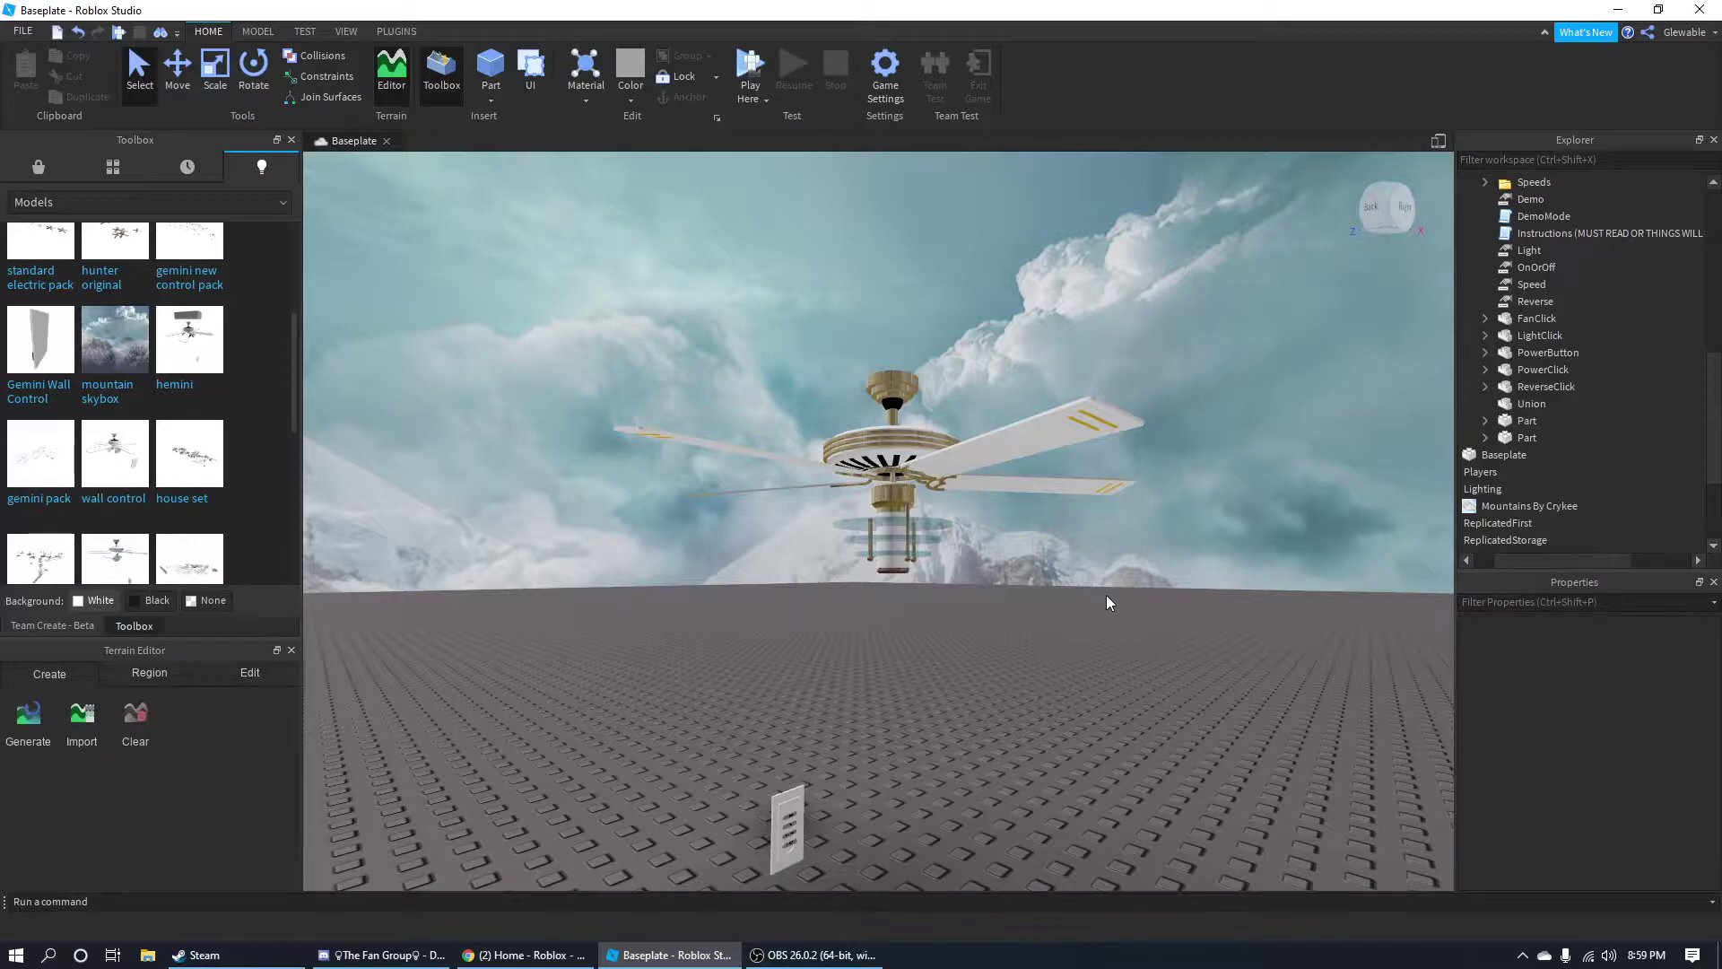
pyautogui.moveTo(1103, 594); pyautogui.dragTo(1102, 591, button='right')
pyautogui.moveTo(913, 514); pyautogui.dragTo(1016, 632, button='right')
pyautogui.scroll(-3, 1010, 648)
pyautogui.scroll(3, 1010, 648)
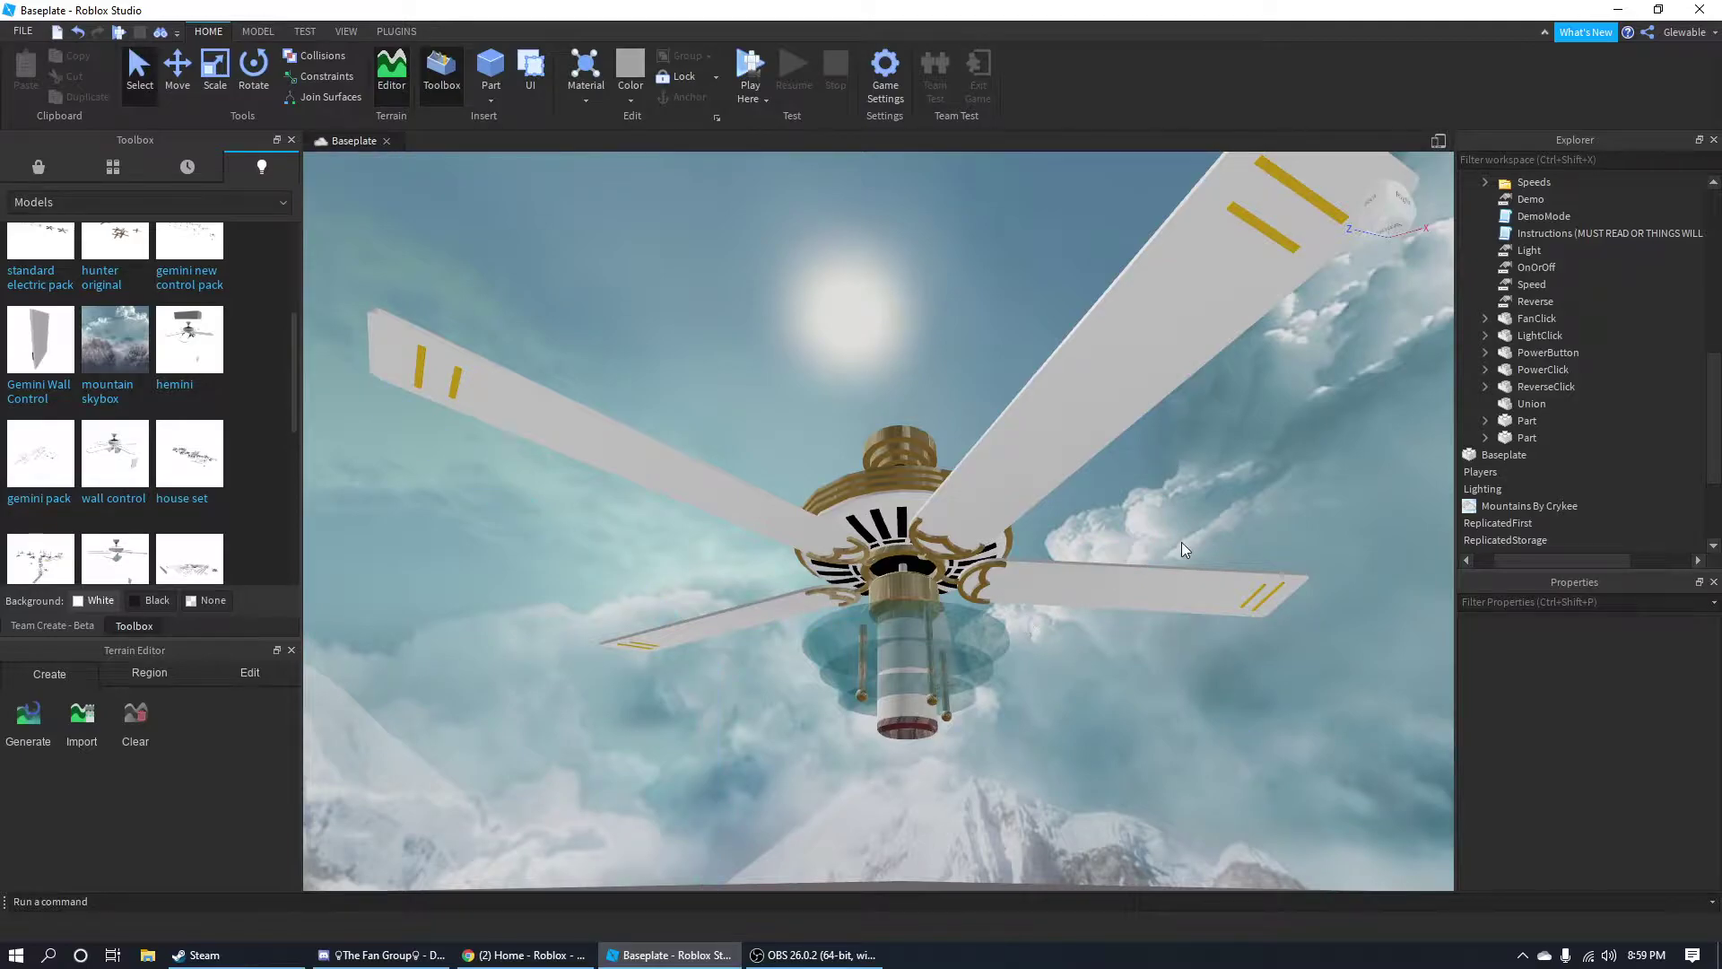
pyautogui.moveTo(1046, 472); pyautogui.dragTo(1046, 472, button='right')
pyautogui.scroll(3, 1046, 471)
pyautogui.scroll(3, 1046, 471)
pyautogui.scroll(-4, 1121, 513)
pyautogui.moveTo(1121, 513); pyautogui.dragTo(1121, 513, button='right')
pyautogui.scroll(2, 1121, 513)
pyautogui.scroll(-3, 1121, 513)
# Insert the saved "recoded inteli touch" model, inspect its Light, Fan and Power switches, and delete it.
pyautogui.scroll(-5, 152, 404)
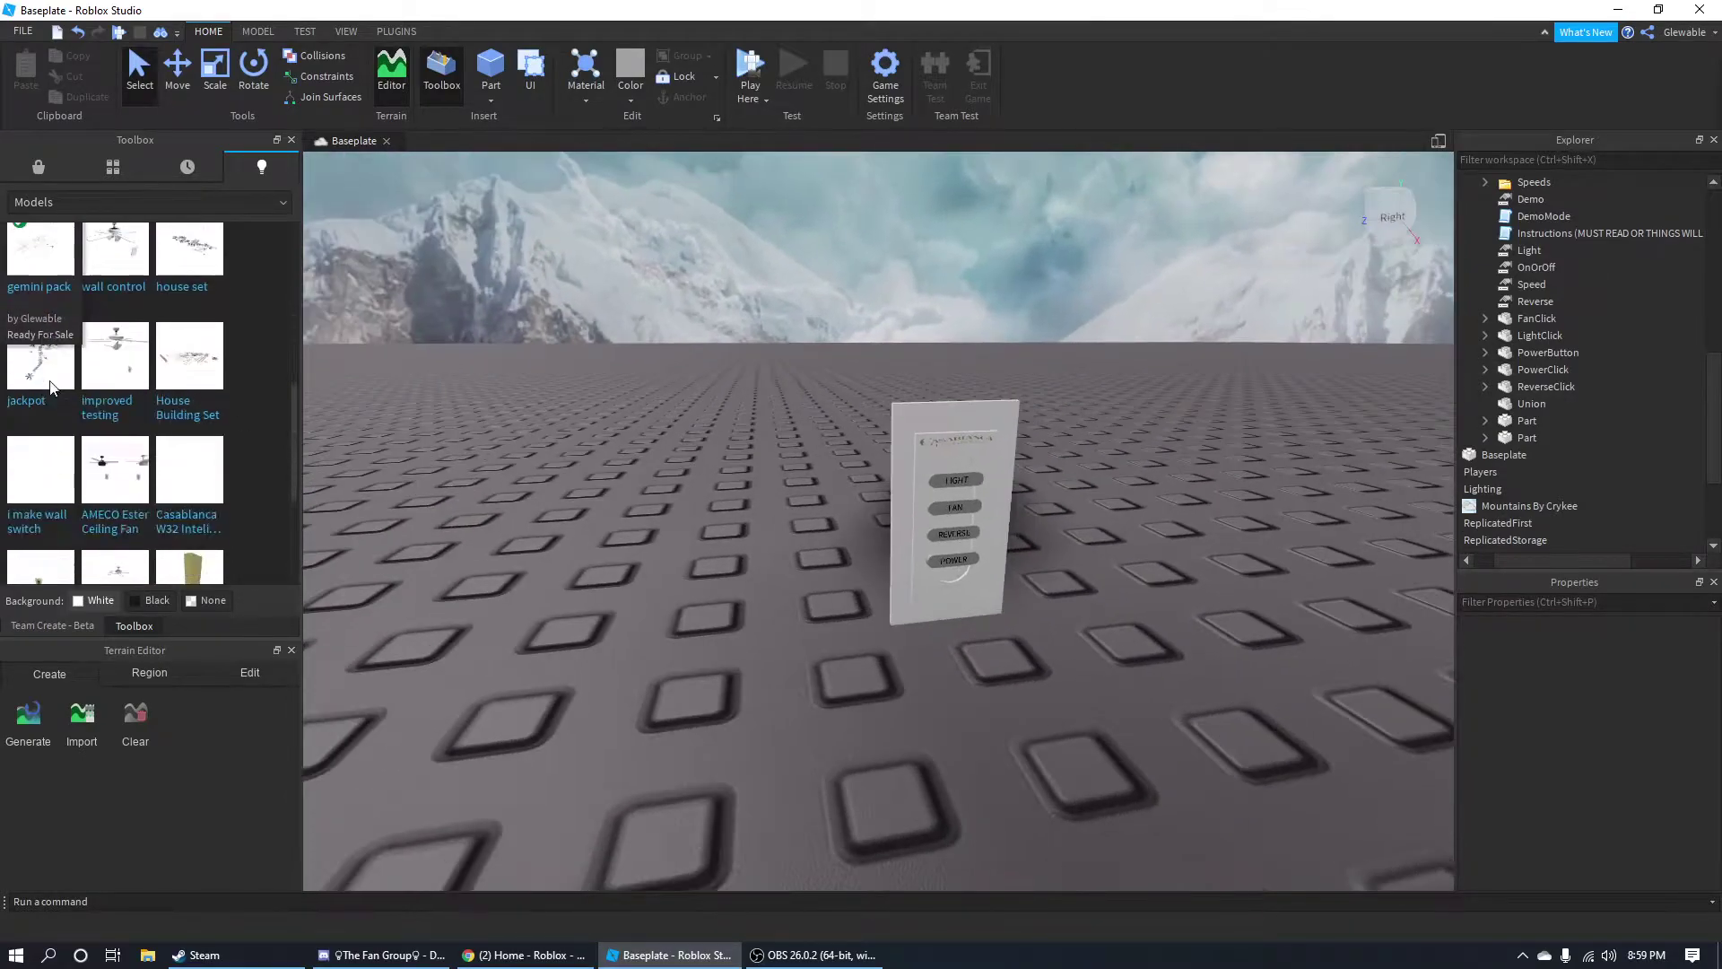
pyautogui.scroll(4, 456, 483)
pyautogui.scroll(-4, 456, 483)
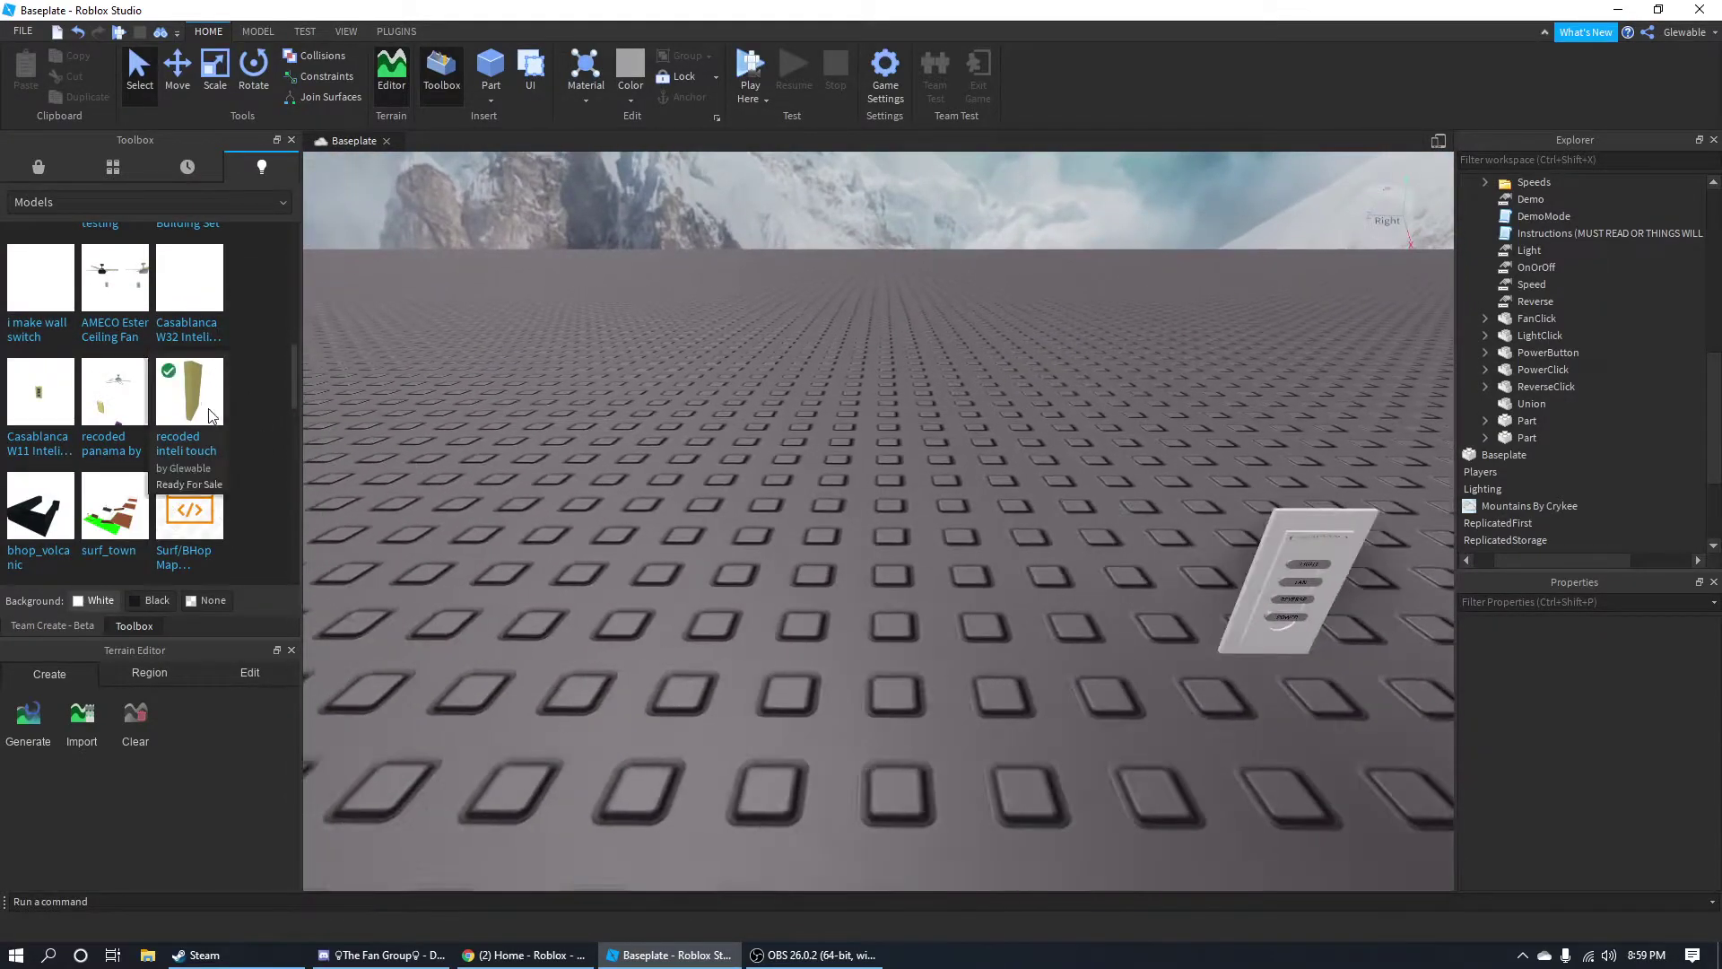
pyautogui.click(189, 391)
pyautogui.scroll(-4, 696, 477)
pyautogui.scroll(4, 696, 478)
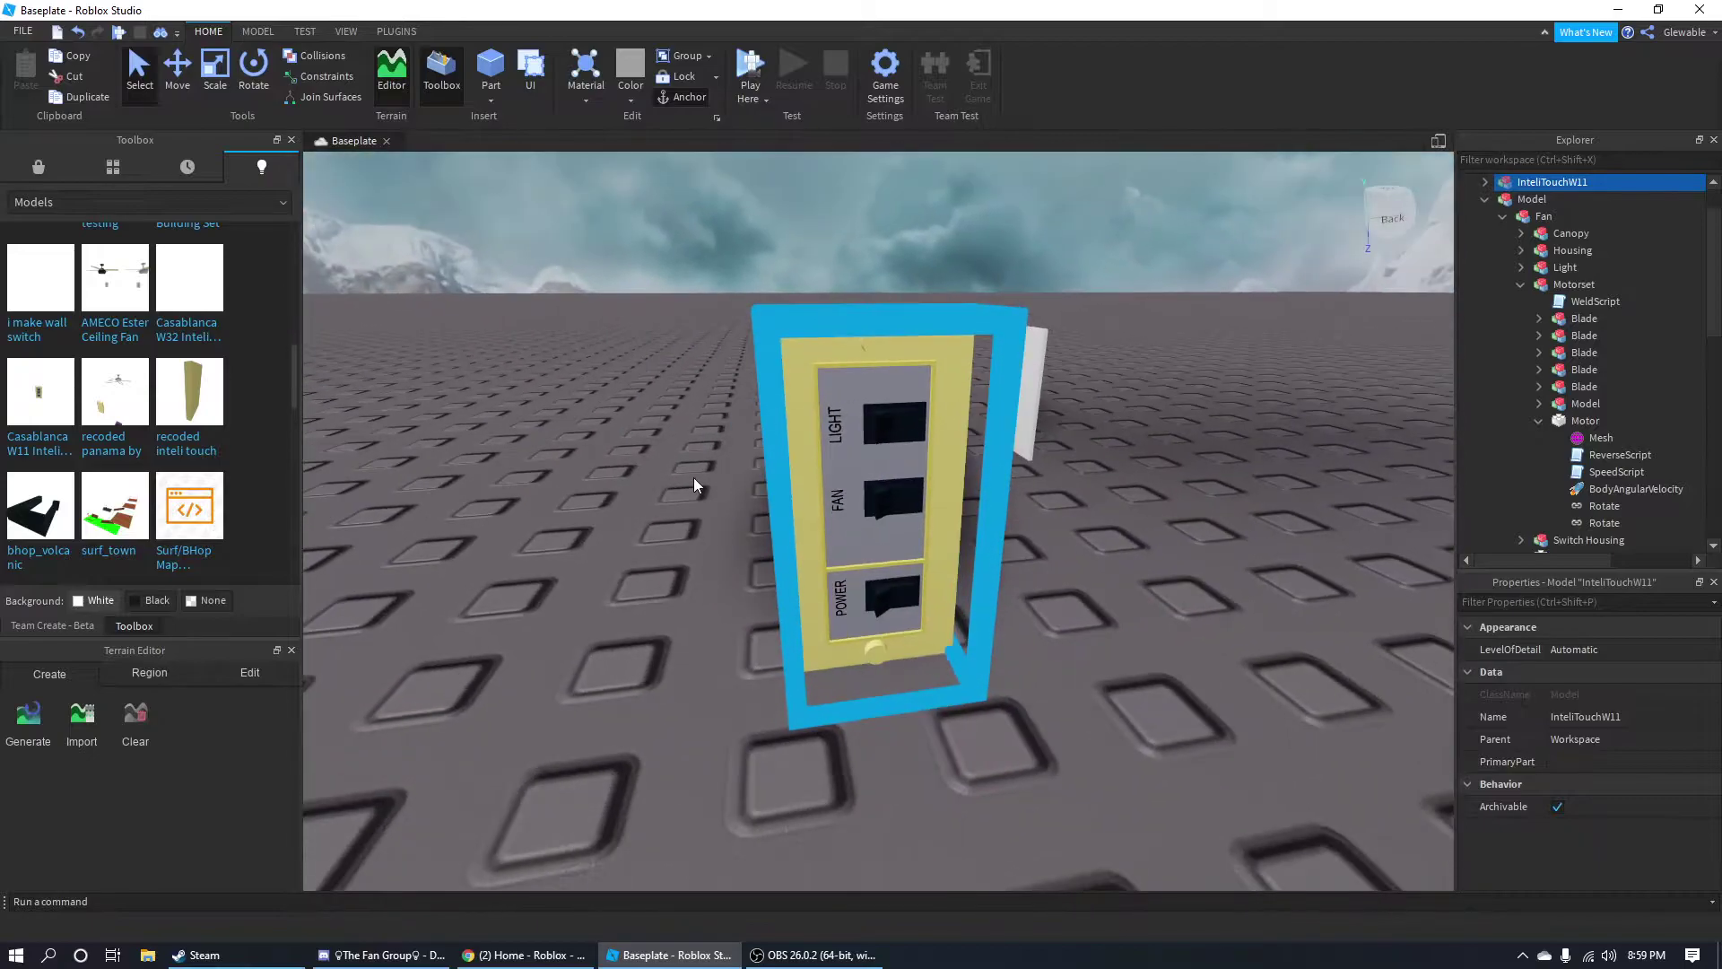
pyautogui.scroll(-4, 693, 478)
pyautogui.scroll(1, 193, 439)
pyautogui.scroll(5, 193, 440)
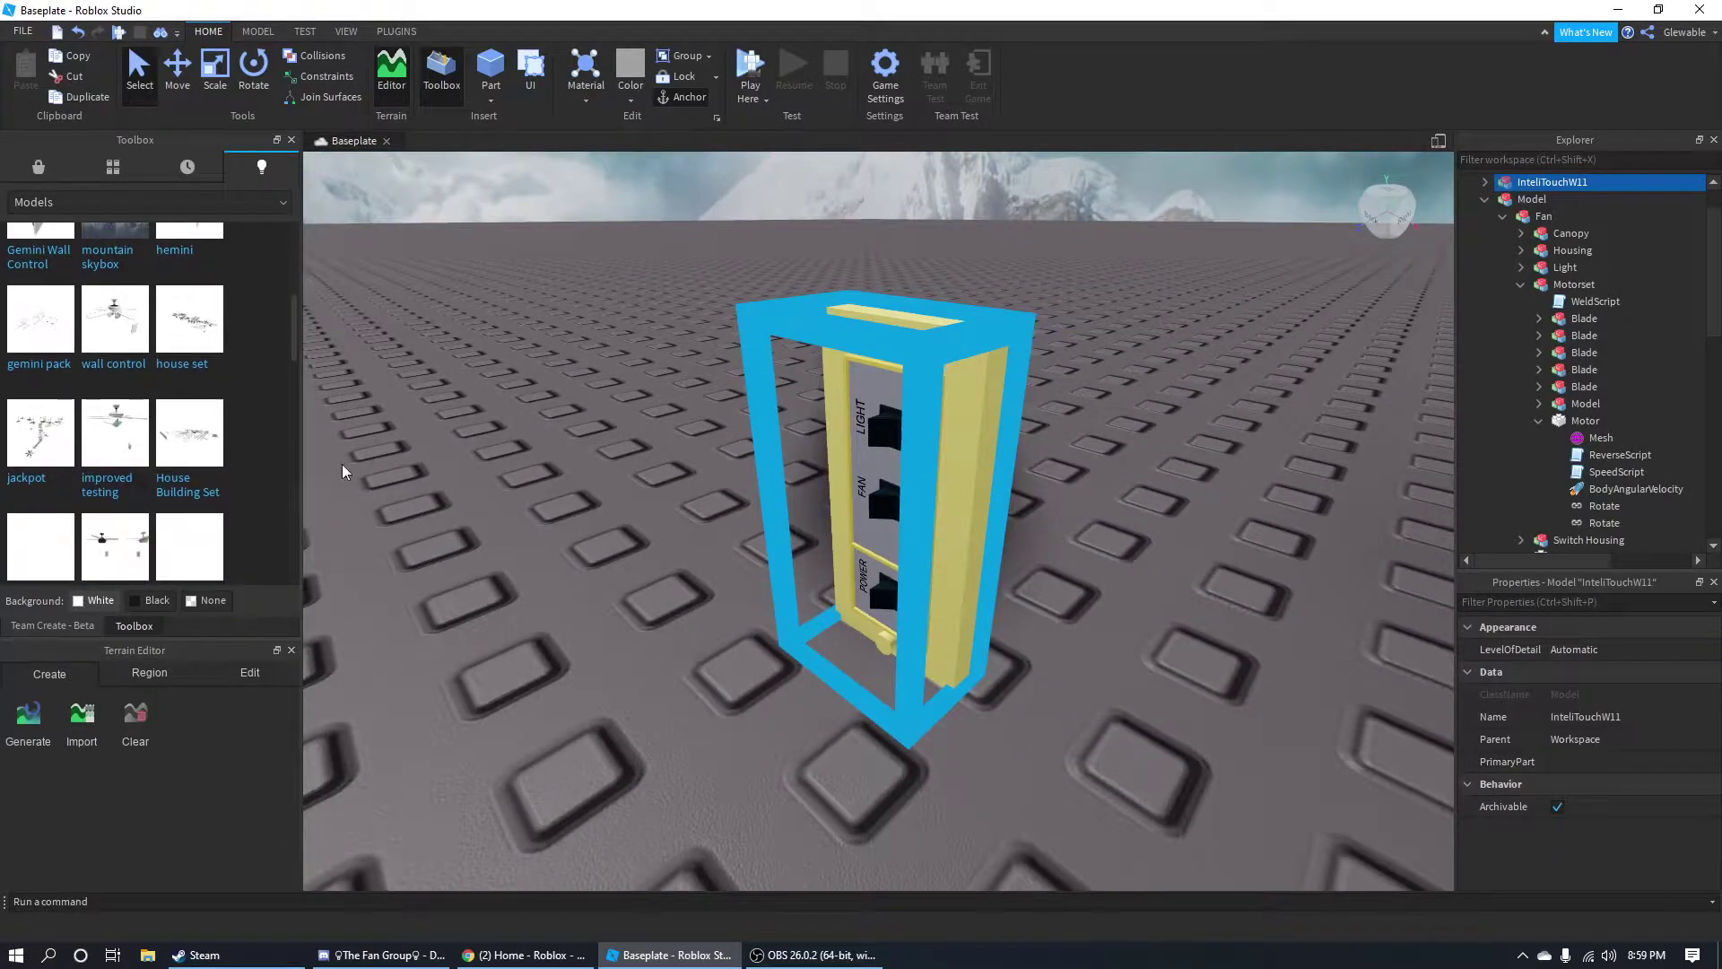
pyautogui.scroll(-6, 213, 434)
pyautogui.moveTo(475, 431)
pyautogui.mouseDown(button='right')
pyautogui.moveTo(423, 418)
pyautogui.moveTo(455, 418)
pyautogui.mouseUp(button='right')
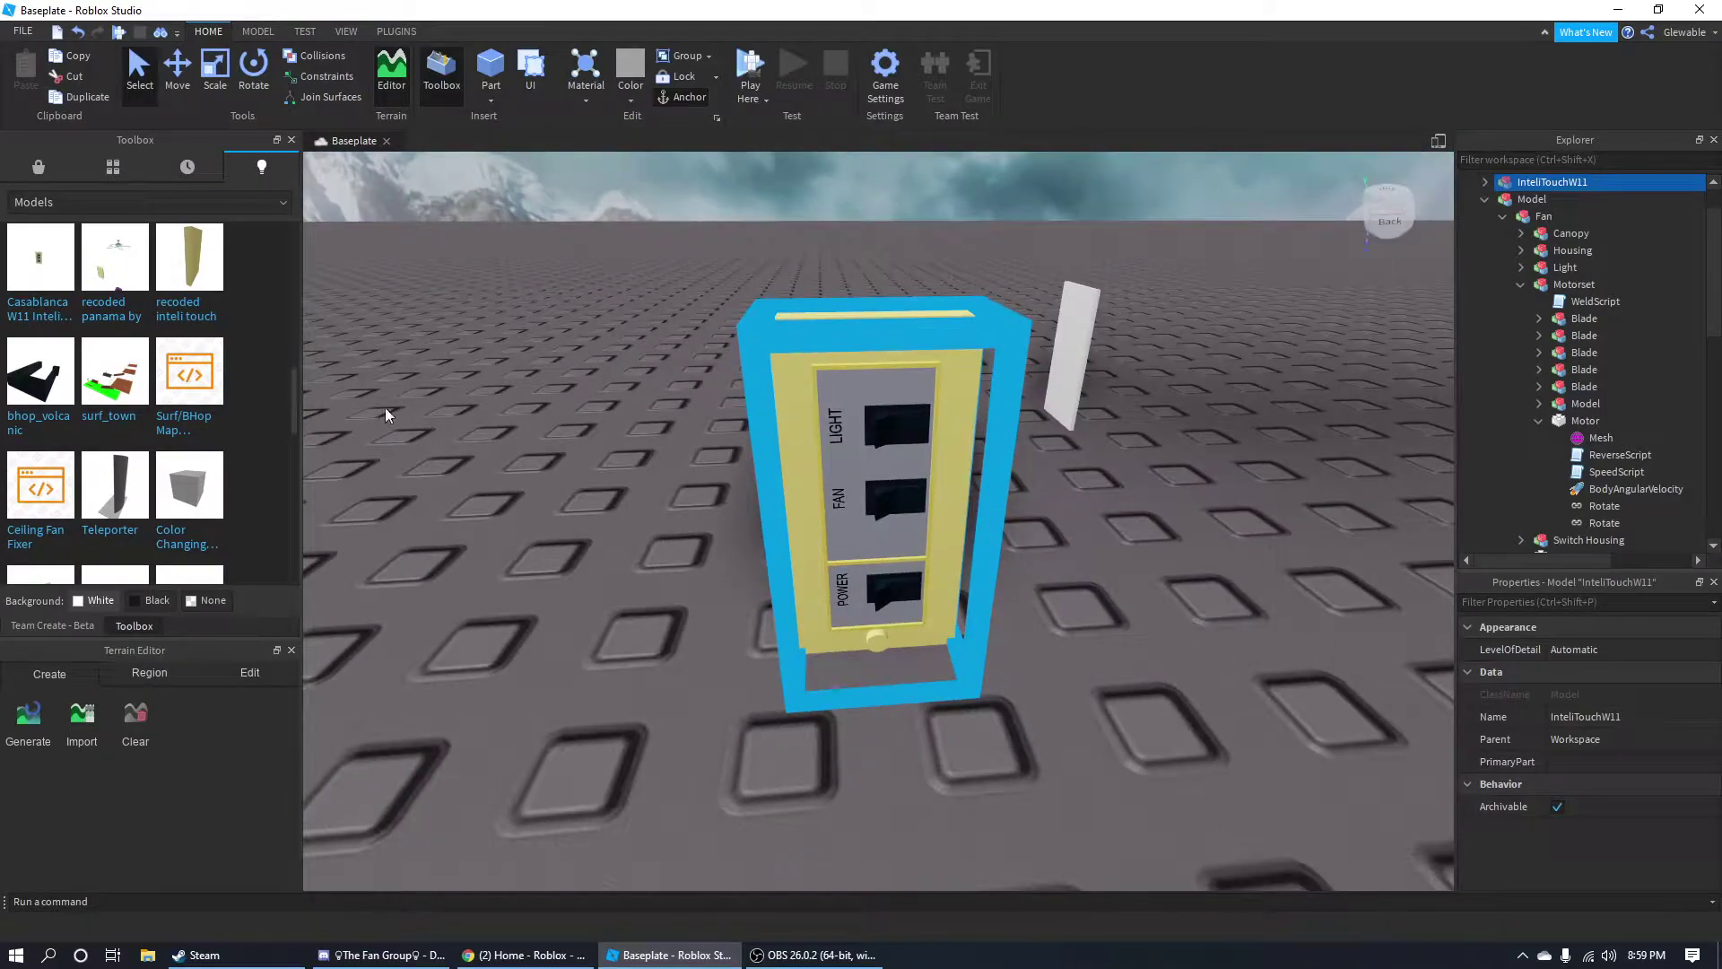
pyautogui.press('Delete')
# Insert the saved Casablanca W11 and Casablanca W32 Inteli-Touch wall control models into the workspace.
pyautogui.click(36, 300)
pyautogui.moveTo(1068, 626); pyautogui.dragTo(1037, 611, button='right')
pyautogui.click(1067, 626)
pyautogui.scroll(2, 64, 361)
pyautogui.click(207, 308)
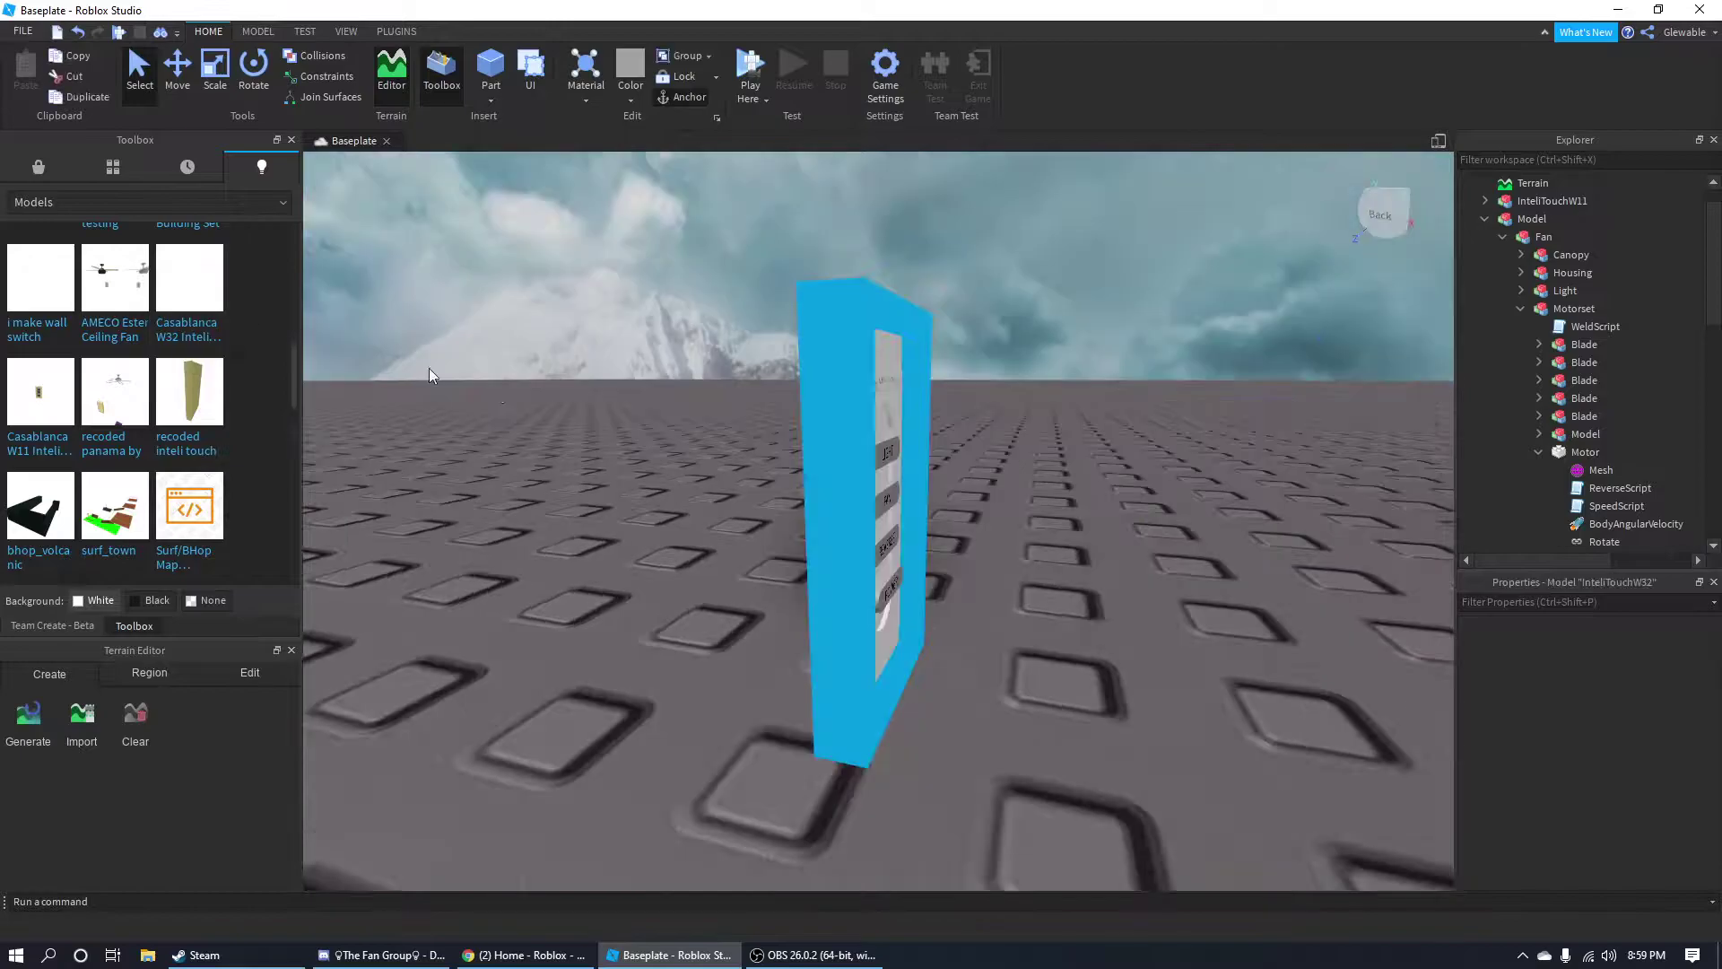
# Inspect the two inserted InteliTouch wall controls and delete them from the workspace.
pyautogui.moveTo(814, 515); pyautogui.dragTo(815, 515, button='right')
pyautogui.click(1197, 592)
pyautogui.moveTo(929, 571); pyautogui.dragTo(928, 570, button='right')
pyautogui.scroll(-3, 929, 570)
pyautogui.moveTo(928, 571); pyautogui.dragTo(947, 608)
pyautogui.press('r')
pyautogui.click(782, 612)
pyautogui.scroll(4, 782, 612)
pyautogui.moveTo(782, 612); pyautogui.dragTo(842, 605, button='right')
pyautogui.scroll(-3, 783, 612)
pyautogui.scroll(-2, 838, 629)
pyautogui.scroll(3, 842, 621)
pyautogui.scroll(-3, 844, 622)
pyautogui.scroll(4, 846, 622)
pyautogui.scroll(2, 847, 622)
pyautogui.scroll(-5, 843, 616)
pyautogui.moveTo(880, 366); pyautogui.dragTo(1051, 552)
pyautogui.press('Delete')
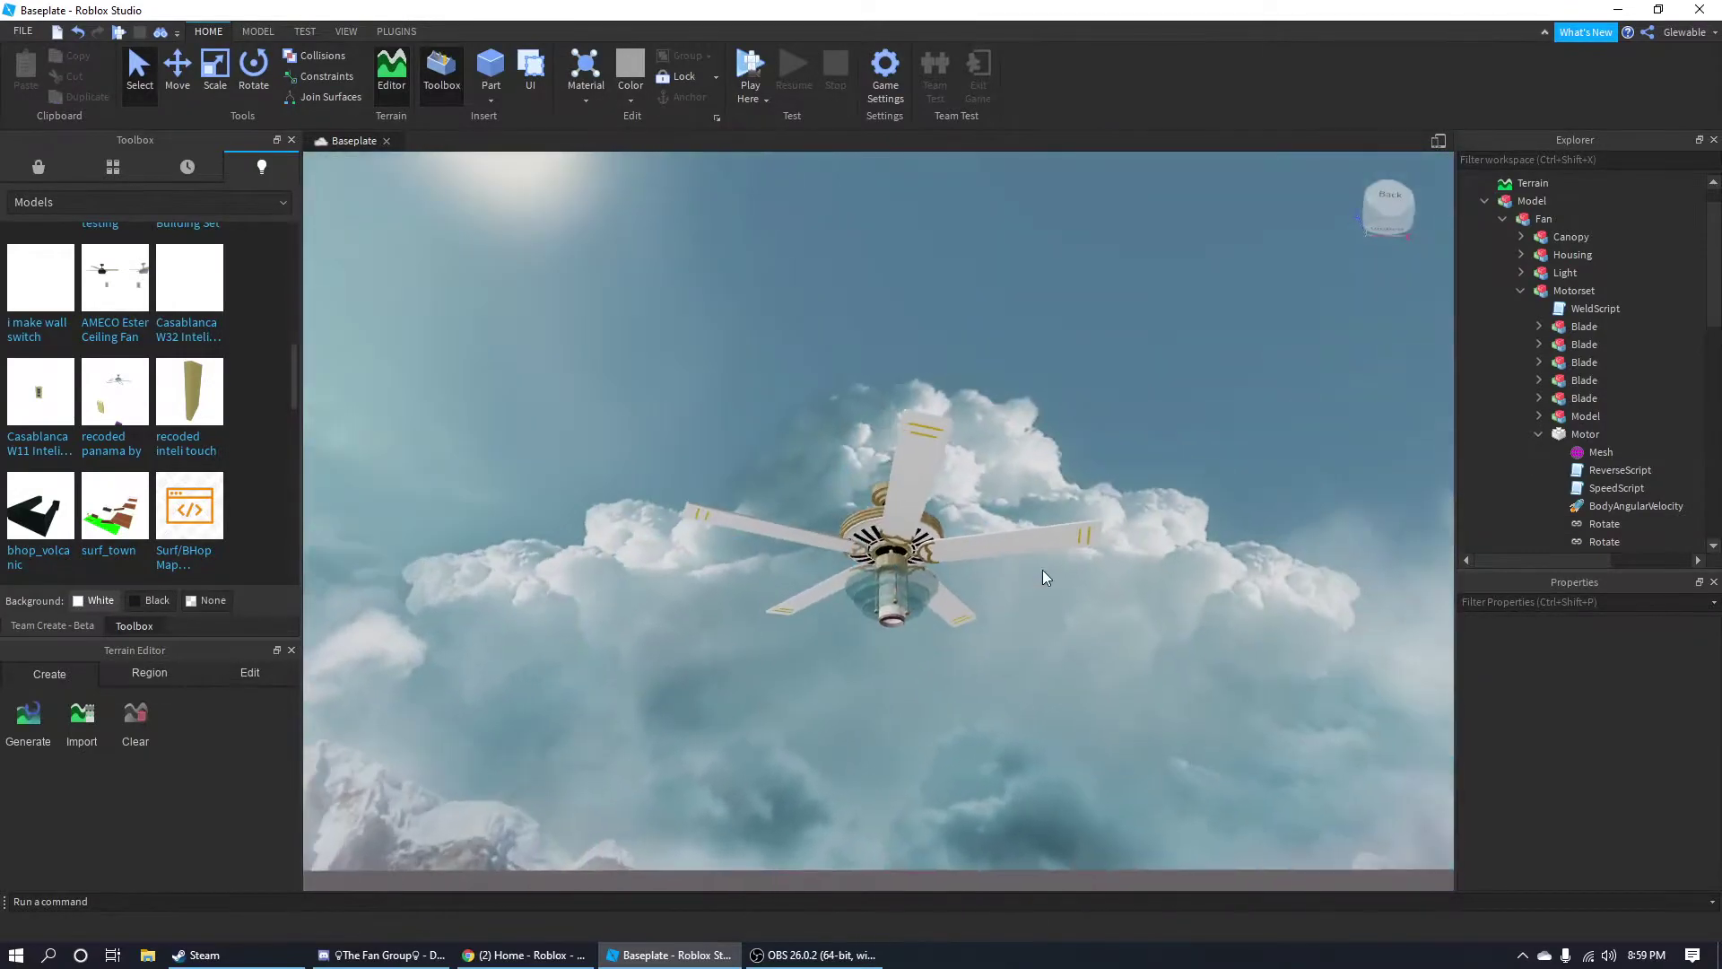
pyautogui.moveTo(1043, 568); pyautogui.dragTo(1046, 577, button='right')
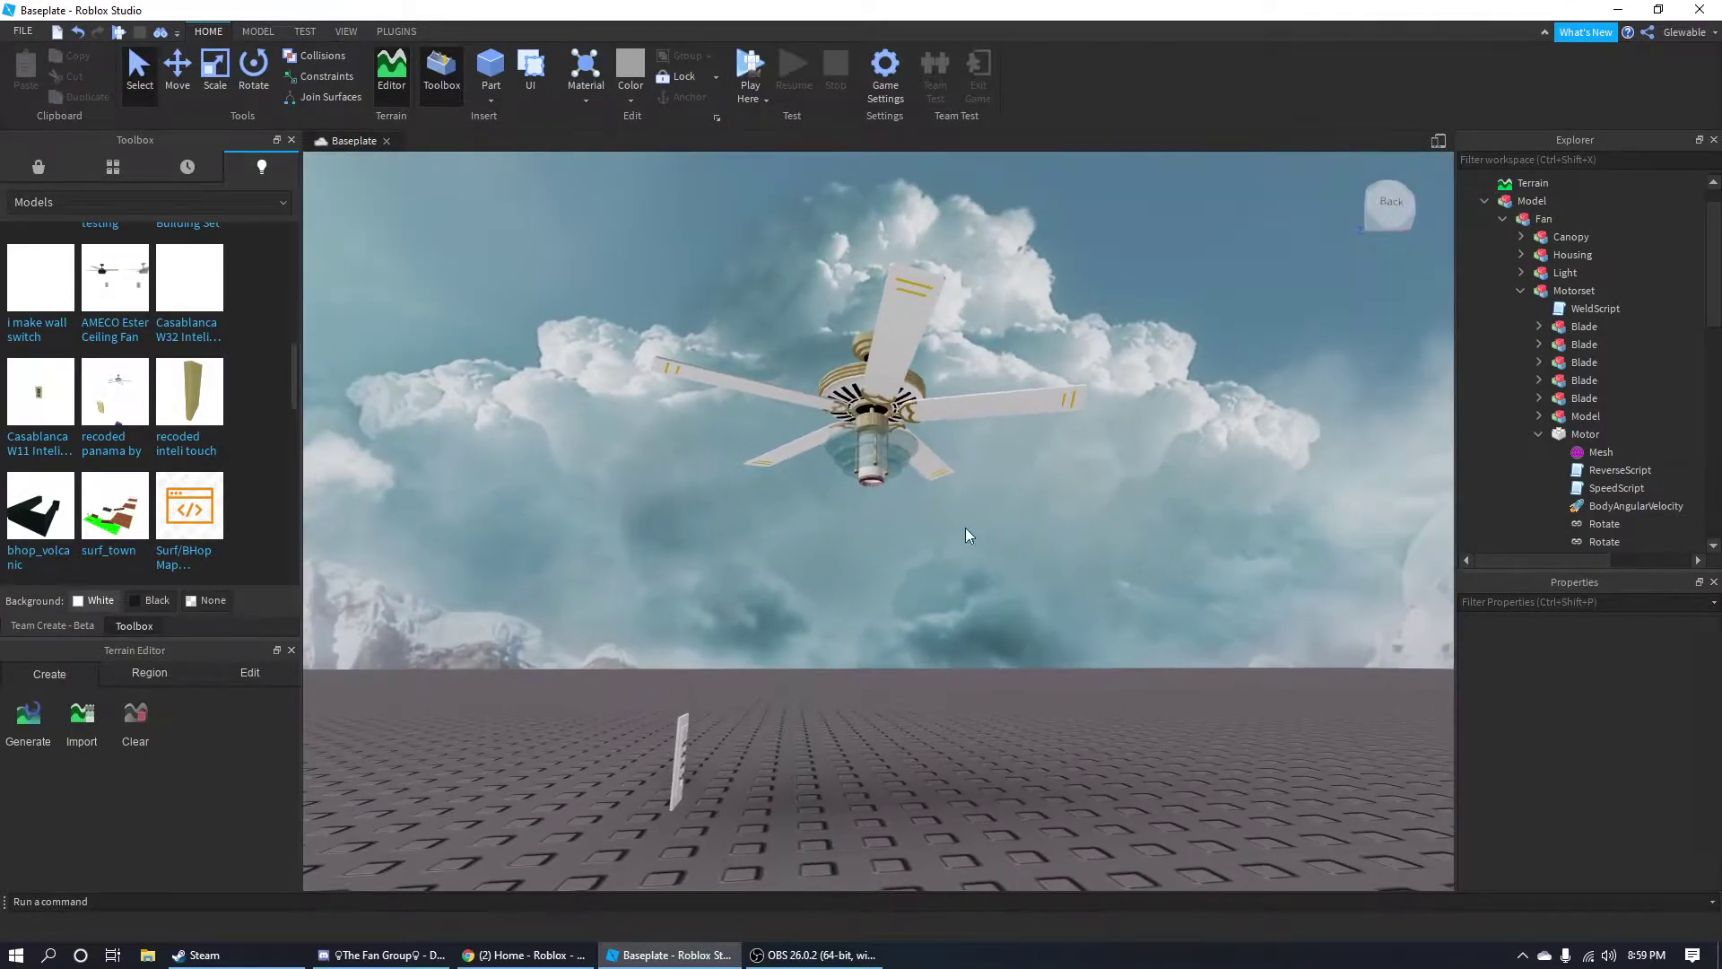
pyautogui.scroll(-5, 93, 405)
pyautogui.scroll(1, 90, 404)
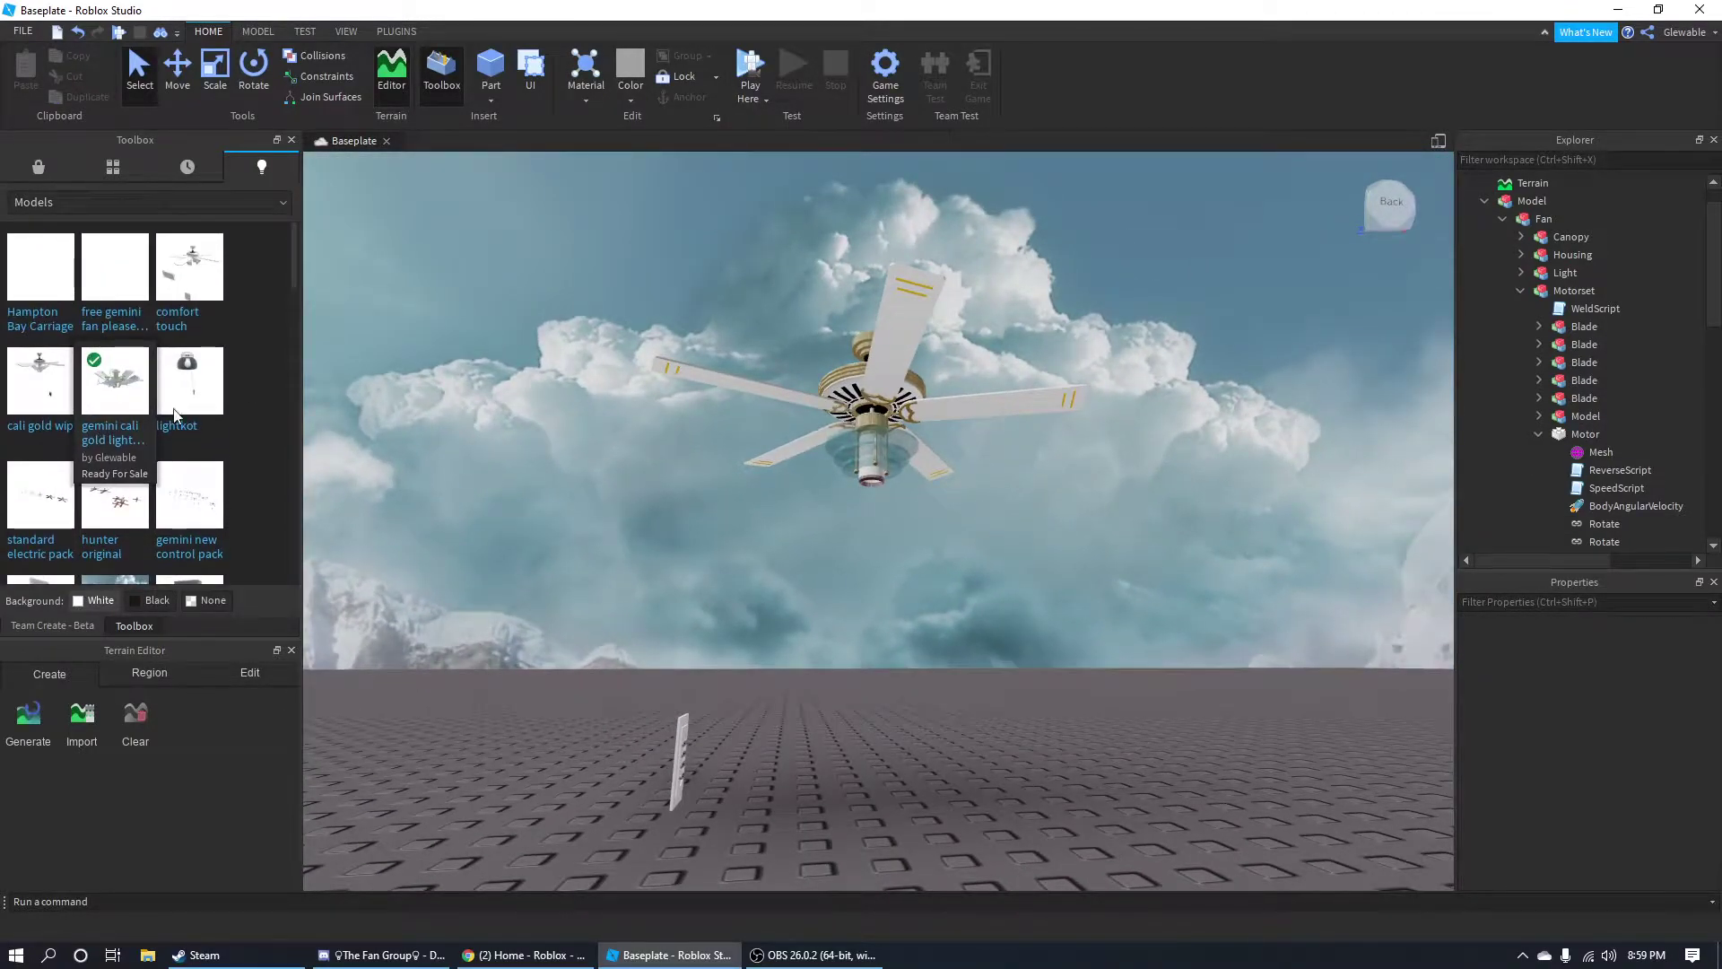
pyautogui.click(1052, 649)
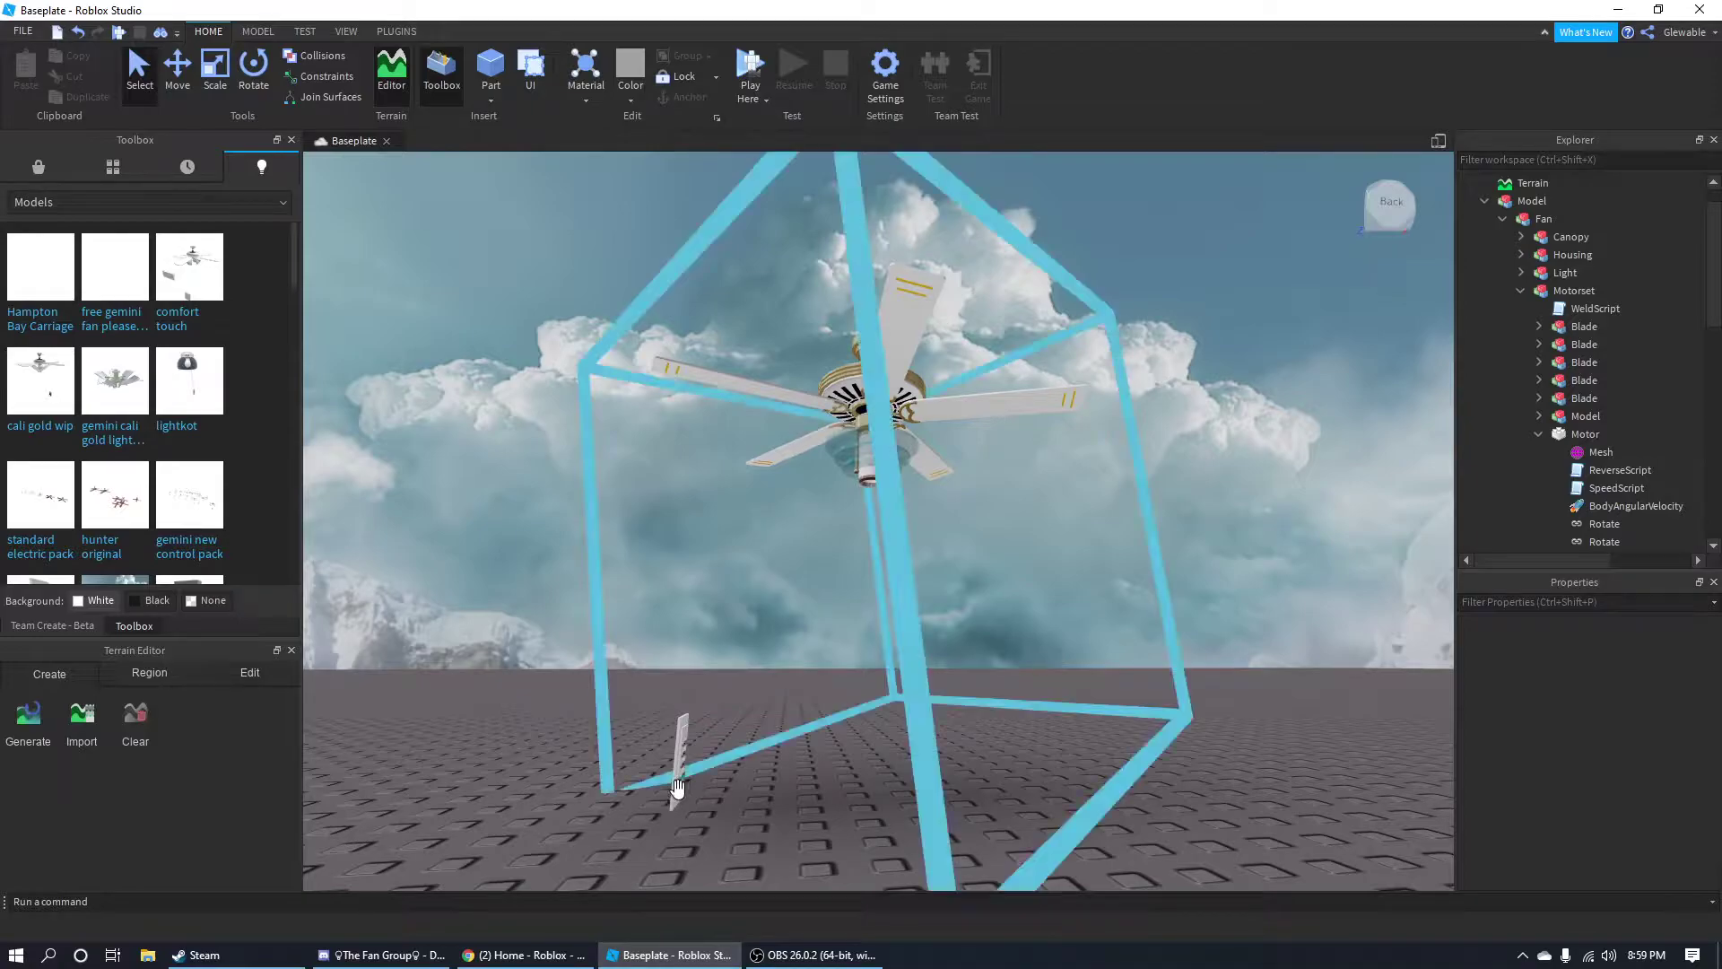
pyautogui.scroll(3, 752, 827)
pyautogui.moveTo(892, 695); pyautogui.dragTo(892, 695, button='right')
pyautogui.hotkey('ctrl', 'z')
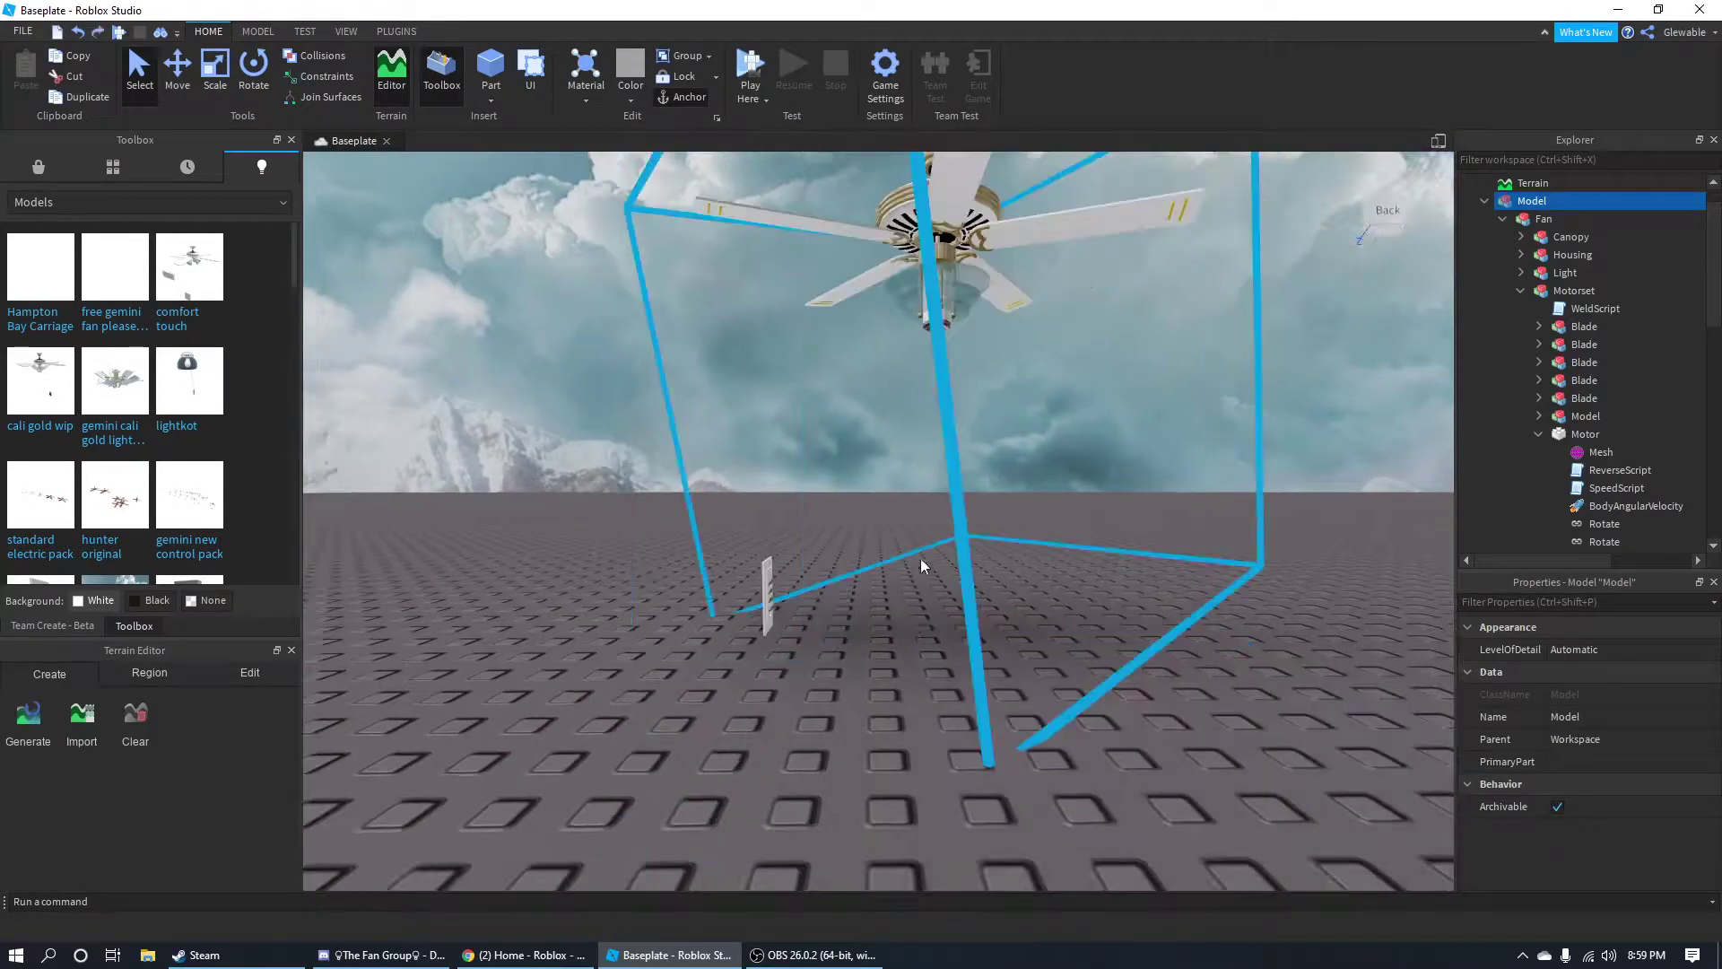
pyautogui.click(901, 502)
# Examine the ceiling fan's blades, motor housing and light kit from below and from different sides.
pyautogui.moveTo(901, 499); pyautogui.dragTo(901, 498, button='right')
pyautogui.scroll(1, 901, 498)
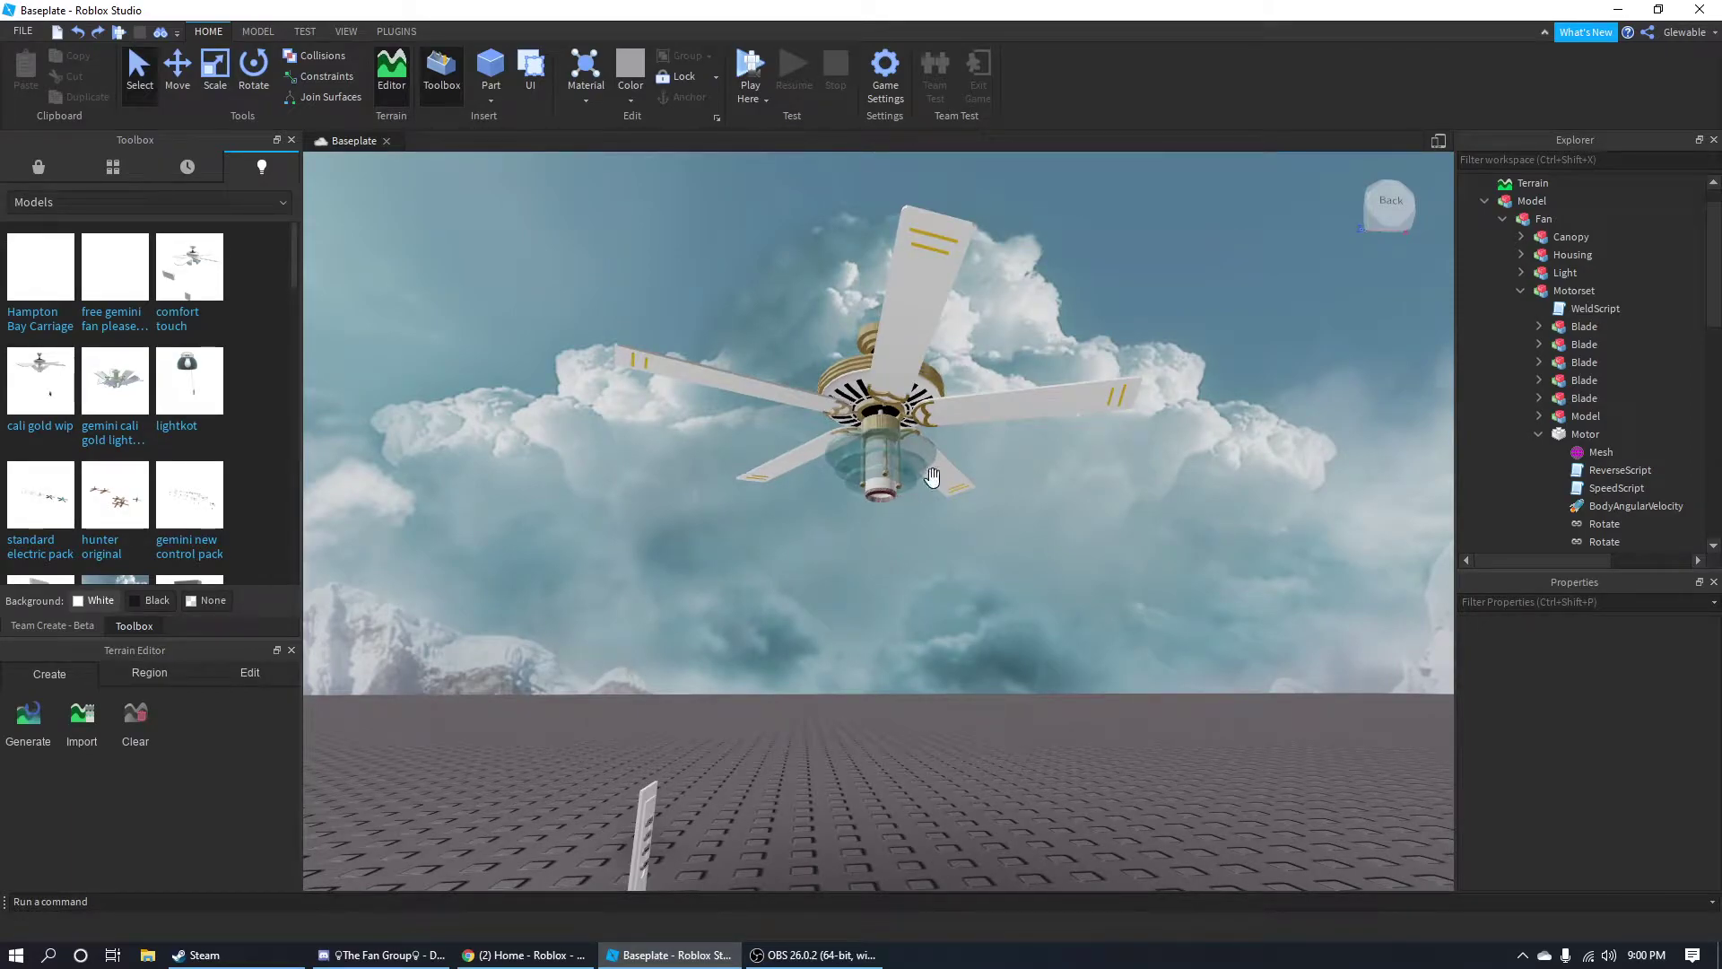
pyautogui.moveTo(900, 498); pyautogui.dragTo(1053, 582, button='right')
pyautogui.scroll(-2, 1010, 568)
pyautogui.scroll(3, 1009, 568)
pyautogui.scroll(-3, 1009, 568)
pyautogui.scroll(3, 1035, 590)
pyautogui.scroll(-2, 1036, 590)
pyautogui.scroll(4, 1053, 583)
pyautogui.scroll(-4, 1052, 583)
pyautogui.scroll(-5, 1052, 583)
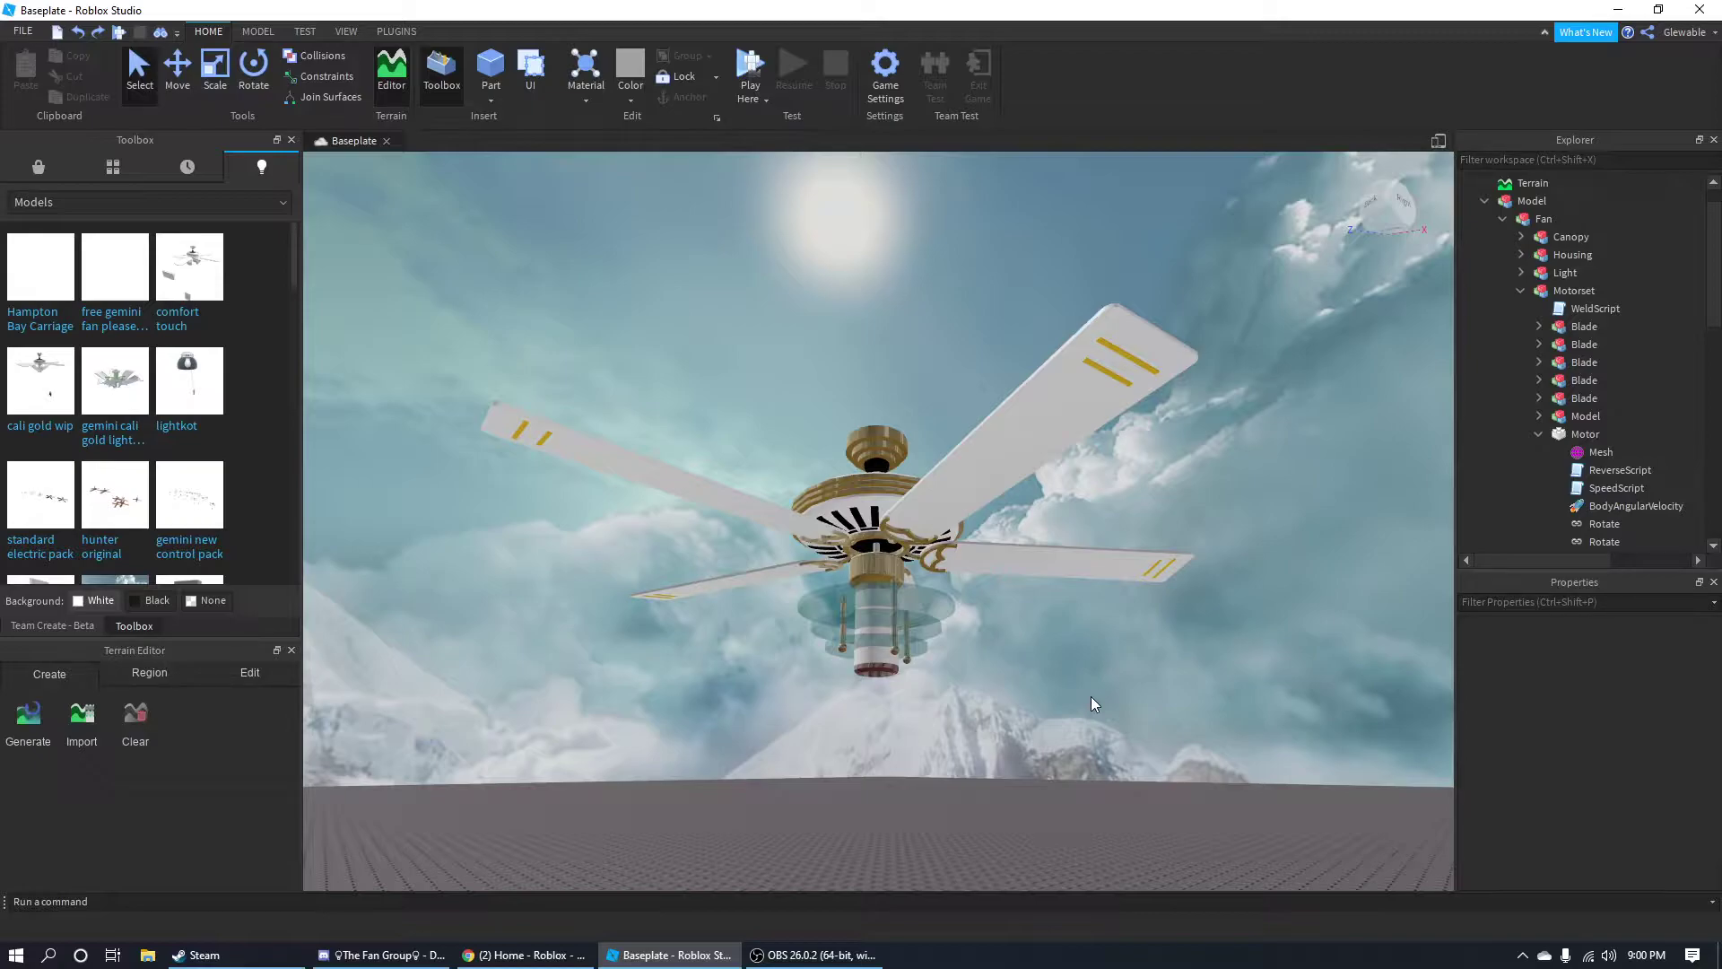
pyautogui.moveTo(1070, 623); pyautogui.dragTo(1072, 621, button='right')
pyautogui.scroll(2, 1070, 621)
pyautogui.scroll(3, 1069, 621)
pyautogui.scroll(-2, 1069, 621)
pyautogui.scroll(1, 1069, 621)
pyautogui.scroll(-2, 1069, 621)
pyautogui.scroll(2, 1071, 621)
pyautogui.scroll(-2, 1073, 621)
pyautogui.scroll(-2, 1074, 615)
pyautogui.scroll(2, 1071, 621)
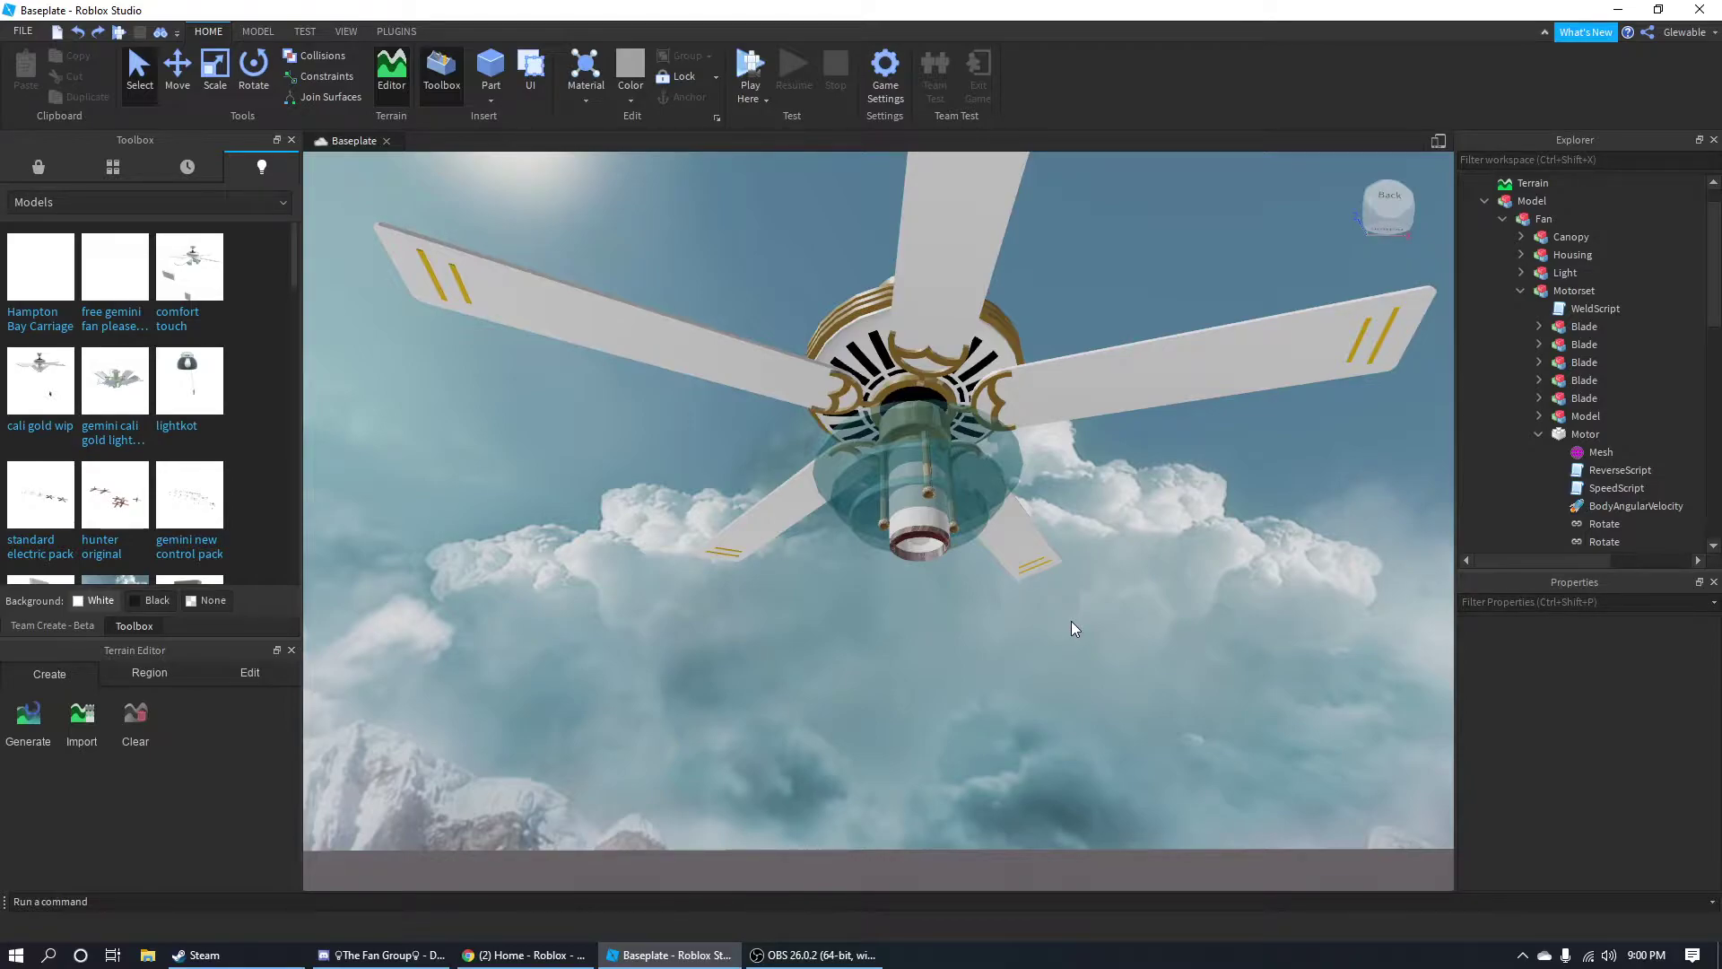
pyautogui.moveTo(1071, 621); pyautogui.dragTo(933, 723, button='right')
pyautogui.scroll(5, 962, 576)
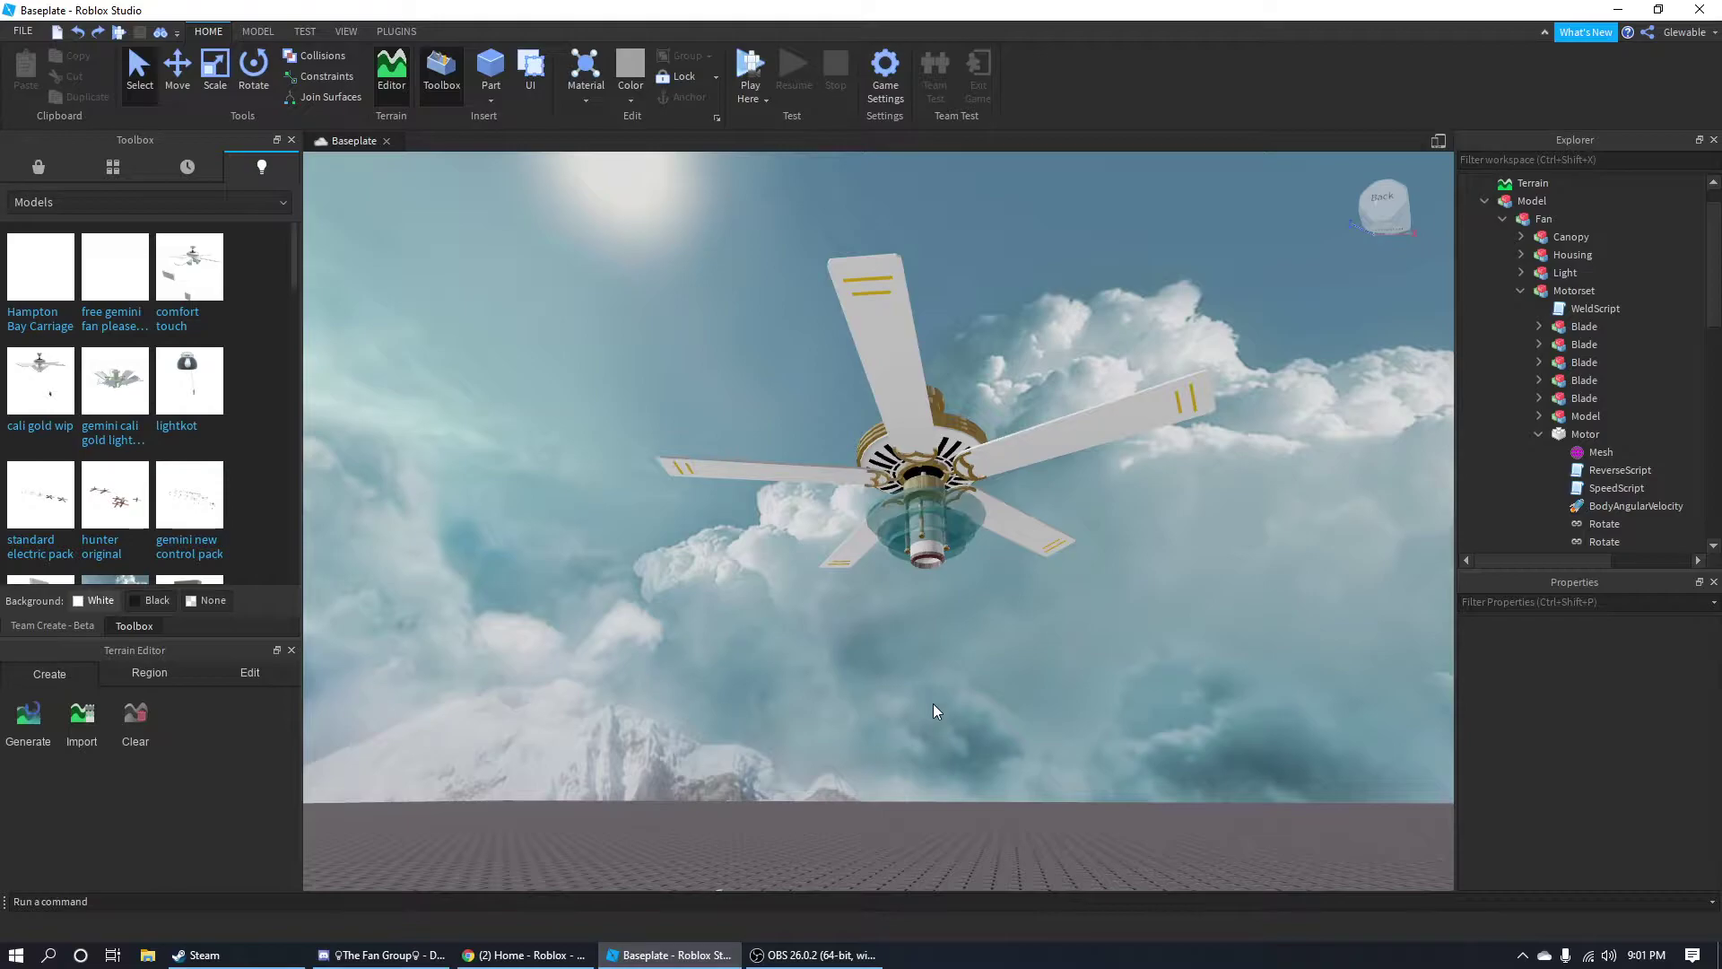
# Inspect the wall control beneath the fan and the underside of the fan's light kit up close.
pyautogui.moveTo(933, 623); pyautogui.dragTo(933, 623, button='right')
pyautogui.press('w')
pyautogui.scroll(-10, 872, 499)
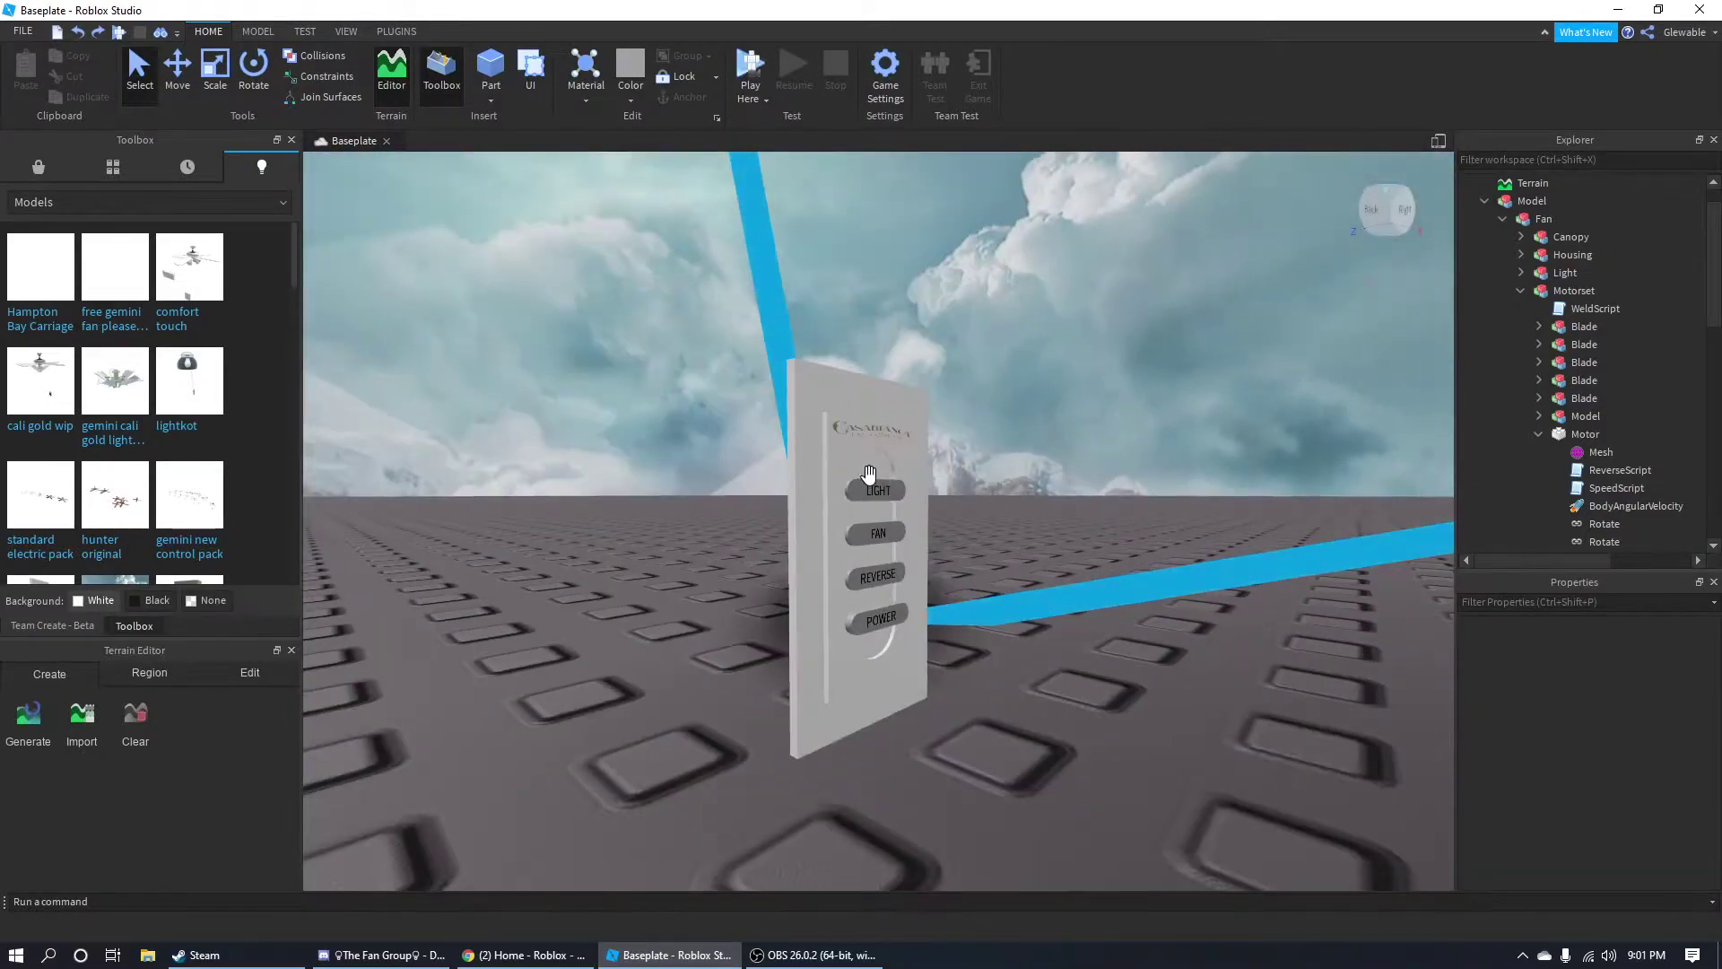
pyautogui.moveTo(880, 494); pyautogui.dragTo(1033, 510, button='right')
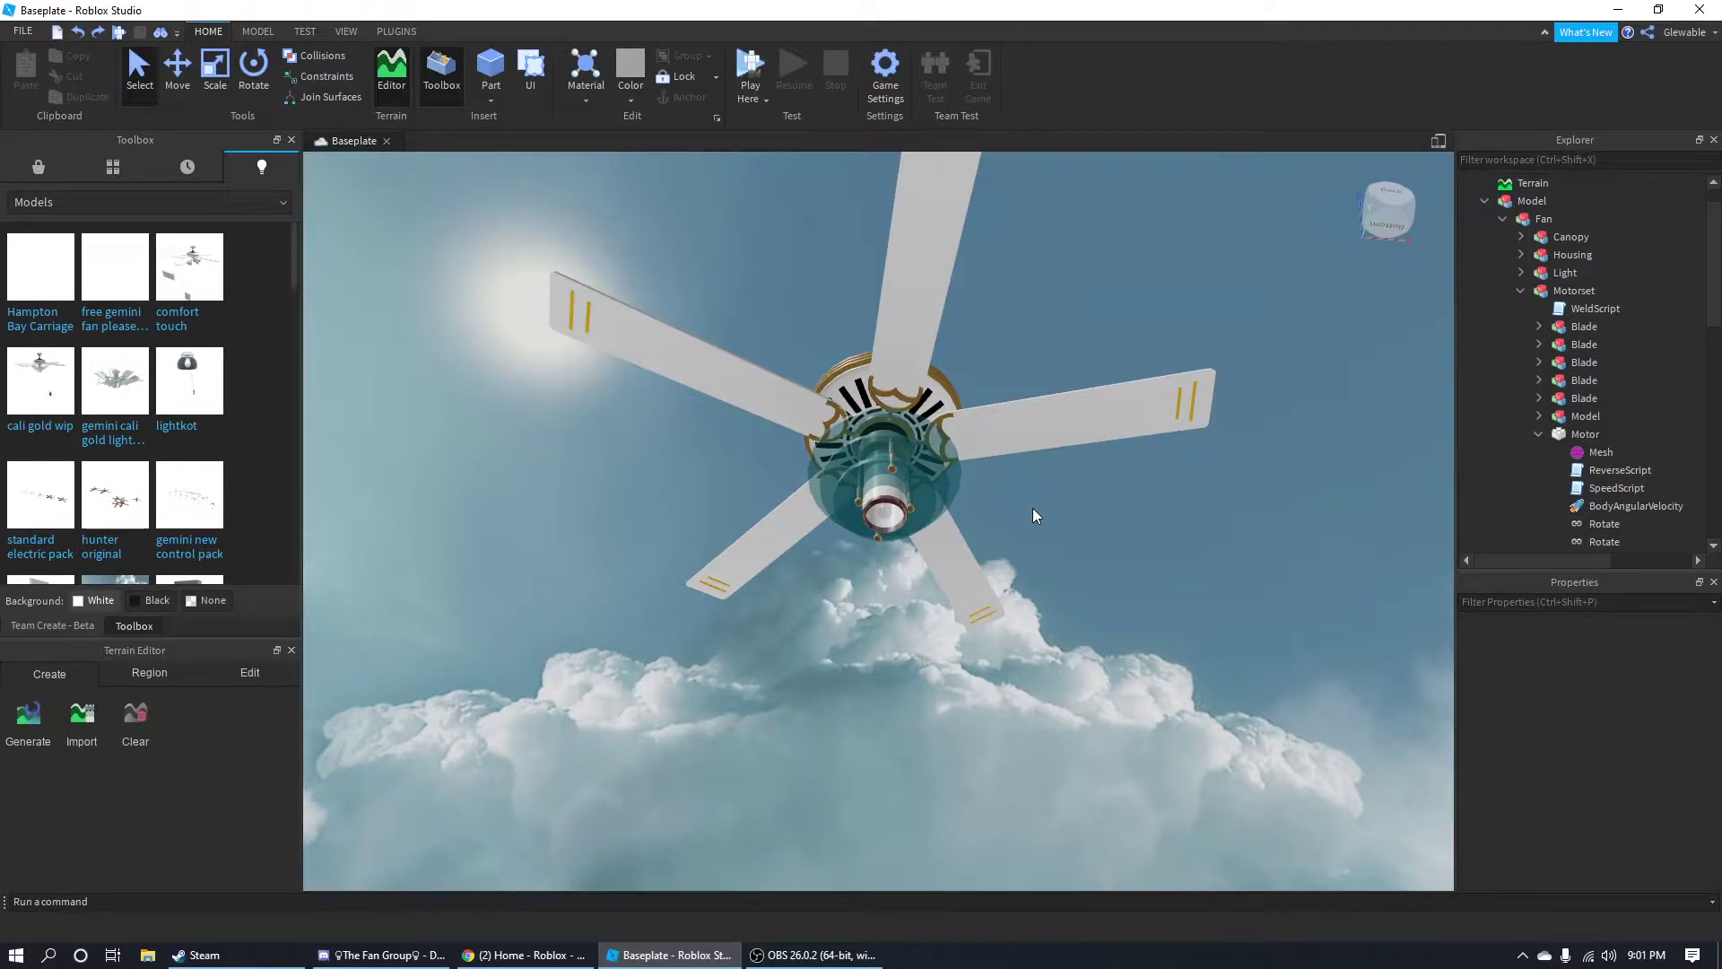
pyautogui.scroll(10, 1066, 411)
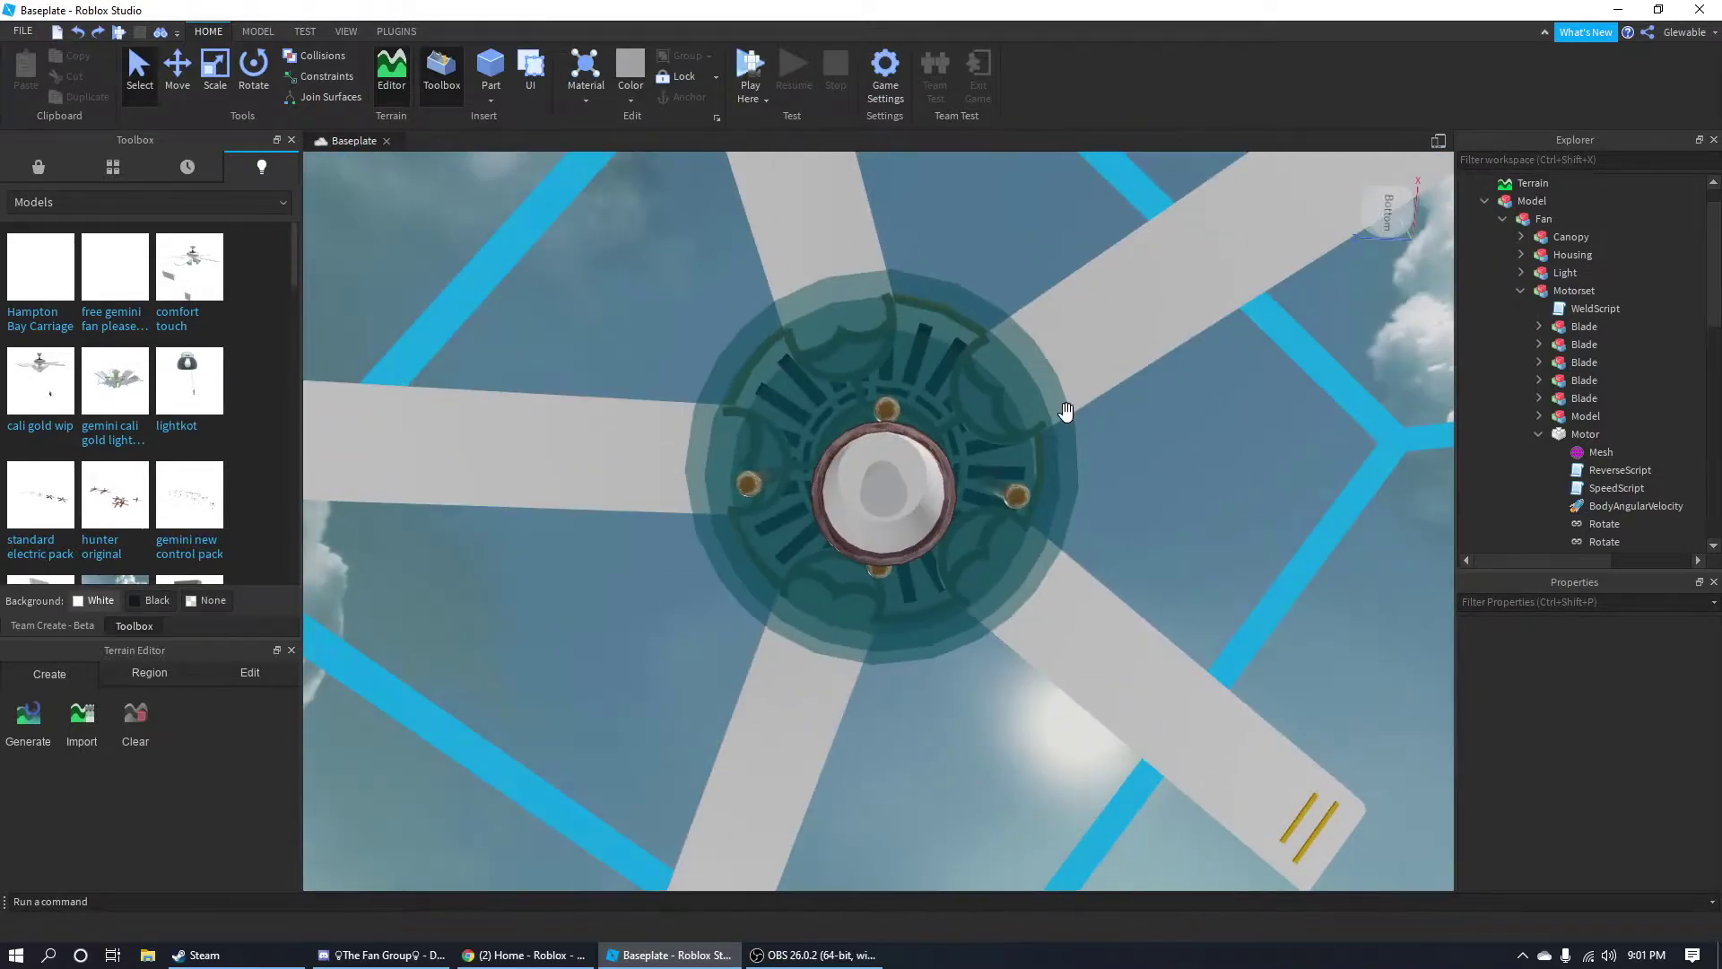
pyautogui.moveTo(1066, 411); pyautogui.dragTo(1094, 425, button='right')
pyautogui.scroll(-5, 1066, 411)
pyautogui.scroll(-4, 1065, 410)
pyautogui.scroll(3, 1066, 411)
pyautogui.scroll(-2, 1094, 425)
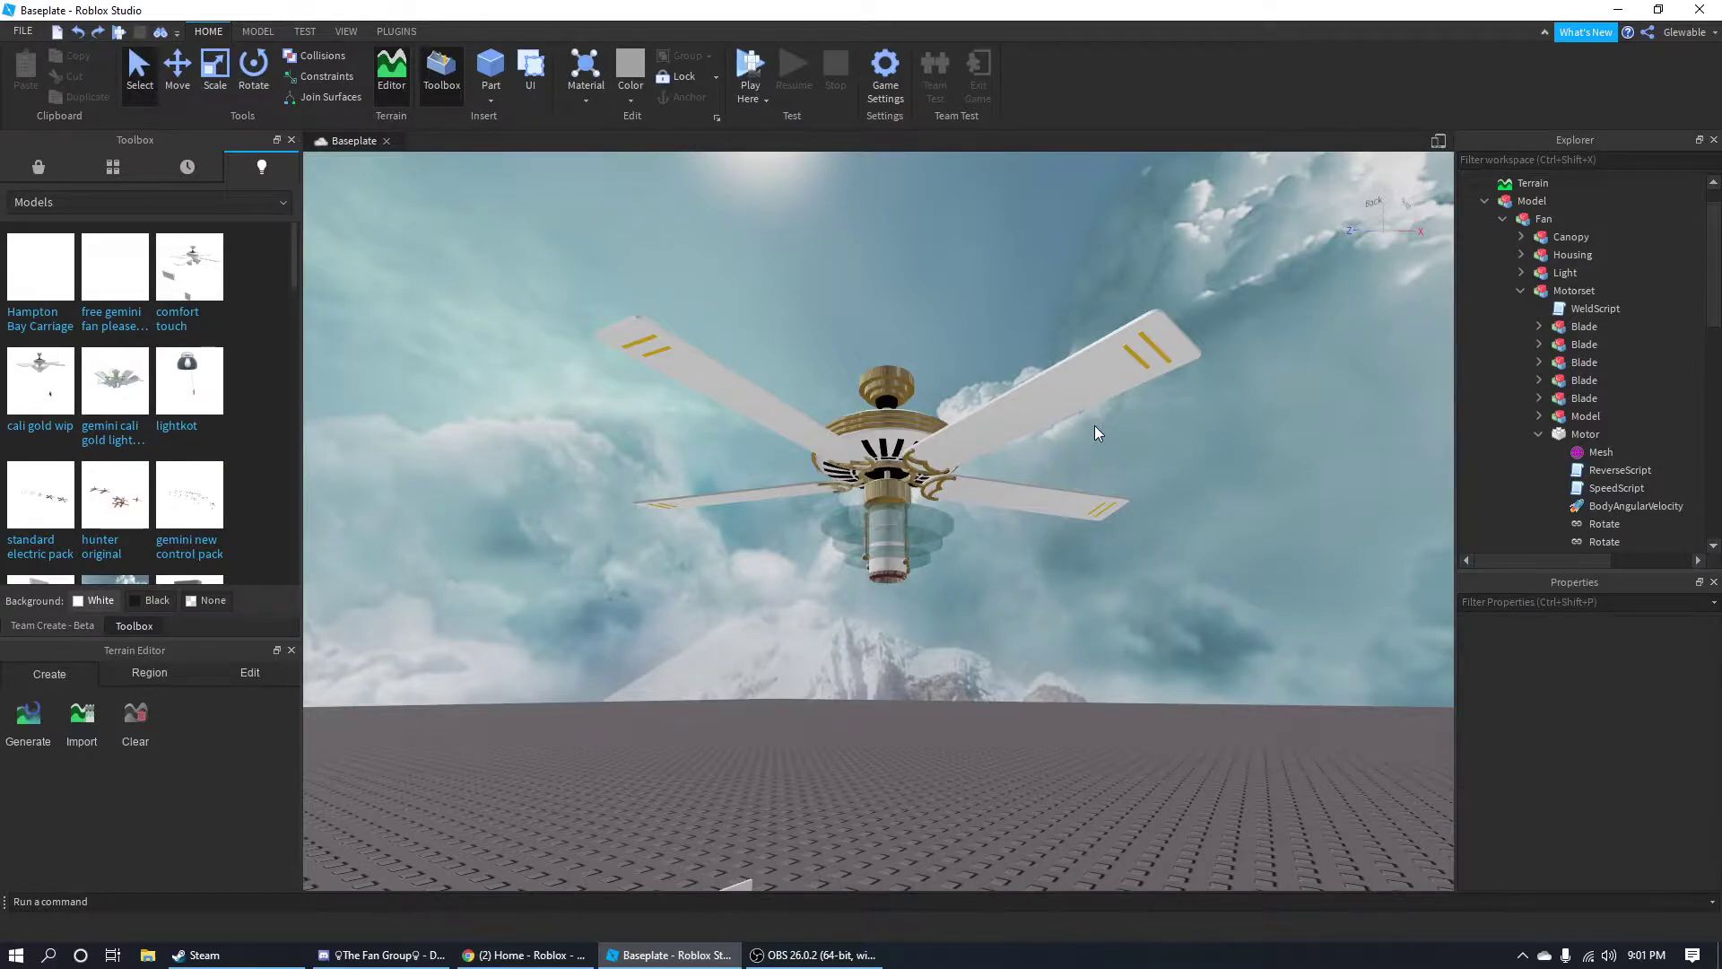
# View the fan from below and examine the Casablanca wall control's buttons up close.
pyautogui.moveTo(1094, 426); pyautogui.dragTo(1029, 513, button='right')
pyautogui.press('w')
pyautogui.press('s')
pyautogui.moveTo(973, 567); pyautogui.dragTo(976, 574, button='right')
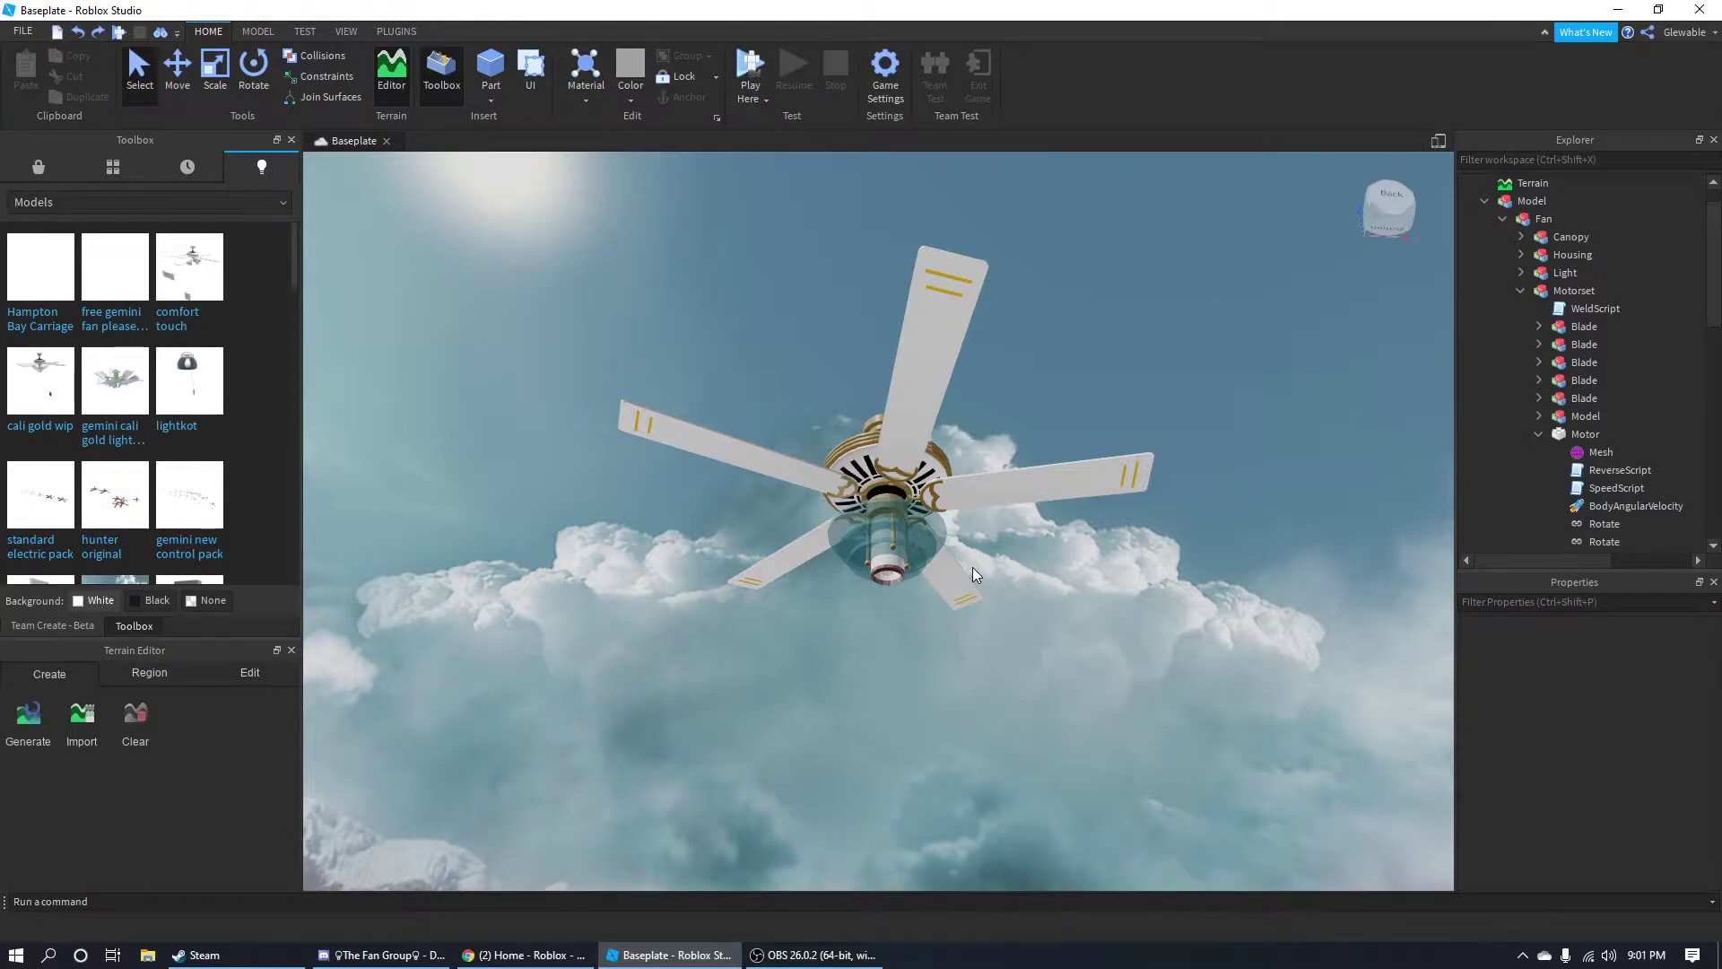
pyautogui.moveTo(1021, 572); pyautogui.dragTo(1021, 570, button='right')
pyautogui.press('w')
pyautogui.press('s')
pyautogui.press('w')
pyautogui.press('a')
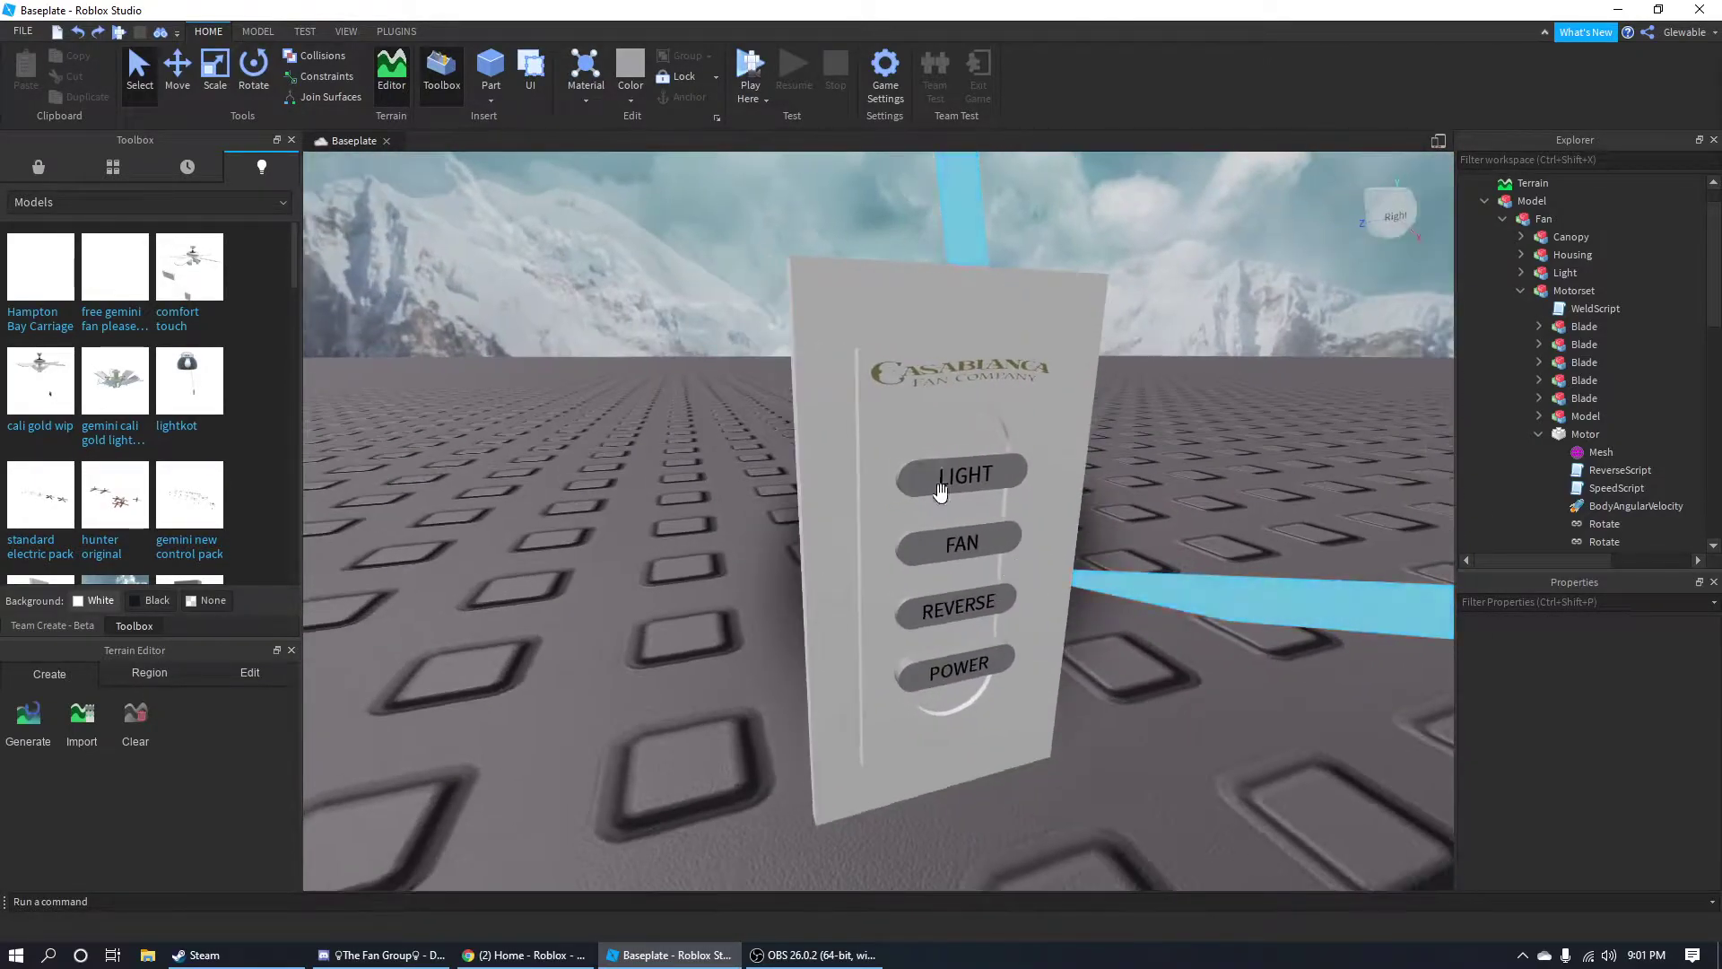
pyautogui.press('s')
pyautogui.moveTo(1134, 585); pyautogui.dragTo(1169, 514, button='right')
pyautogui.press('w')
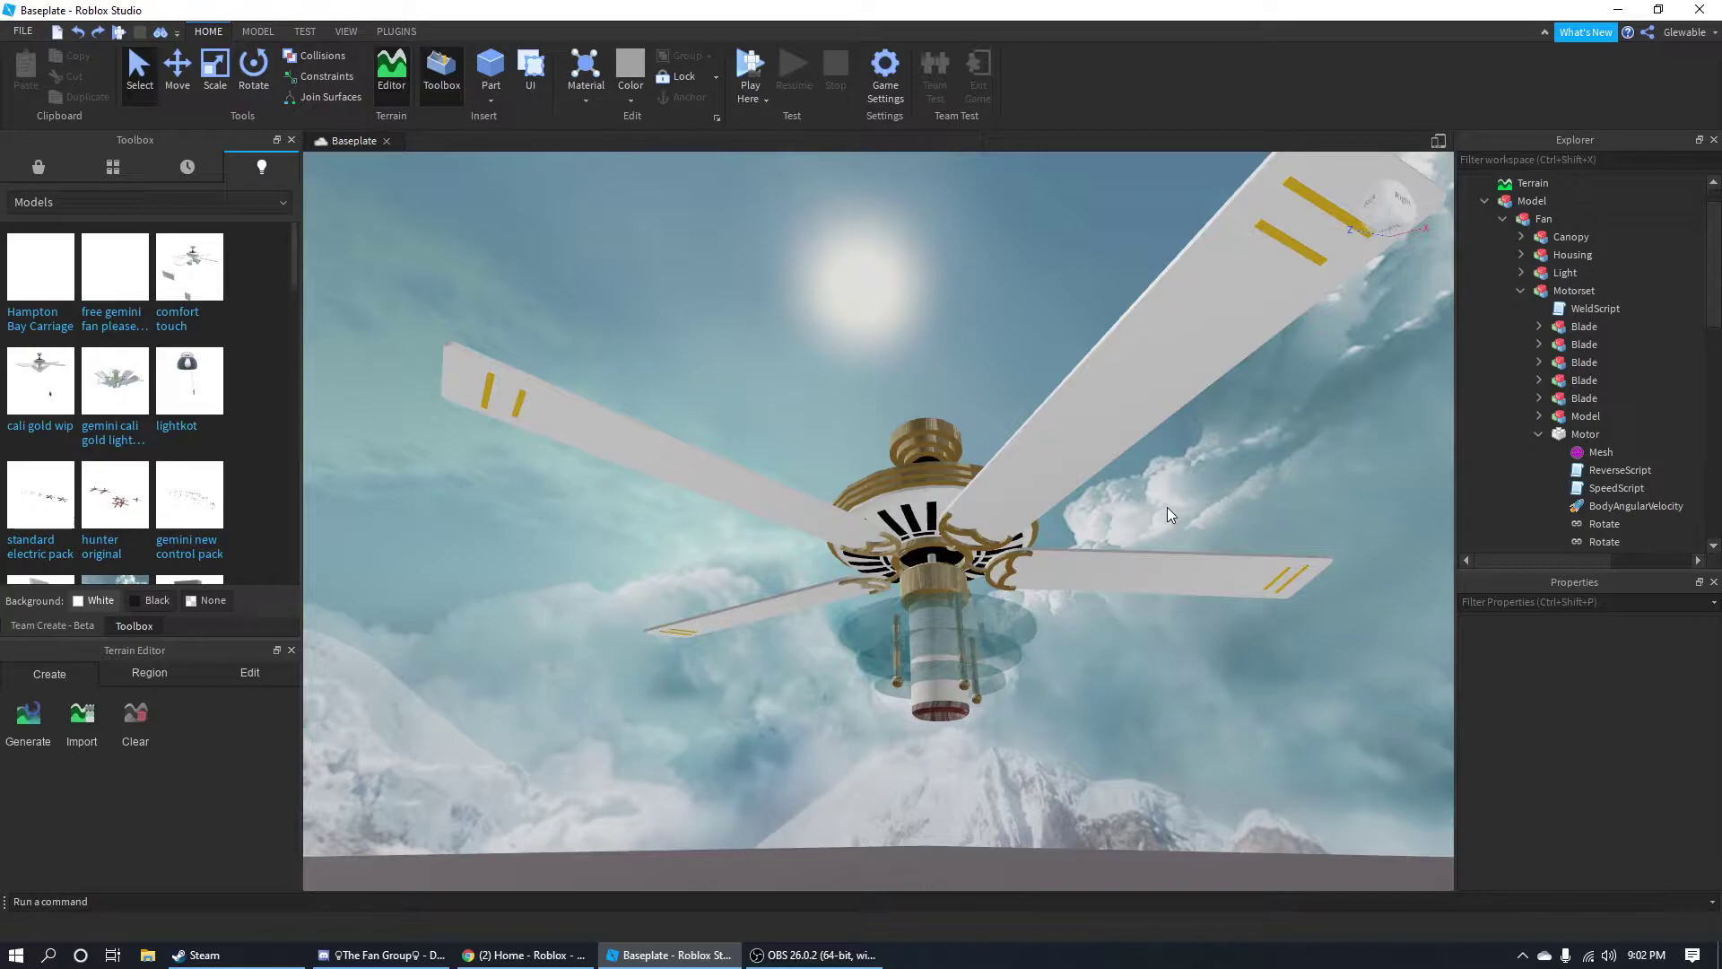
# Examine the fan's tiered glass light kit, blade brackets and canopy close up and from farther away.
pyautogui.scroll(3, 1138, 475)
pyautogui.moveTo(1138, 476); pyautogui.dragTo(1164, 536, button='right')
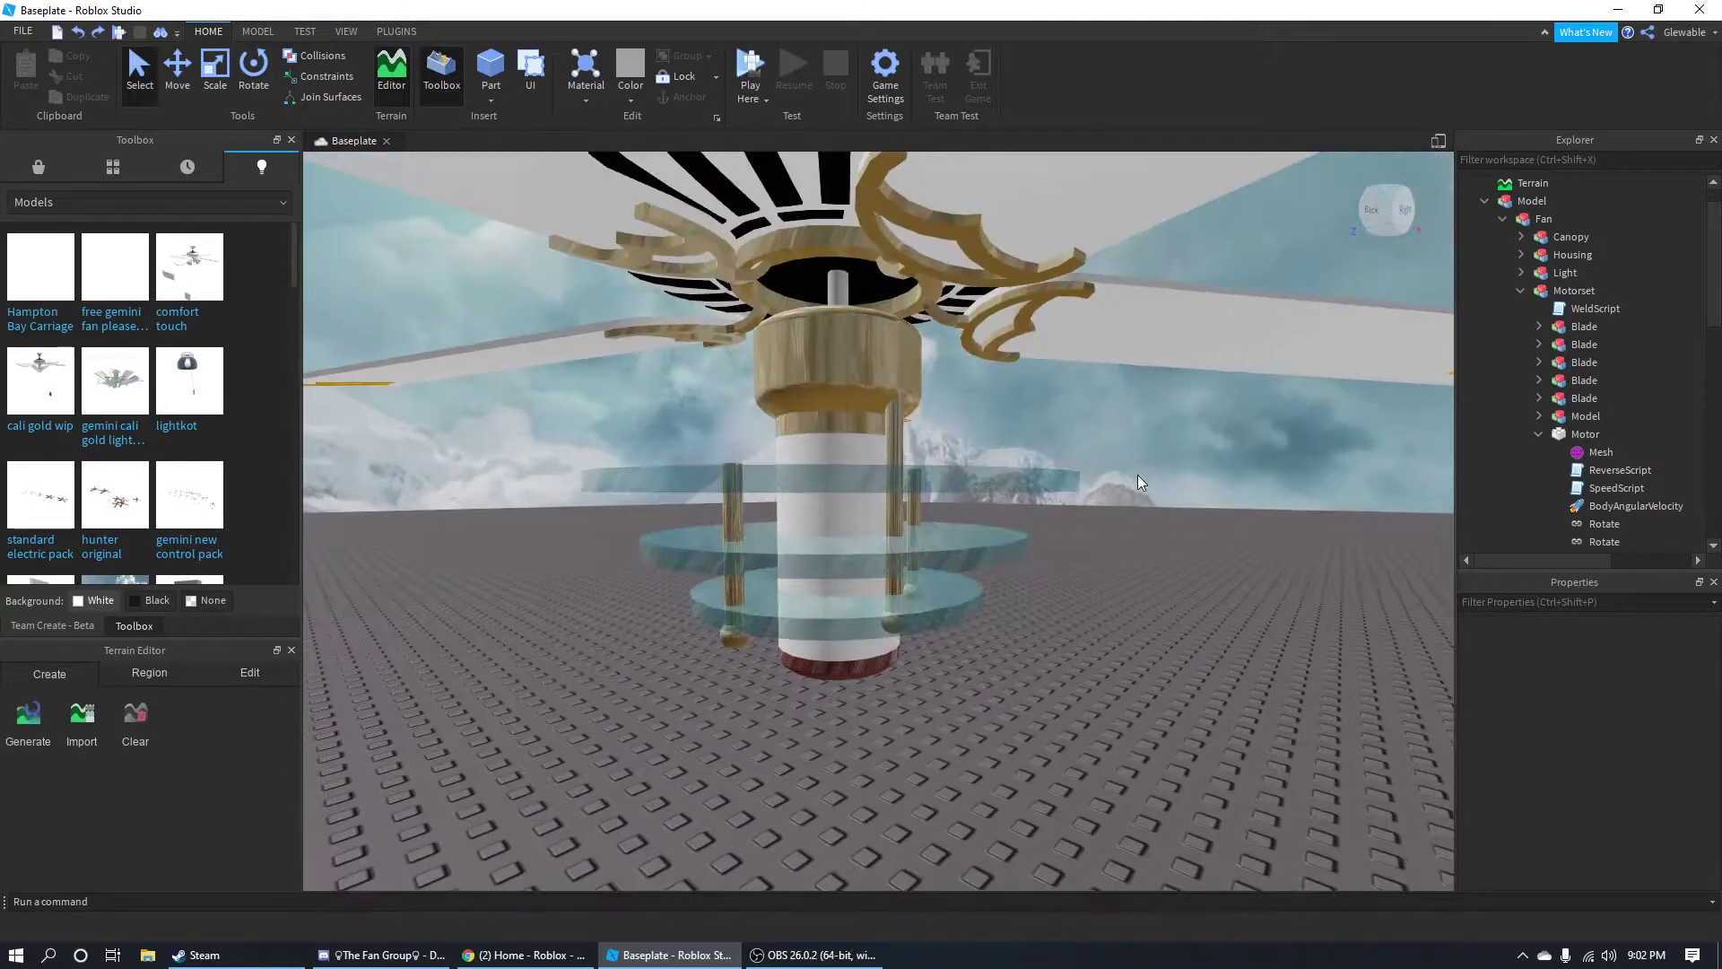
pyautogui.scroll(-5, 1137, 475)
pyautogui.scroll(5, 1138, 476)
pyautogui.scroll(-2, 1138, 475)
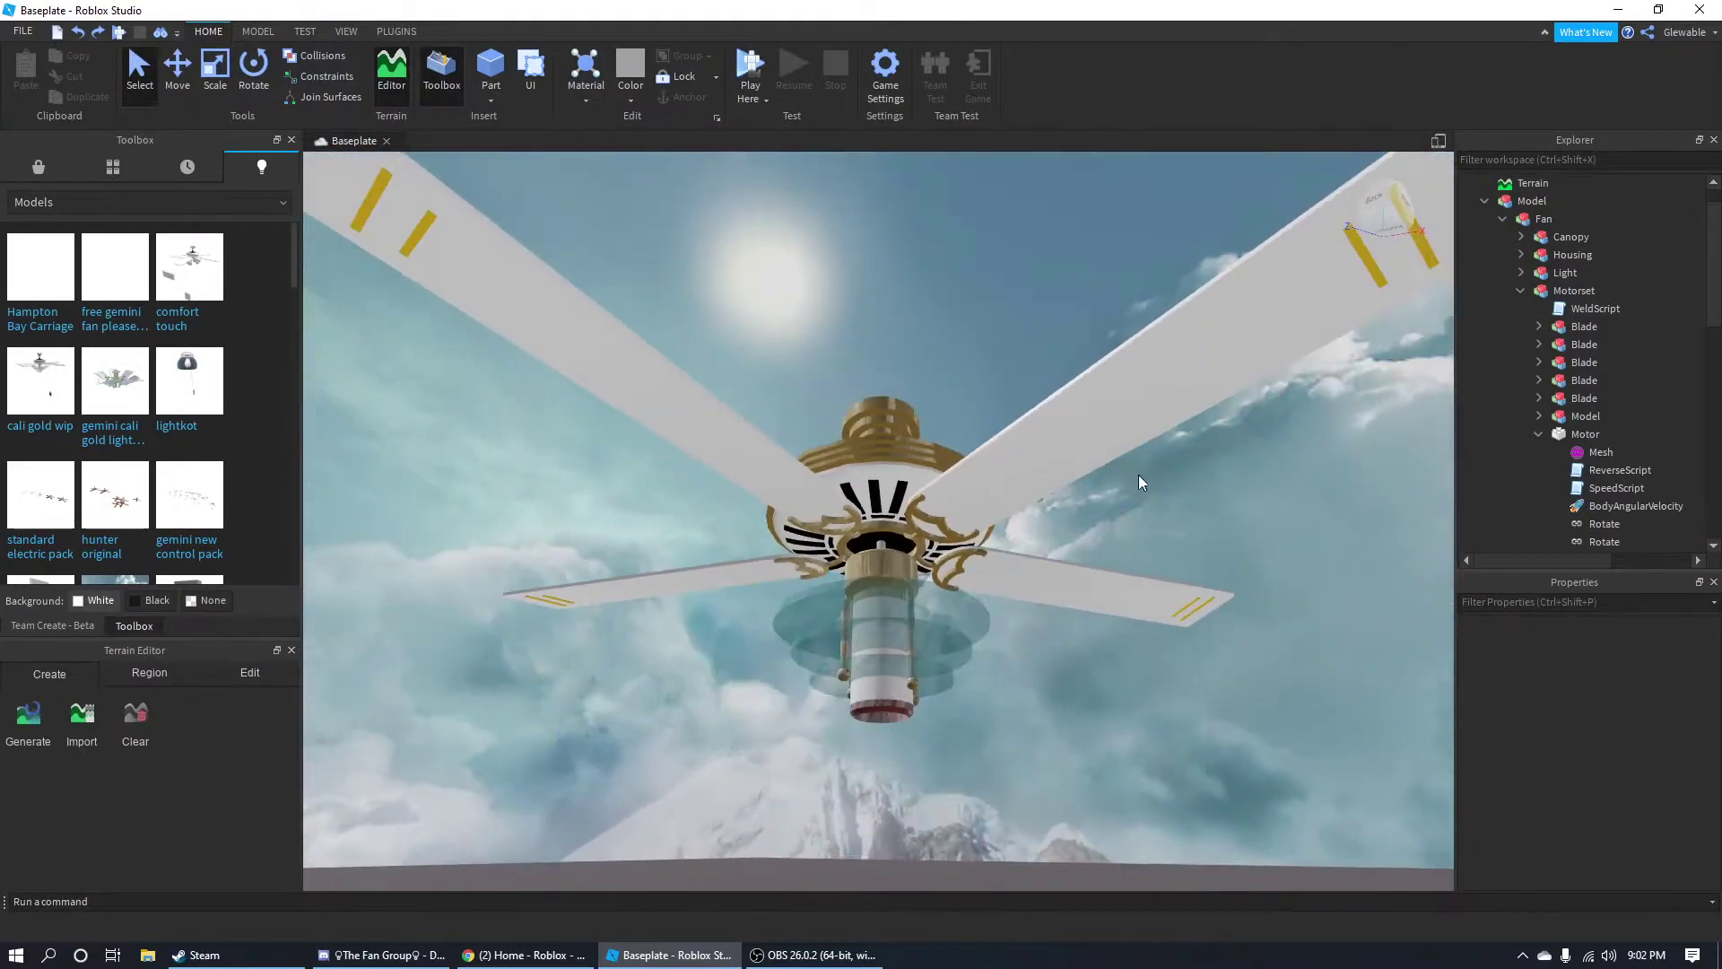
pyautogui.scroll(4, 1163, 530)
pyautogui.scroll(-4, 1163, 530)
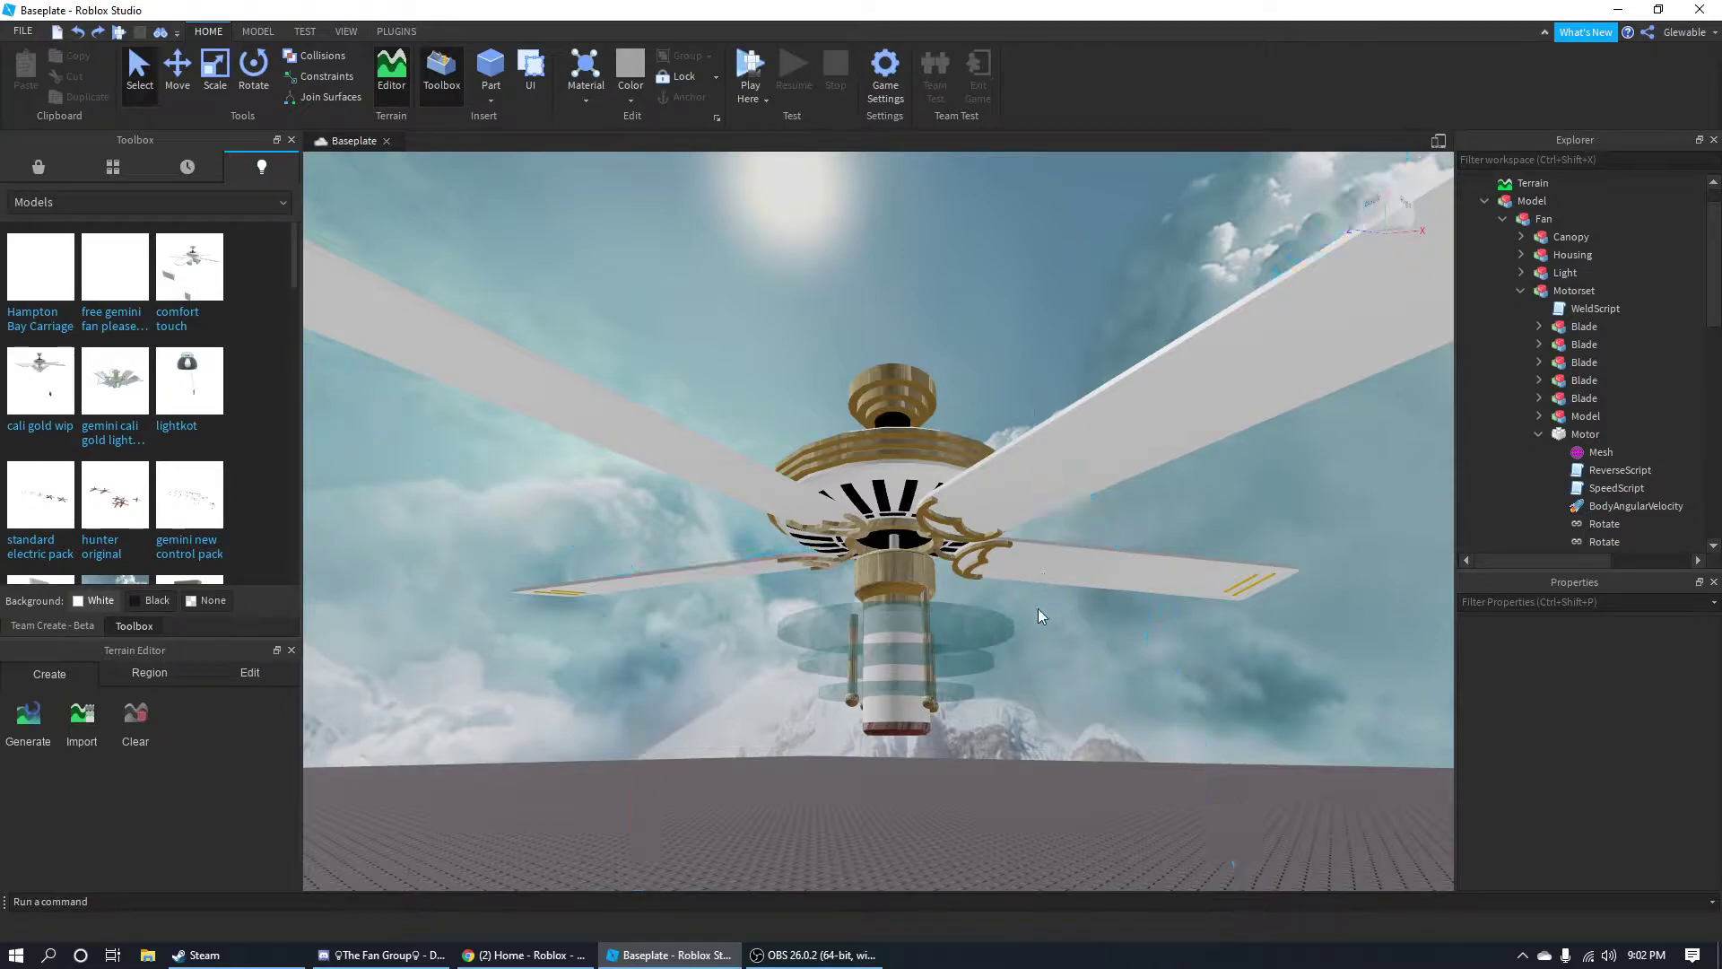
pyautogui.scroll(2, 1035, 651)
pyautogui.moveTo(1036, 651); pyautogui.dragTo(1035, 565, button='right')
pyautogui.moveTo(1077, 632); pyautogui.dragTo(1077, 717, button='right')
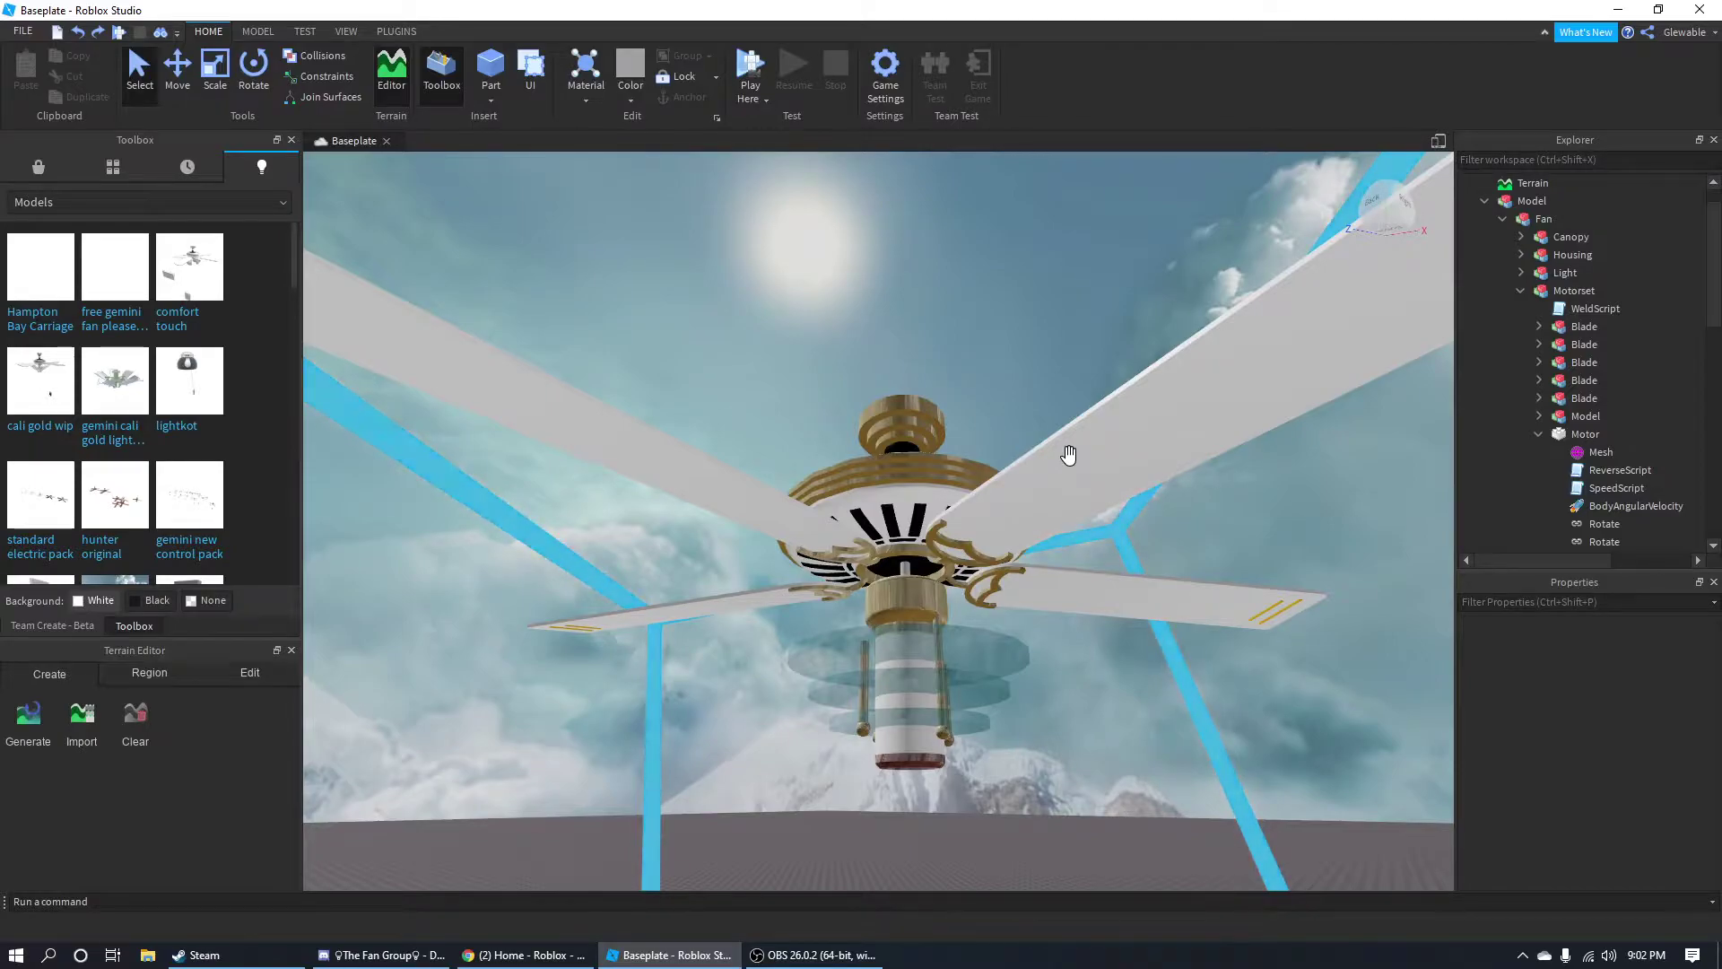
pyautogui.moveTo(951, 315); pyautogui.dragTo(965, 354, button='right')
pyautogui.moveTo(1019, 558); pyautogui.dragTo(1019, 550, button='right')
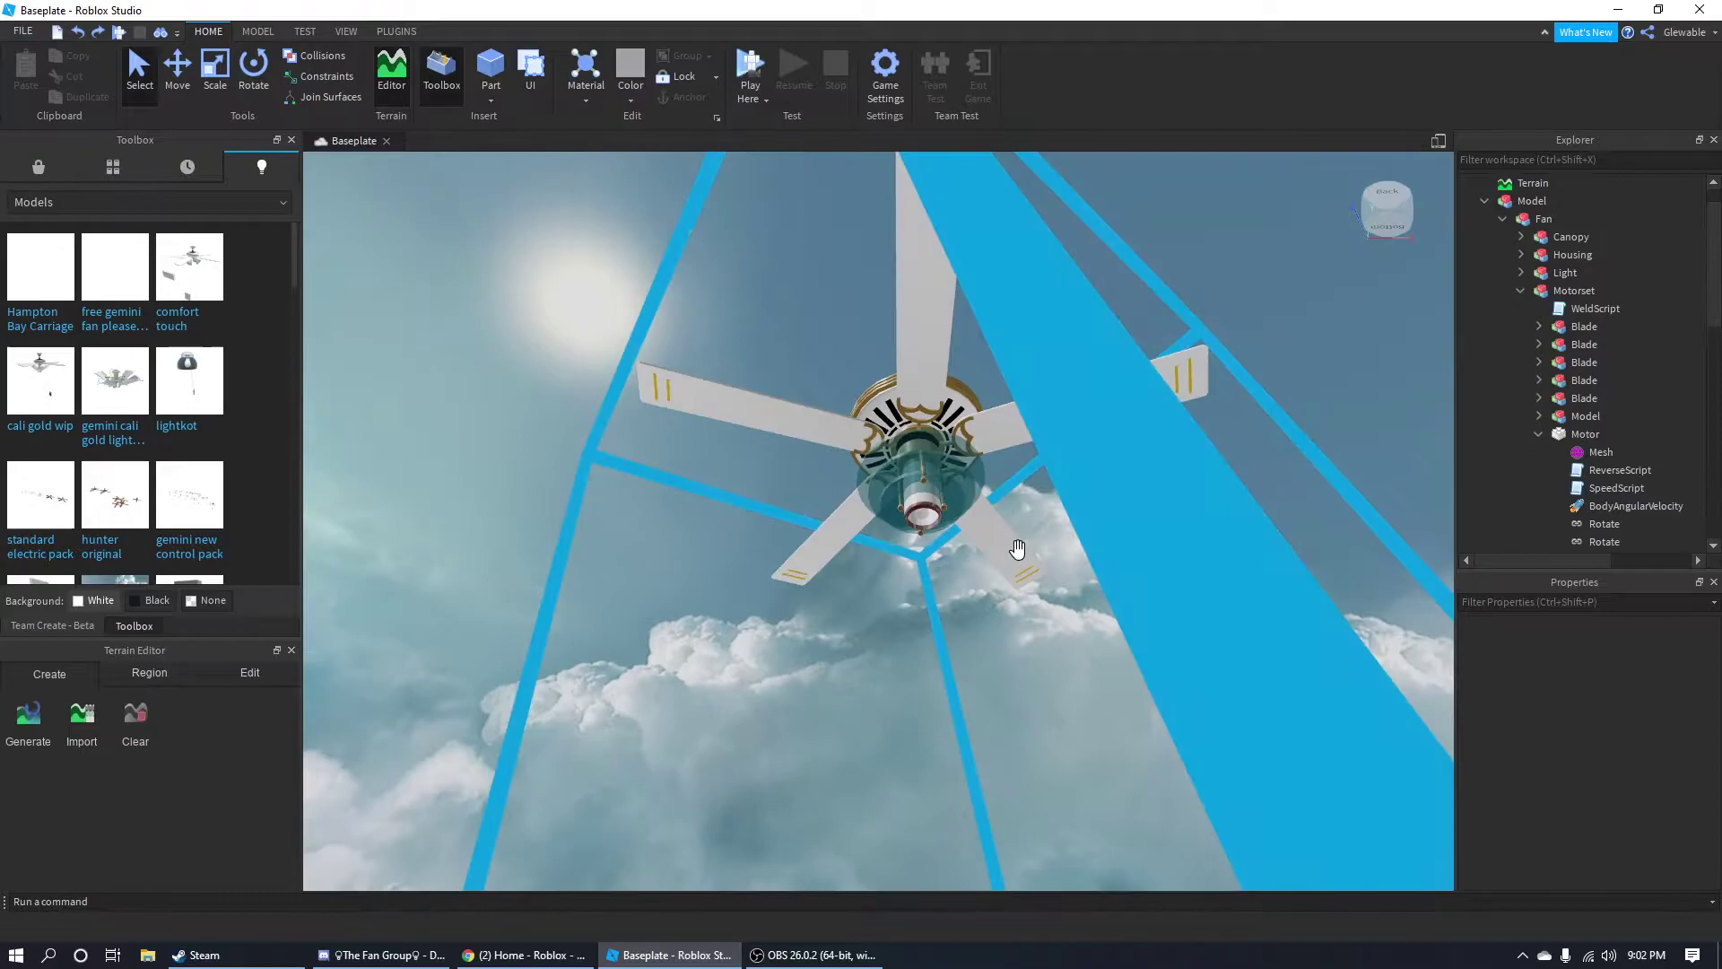
pyautogui.scroll(5, 1128, 508)
pyautogui.moveTo(1129, 509); pyautogui.dragTo(1129, 508, button='right')
pyautogui.scroll(-6, 1179, 370)
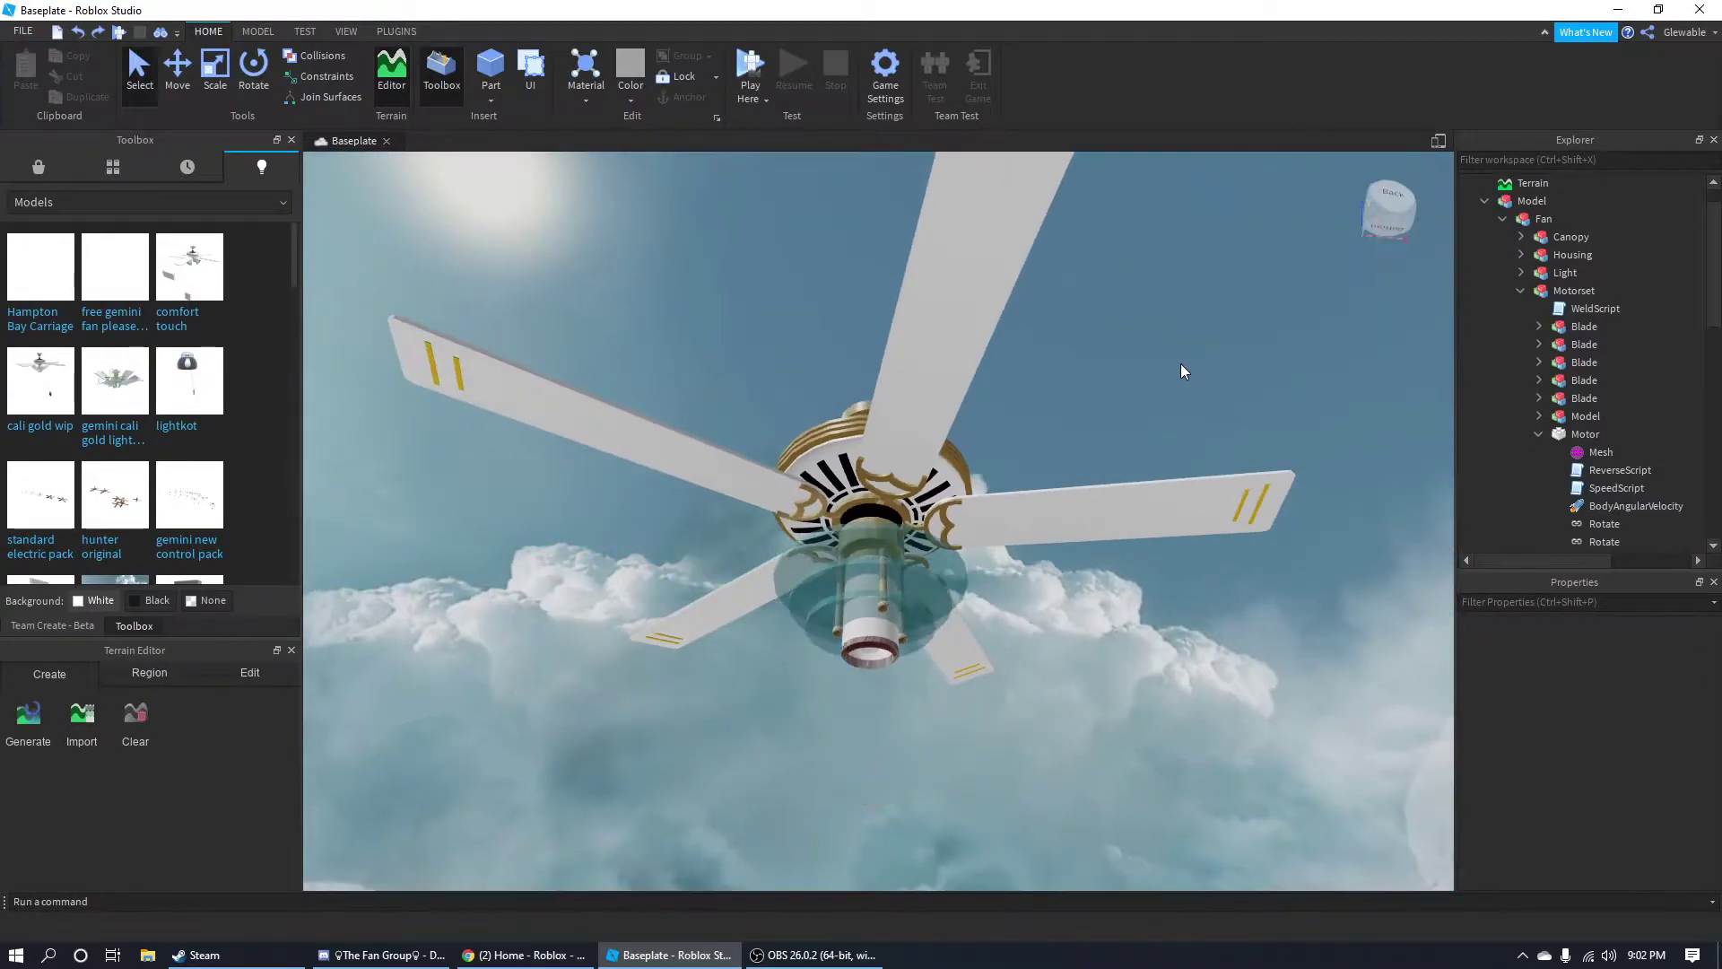
# Look at the front of the Casablanca wall control with its Light, Fan, Reverse and Power buttons.
pyautogui.scroll(1, 1179, 370)
pyautogui.moveTo(1179, 370); pyautogui.dragTo(1121, 428, button='right')
pyautogui.scroll(4, 1181, 369)
pyautogui.scroll(3, 1115, 433)
pyautogui.scroll(-3, 1153, 442)
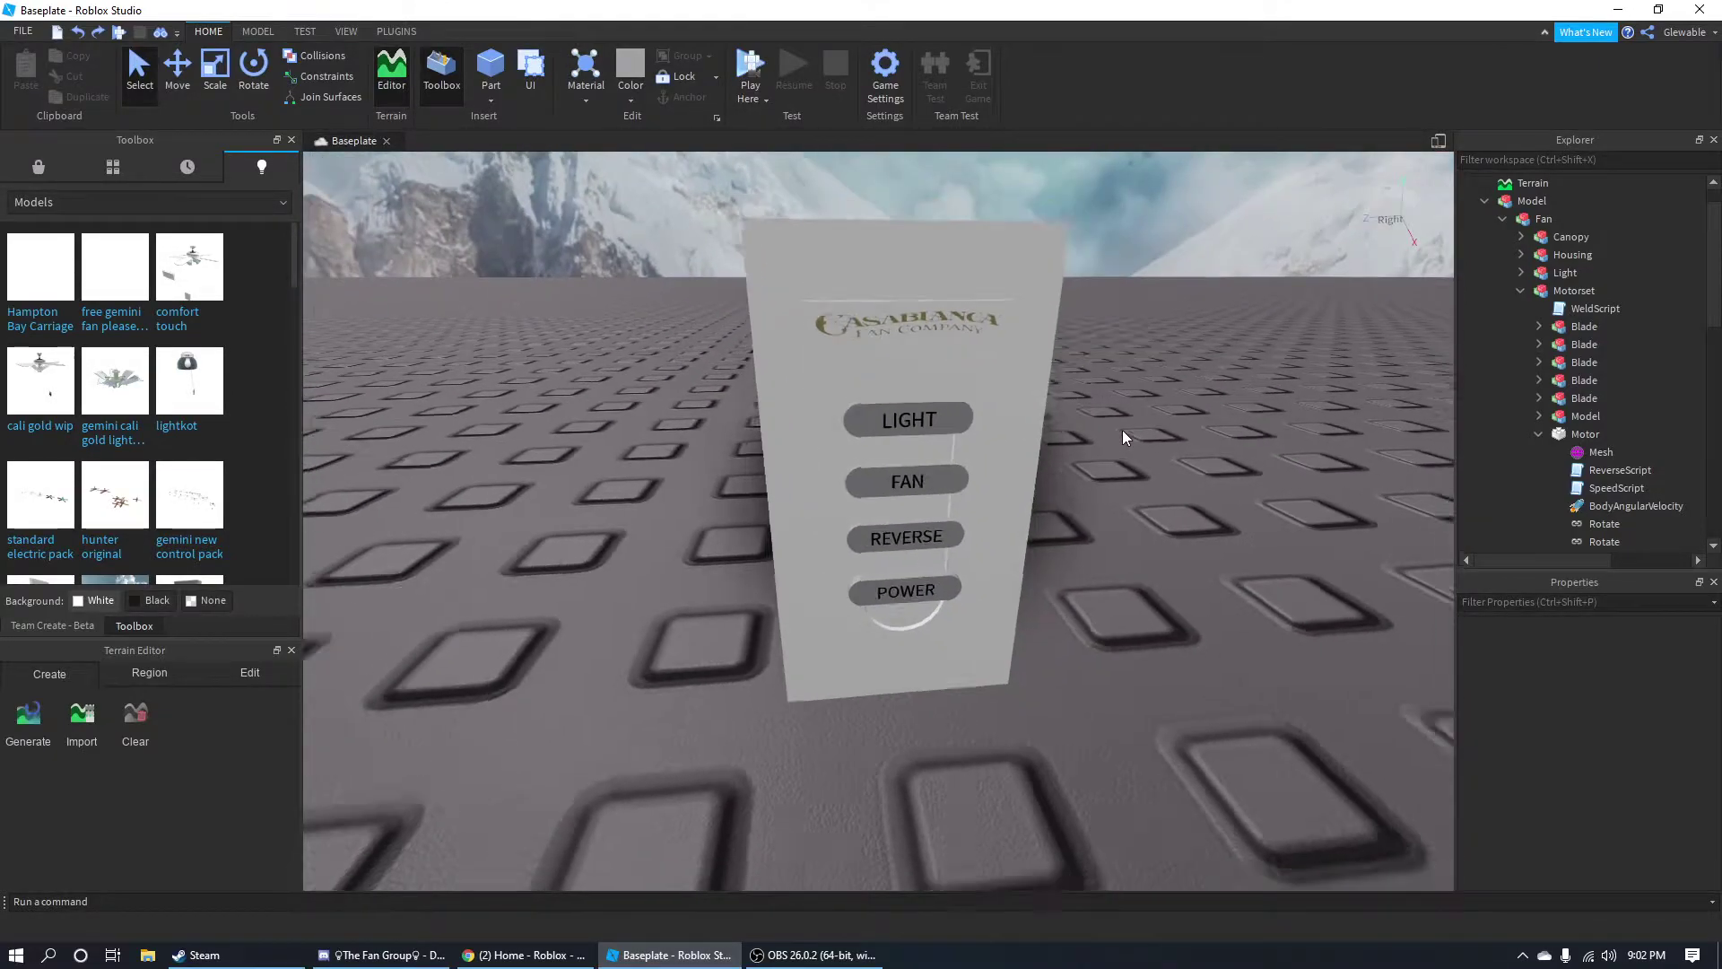
# Examine the underside of the fan's light kit and blades close up and from farther below.
pyautogui.scroll(-5, 1122, 429)
pyautogui.scroll(4, 1122, 428)
pyautogui.scroll(-2, 1122, 428)
pyautogui.scroll(2, 1120, 428)
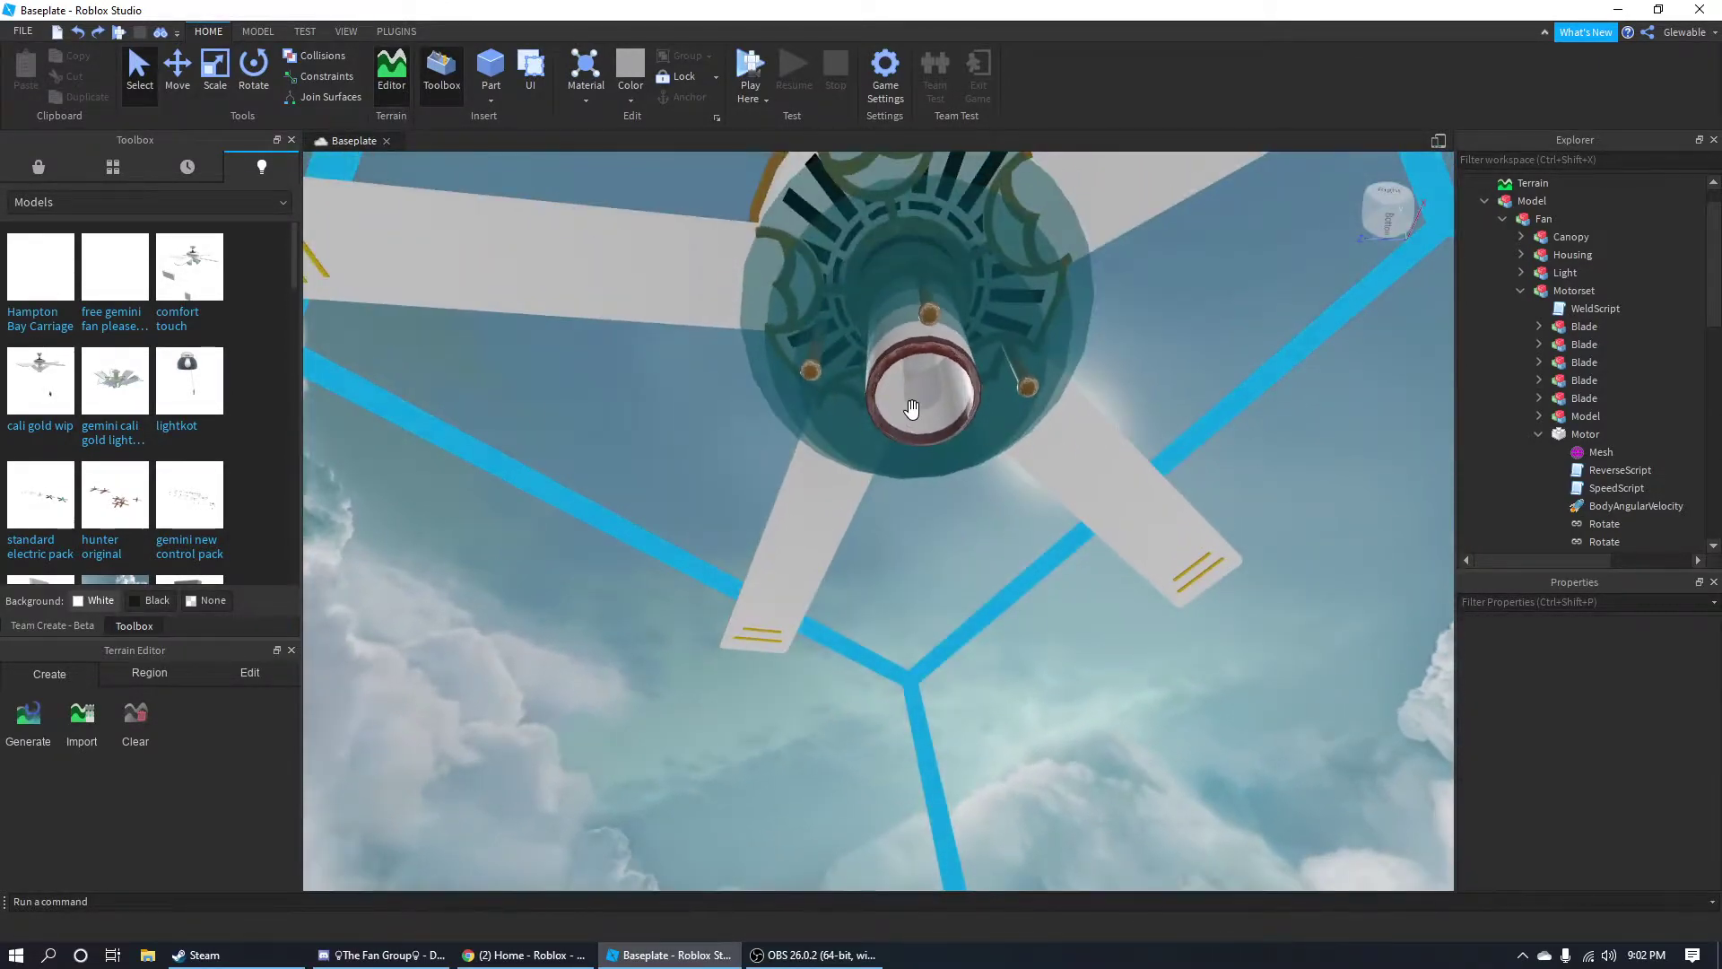
pyautogui.scroll(2, 915, 400)
pyautogui.moveTo(994, 563); pyautogui.dragTo(1111, 558, button='right')
pyautogui.scroll(3, 996, 565)
pyautogui.scroll(2, 996, 559)
pyautogui.scroll(-3, 1110, 549)
pyautogui.scroll(3, 1107, 546)
pyautogui.scroll(3, 1107, 546)
pyautogui.scroll(-4, 1110, 557)
pyautogui.scroll(2, 1112, 560)
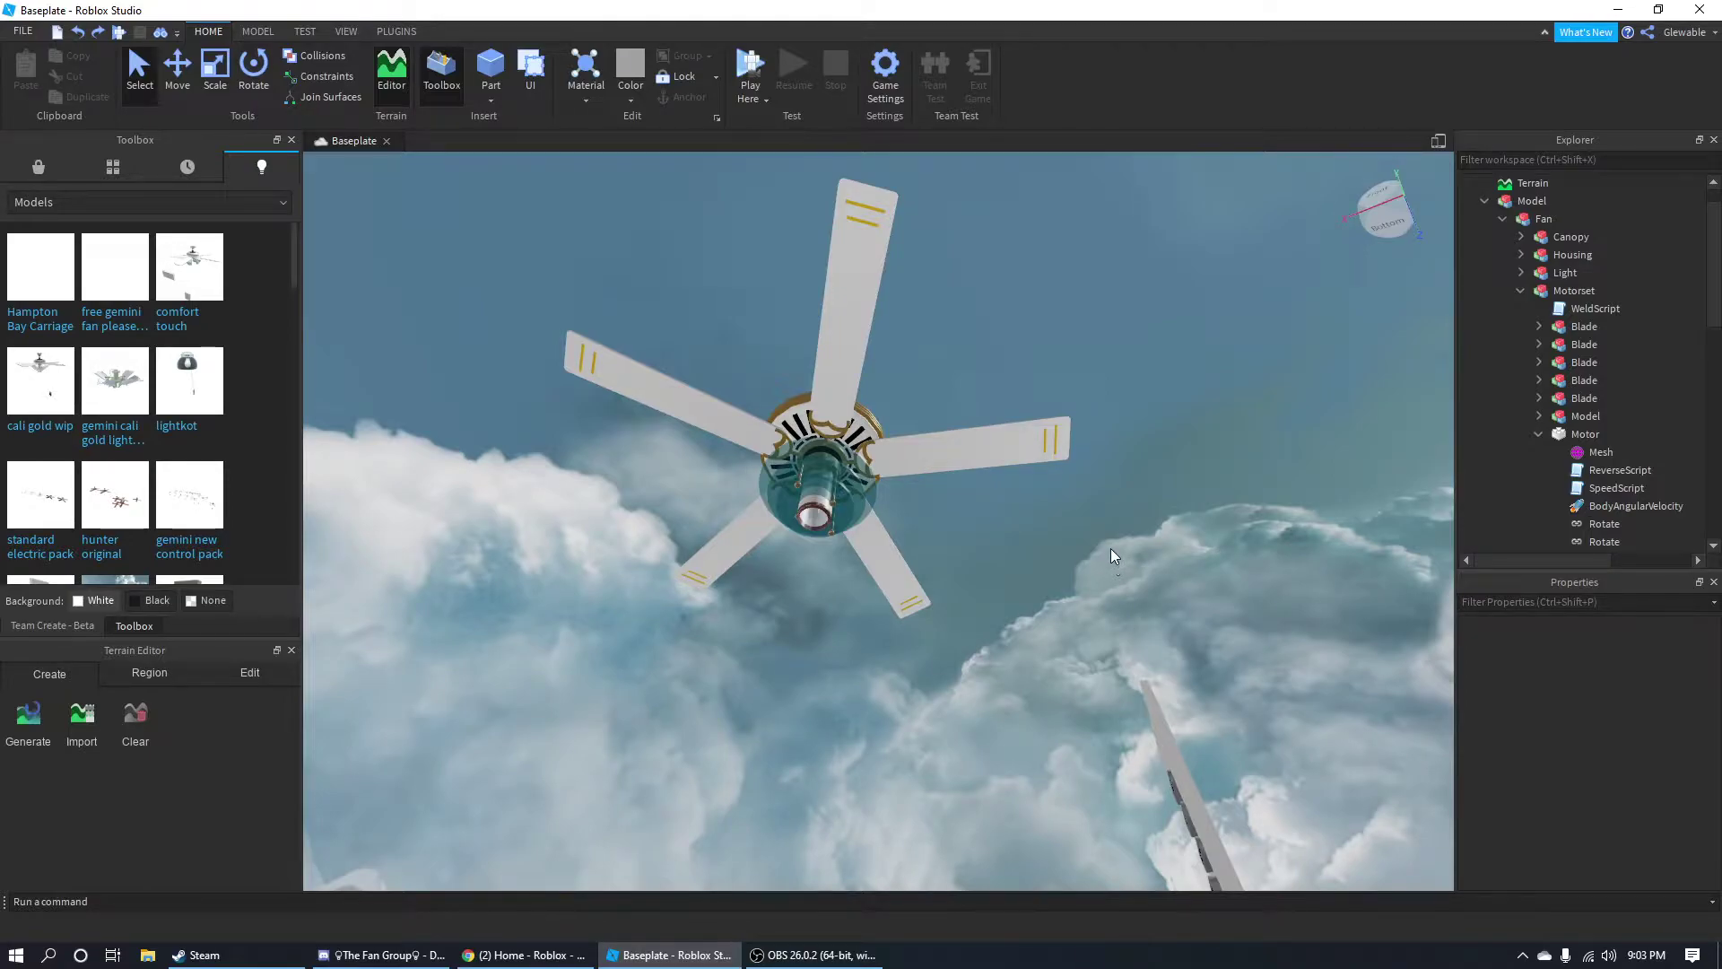
# Inspect the face and raised buttons of the Casablanca wall control from an angle.
pyautogui.moveTo(1111, 548); pyautogui.dragTo(1111, 547, button='right')
pyautogui.scroll(3, 1257, 525)
pyautogui.moveTo(1256, 525); pyautogui.dragTo(1043, 528, button='right')
pyautogui.moveTo(948, 501)
pyautogui.mouseDown(button='right')
pyautogui.moveTo(1023, 512)
pyautogui.moveTo(945, 523)
pyautogui.mouseUp(button='right')
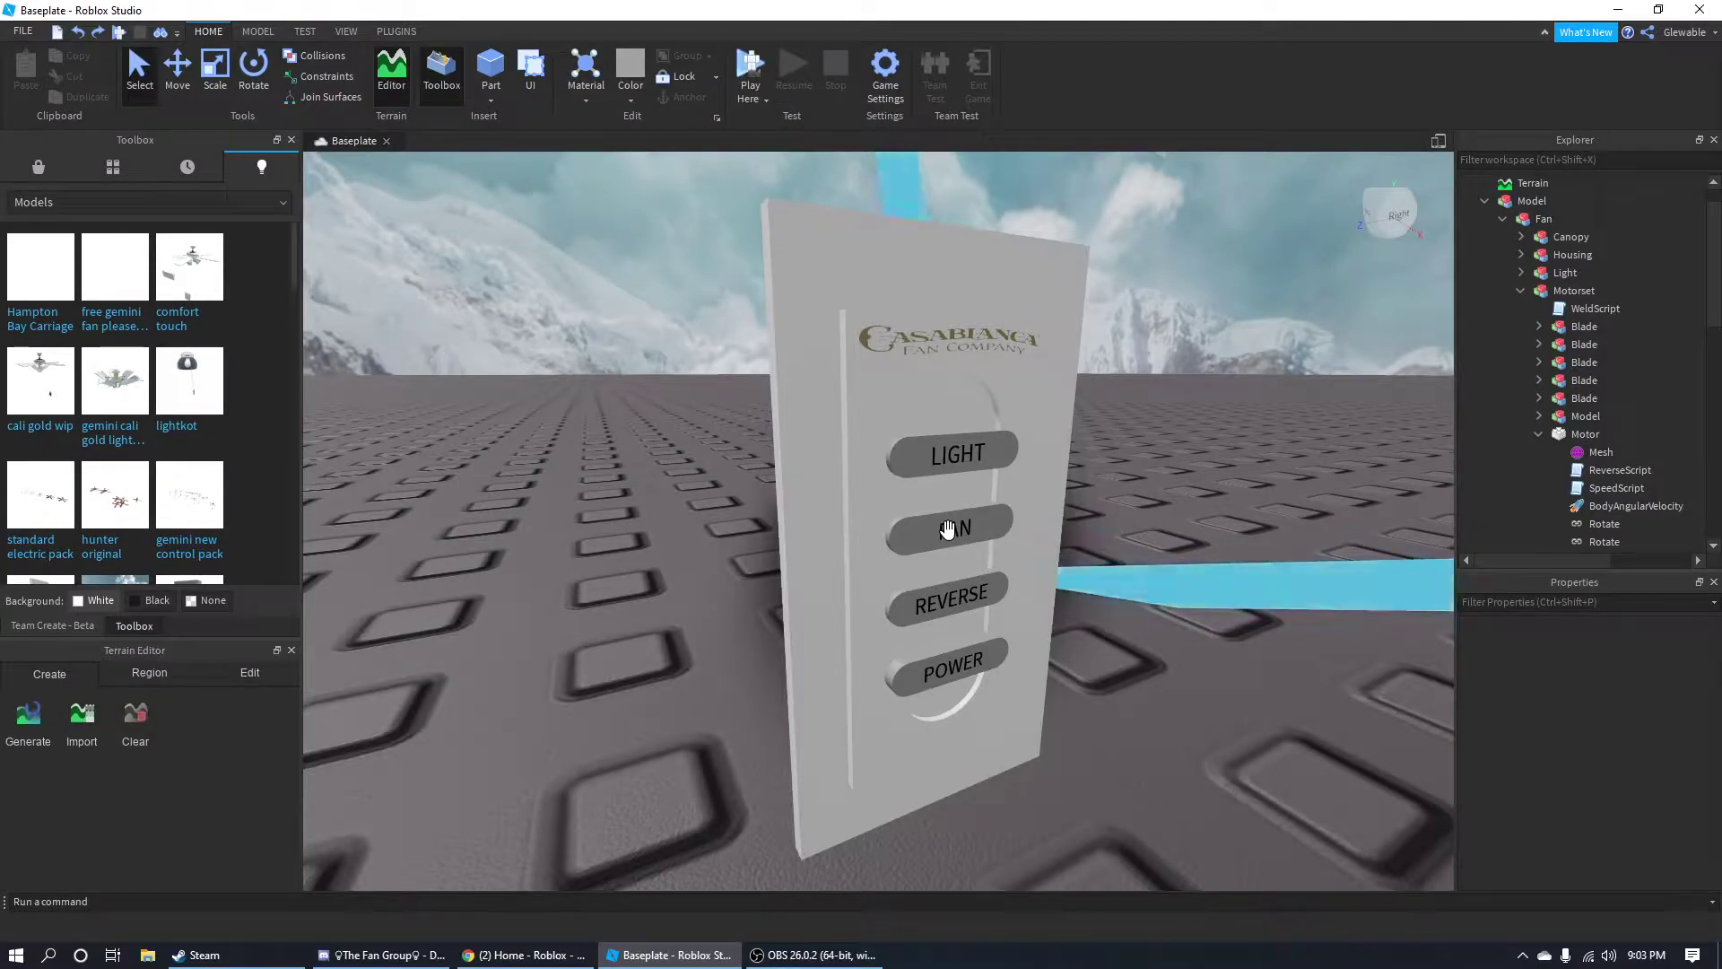
pyautogui.moveTo(948, 530); pyautogui.dragTo(1000, 515, button='right')
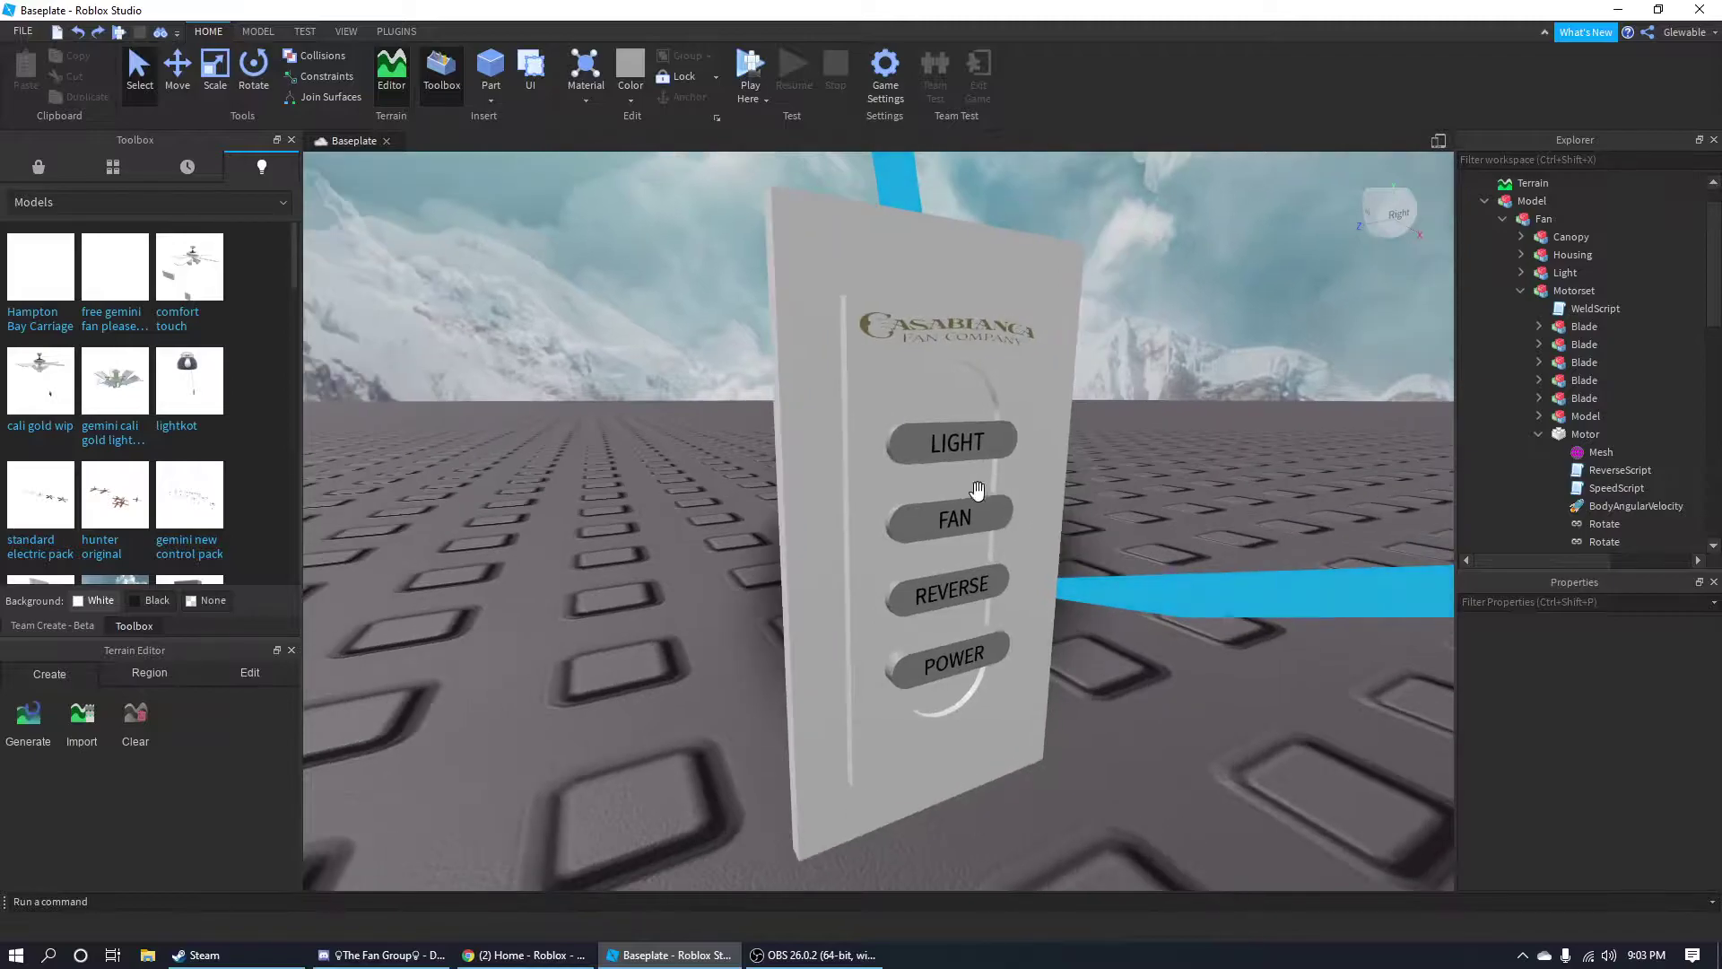
pyautogui.moveTo(1157, 505); pyautogui.dragTo(1106, 544, button='right')
pyautogui.press('s')
pyautogui.press('w')
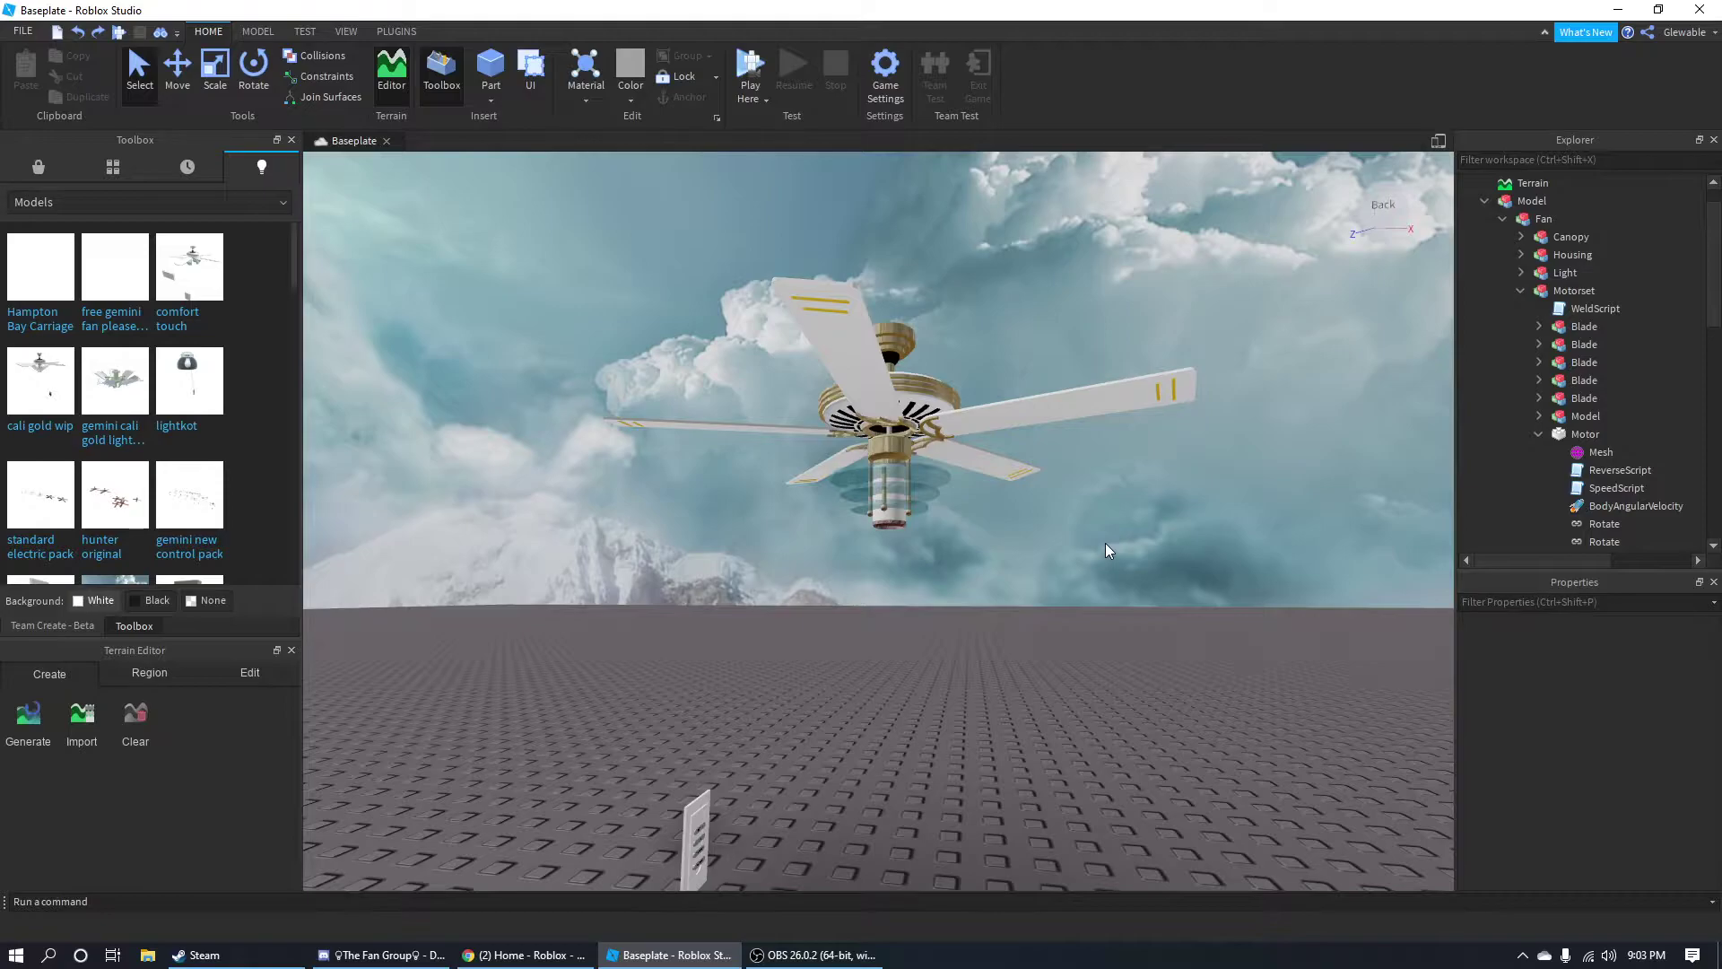
# Examine the fan's five blades, vented housing, scrolled brackets and glass light kit from several low angles.
pyautogui.moveTo(1085, 377); pyautogui.dragTo(1170, 445, button='right')
pyautogui.scroll(5, 1064, 402)
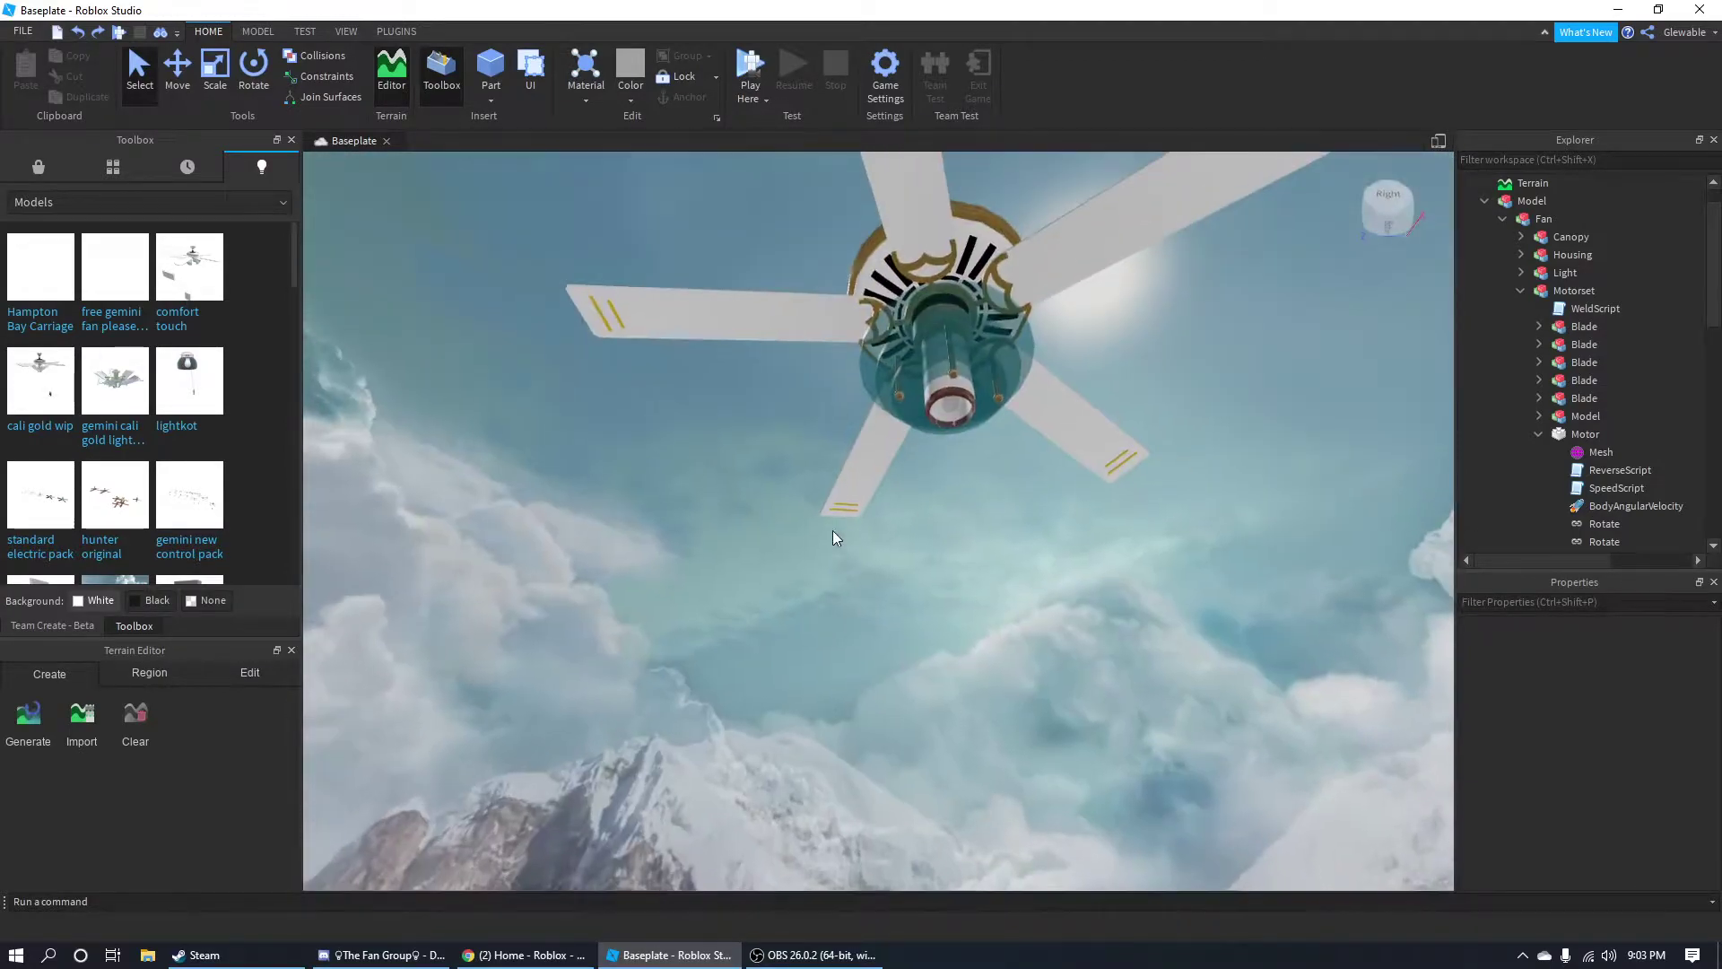
pyautogui.moveTo(833, 530); pyautogui.dragTo(750, 698, button='right')
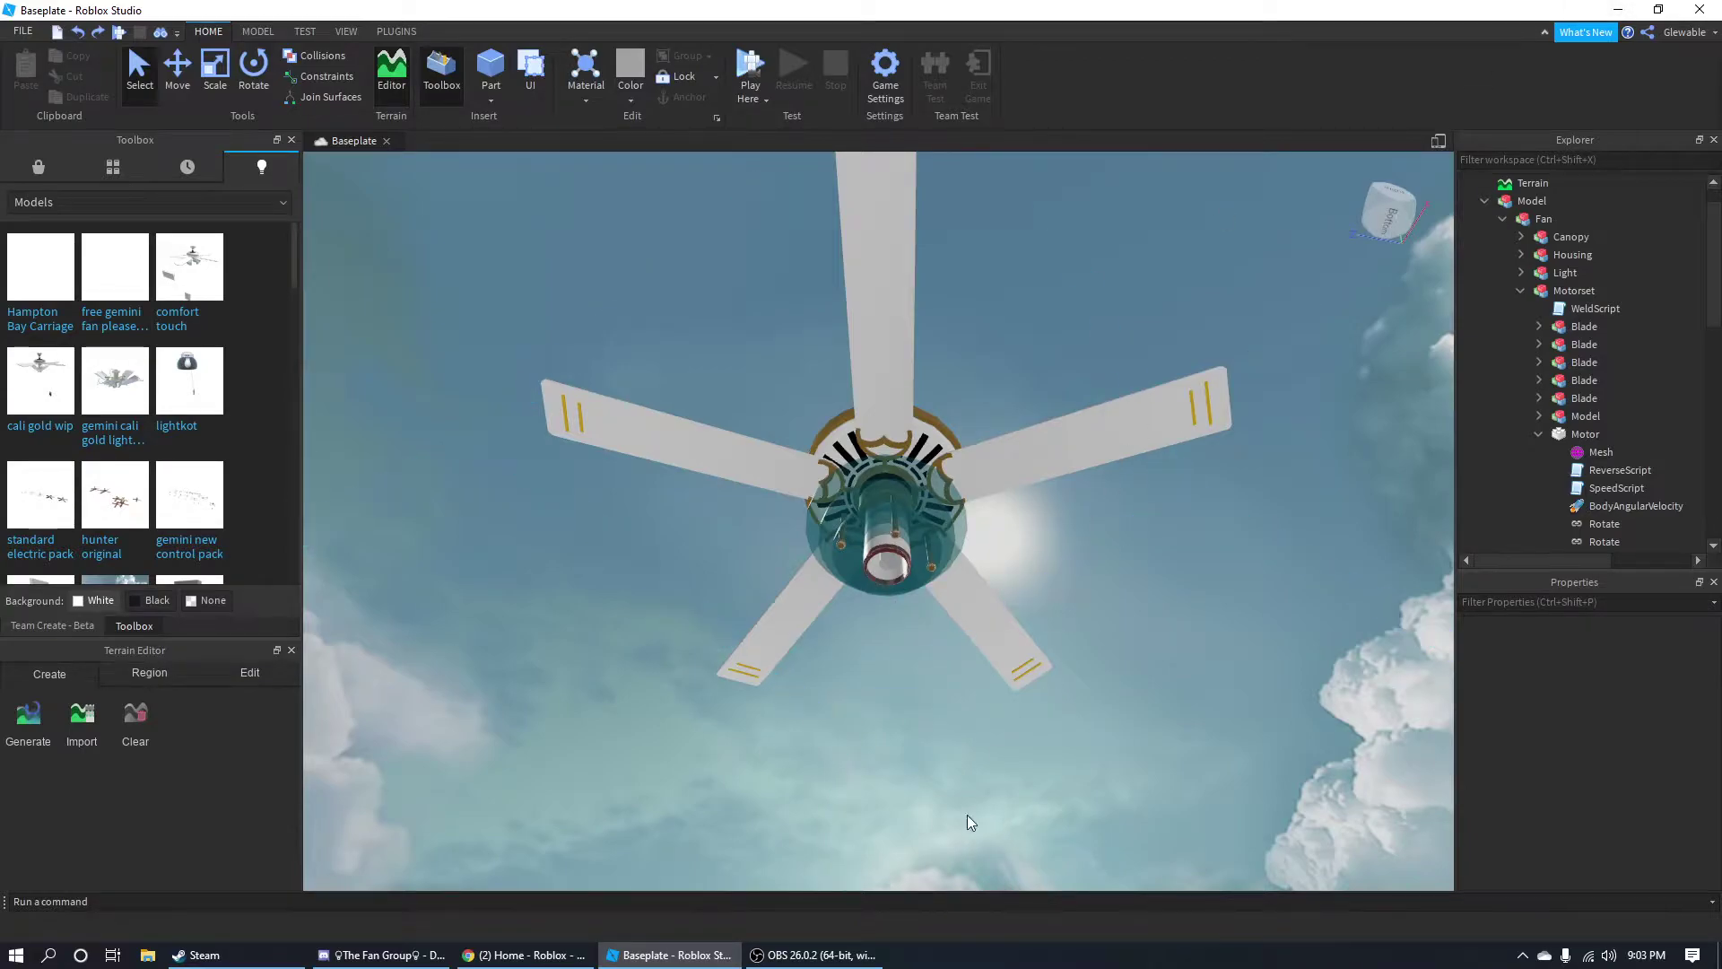
pyautogui.moveTo(967, 814); pyautogui.dragTo(944, 640, button='right')
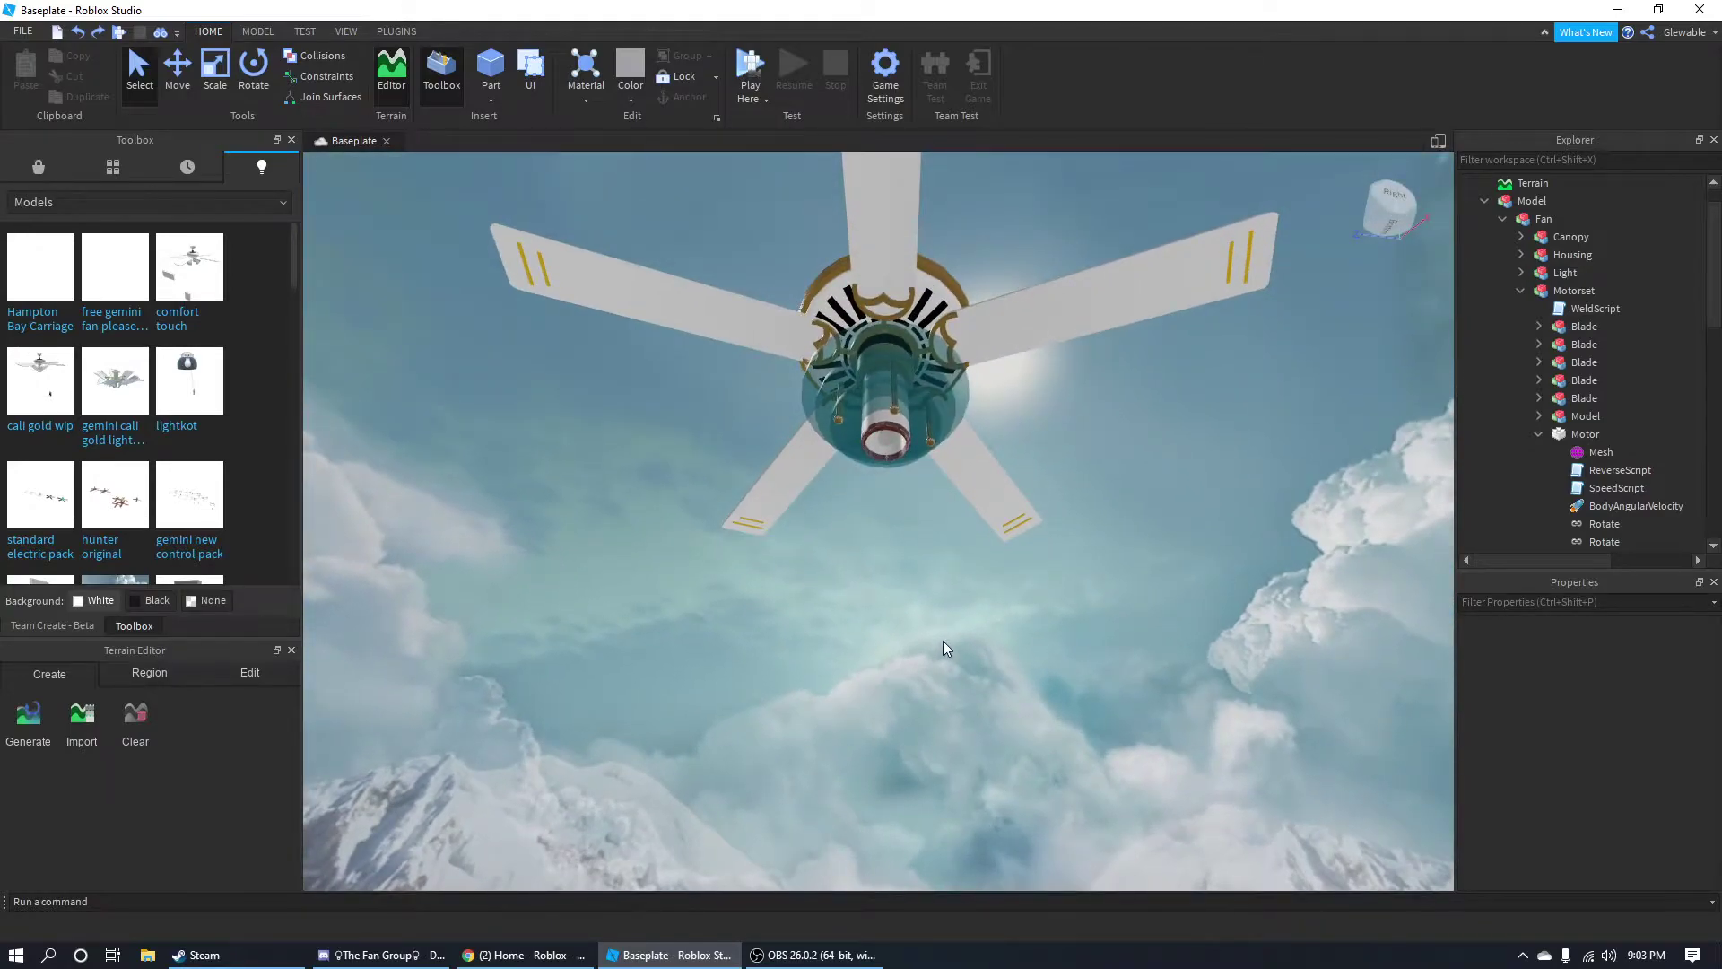
pyautogui.scroll(4, 950, 589)
pyautogui.moveTo(950, 588); pyautogui.dragTo(950, 589, button='right')
pyautogui.scroll(-5, 950, 588)
pyautogui.scroll(4, 950, 589)
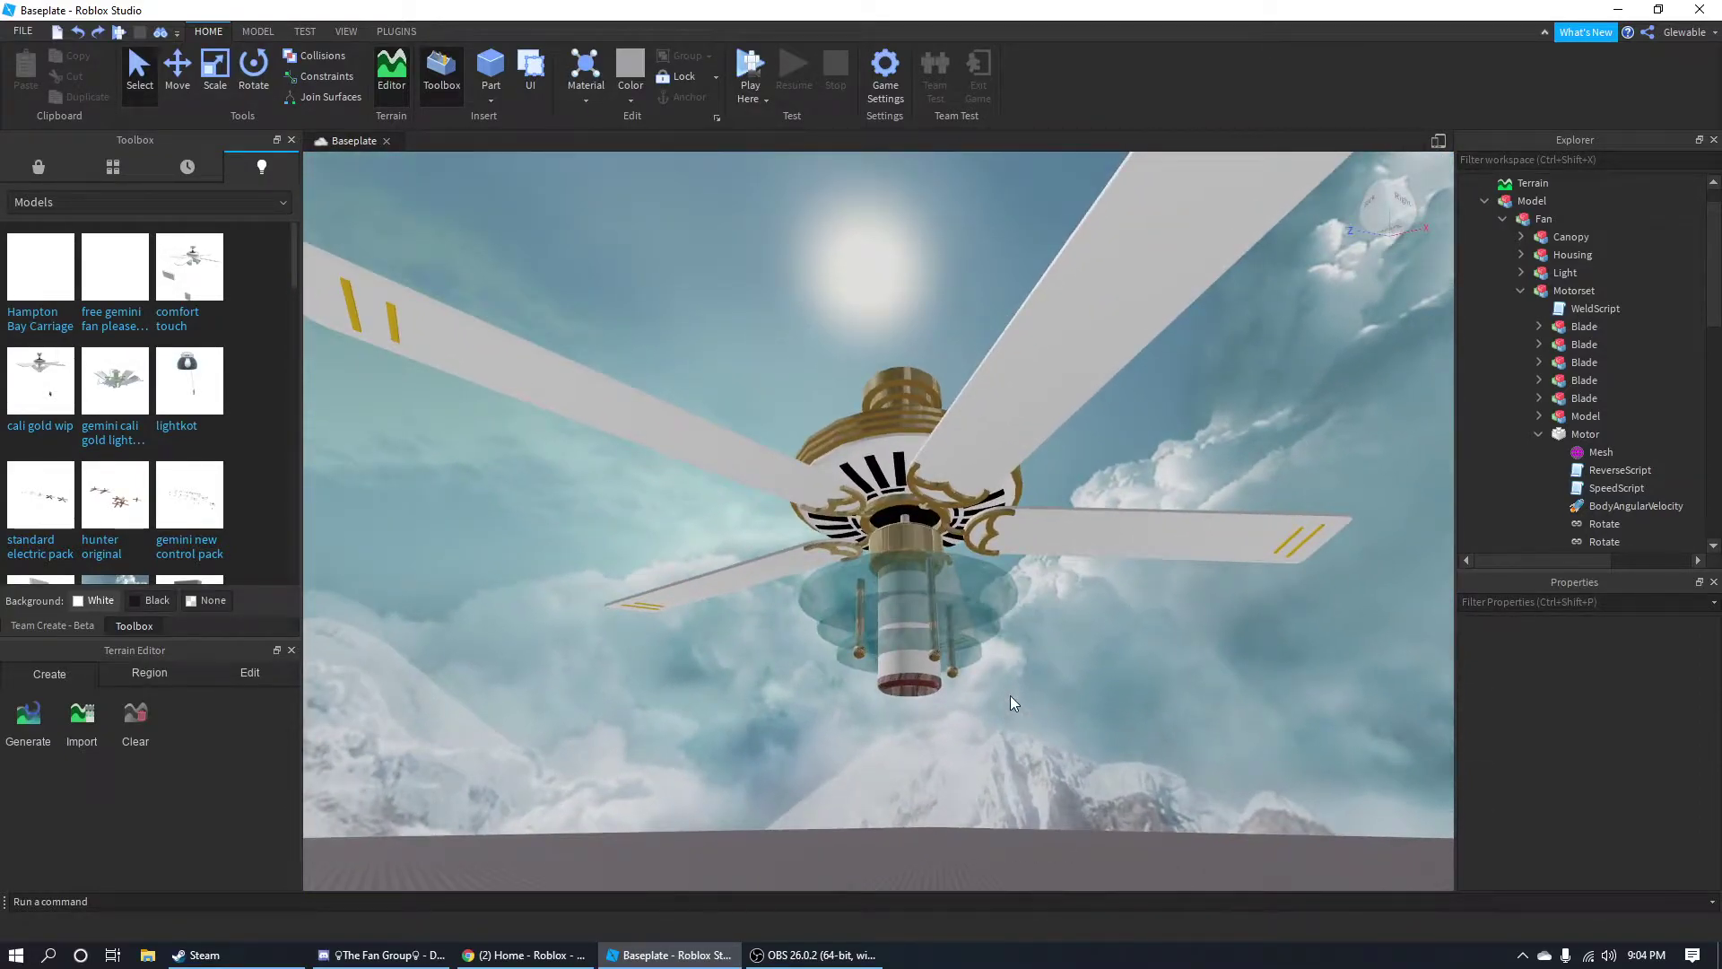
pyautogui.moveTo(1010, 696); pyautogui.dragTo(1181, 654, button='right')
pyautogui.scroll(4, 1144, 684)
pyautogui.scroll(-6, 1144, 684)
pyautogui.scroll(3, 1143, 684)
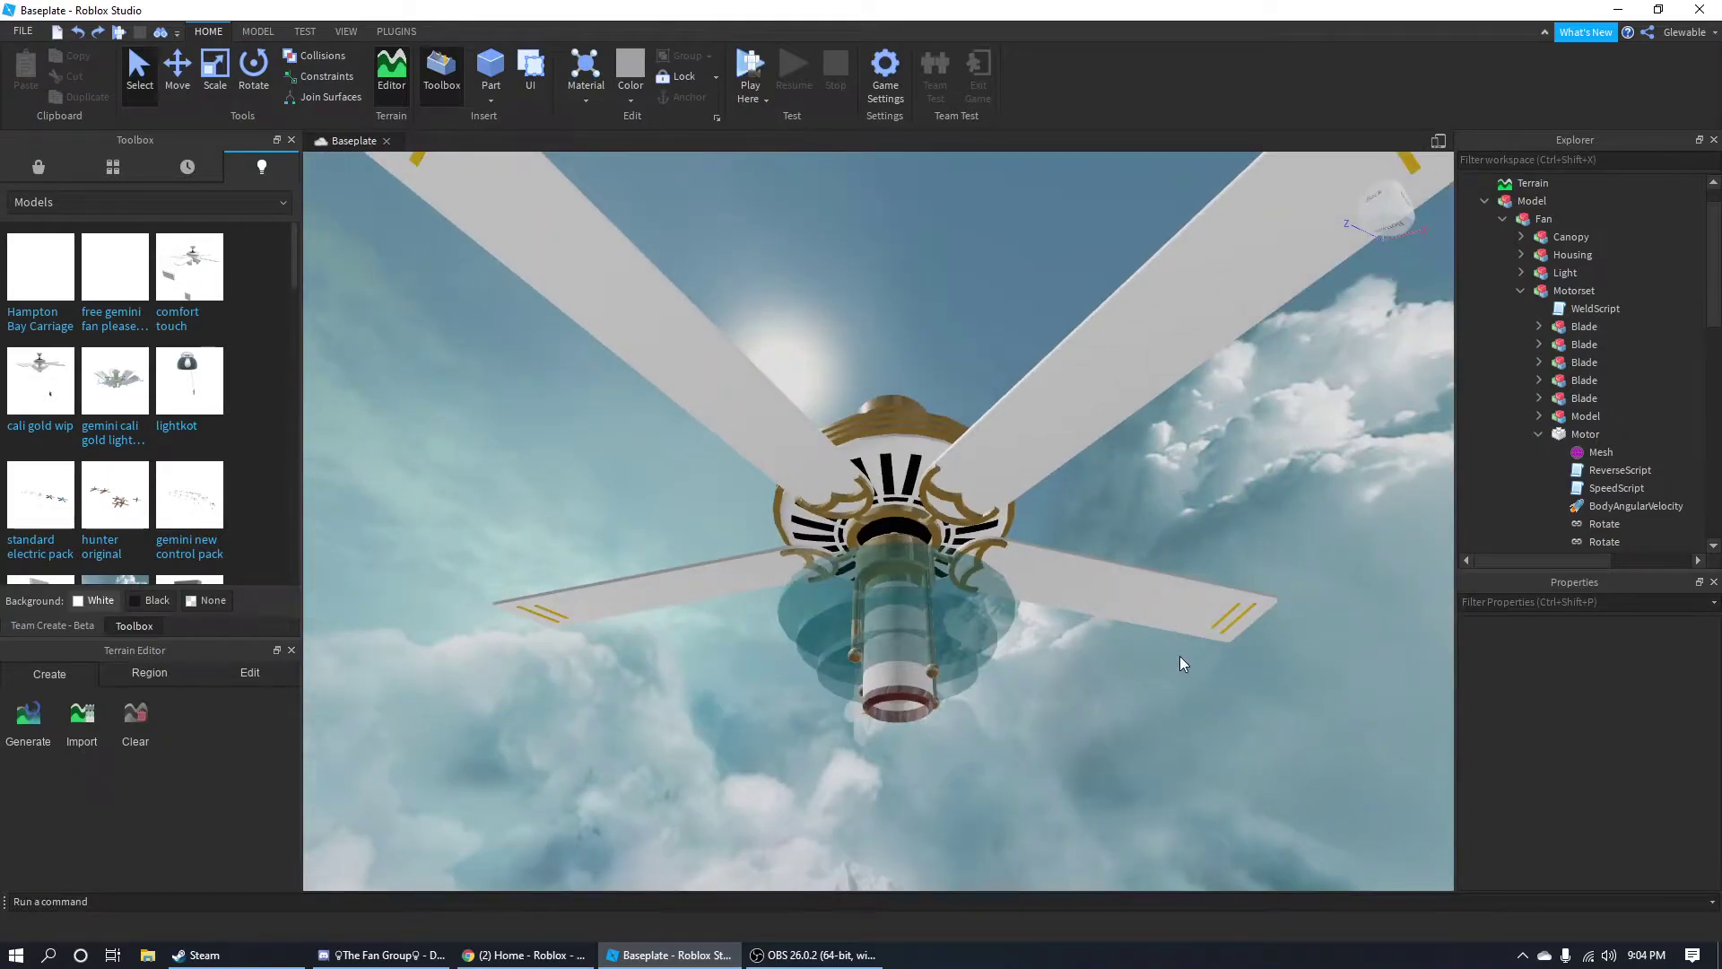
pyautogui.scroll(5, 1159, 642)
pyautogui.moveTo(1160, 642); pyautogui.dragTo(1159, 642, button='right')
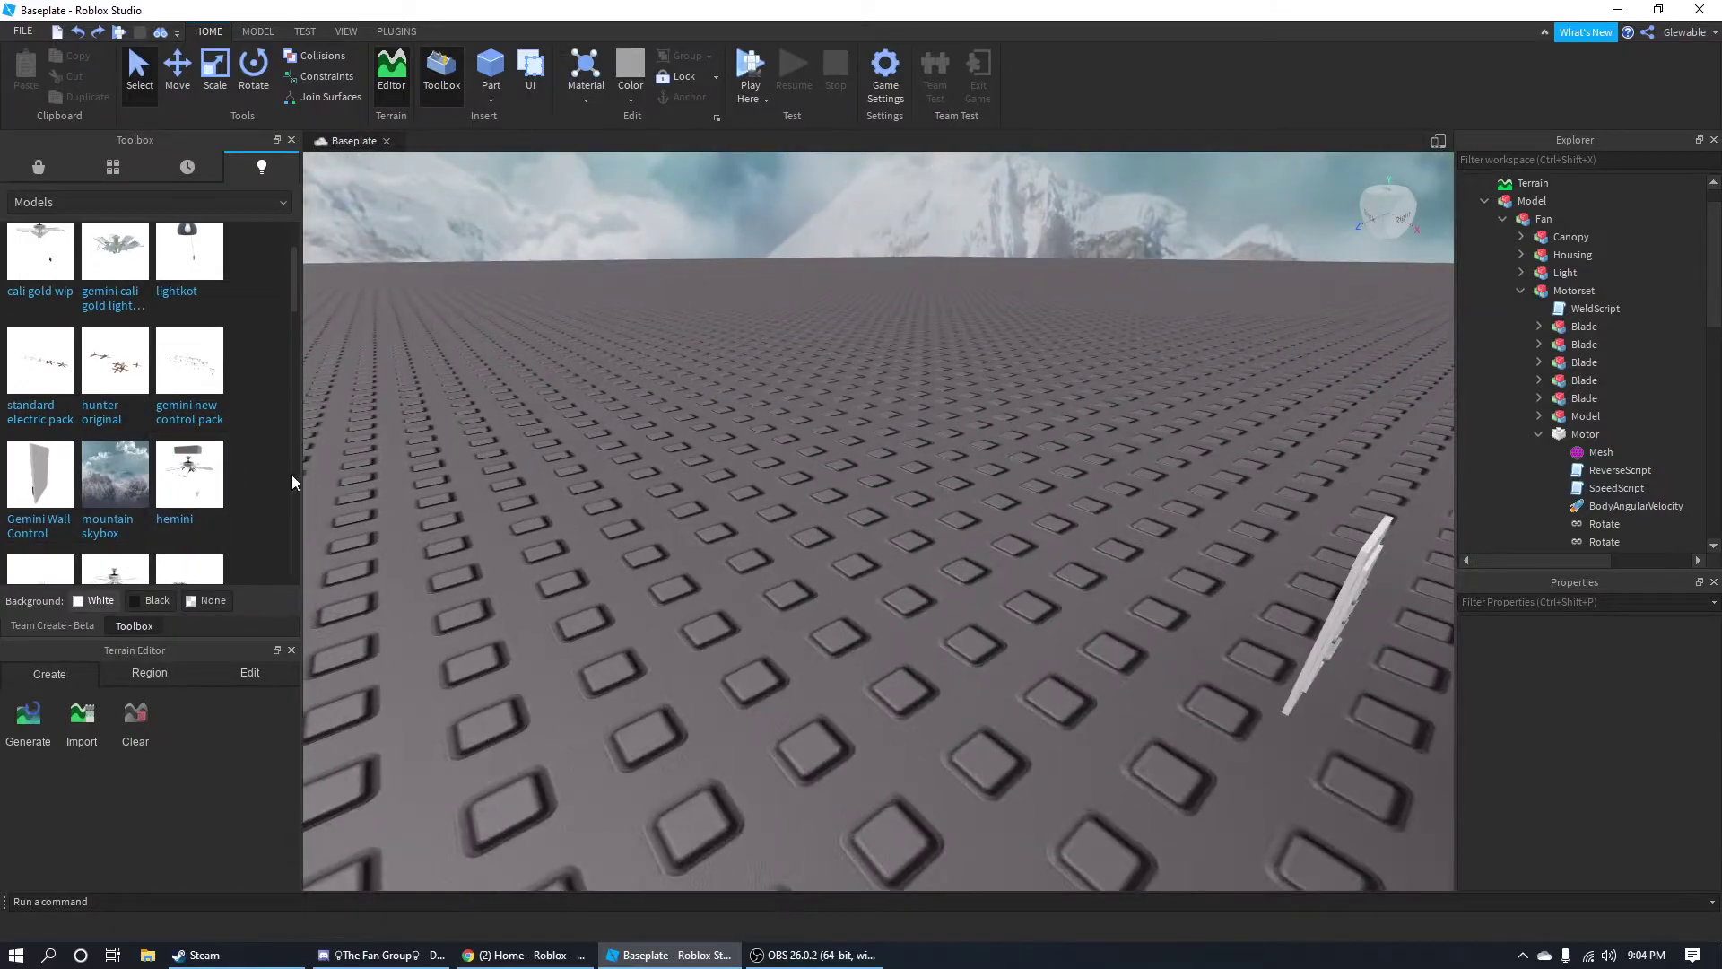
# Insert the Casablanca W32 wall control model from the toolbox for a close look and delete it again.
pyautogui.scroll(-5, 165, 464)
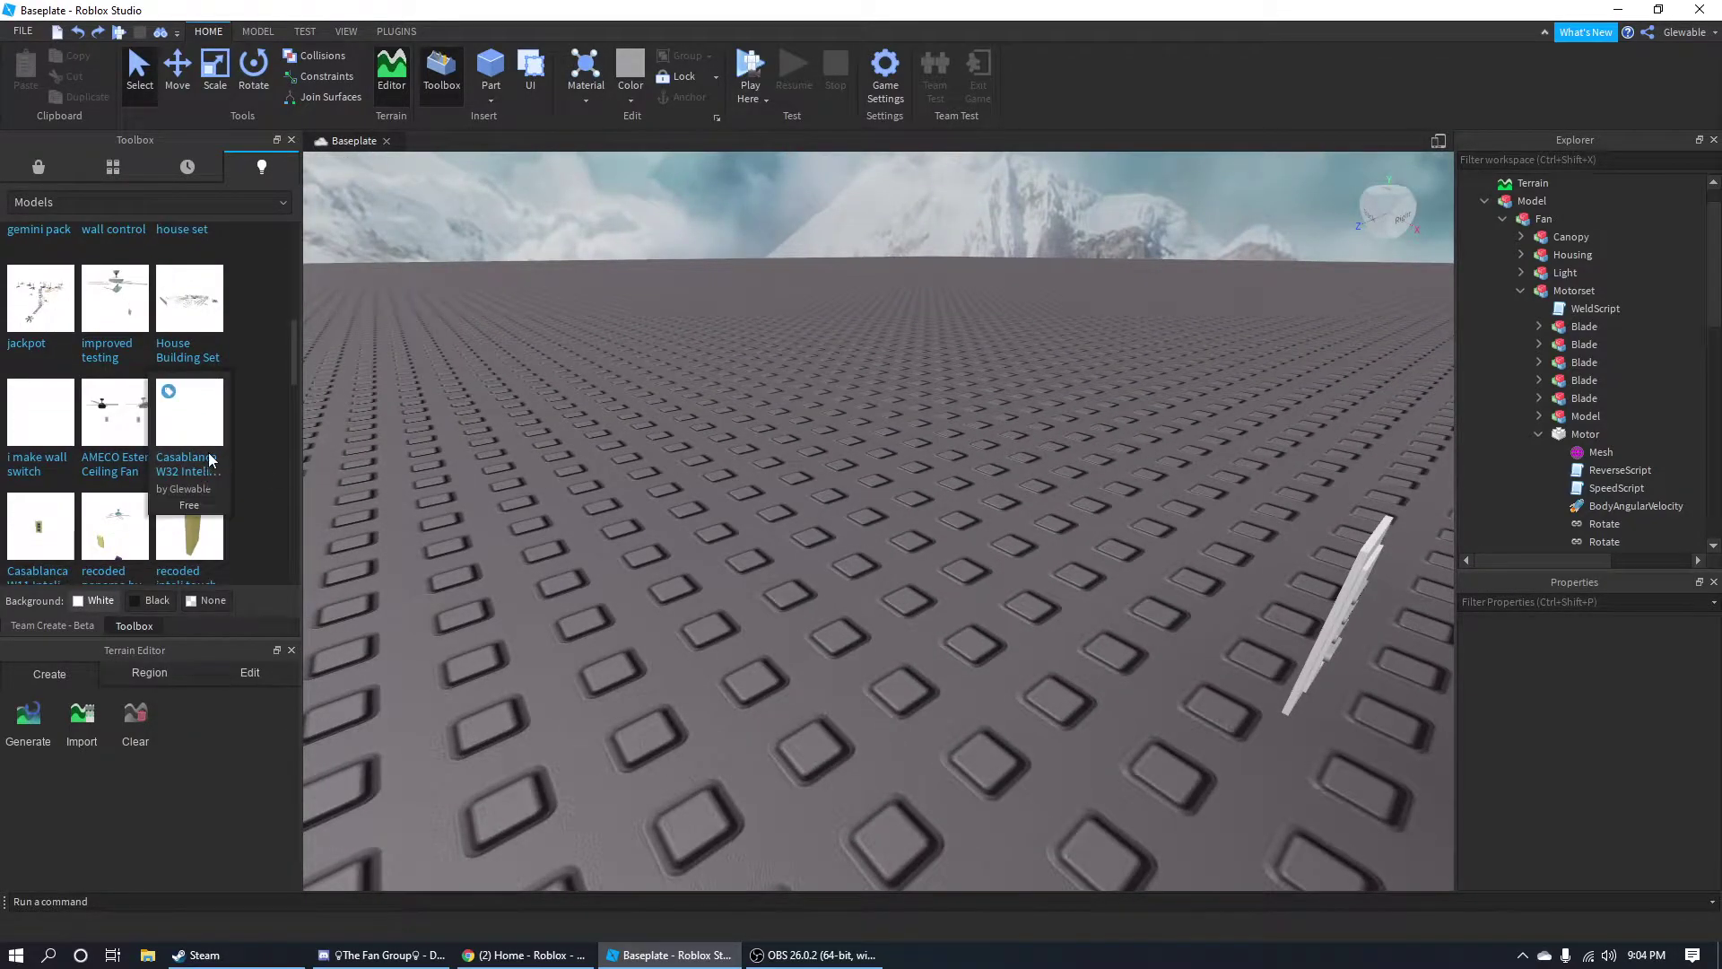
pyautogui.click(204, 435)
pyautogui.scroll(-5, 1057, 569)
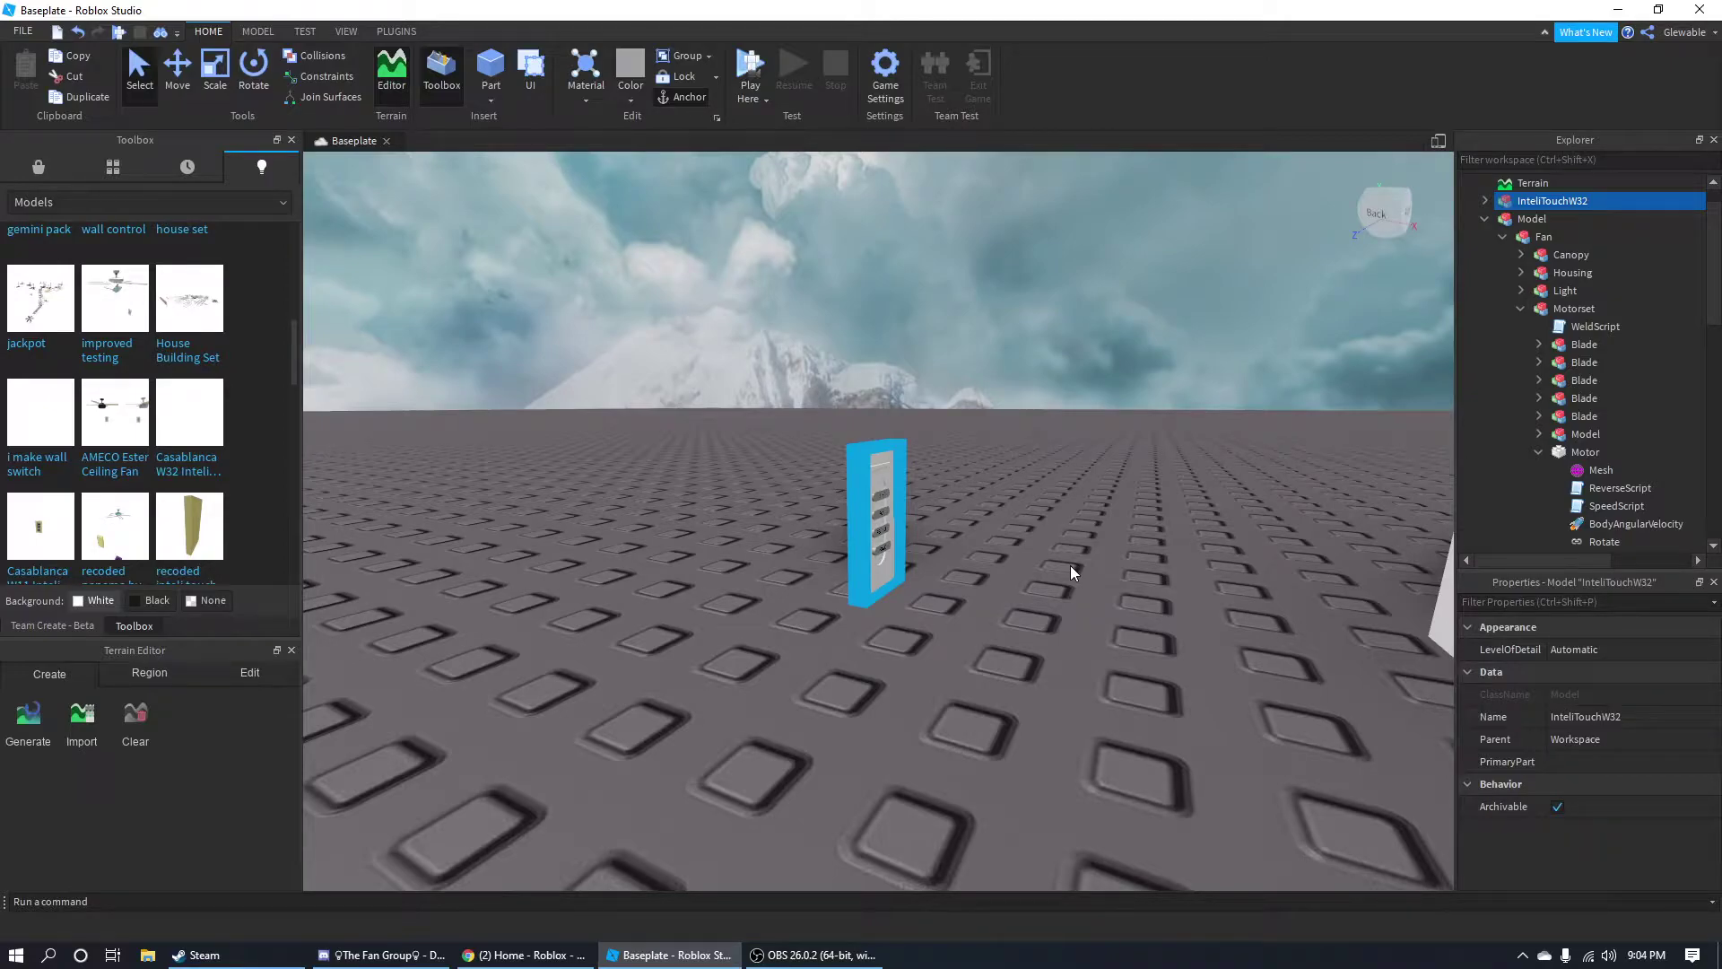
pyautogui.scroll(3, 1070, 566)
pyautogui.moveTo(1070, 566); pyautogui.dragTo(1077, 565, button='right')
pyautogui.press('Delete')
pyautogui.scroll(-4, 1076, 562)
pyautogui.scroll(3, 1076, 562)
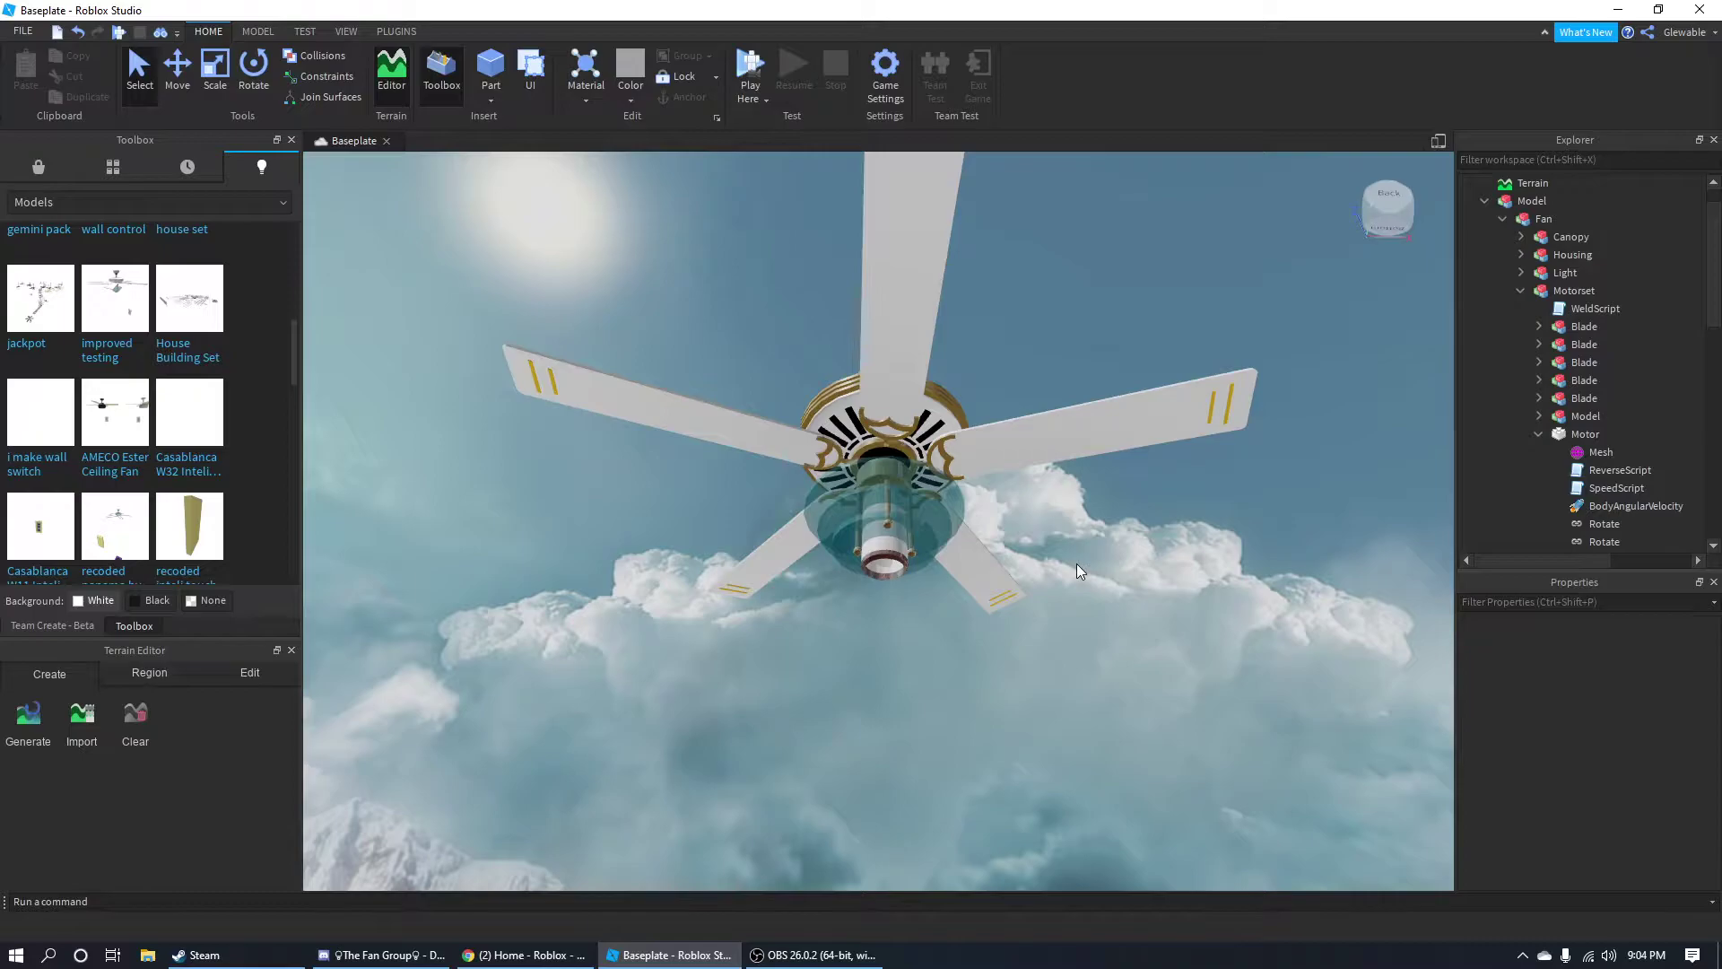
# Collapse the Motorset group, expand the Speeds folder of InteliTouchW32 and inspect the properties of speed "one".
pyautogui.scroll(-1, 1614, 479)
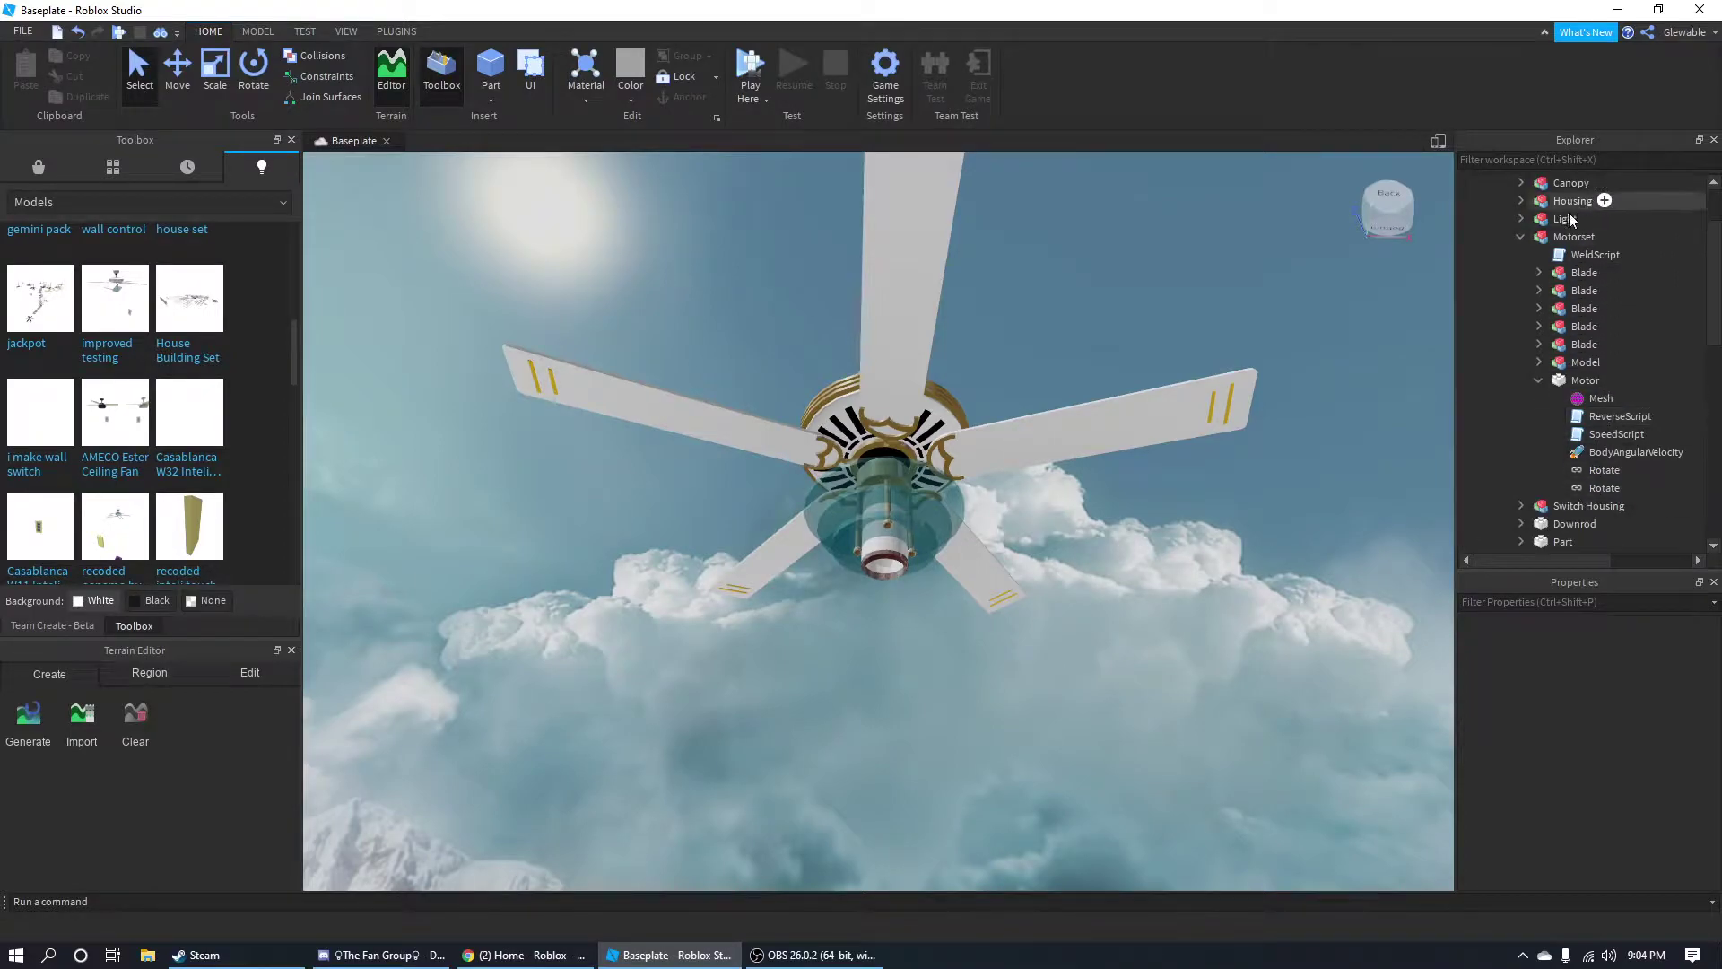
pyautogui.scroll(1, 1545, 542)
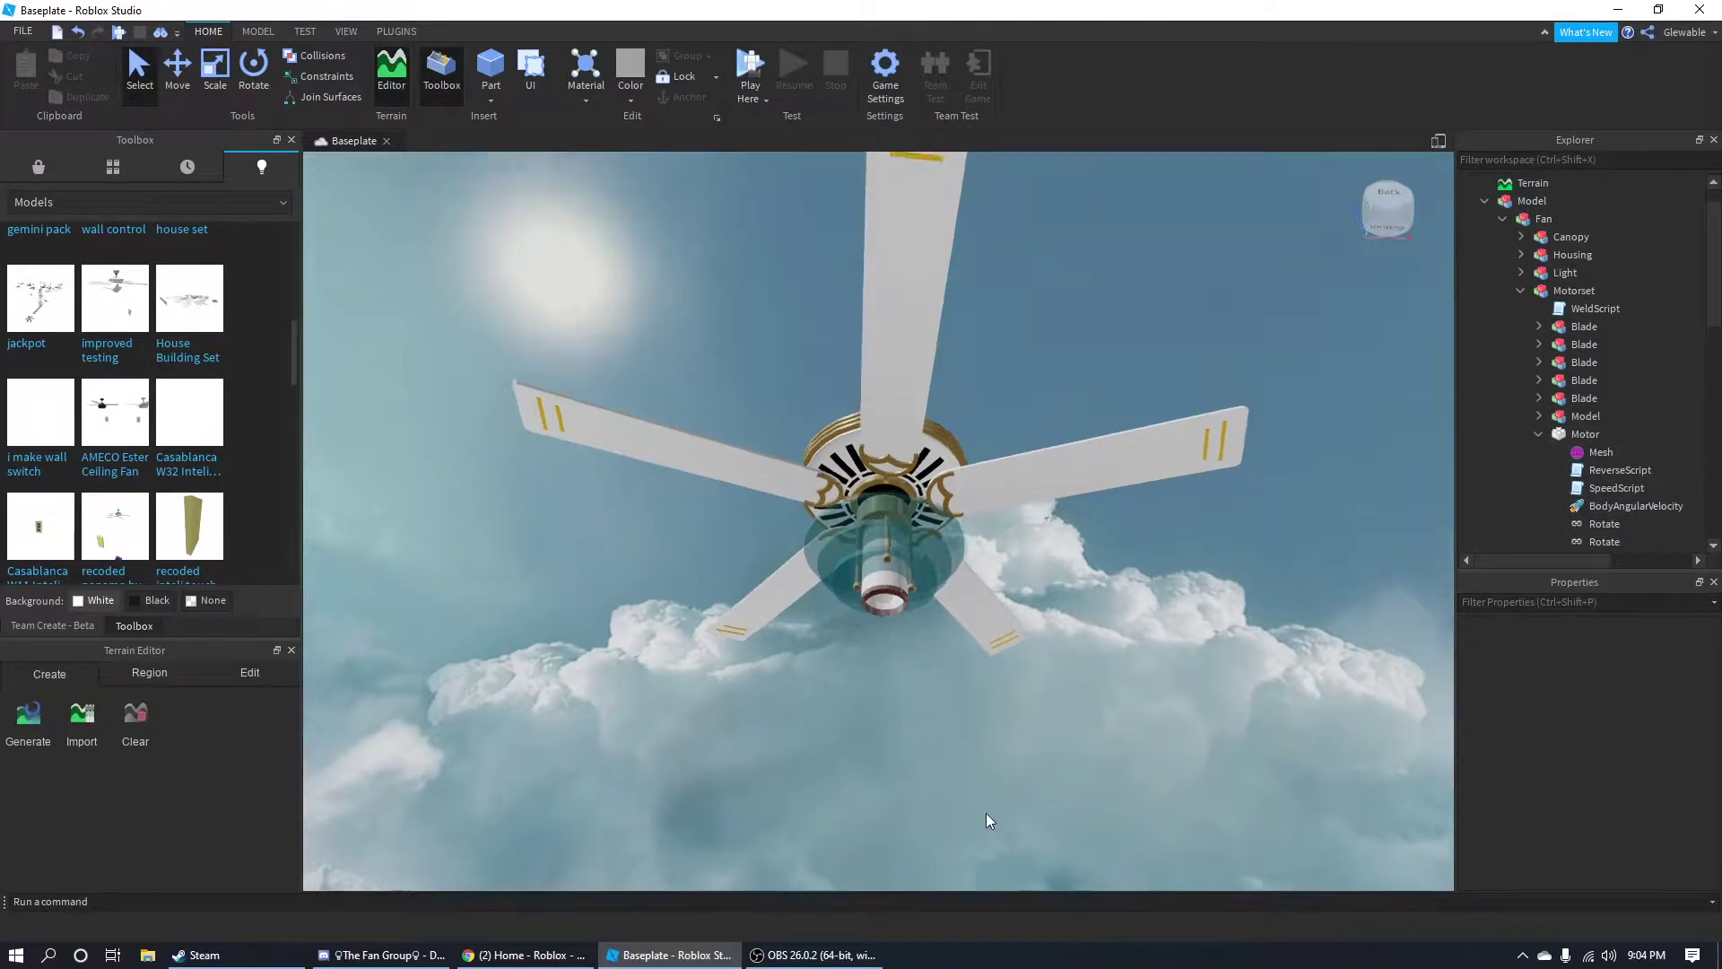
pyautogui.moveTo(987, 816); pyautogui.dragTo(987, 817, button='right')
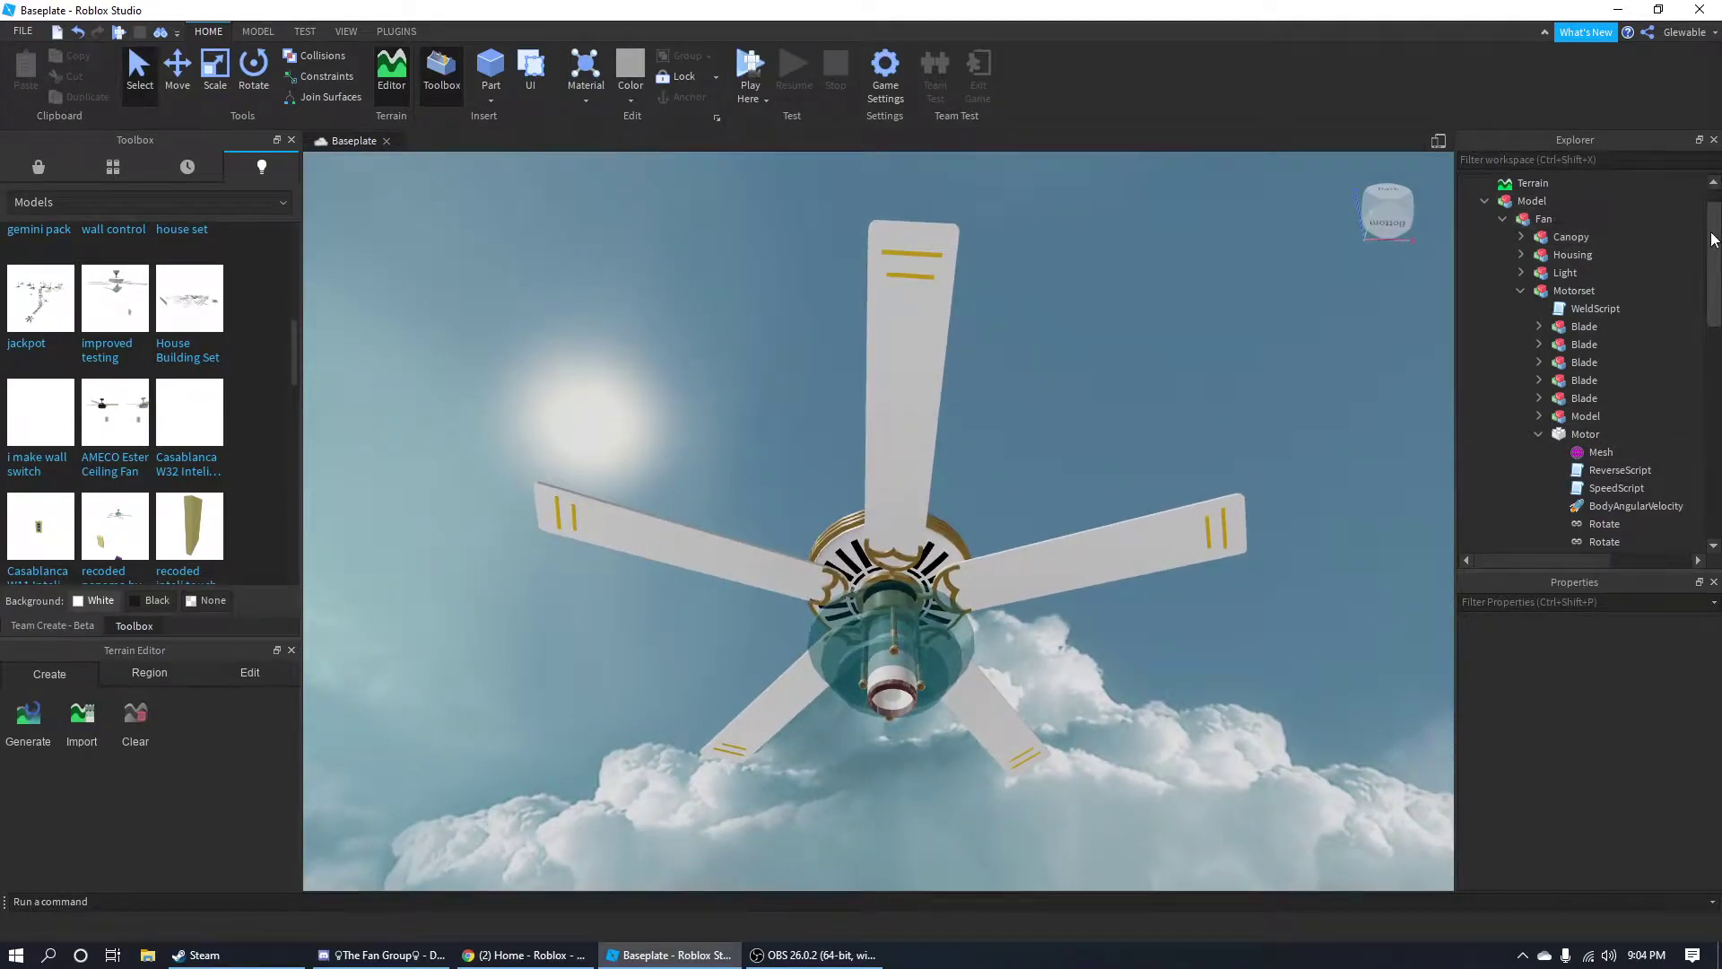
pyautogui.moveTo(1712, 232); pyautogui.dragTo(1713, 255)
pyautogui.scroll(1, 1714, 261)
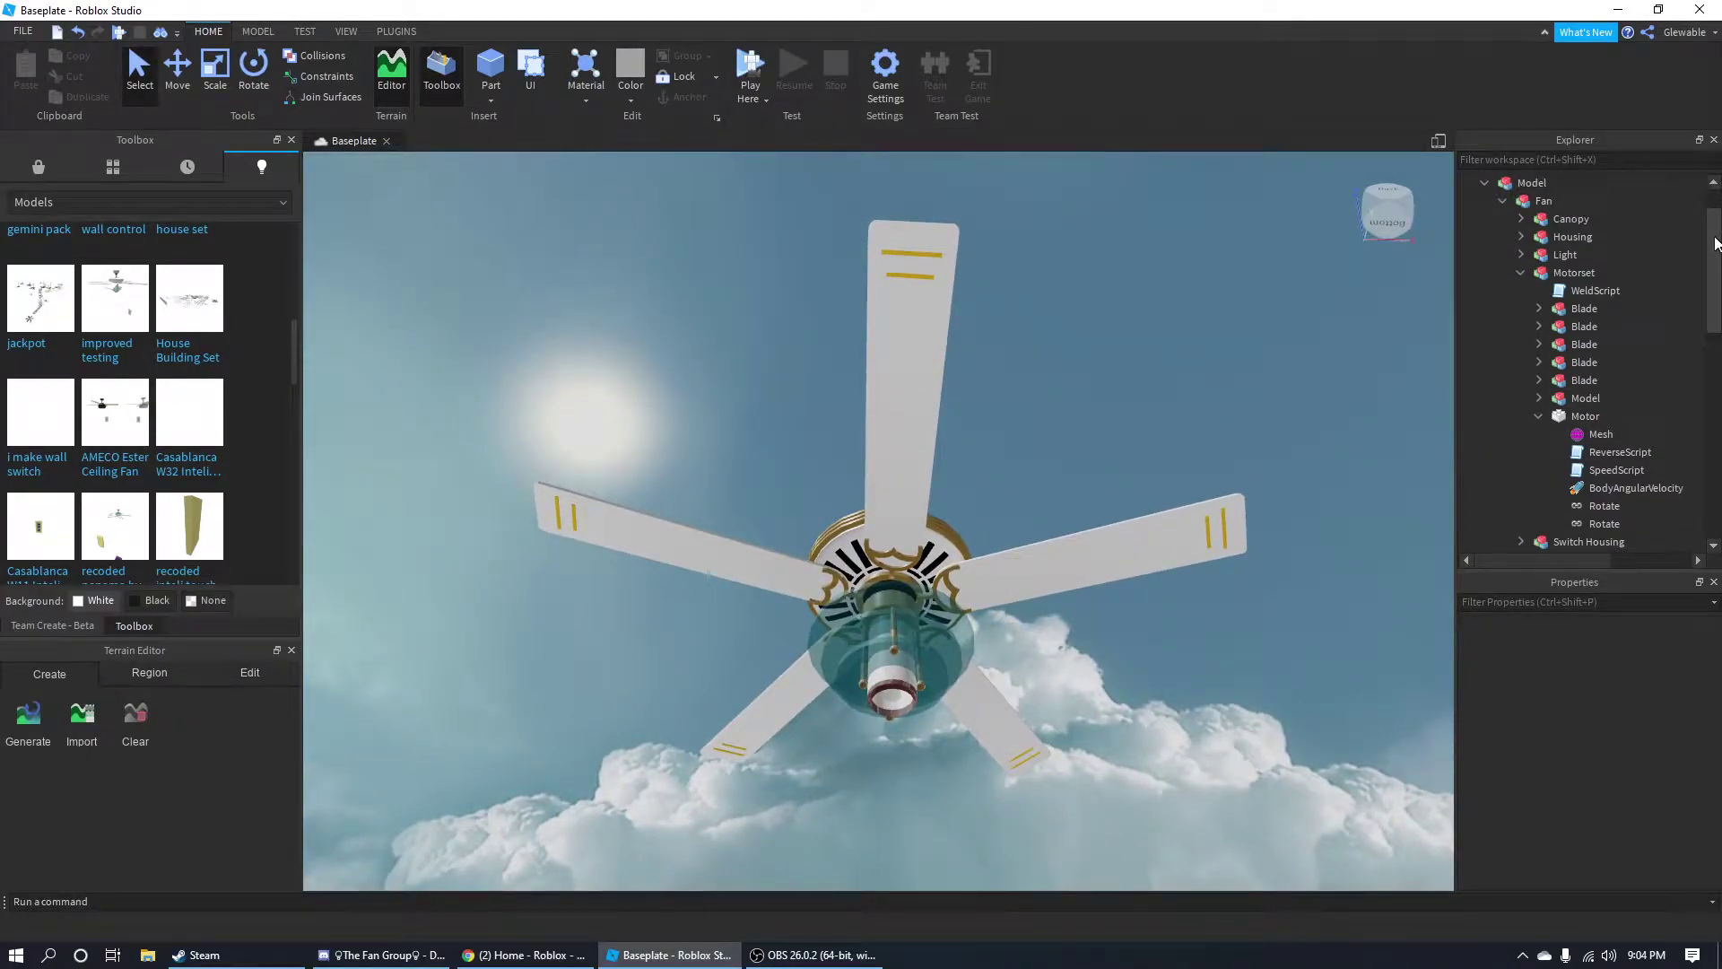
pyautogui.click(1520, 274)
pyautogui.scroll(-2, 1554, 369)
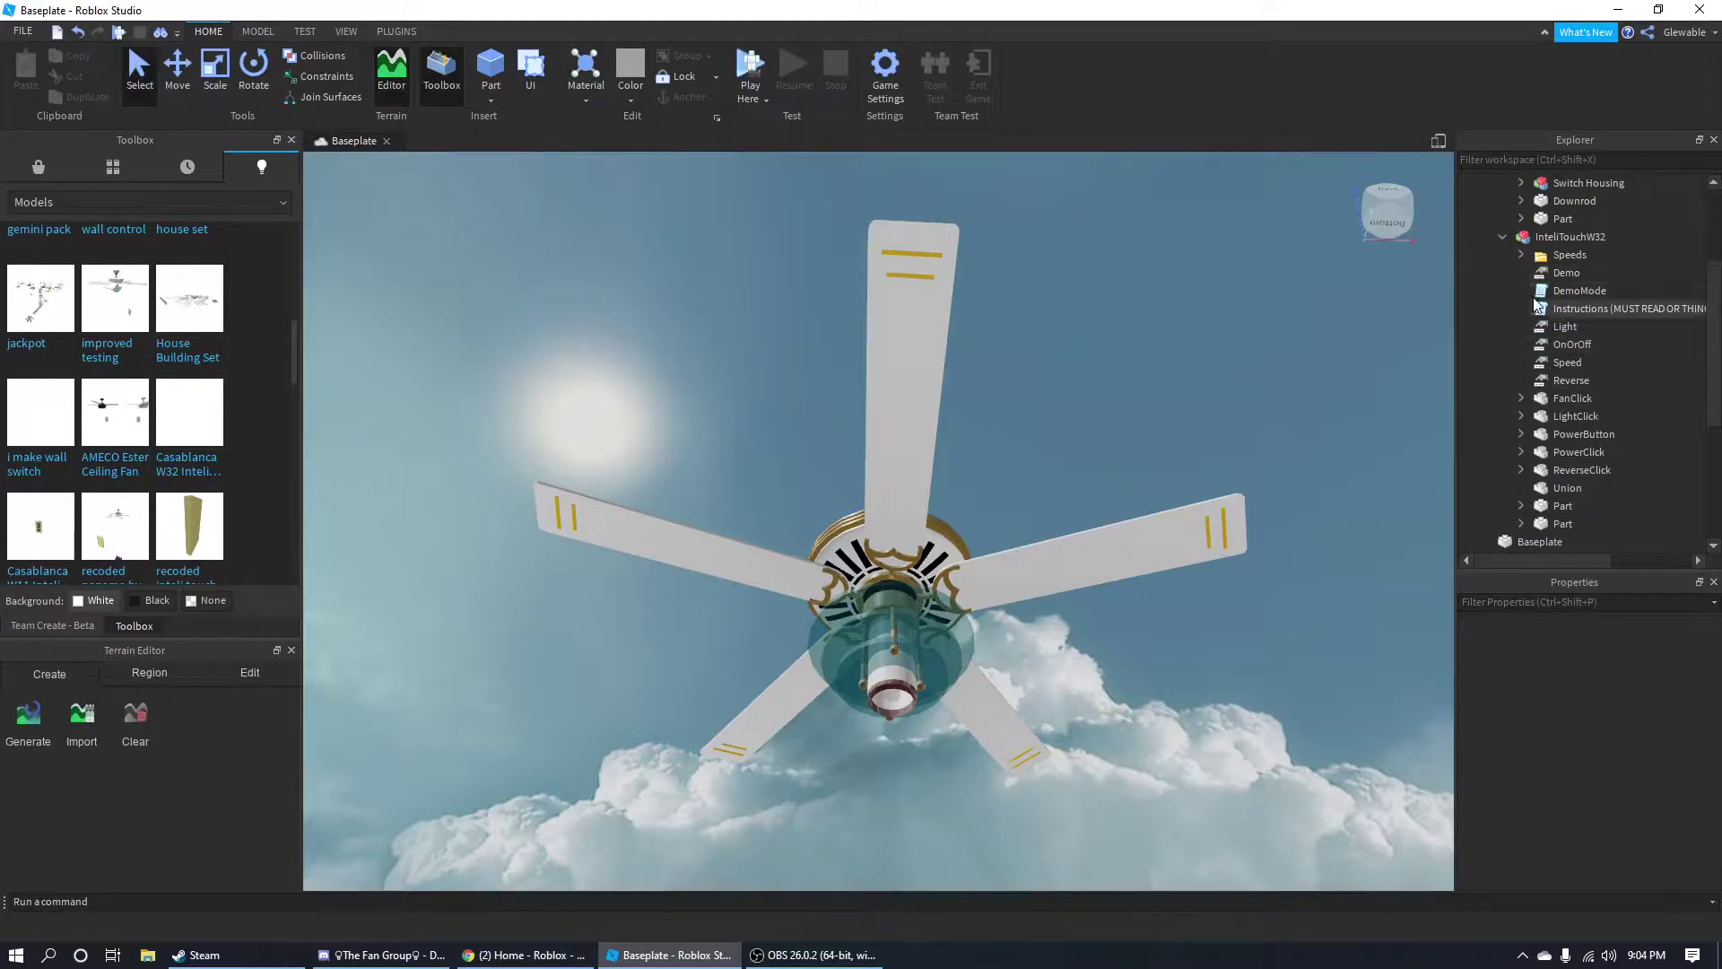
pyautogui.click(1528, 253)
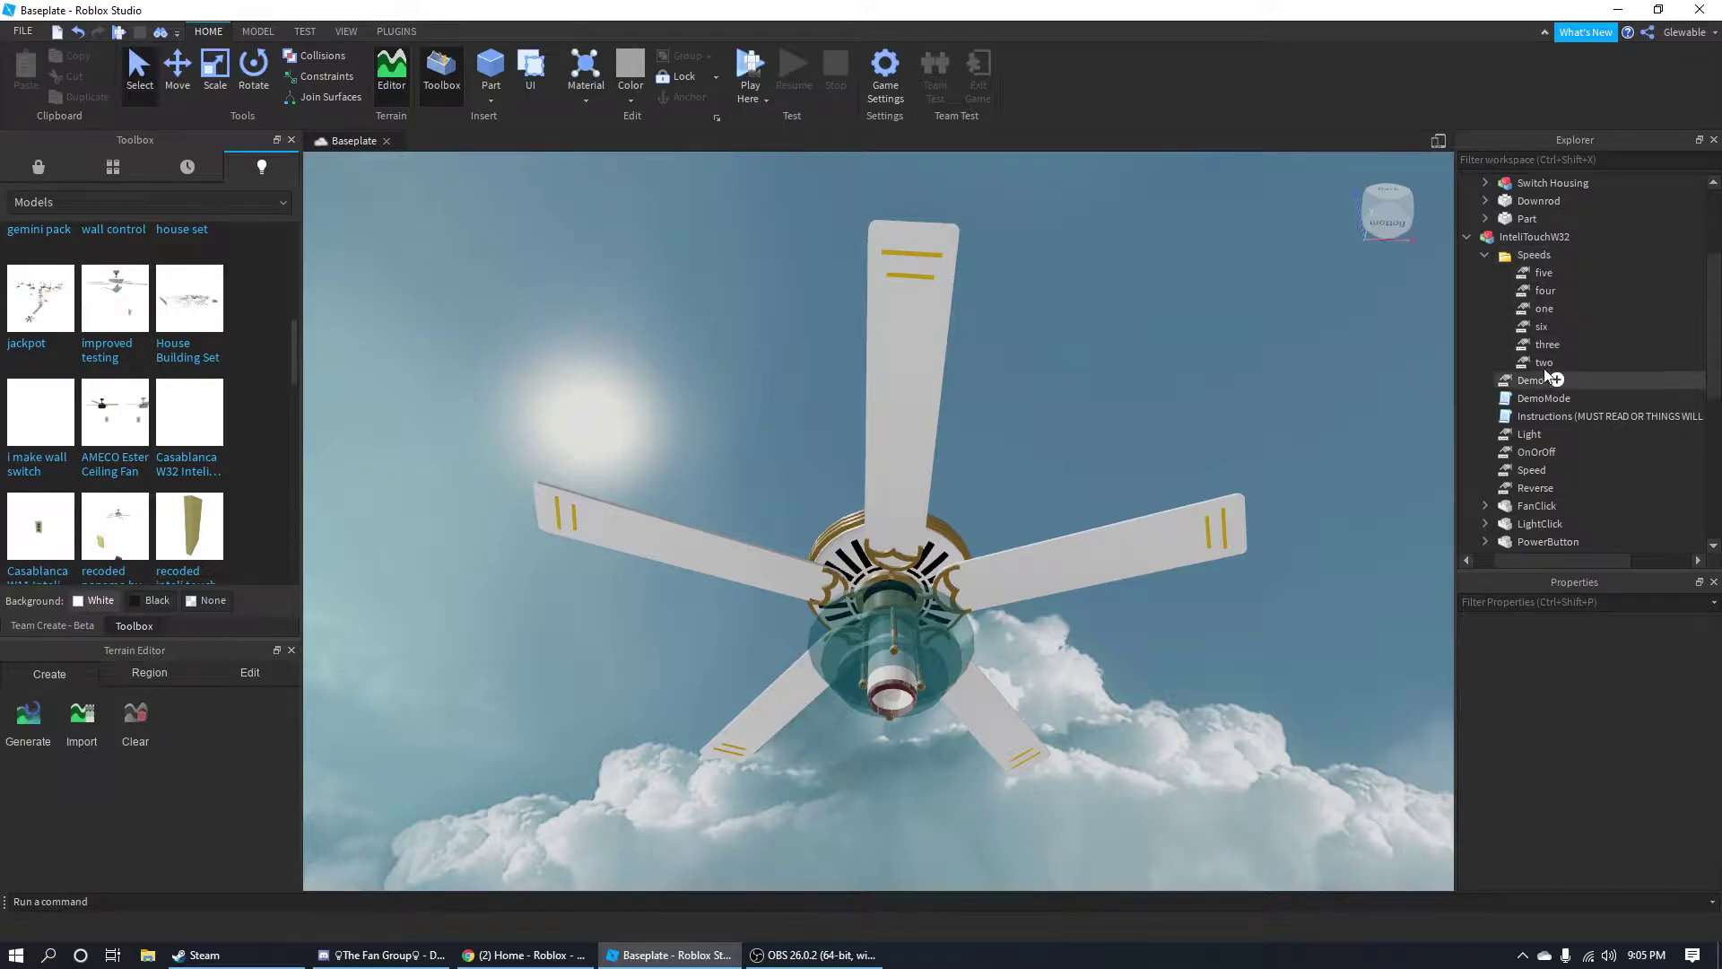
pyautogui.click(1541, 308)
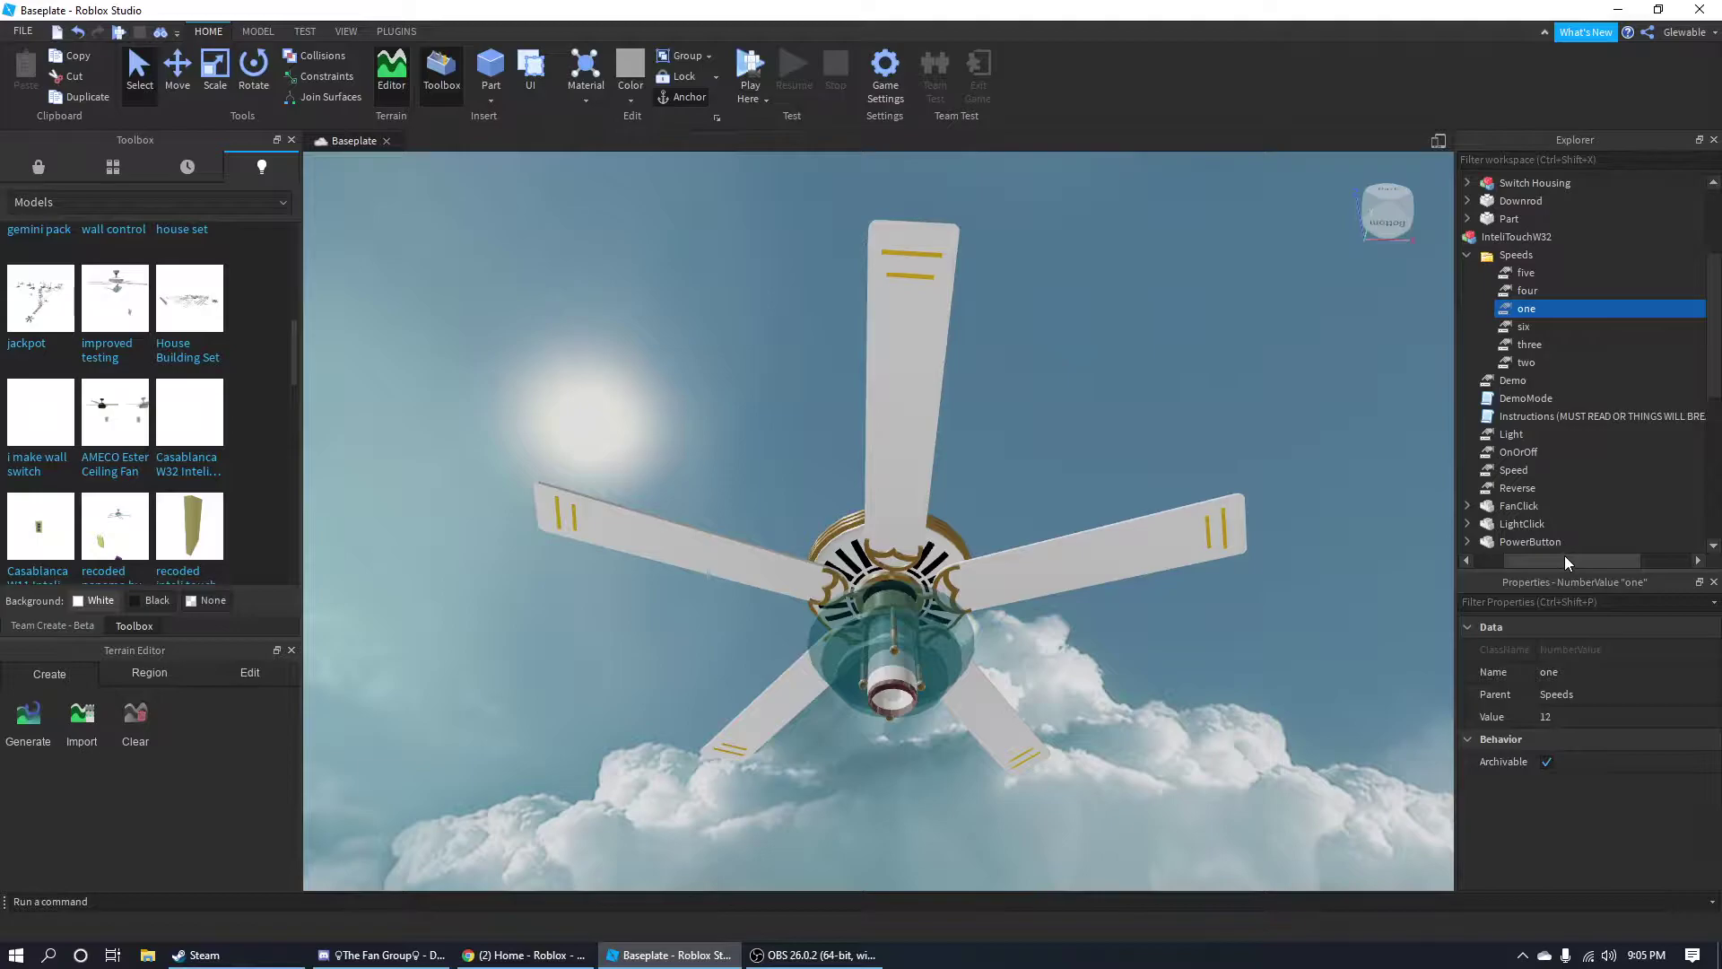
pyautogui.moveTo(1565, 556); pyautogui.dragTo(1549, 556)
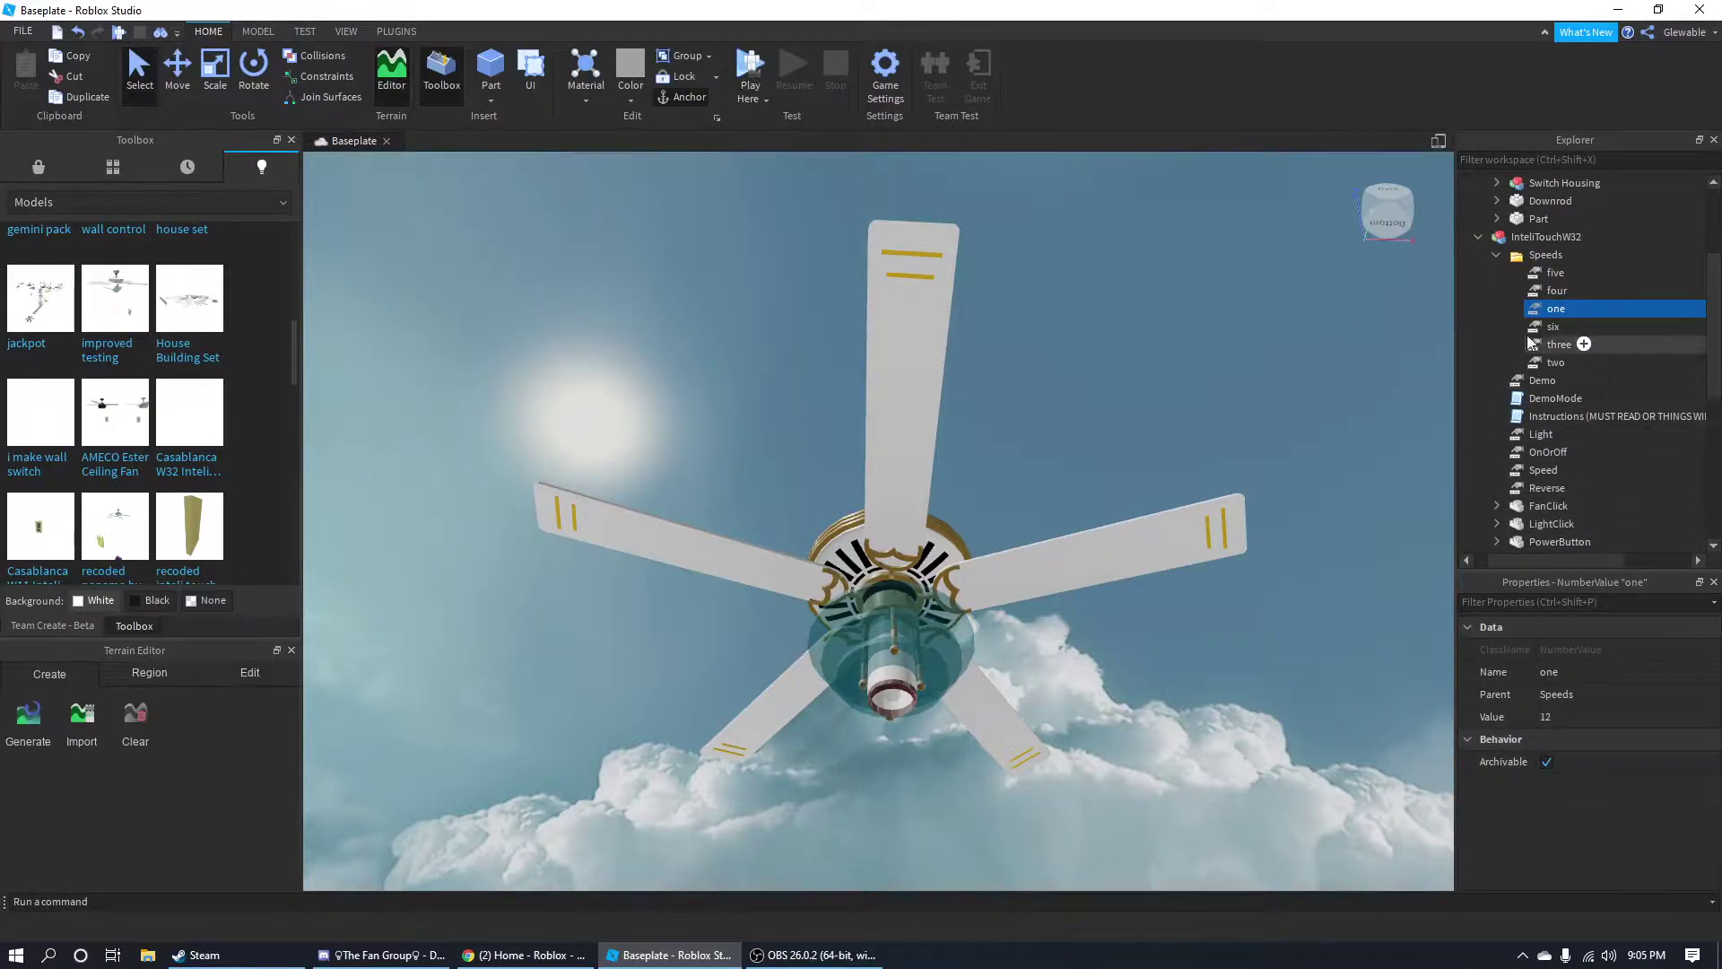
pyautogui.scroll(1, 1529, 343)
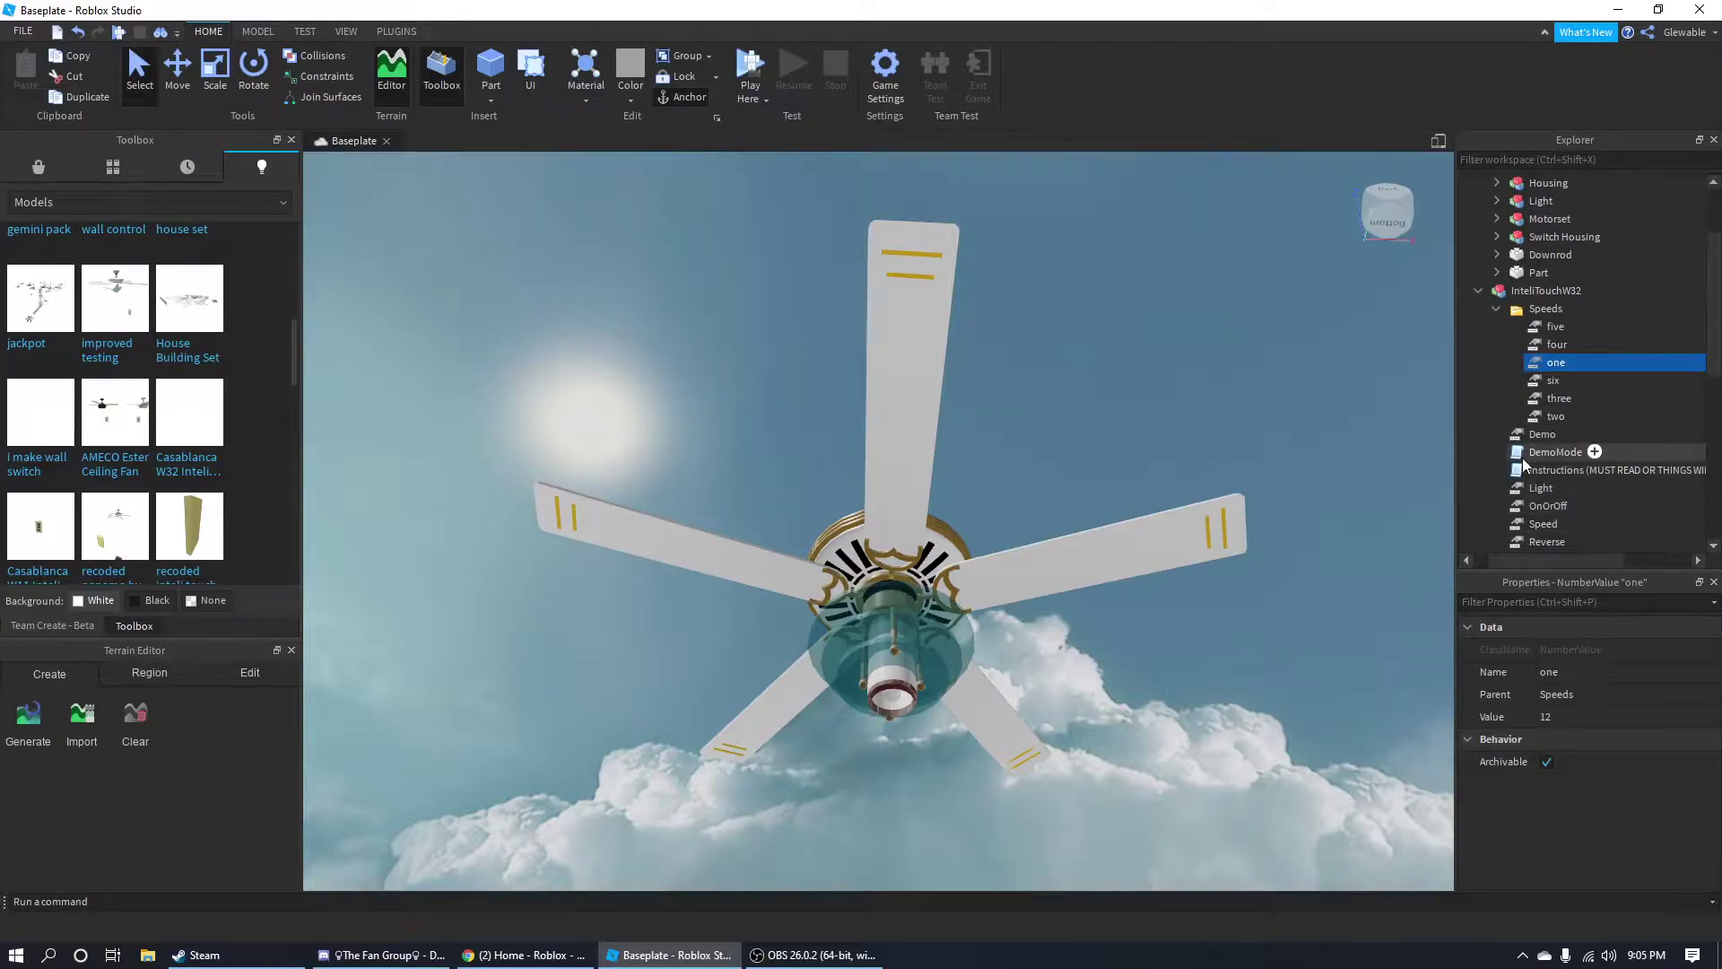
# Open the DemoMode script, read through its fan speed, light and reverse sequence, and close it.
pyautogui.doubleClick(1552, 452)
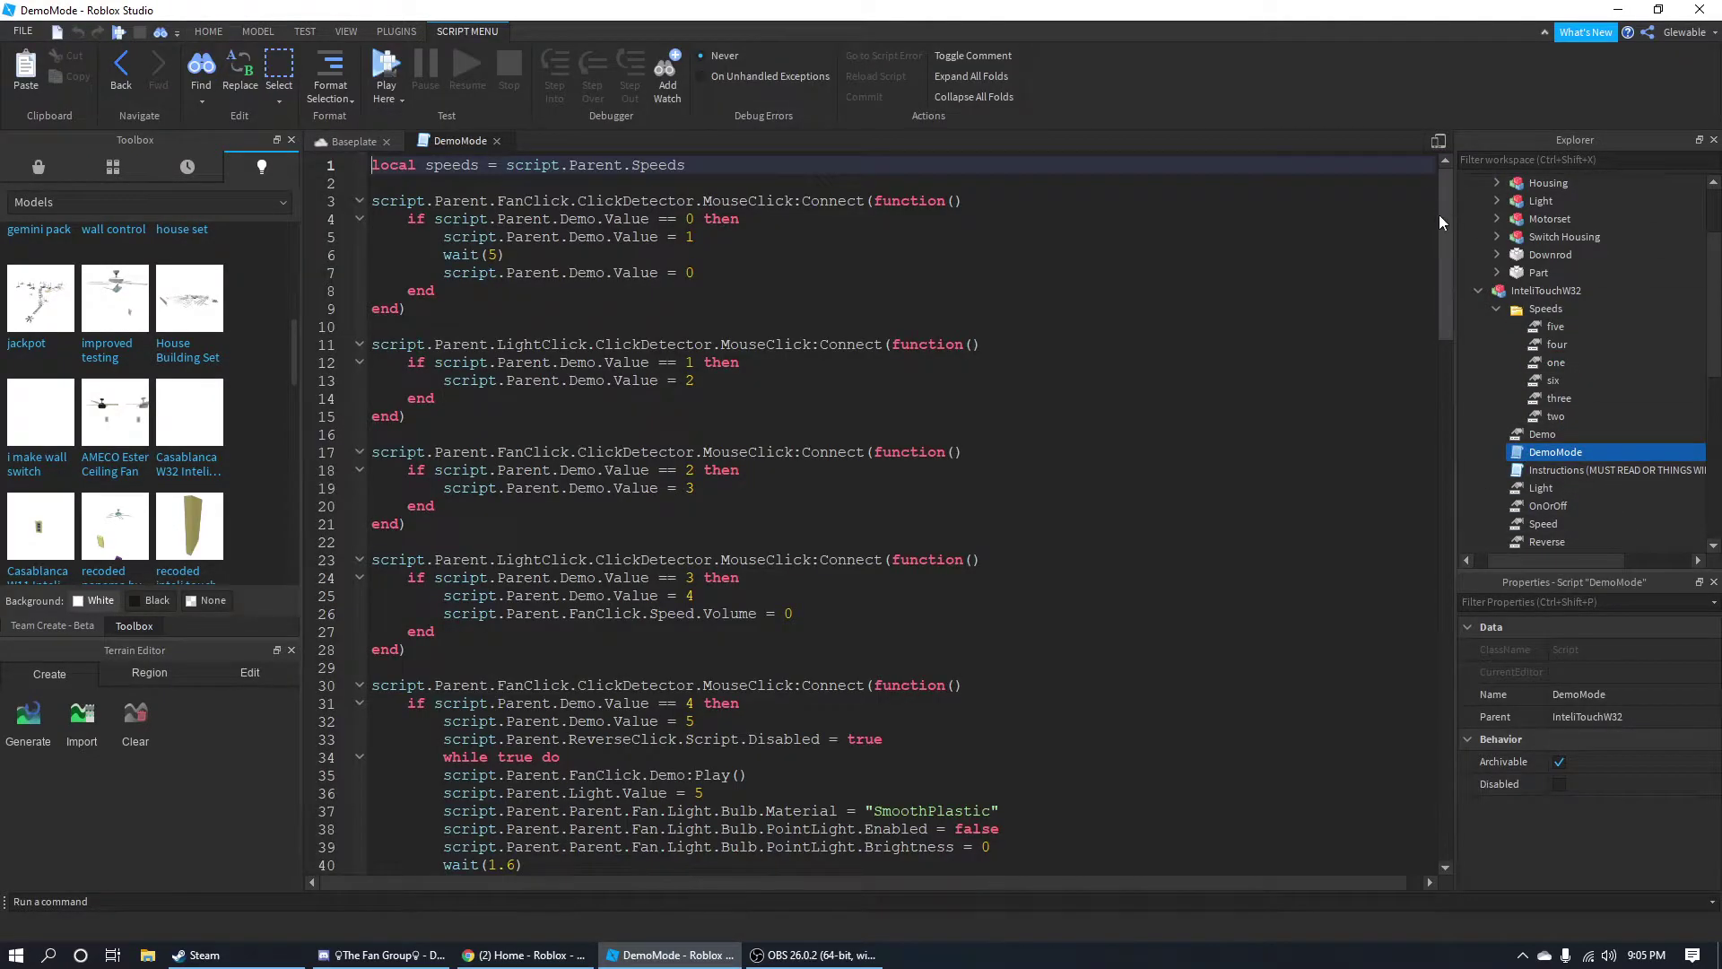
pyautogui.moveTo(1438, 214); pyautogui.dragTo(1439, 534)
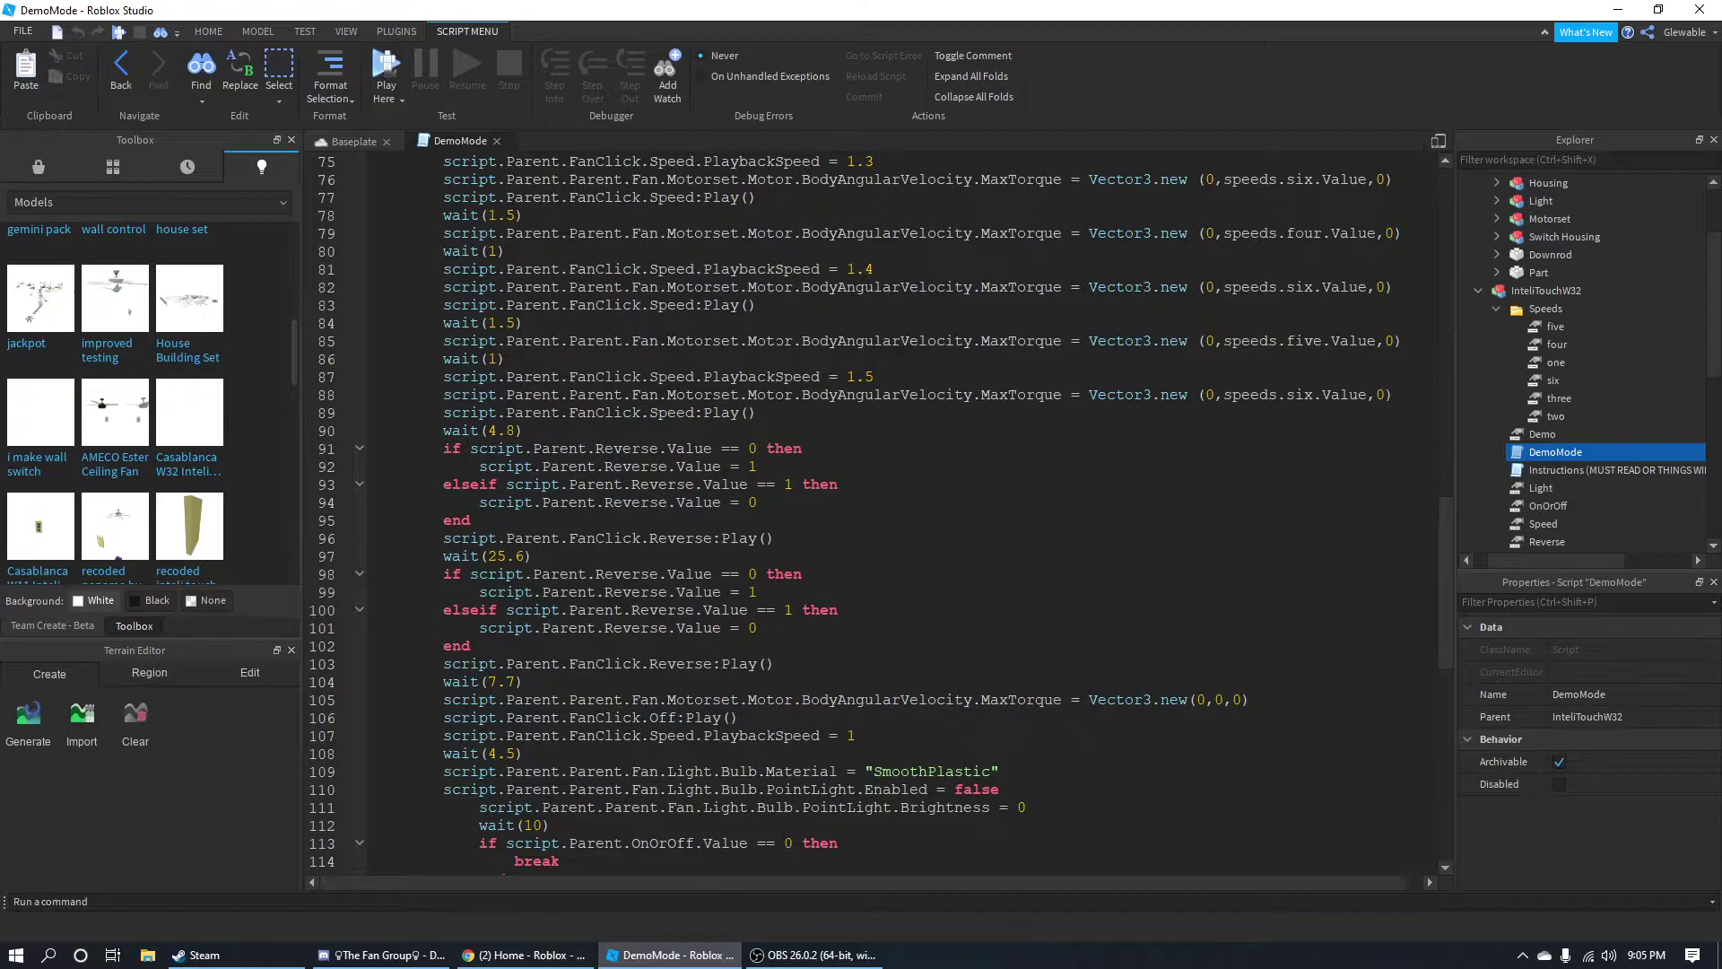
pyautogui.scroll(2, 776, 341)
pyautogui.scroll(4, 1110, 157)
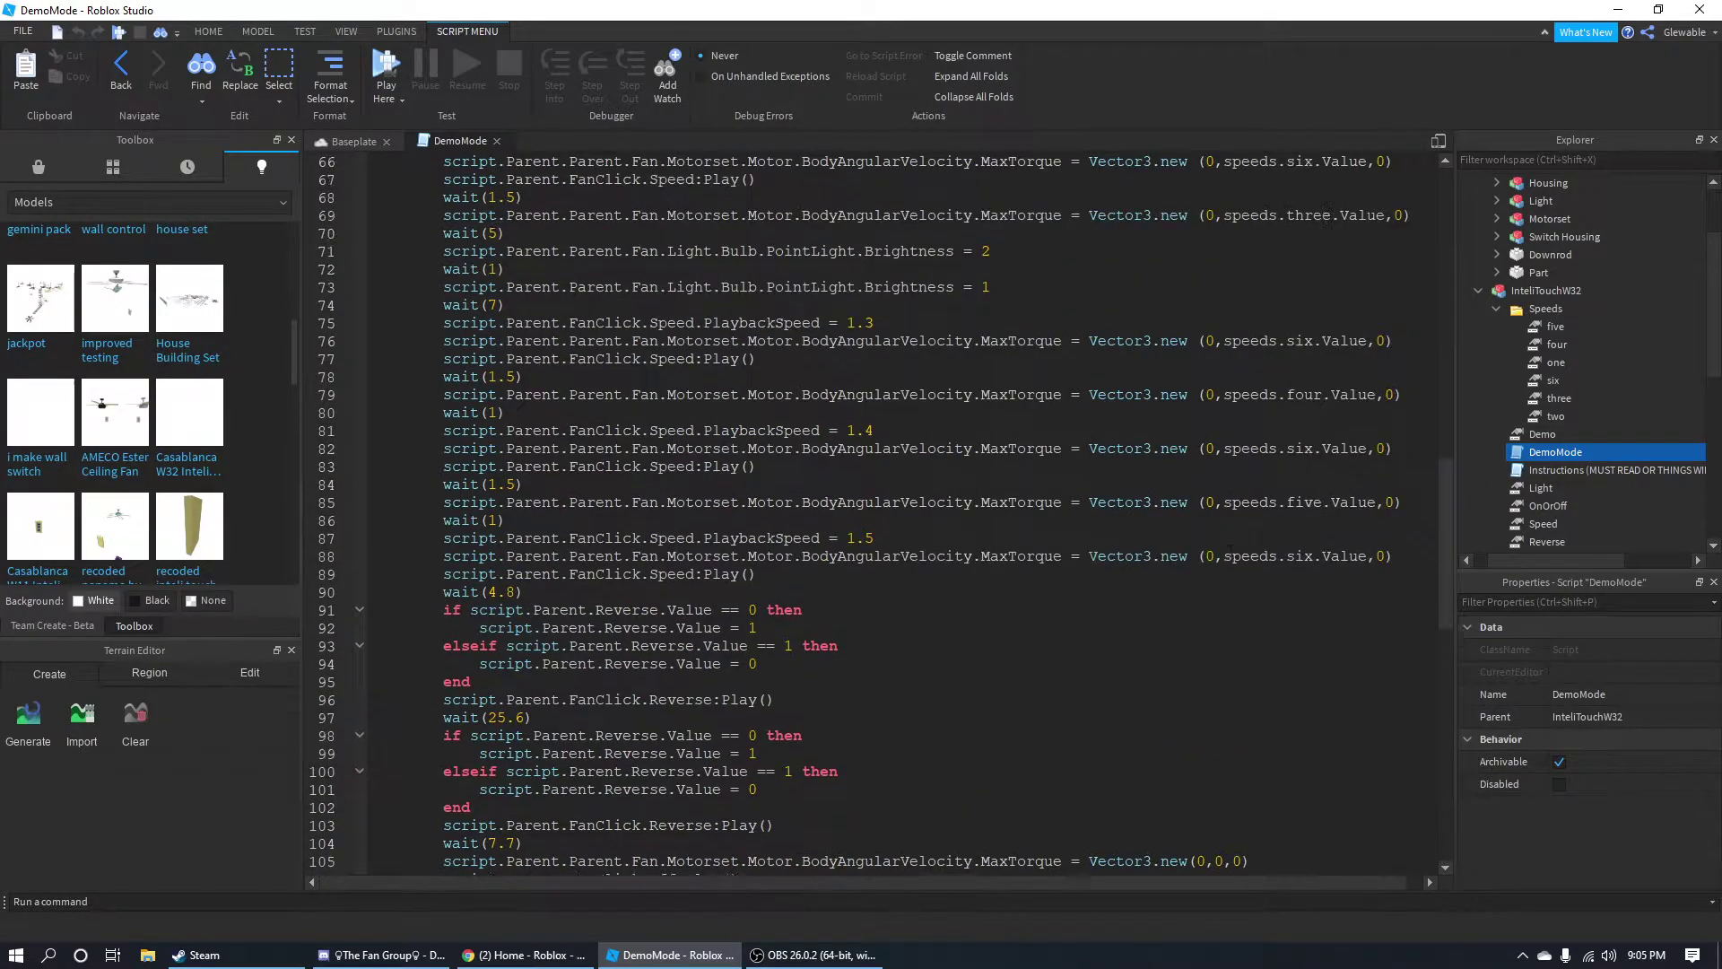
pyautogui.click(496, 141)
# Try a value of 40 for speed "five" in the Speeds folder and restore it to 35.
pyautogui.click(1549, 362)
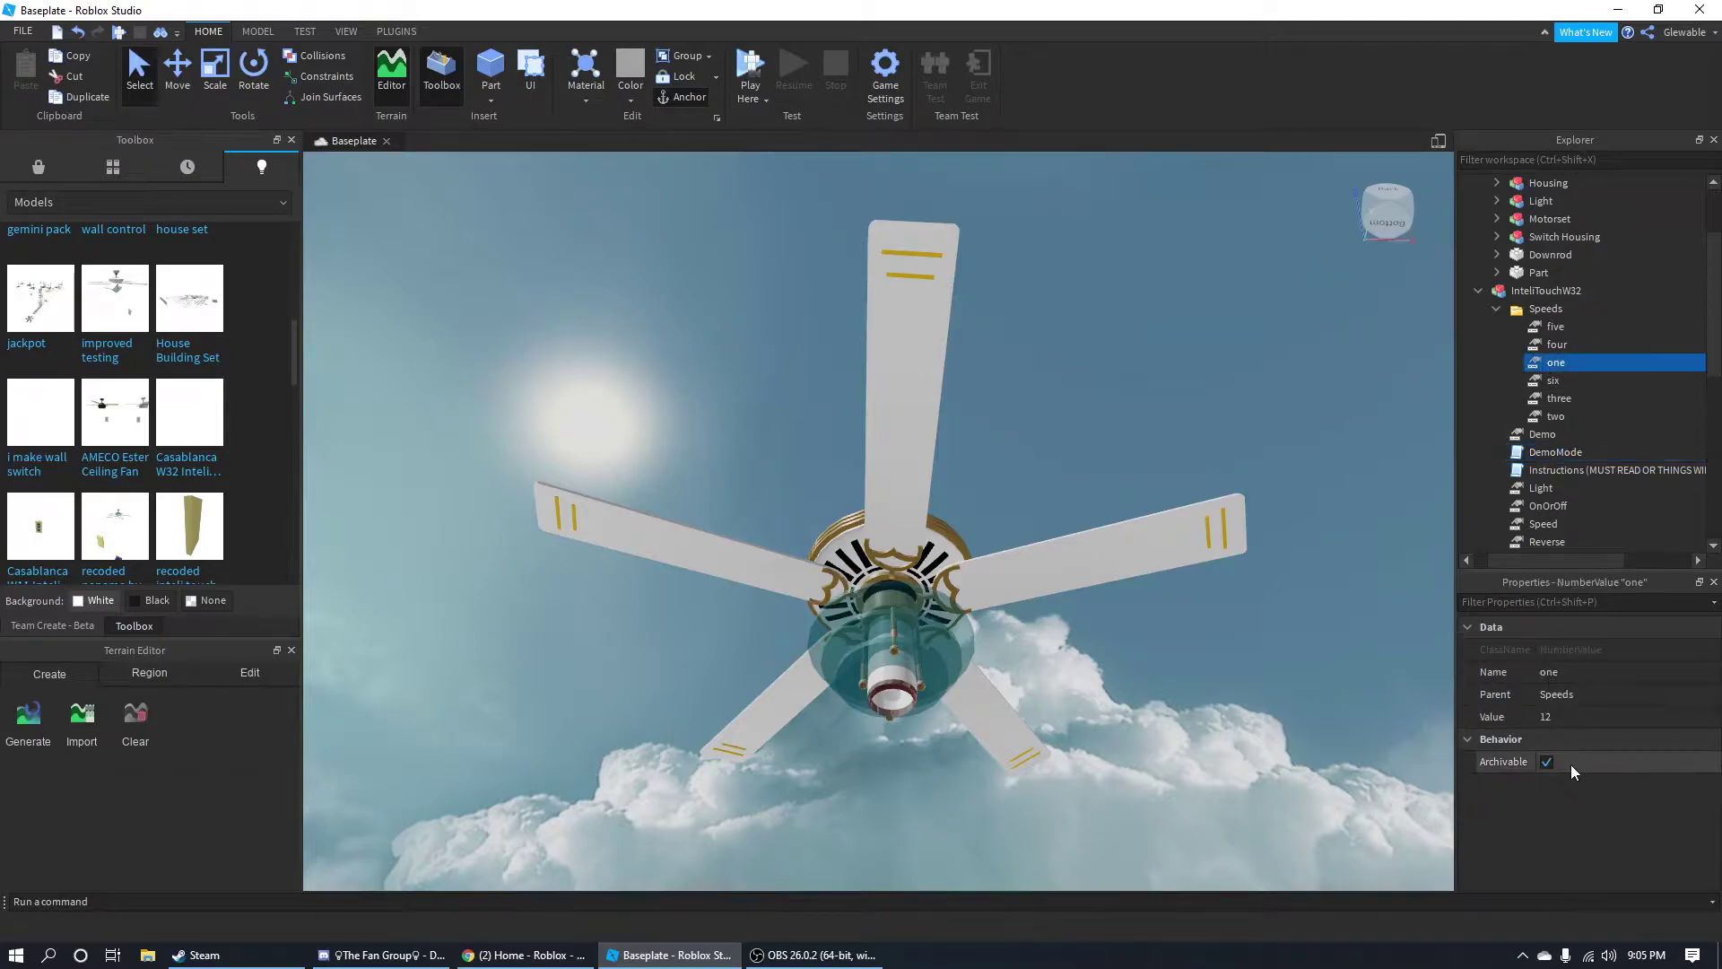
pyautogui.click(1579, 718)
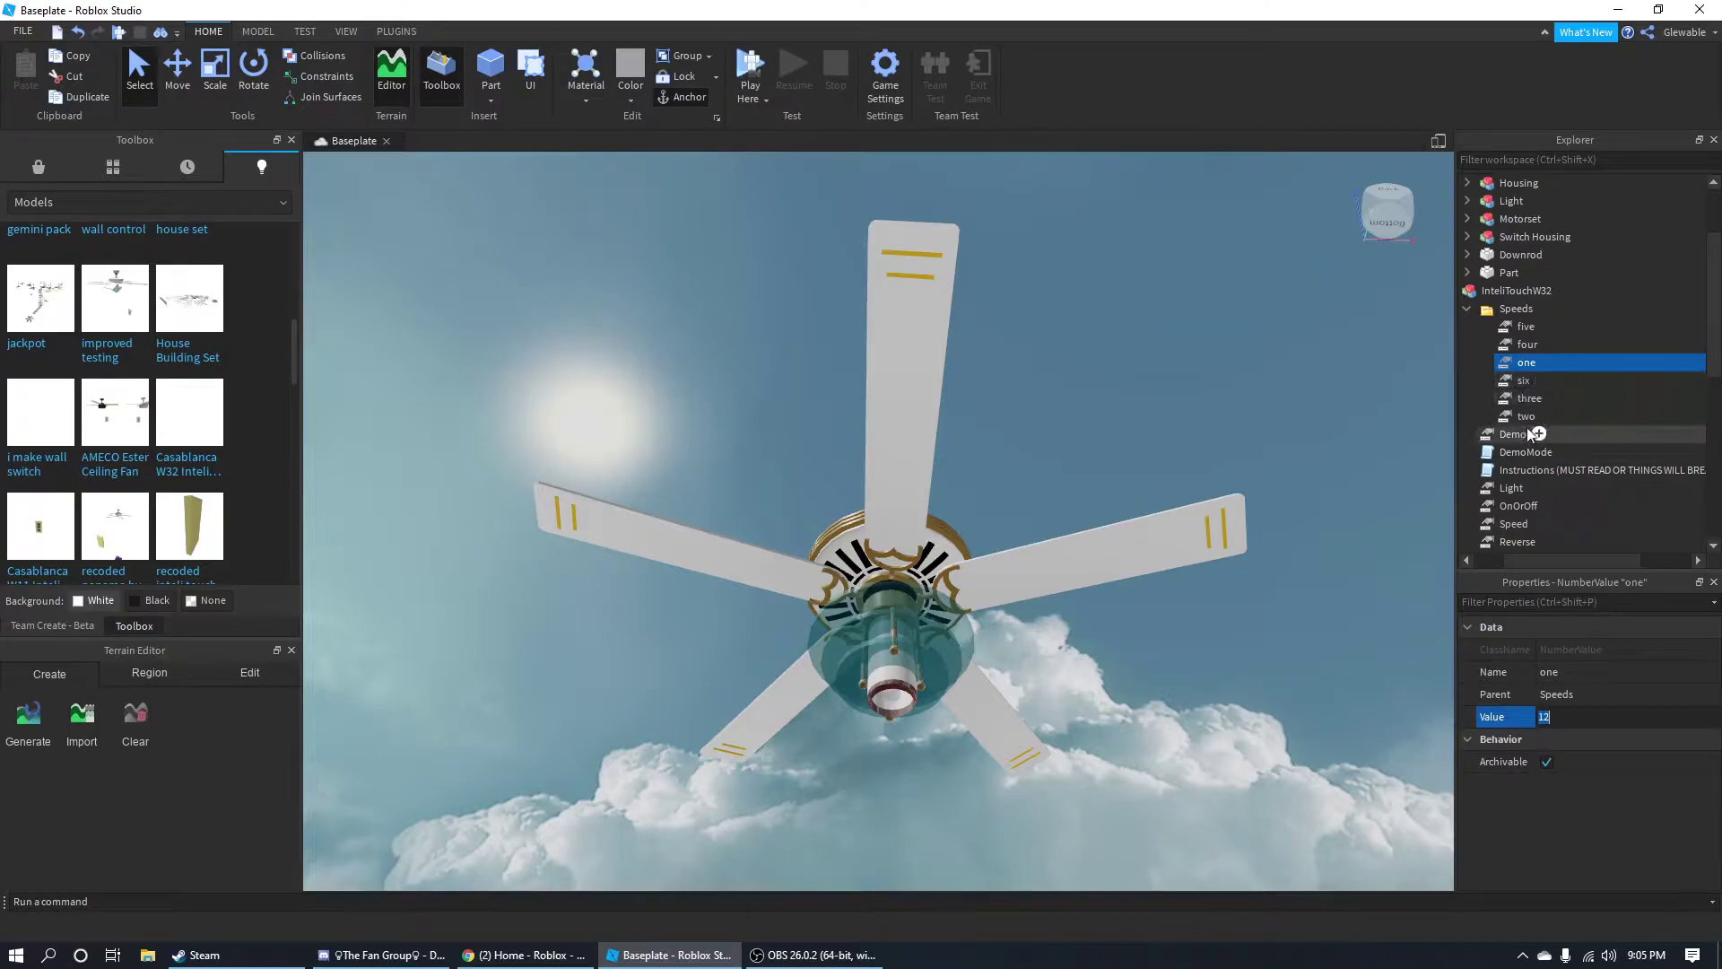
pyautogui.click(1514, 329)
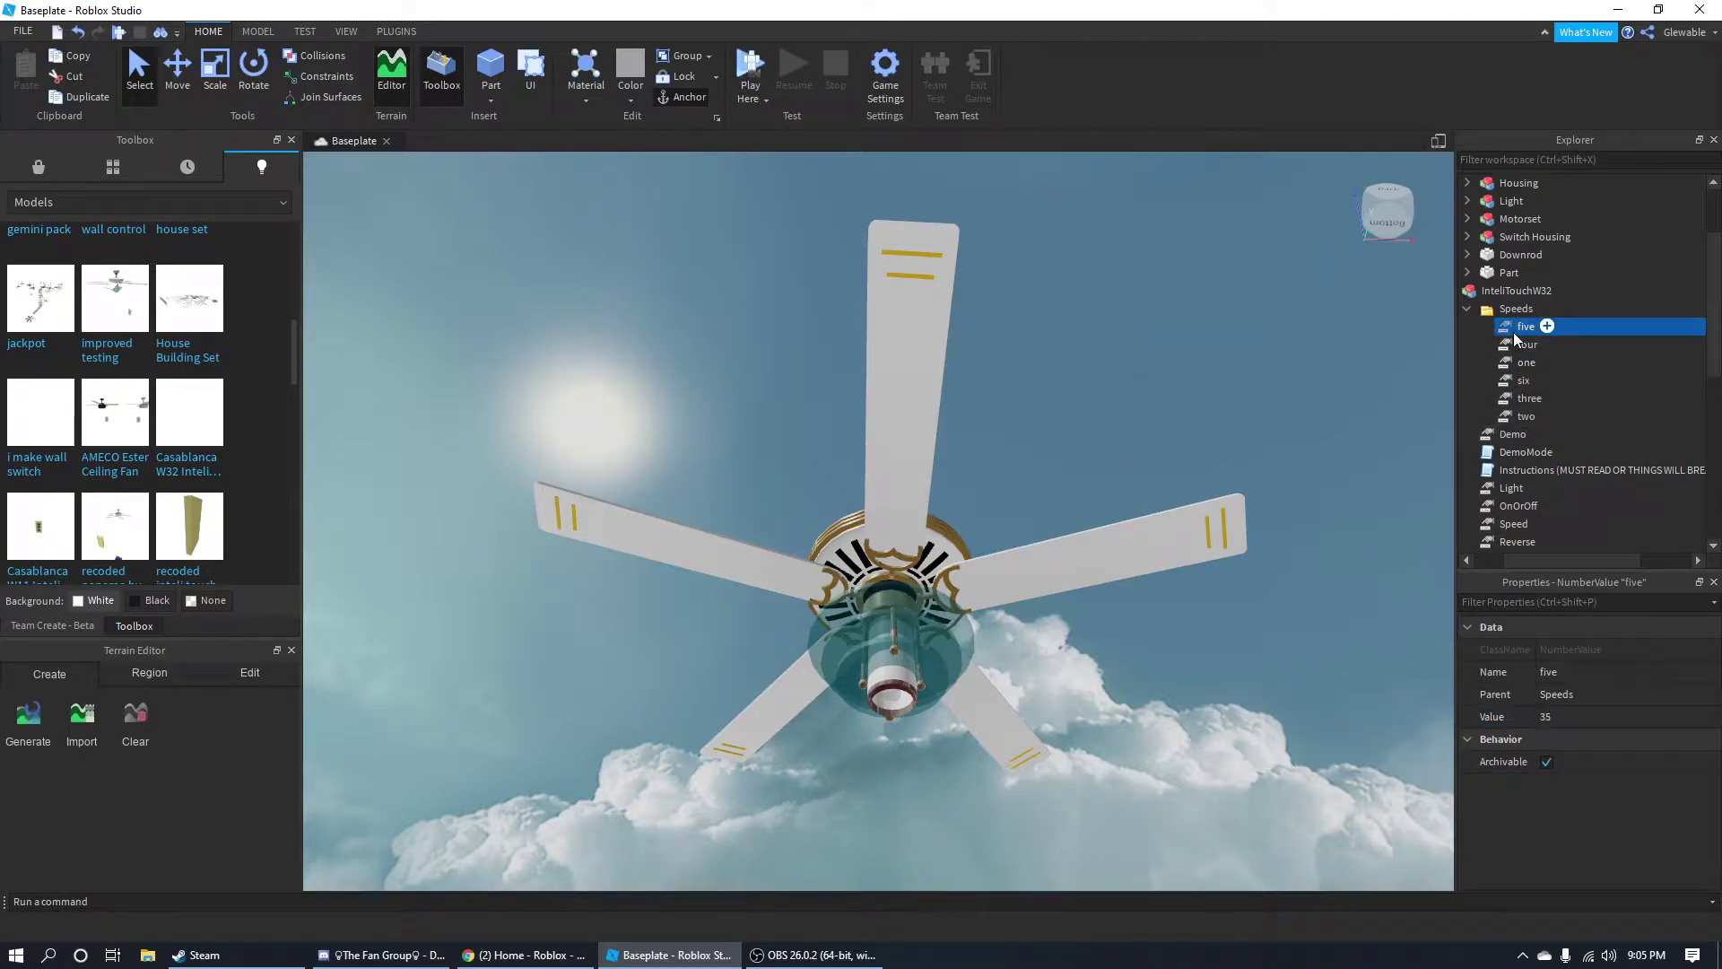
pyautogui.click(1617, 717)
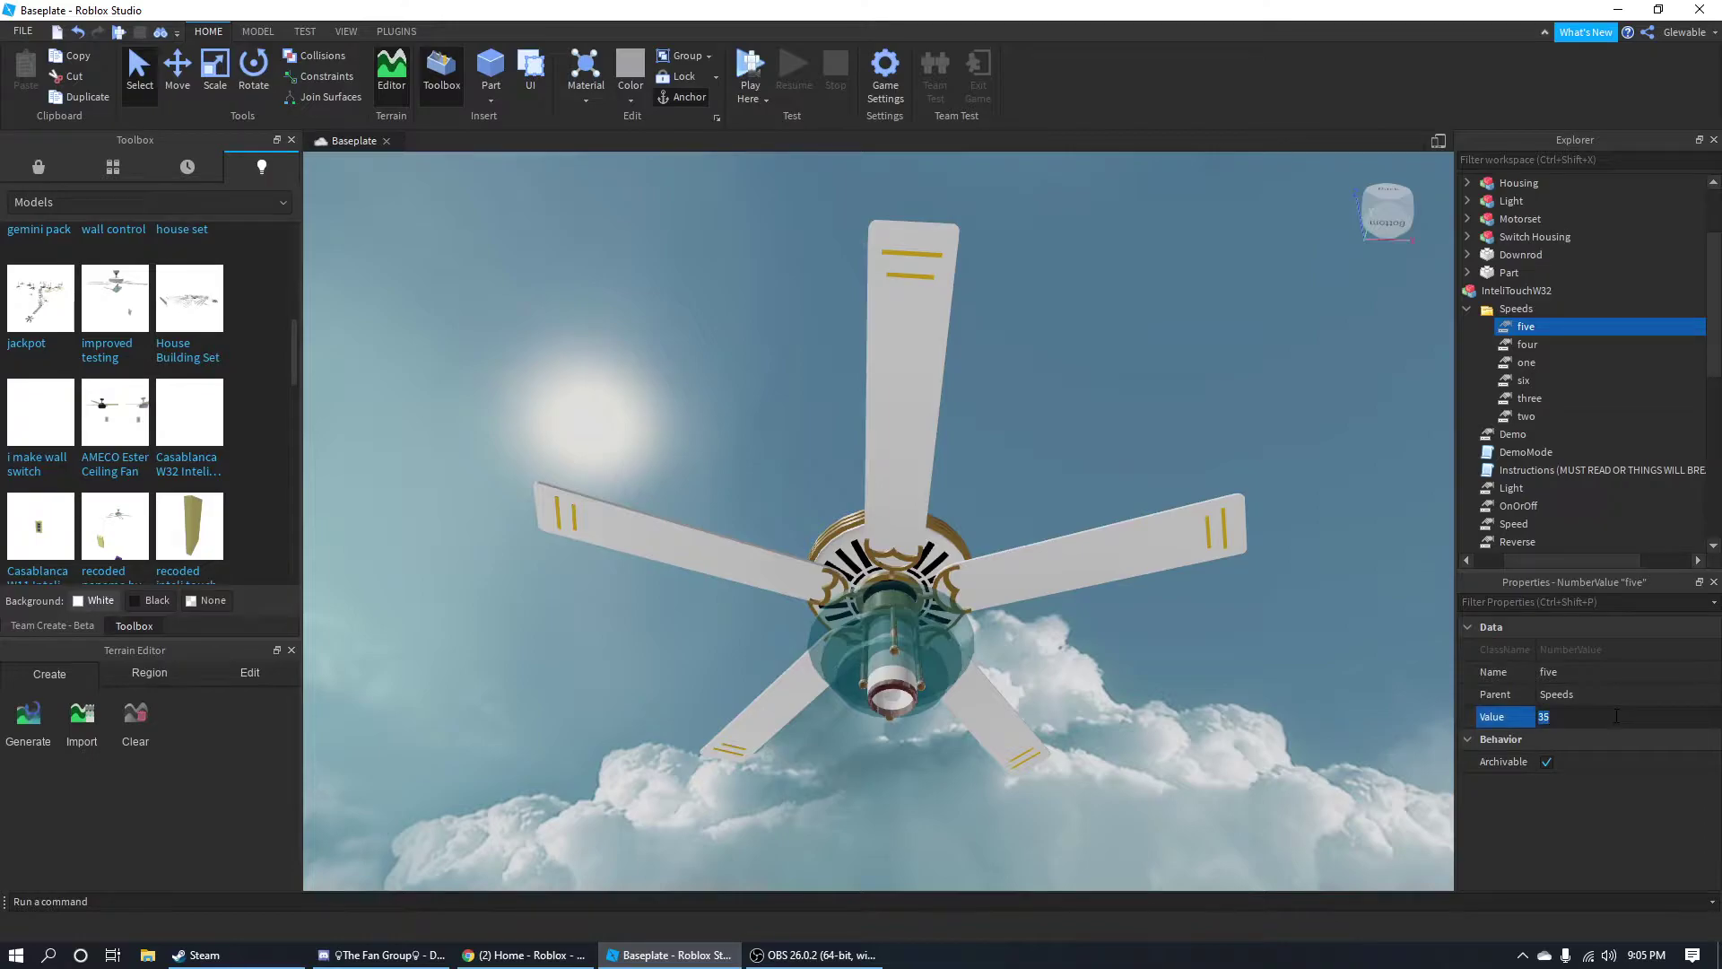
pyautogui.press('Return')
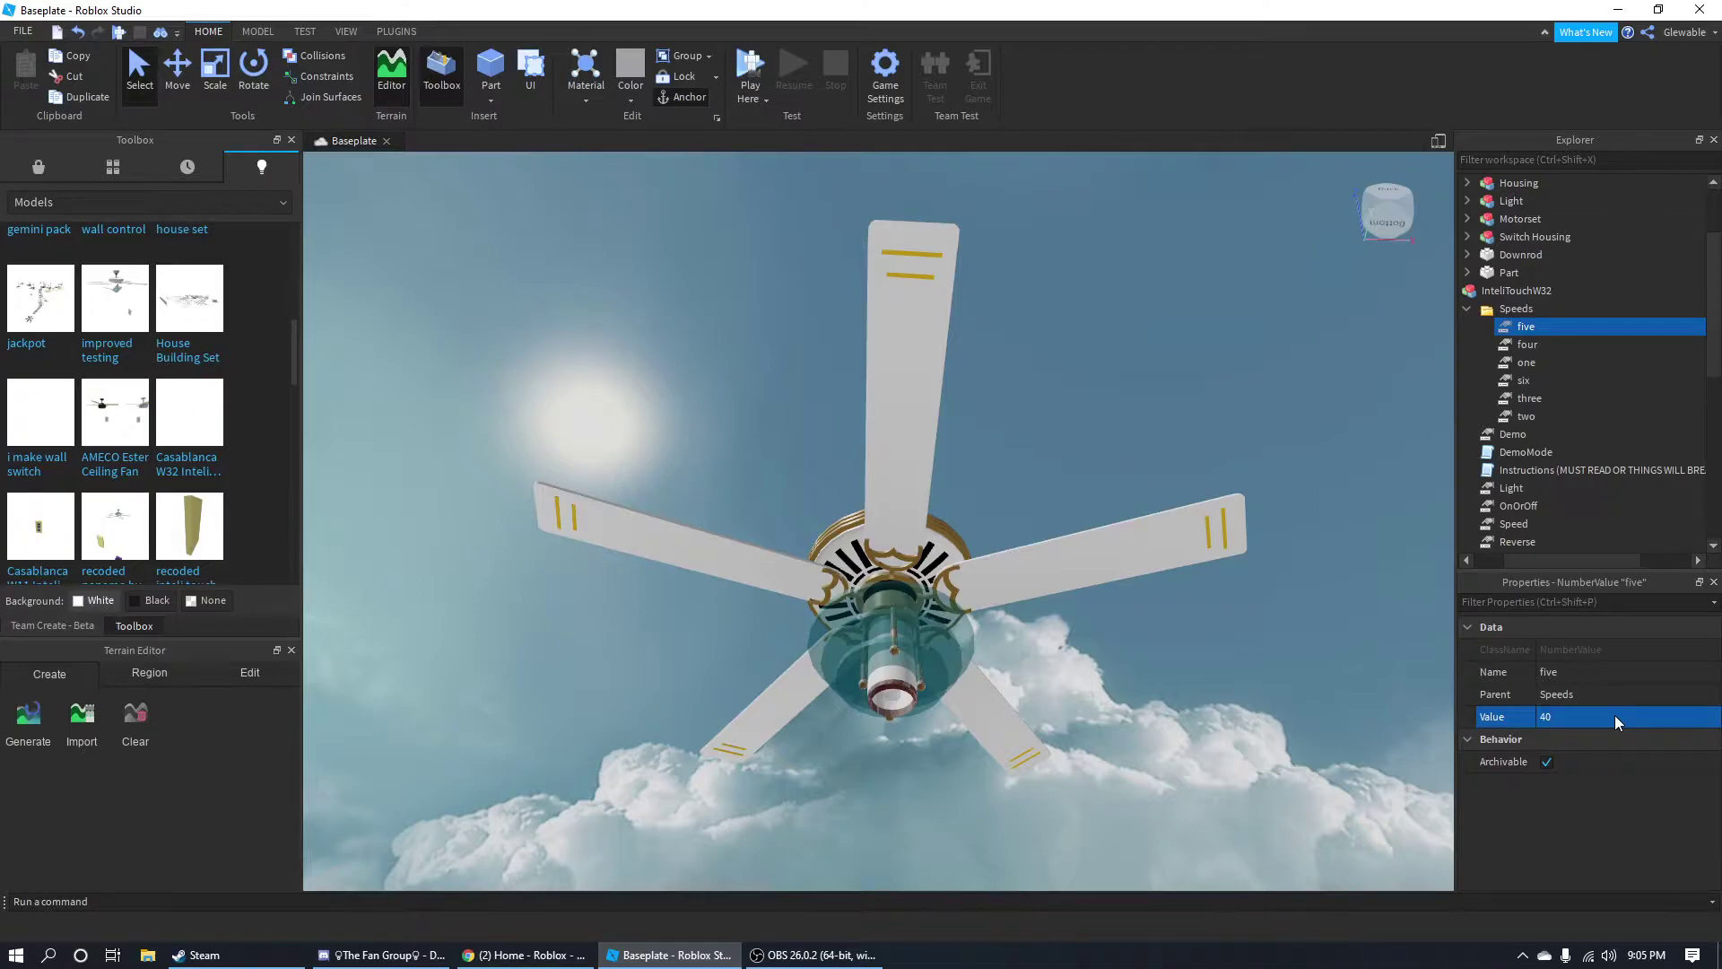
pyautogui.click(1615, 715)
# Open the wall control's Instructions script, read its setup notes and warnings, and close it.
pyautogui.scroll(3, 1272, 649)
pyautogui.moveTo(1272, 649); pyautogui.dragTo(1272, 652, button='right')
pyautogui.scroll(-5, 1272, 651)
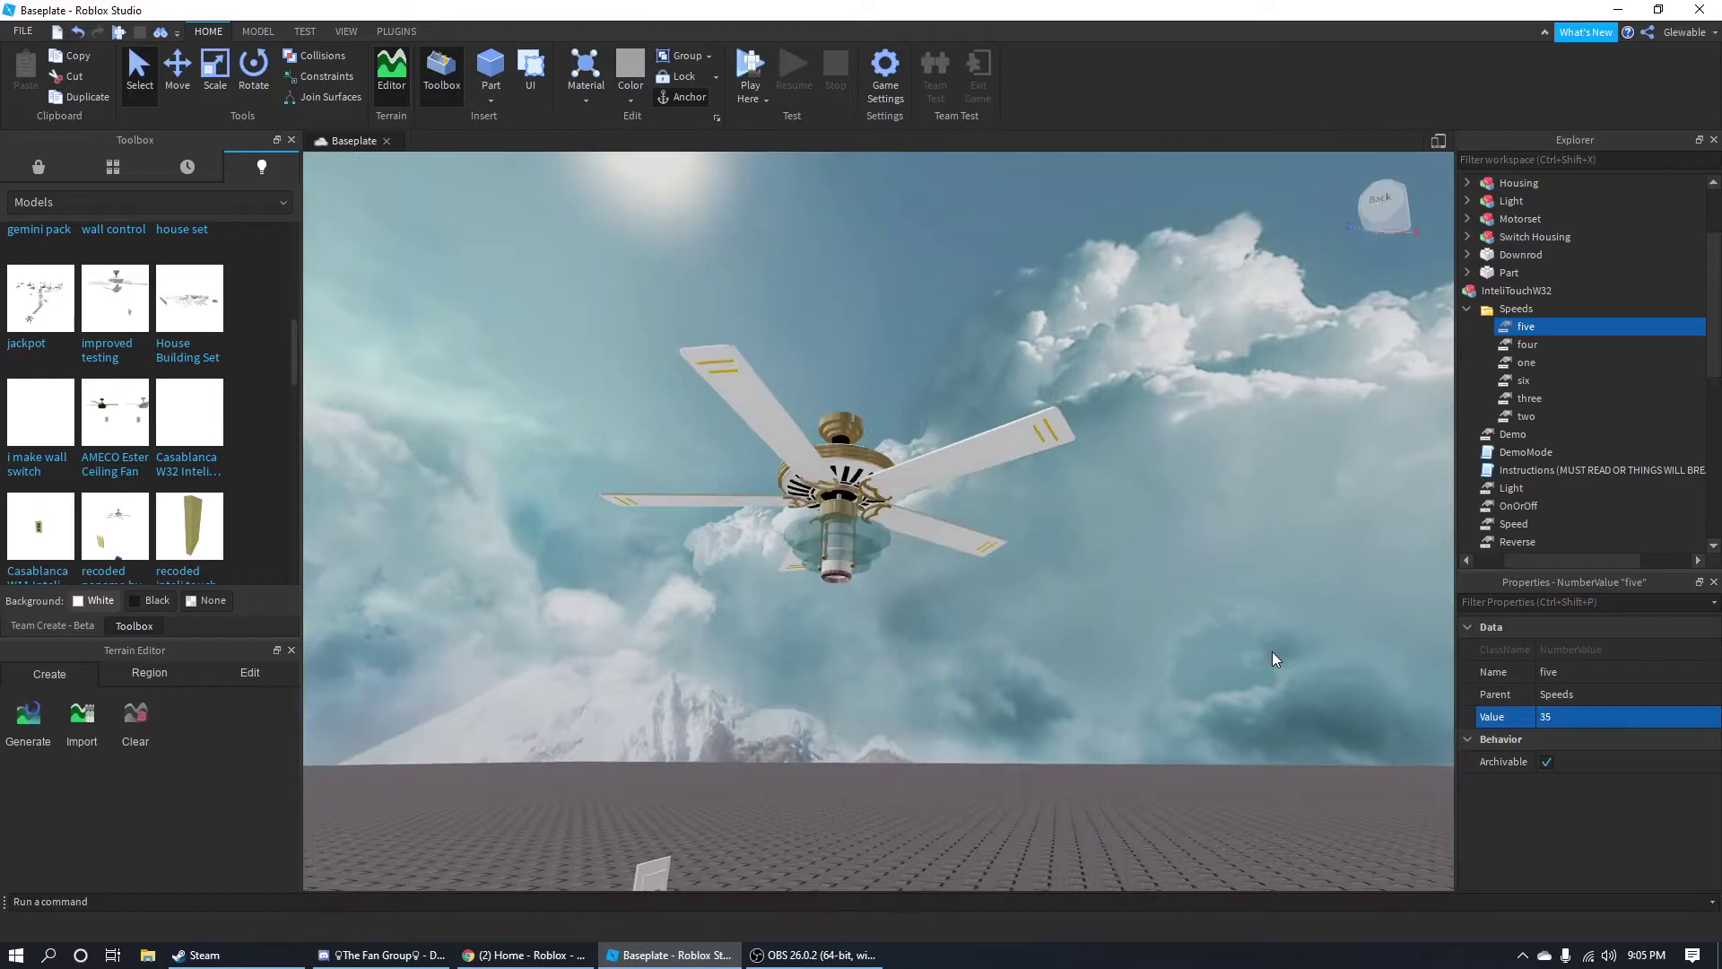
pyautogui.doubleClick(1503, 470)
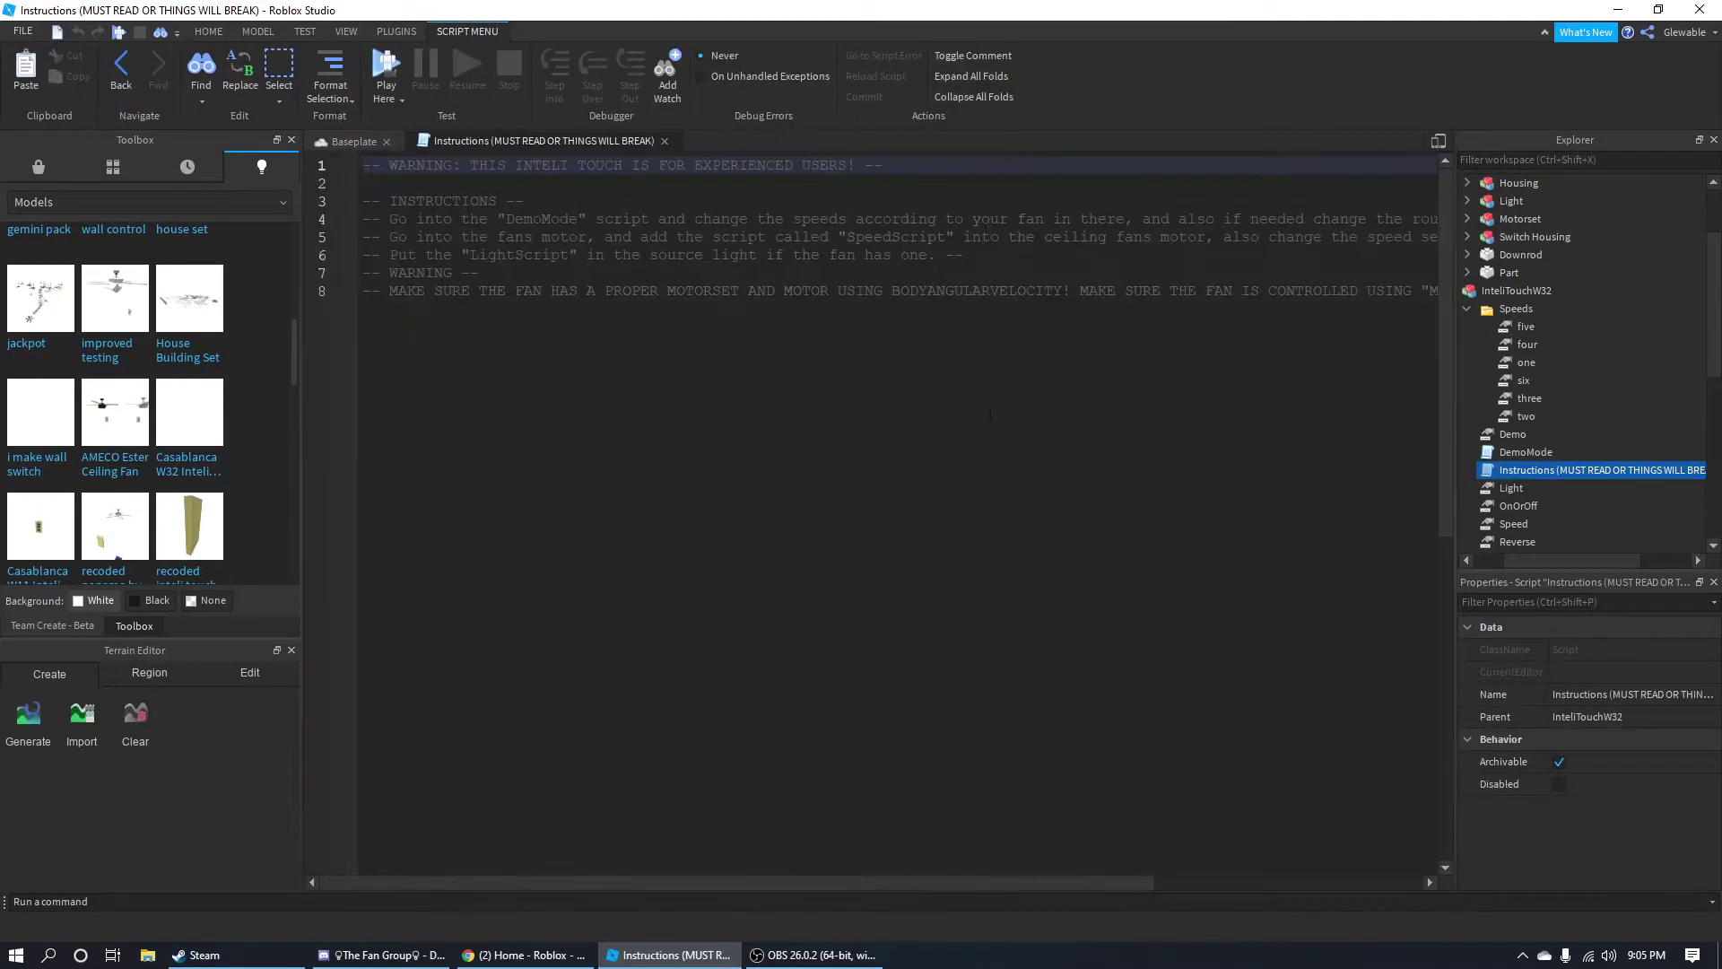
pyautogui.moveTo(990, 414); pyautogui.dragTo(195, 159)
pyautogui.click(459, 360)
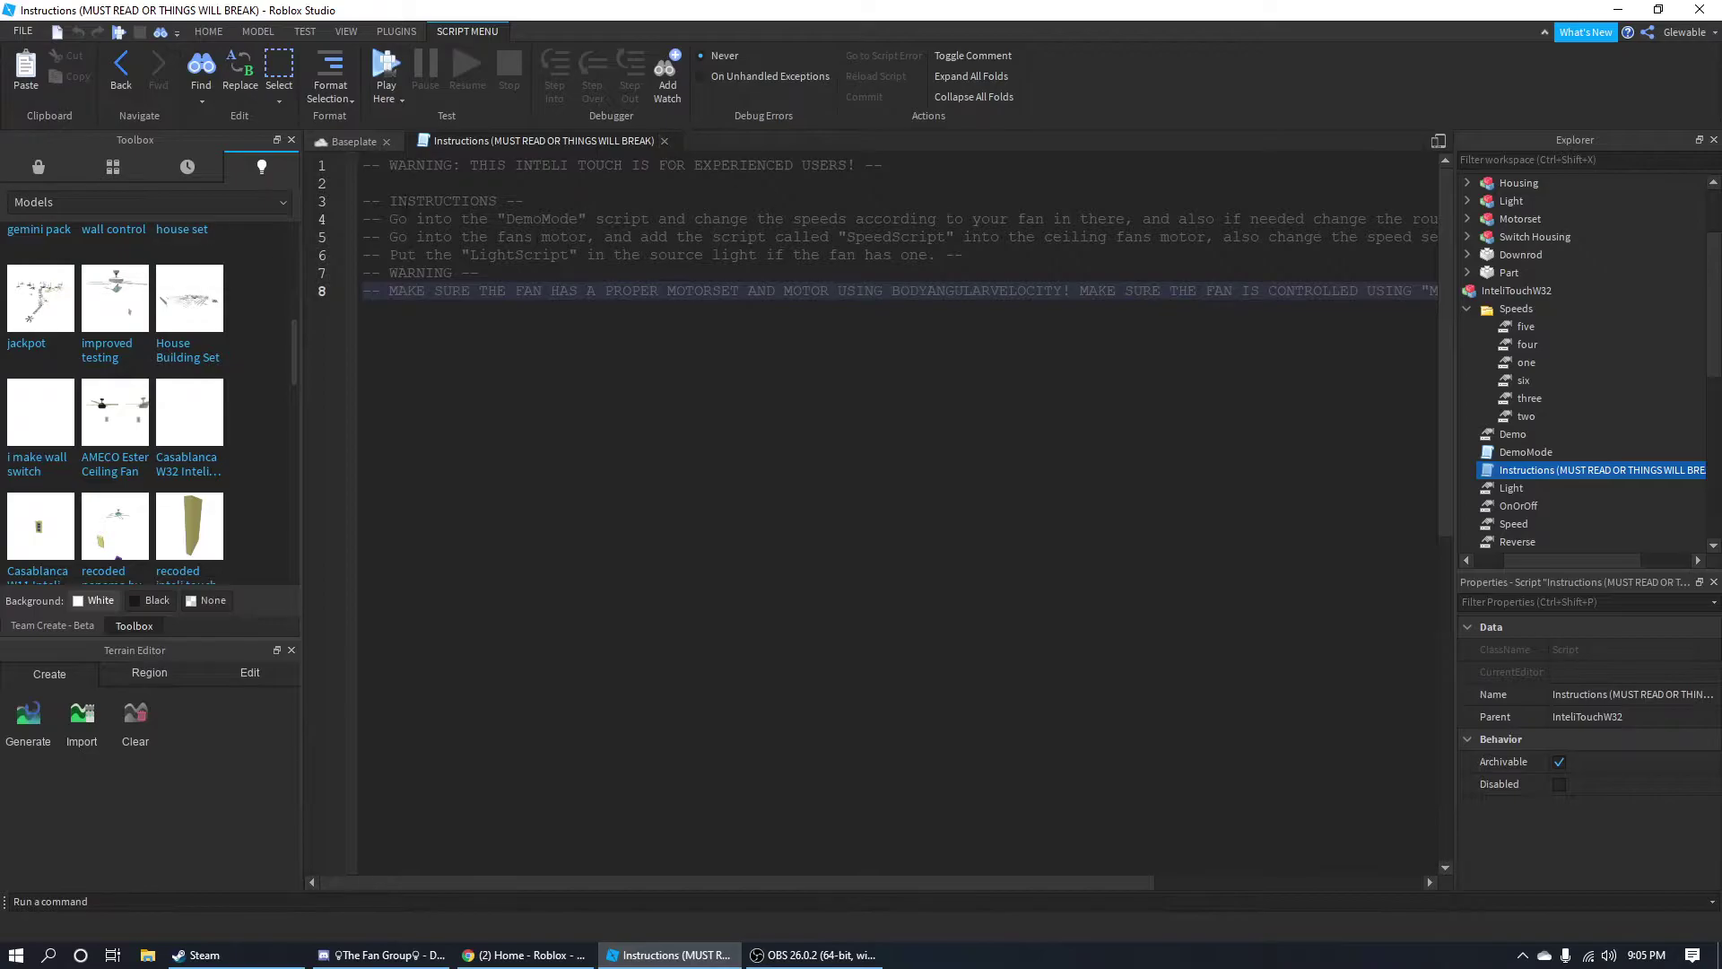
pyautogui.click(664, 141)
# Look closely at the fan's light kit, glass tiers and gold blade brackets from the side.
pyautogui.moveTo(1073, 391); pyautogui.dragTo(1073, 390, button='right')
pyautogui.press('w')
pyautogui.scroll(2, 1072, 390)
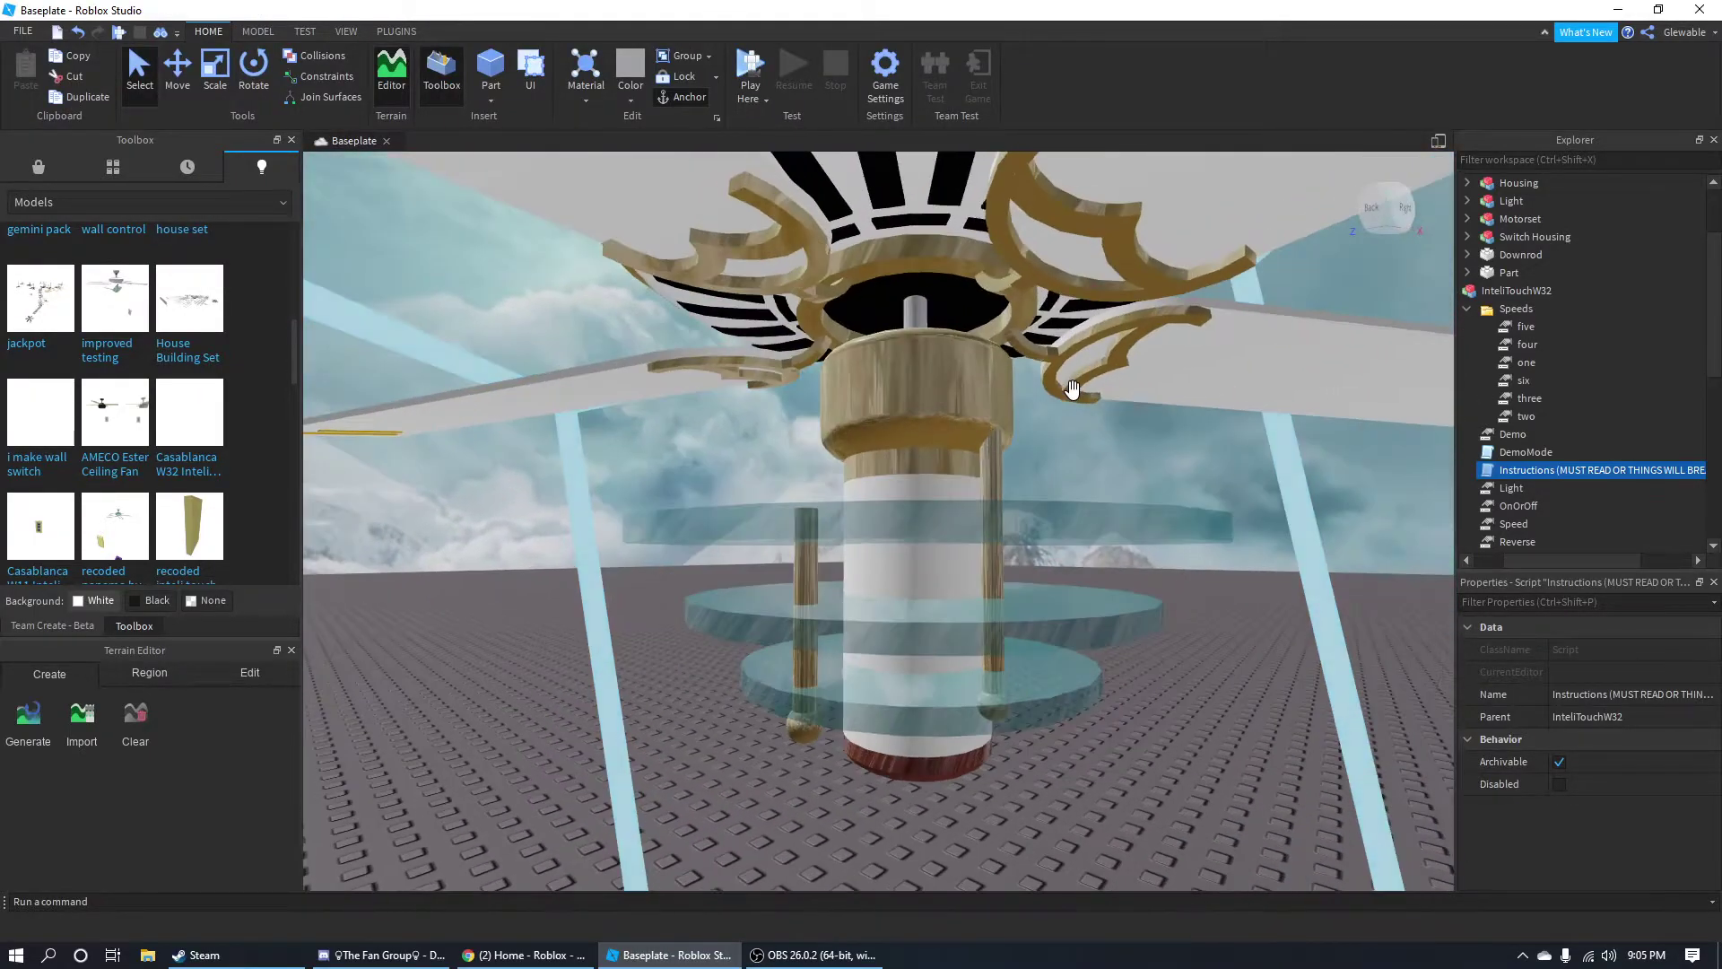
# View the whole fan from below, reopen the wall control's Instructions script to check its notes, and close it.
pyautogui.scroll(-3, 1073, 391)
pyautogui.moveTo(1150, 649); pyautogui.dragTo(1149, 649, button='right')
pyautogui.scroll(-2, 1149, 650)
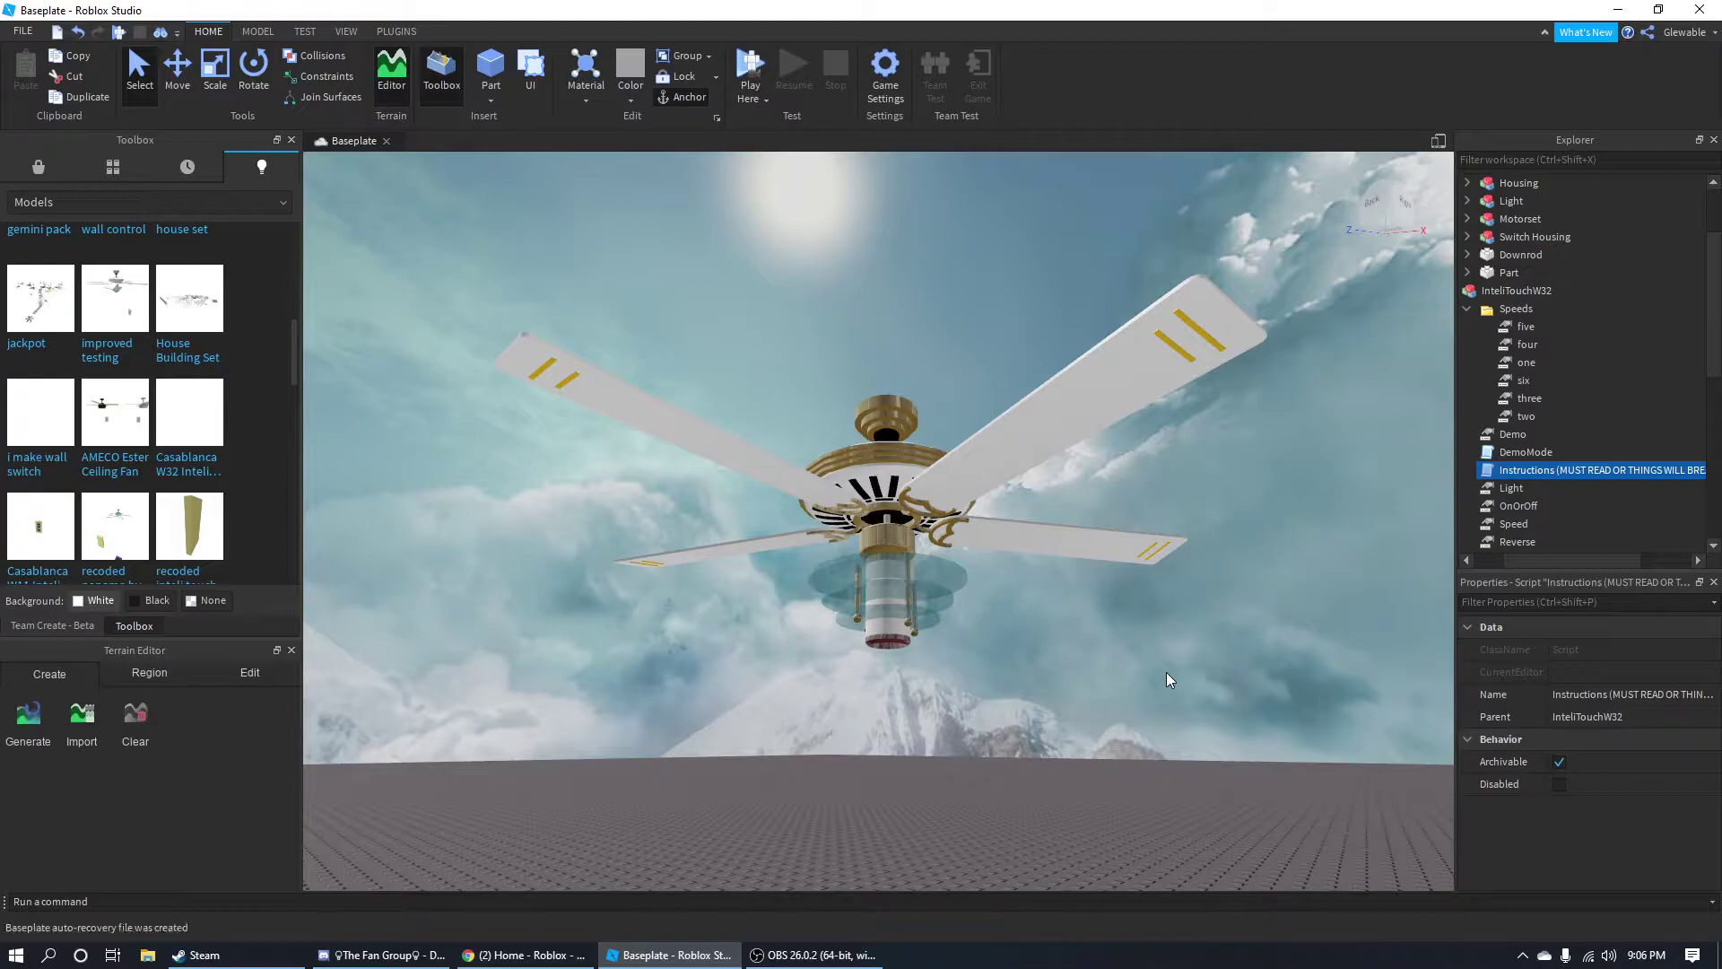
pyautogui.scroll(2, 1167, 673)
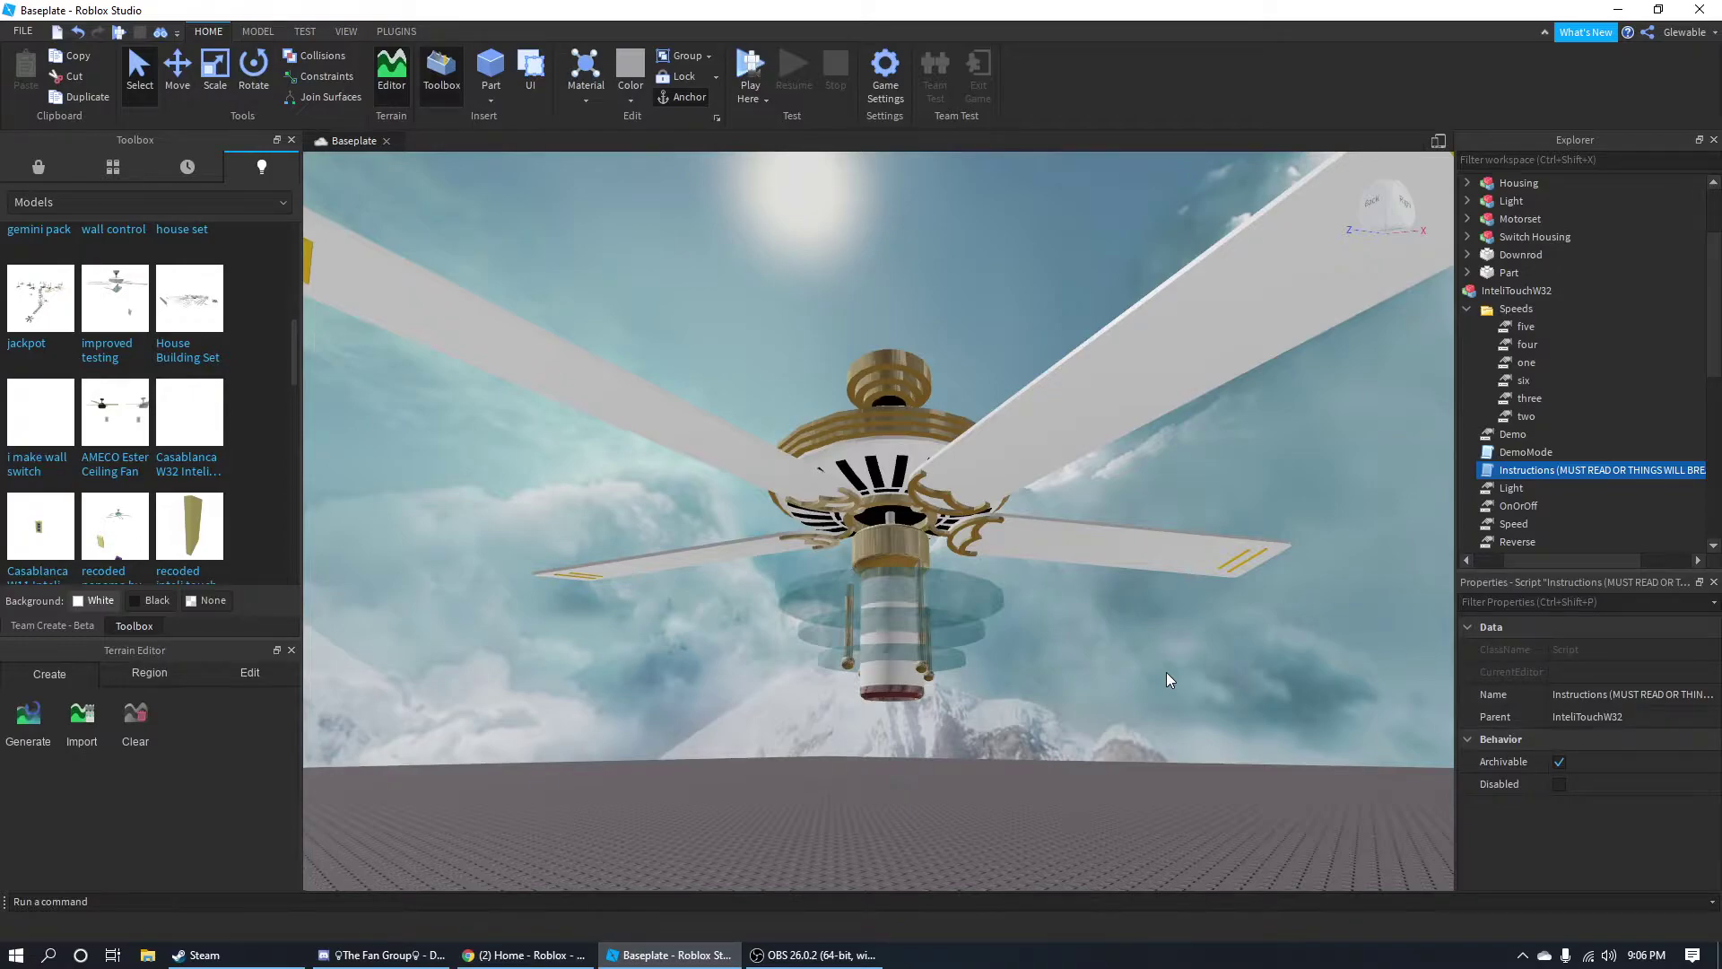
pyautogui.doubleClick(1507, 477)
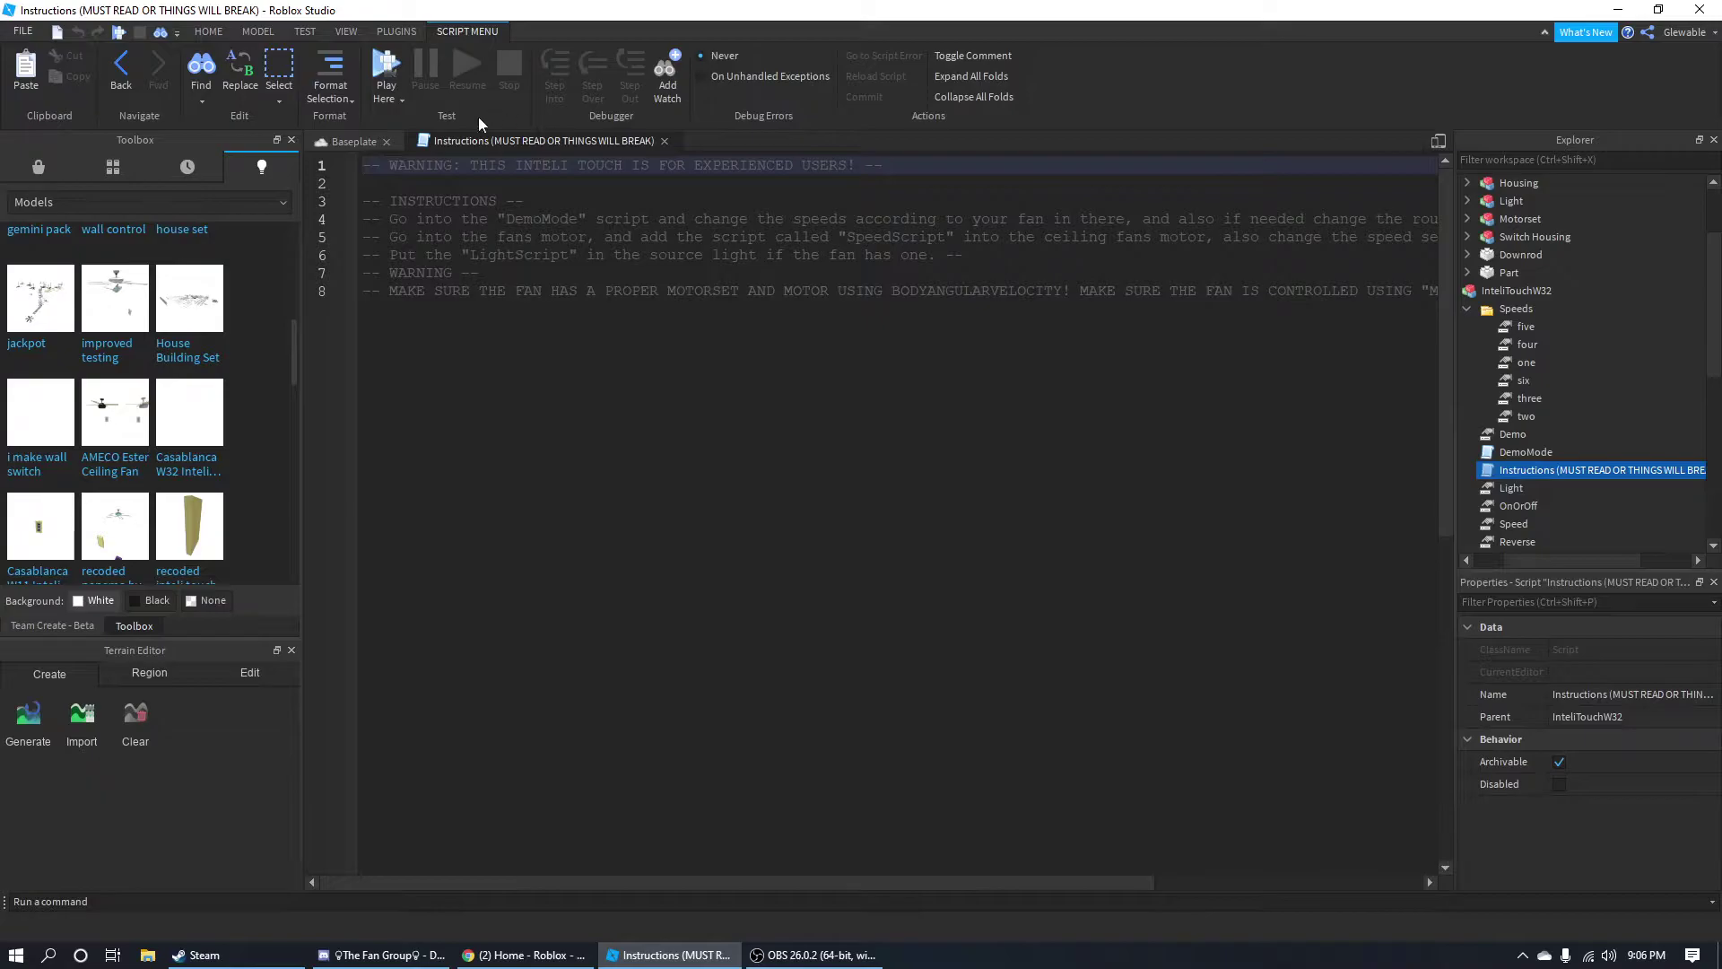
pyautogui.click(665, 142)
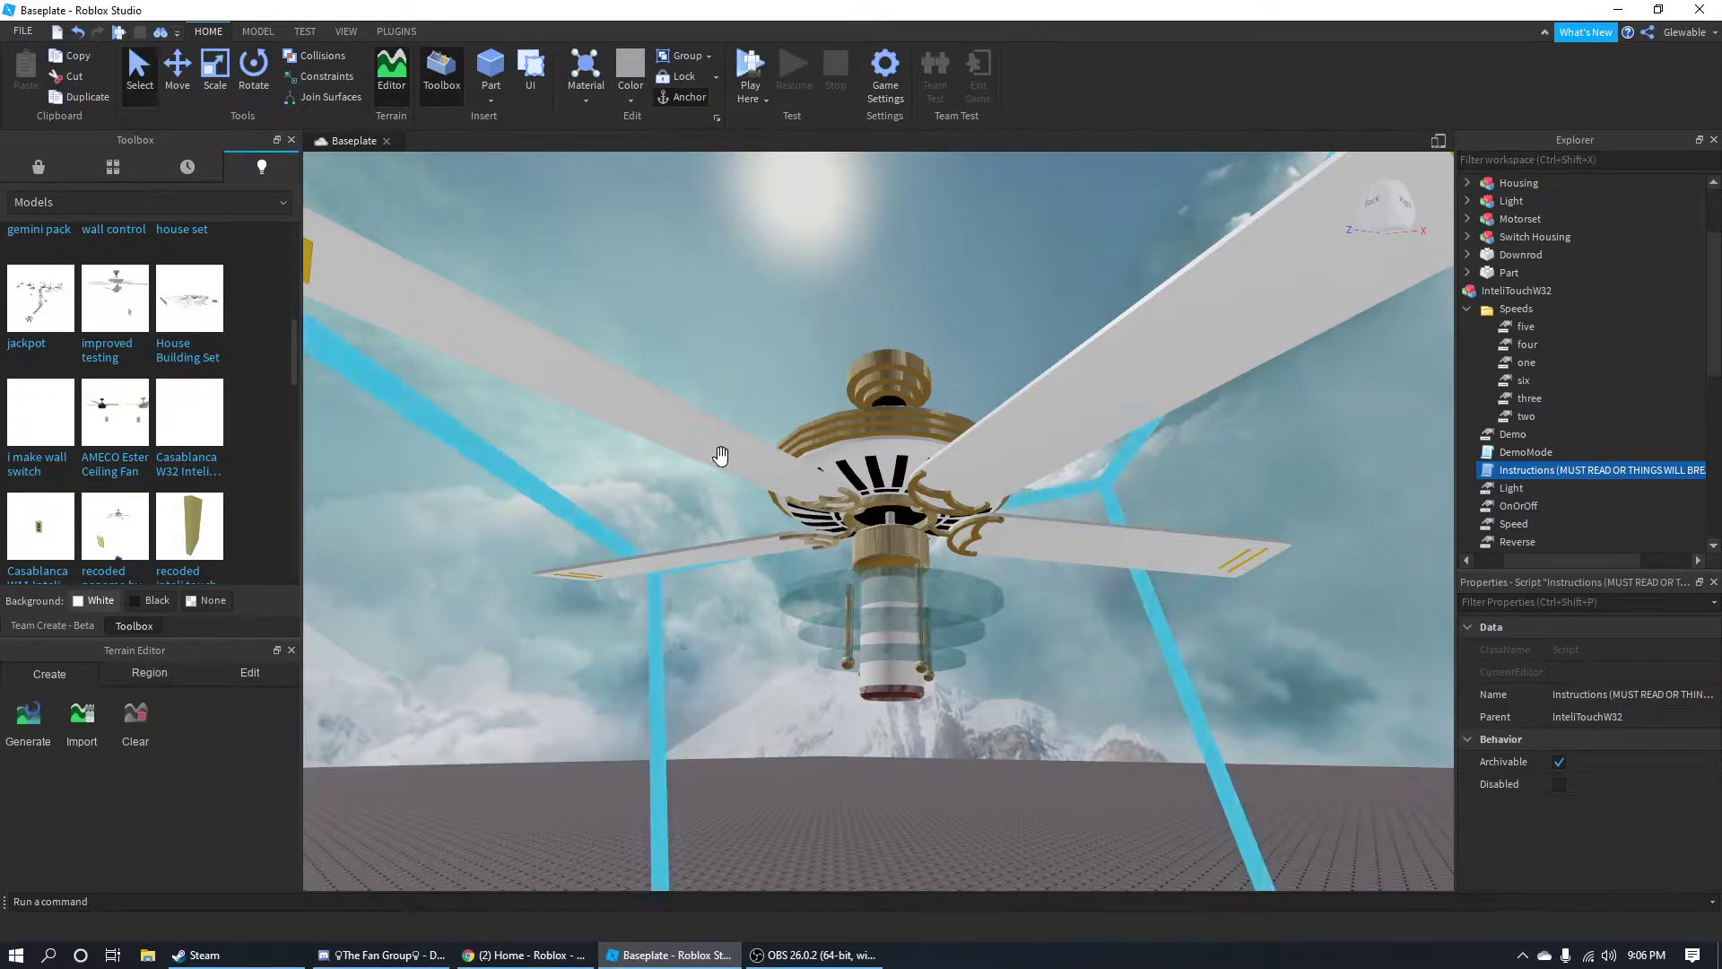
# Examine the InteliTouch wall control on the baseplate up close, including its four buttons, and its placement relative to the fan.
pyautogui.moveTo(723, 454); pyautogui.dragTo(381, 610, button='right')
pyautogui.scroll(-3, 107, 553)
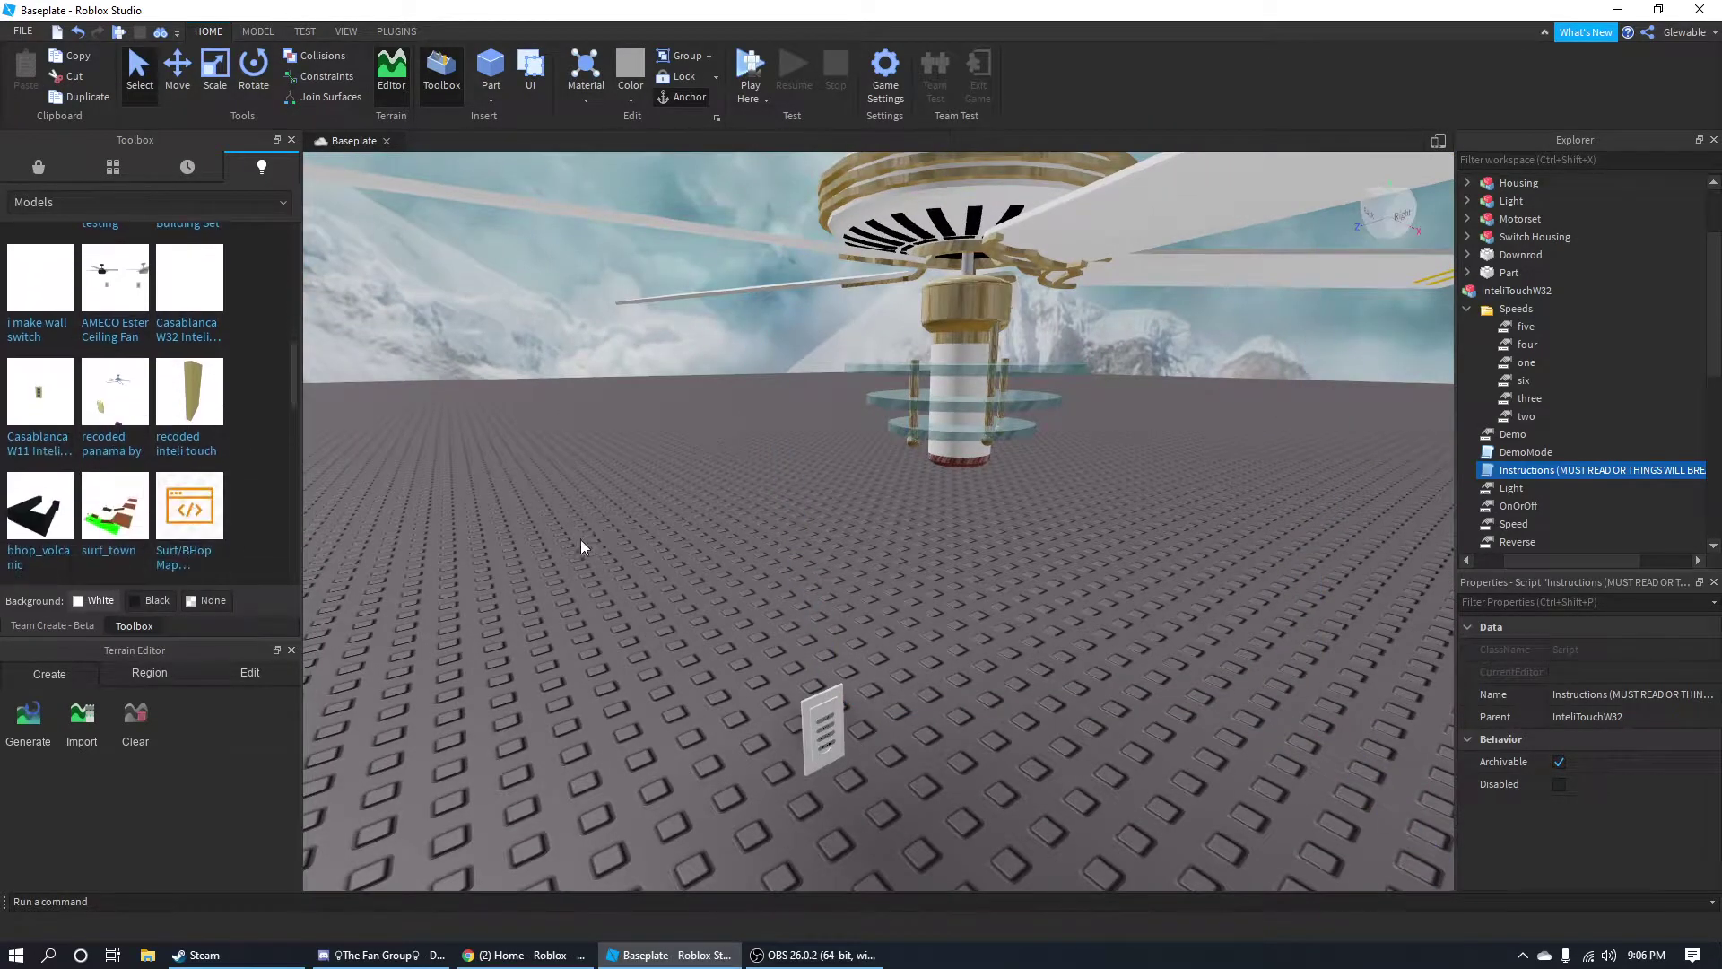
pyautogui.moveTo(579, 540); pyautogui.dragTo(77, 420, button='right')
pyautogui.scroll(-5, 77, 420)
pyautogui.scroll(3, 460, 468)
pyautogui.moveTo(460, 468)
pyautogui.mouseDown(button='right')
pyautogui.moveTo(520, 482)
pyautogui.moveTo(466, 457)
pyautogui.mouseUp(button='right')
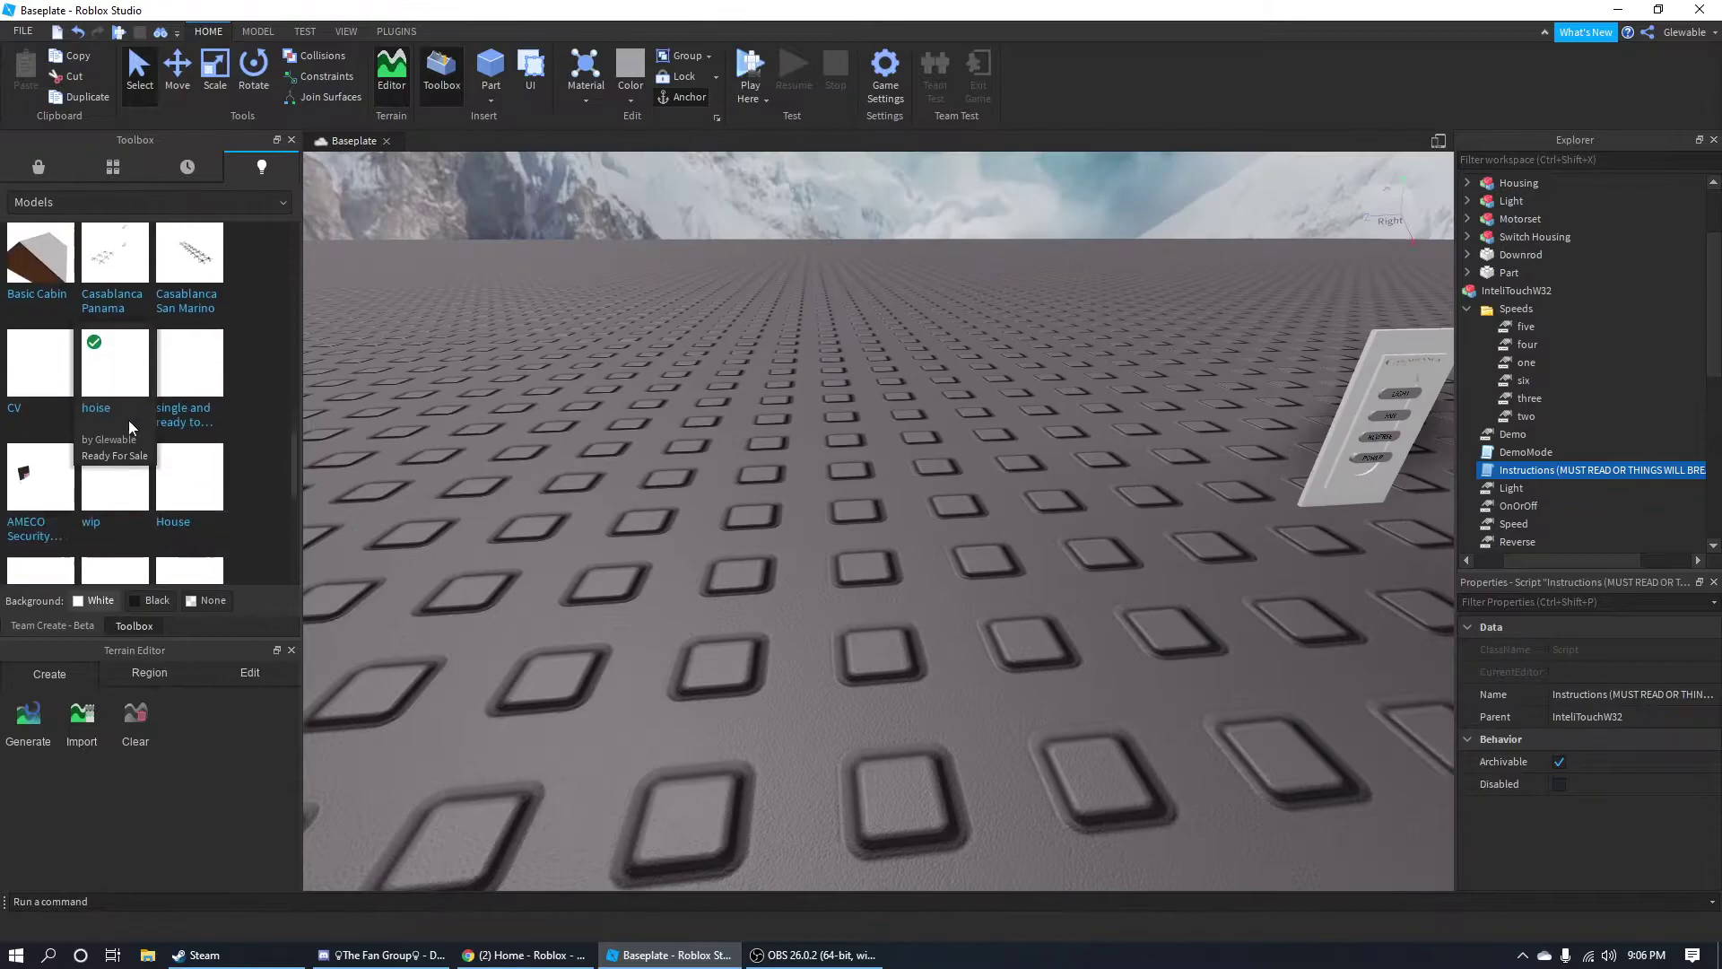
pyautogui.scroll(3, 128, 420)
pyautogui.scroll(-5, 616, 504)
pyautogui.moveTo(616, 504); pyautogui.dragTo(622, 506, button='right')
pyautogui.scroll(4, 786, 538)
pyautogui.moveTo(785, 539); pyautogui.dragTo(783, 541, button='right')
pyautogui.scroll(-5, 915, 577)
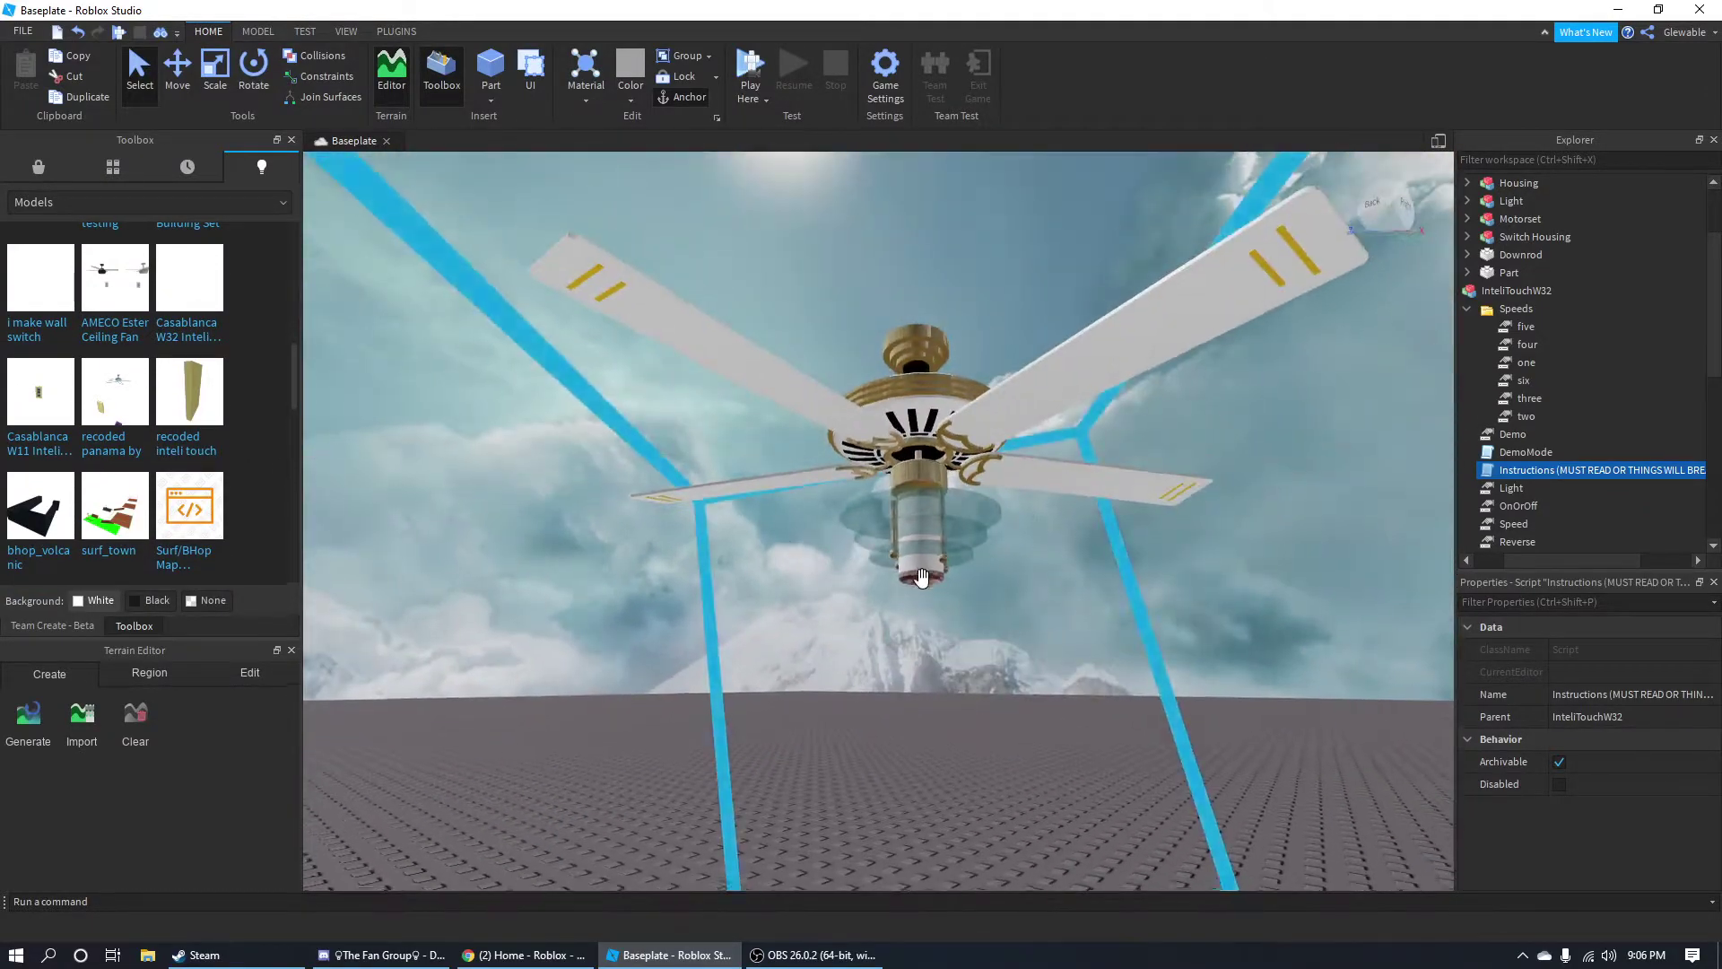
# Look over the complete ceiling fan from below and level with its blades, at several distances.
pyautogui.moveTo(922, 577); pyautogui.dragTo(924, 578, button='right')
pyautogui.scroll(3, 1096, 579)
pyautogui.moveTo(1096, 579)
pyautogui.mouseDown(button='right')
pyautogui.moveTo(1116, 572)
pyautogui.moveTo(1101, 606)
pyautogui.mouseUp(button='right')
pyautogui.scroll(-5, 1116, 573)
pyautogui.scroll(4, 1096, 590)
pyautogui.scroll(-3, 1053, 751)
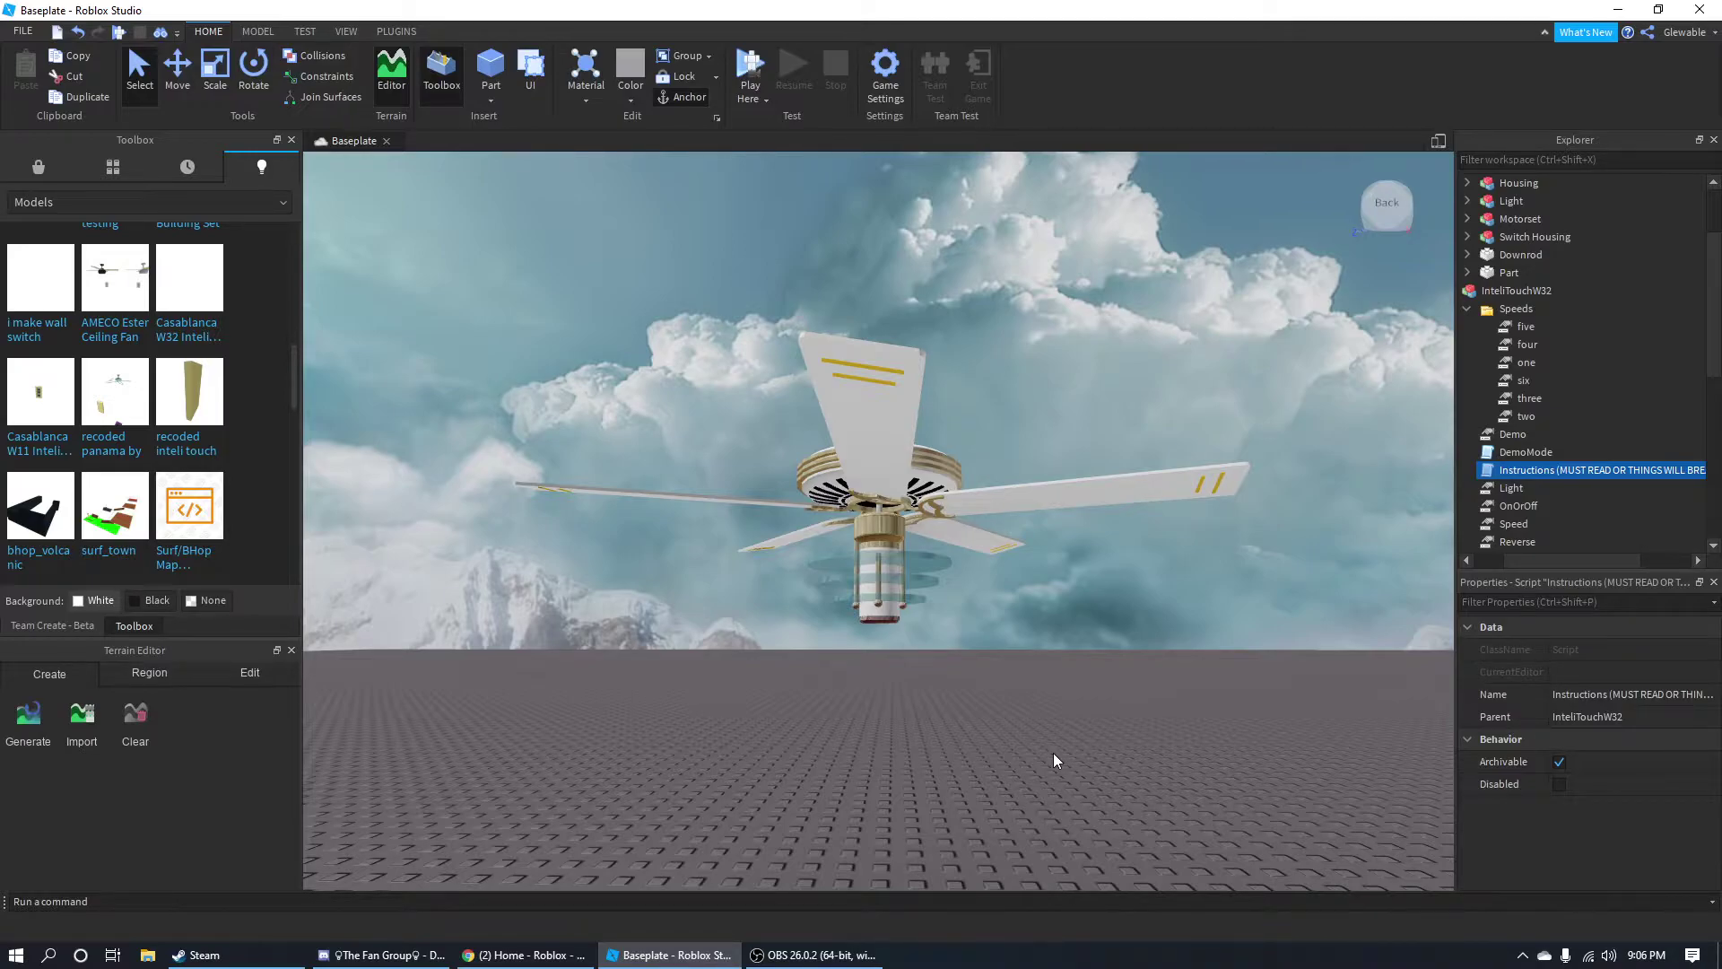
pyautogui.moveTo(1030, 574); pyautogui.dragTo(1030, 572, button='right')
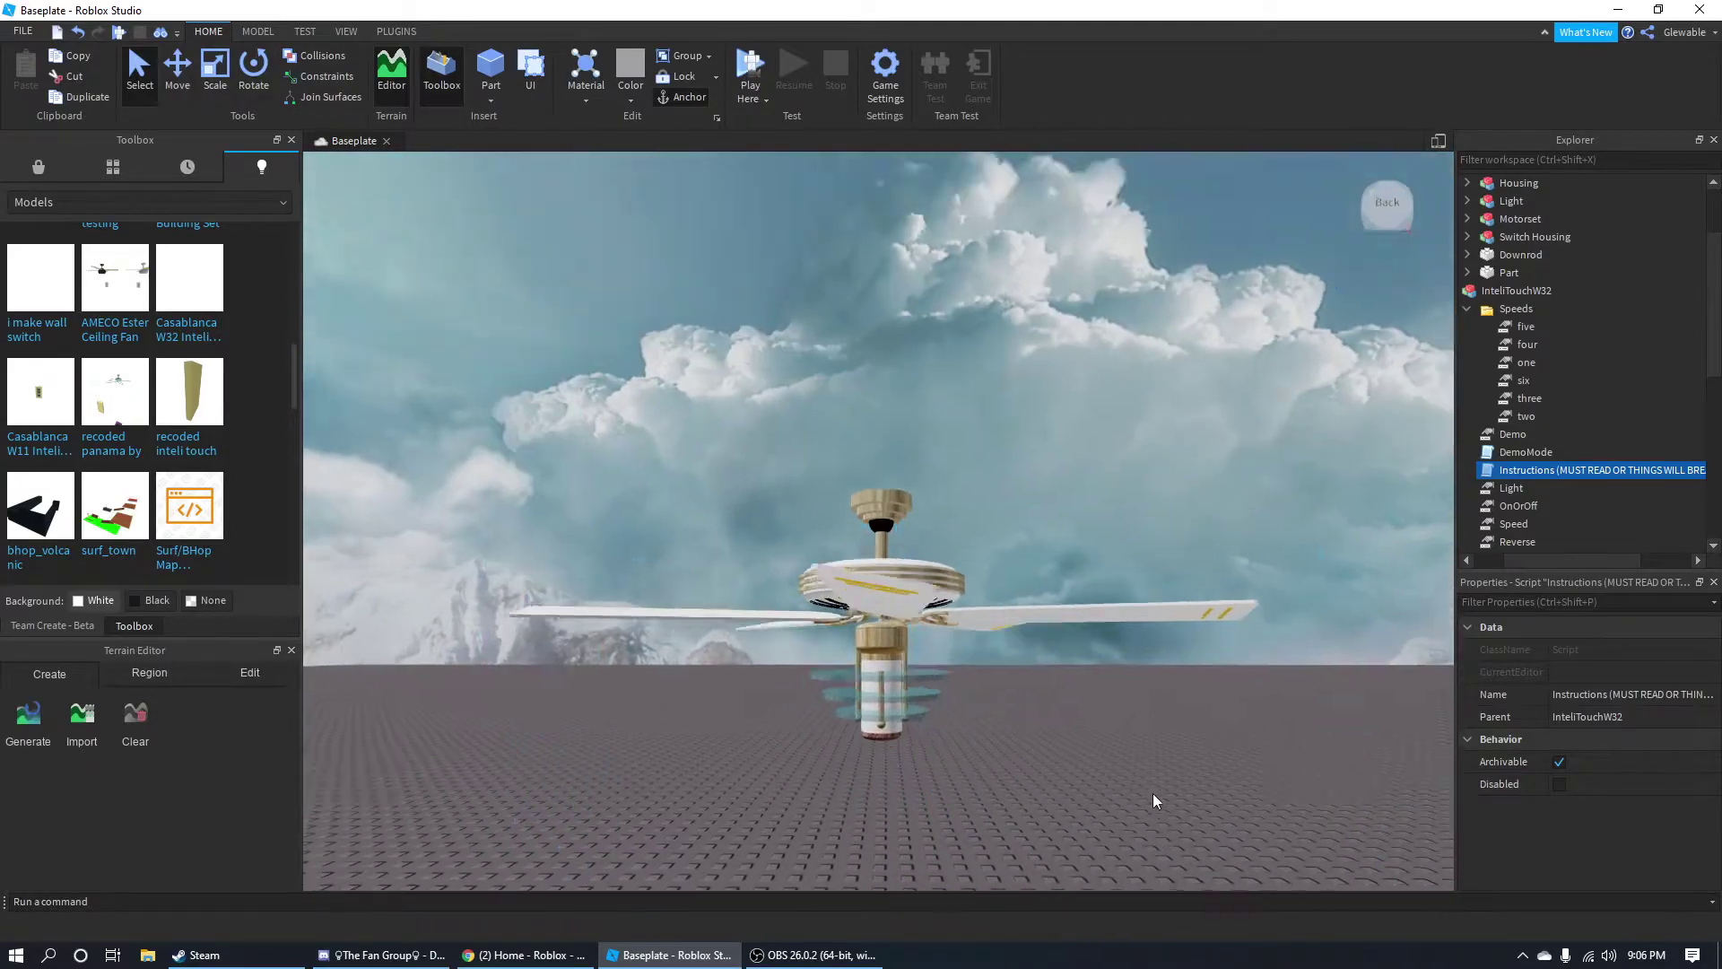
pyautogui.moveTo(1154, 793); pyautogui.dragTo(1154, 793, button='right')
pyautogui.press('s')
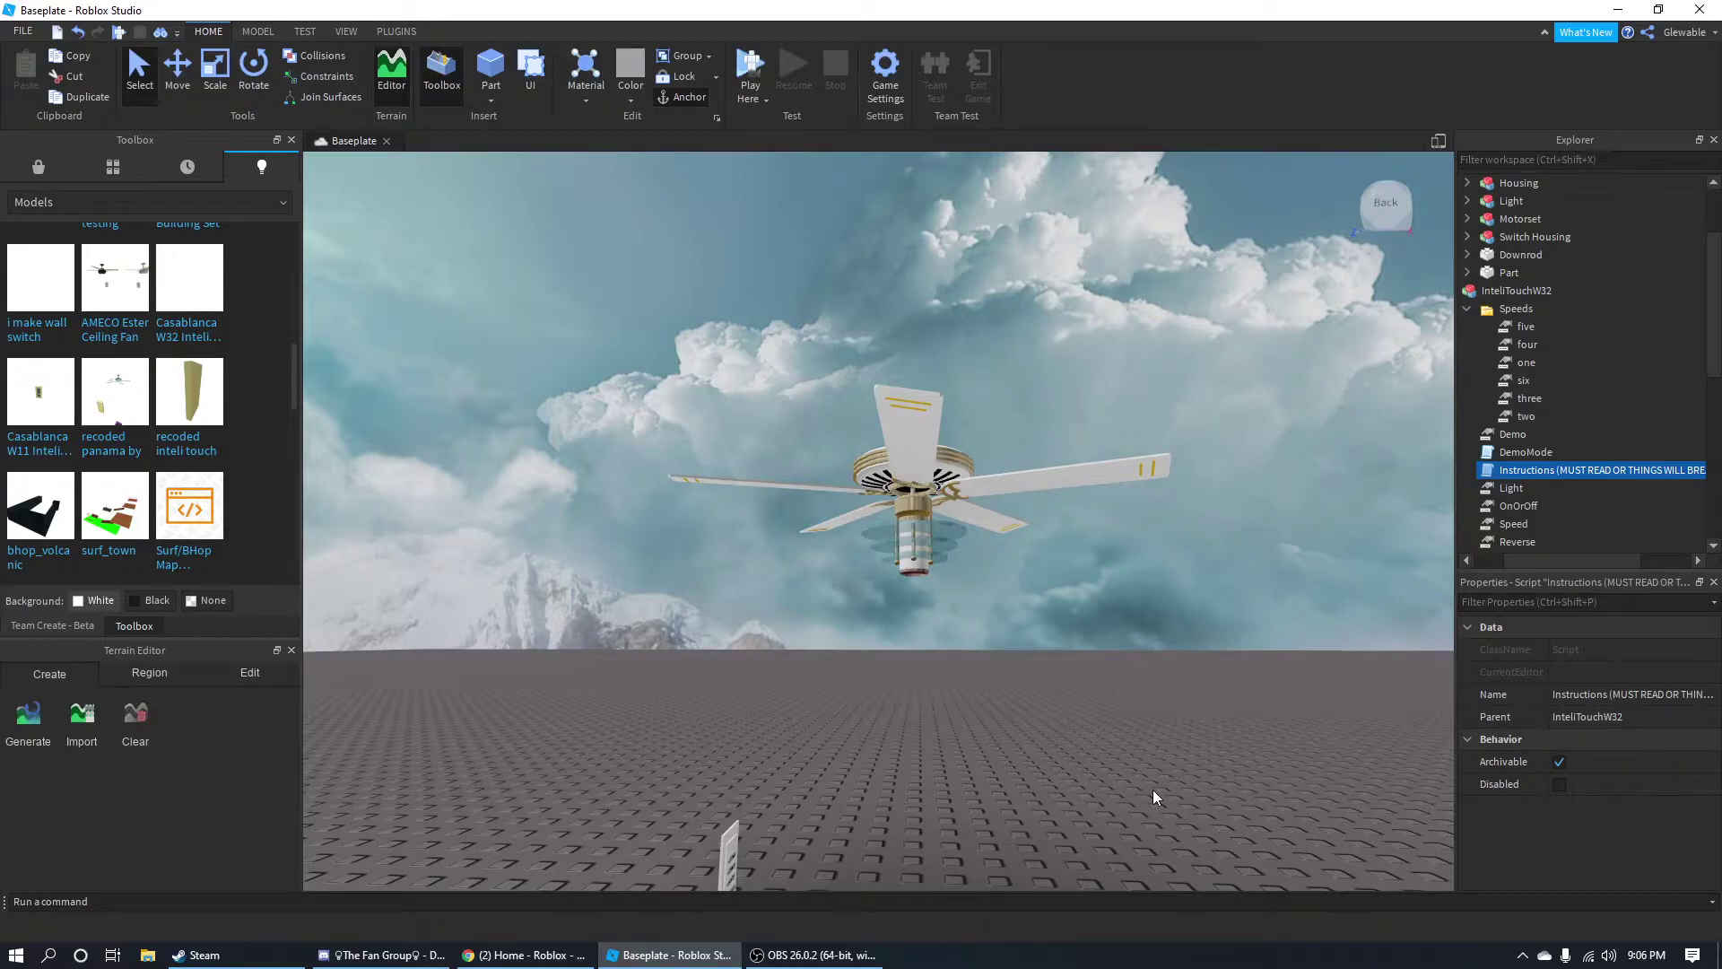
# Raise the InteliTouchW32 wall control model vertically above the baseplate with the Move tool, and deselect it.
pyautogui.moveTo(1154, 789); pyautogui.dragTo(1001, 693, button='right')
pyautogui.press('w')
pyautogui.press('s')
pyautogui.press('q')
pyautogui.press('w')
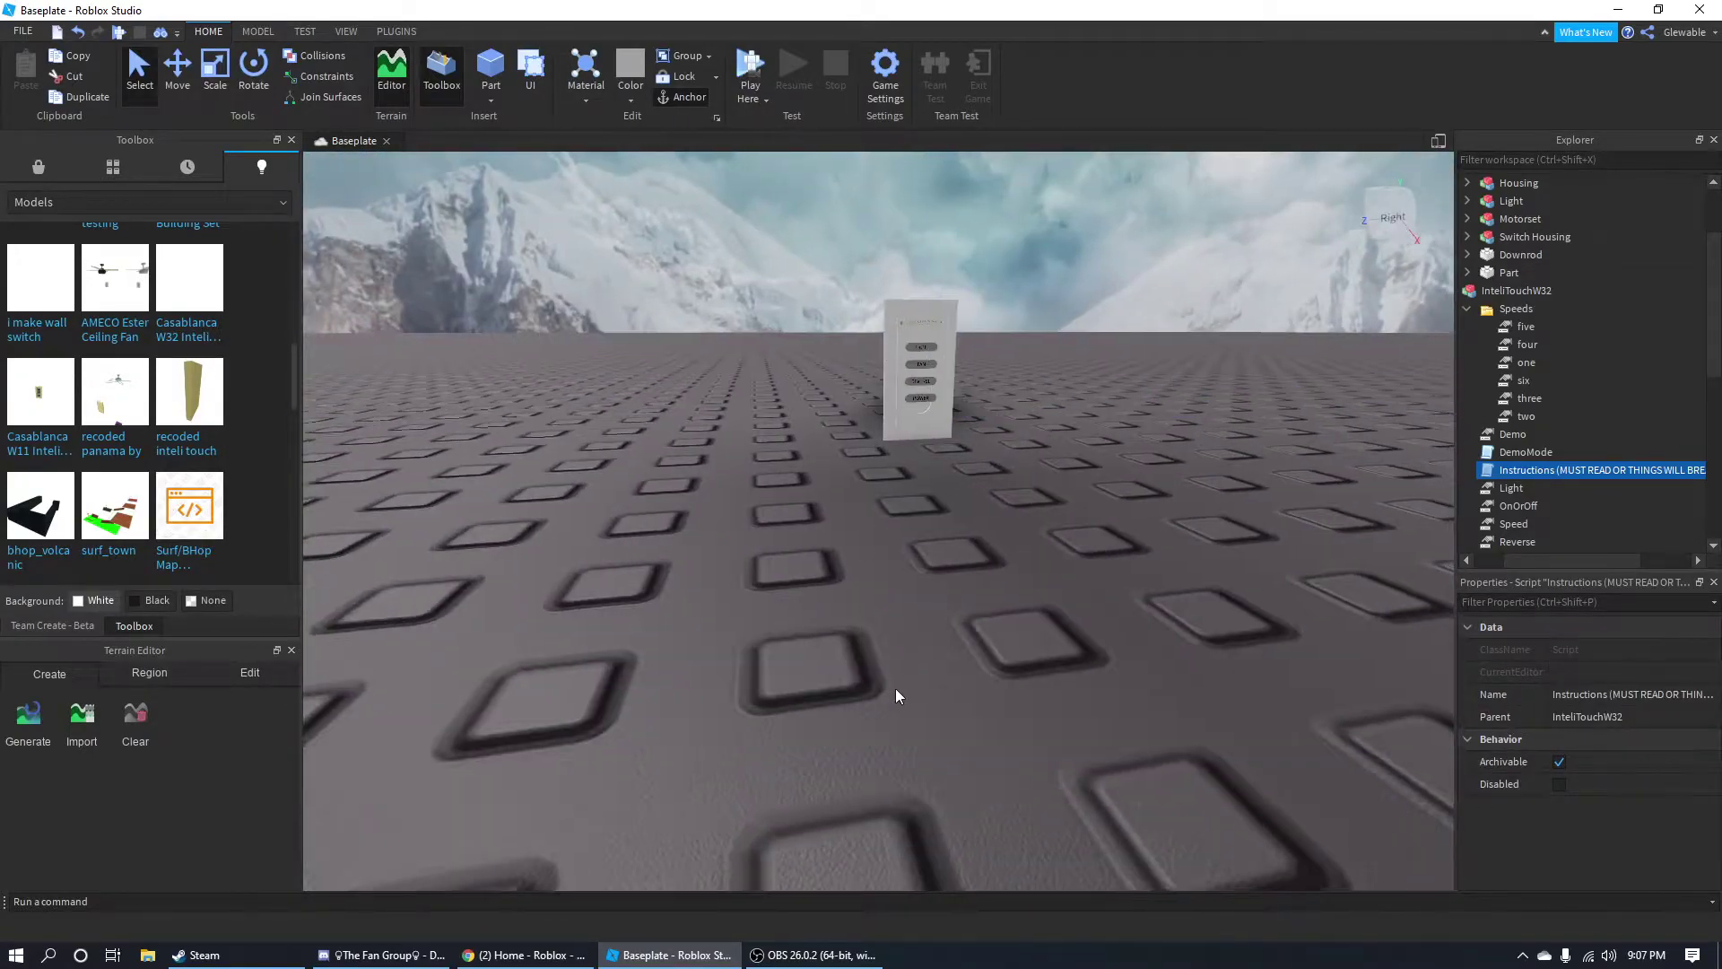
pyautogui.press('s')
pyautogui.moveTo(895, 687); pyautogui.dragTo(906, 676, button='right')
pyautogui.press('w')
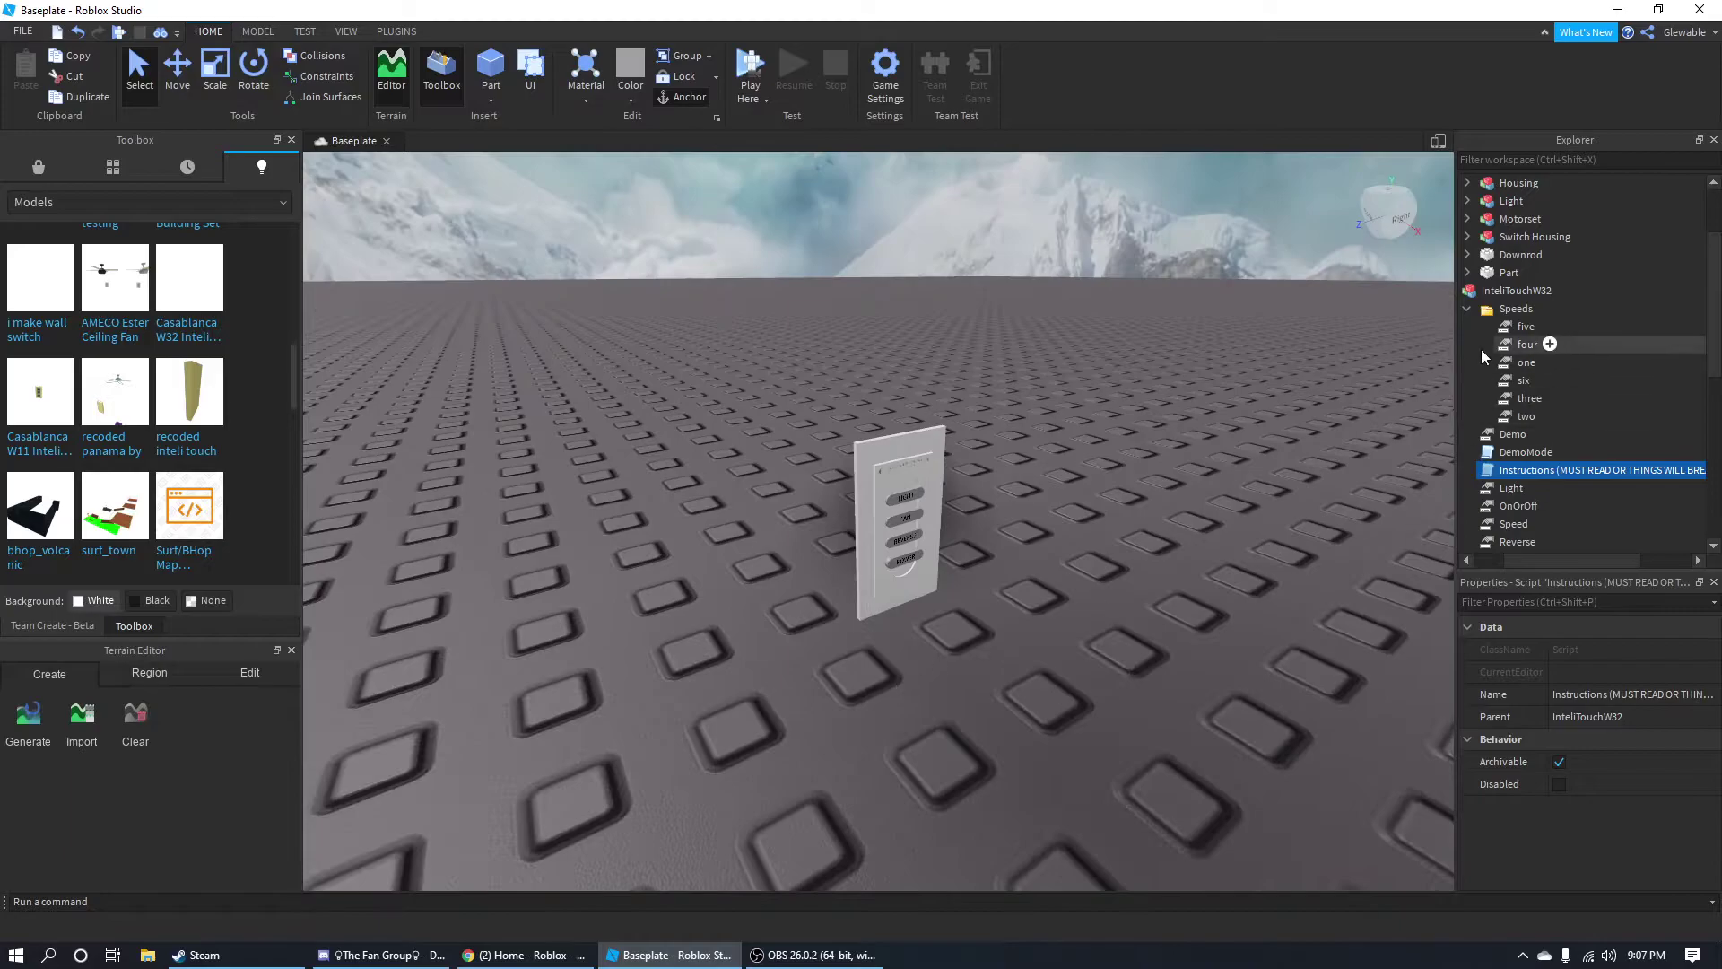
pyautogui.click(1512, 294)
pyautogui.moveTo(857, 599); pyautogui.dragTo(858, 596, button='right')
pyautogui.press('s')
pyautogui.click(176, 84)
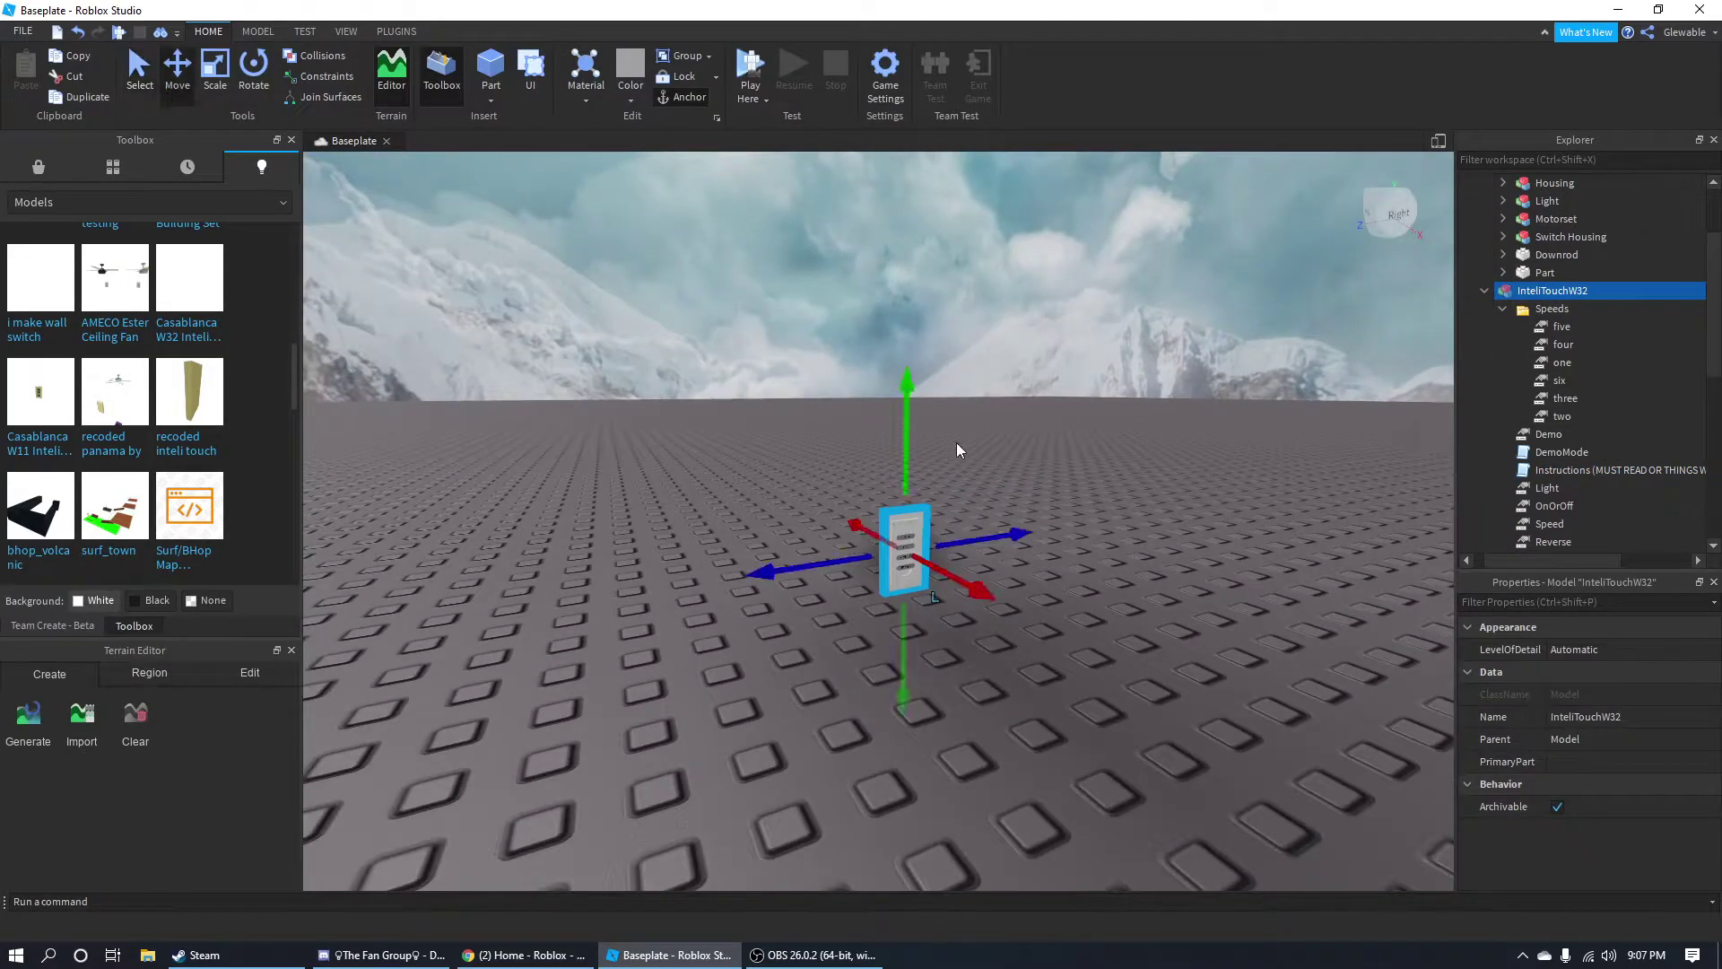
pyautogui.moveTo(906, 450); pyautogui.dragTo(904, 293)
pyautogui.click(682, 750)
# Frame the raised wall control together with the fan and start a play test.
pyautogui.press('s')
pyautogui.moveTo(681, 752); pyautogui.dragTo(681, 751, button='right')
pyautogui.press('w')
pyautogui.moveTo(881, 719); pyautogui.dragTo(883, 719, button='right')
pyautogui.press('s')
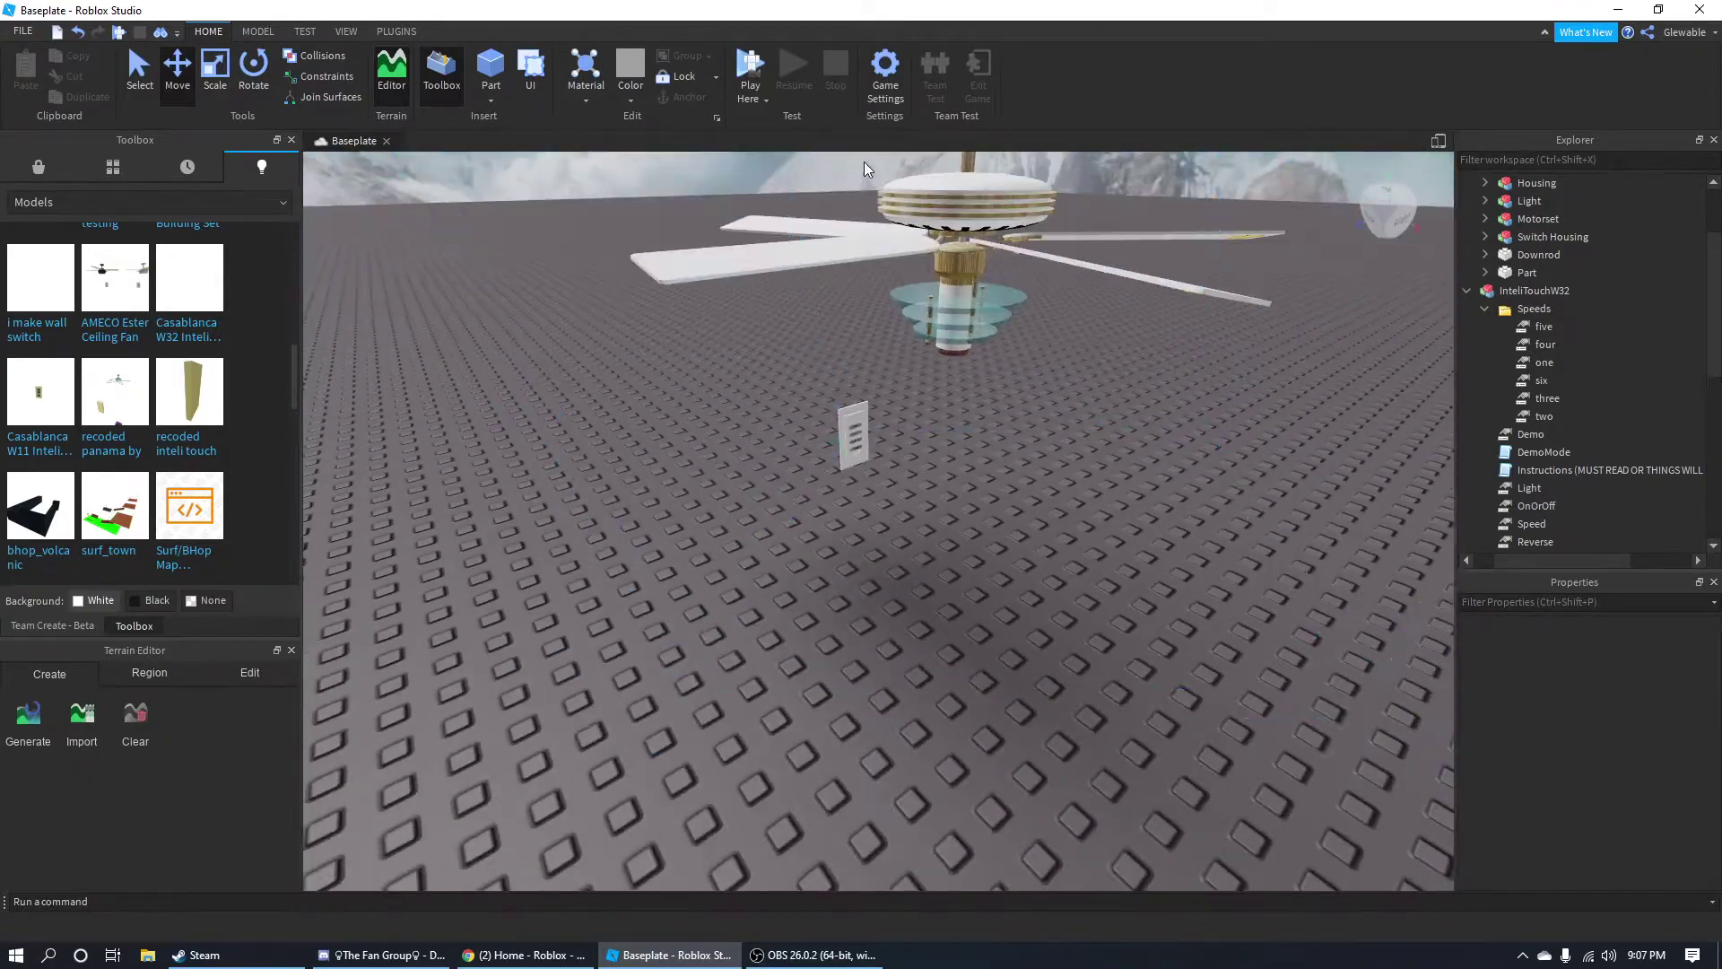
pyautogui.click(752, 68)
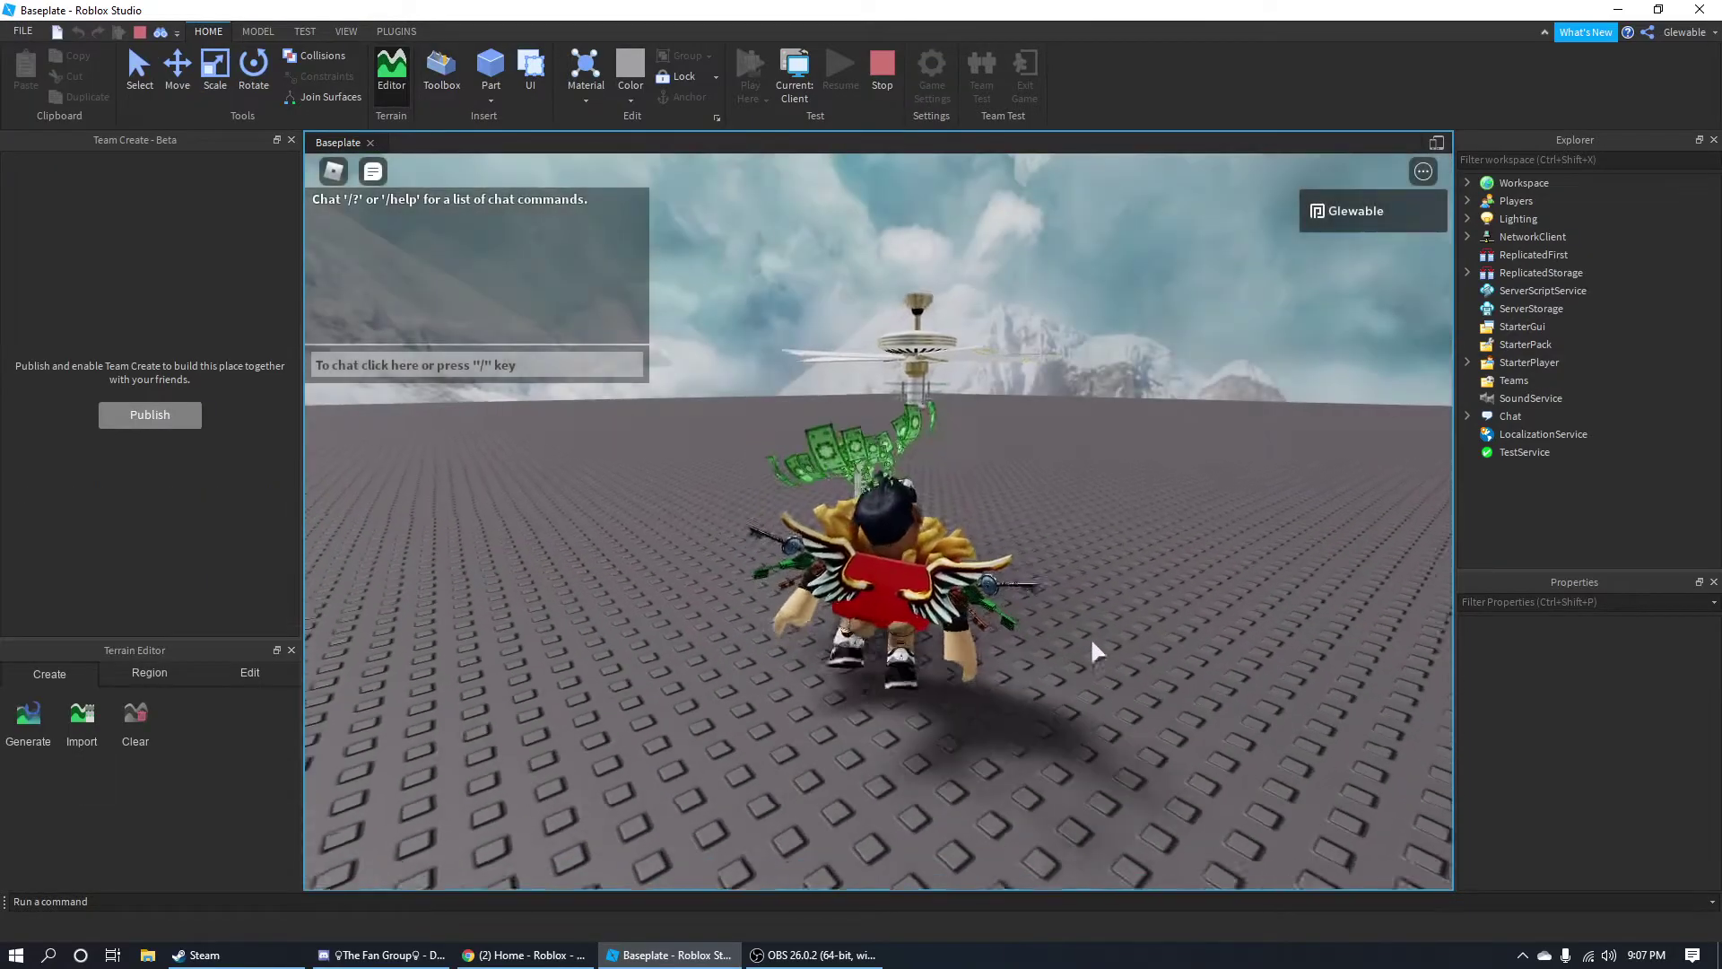
# Walk the avatar up to the wall control and turn the camera towards its buttons.
pyautogui.press('w')
pyautogui.moveTo(1166, 715); pyautogui.dragTo(1105, 612, button='right')
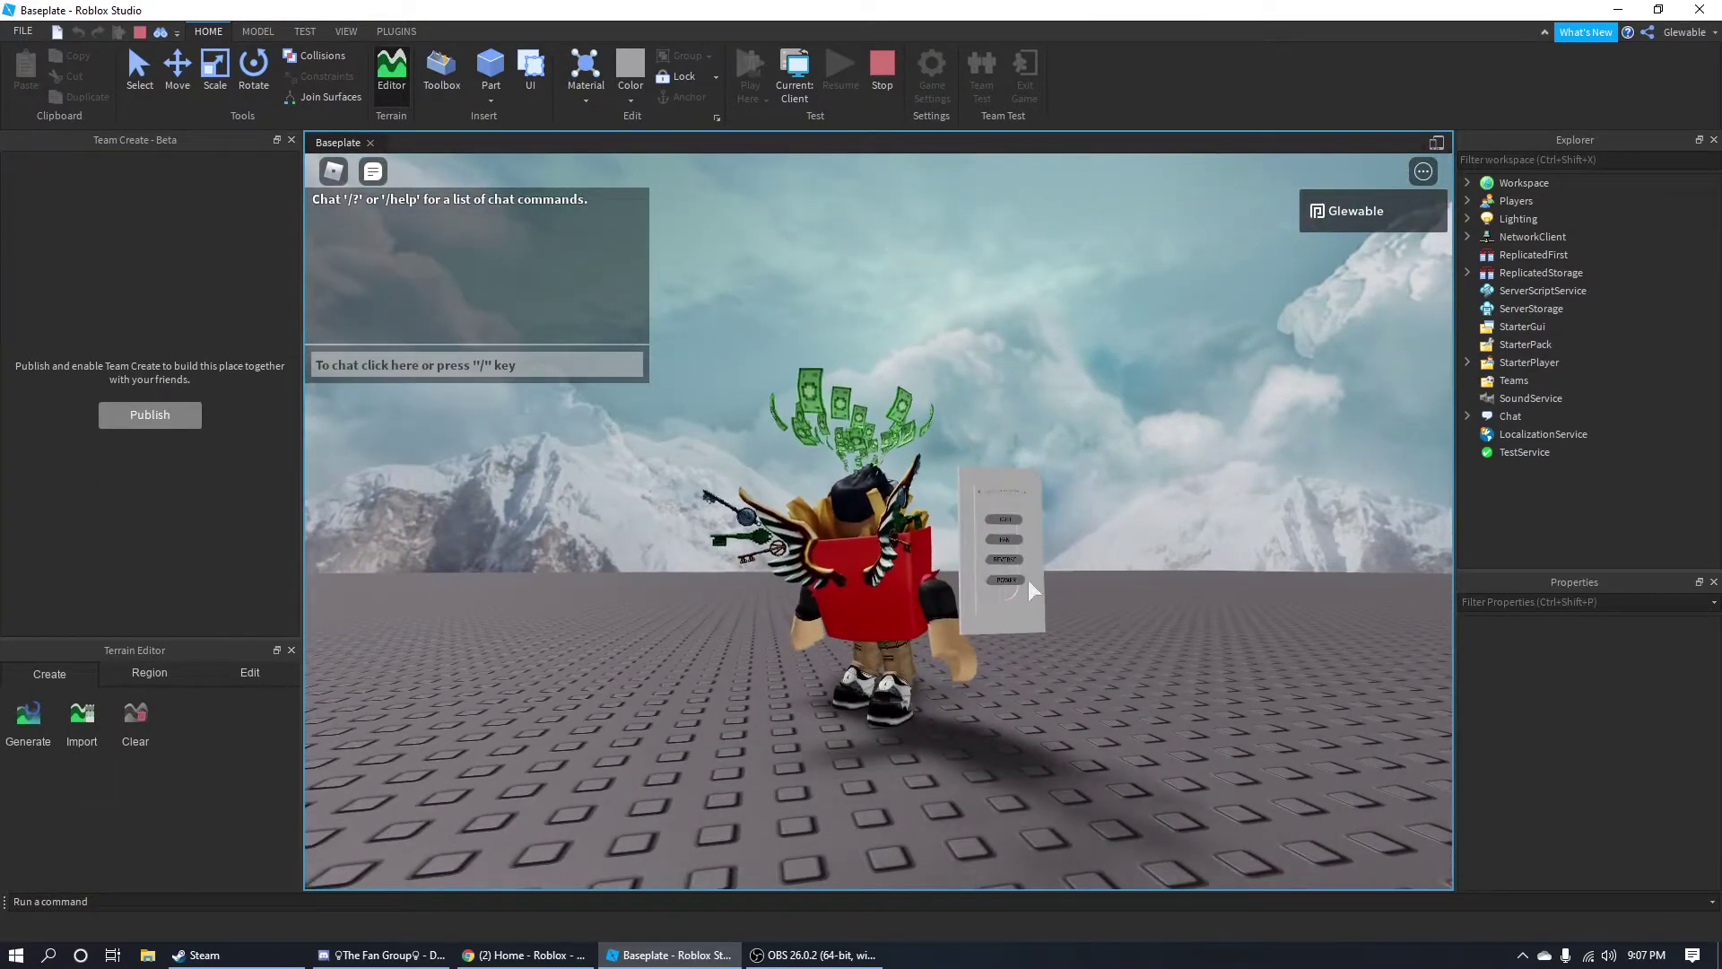
pyautogui.moveTo(1010, 583); pyautogui.dragTo(1157, 660, button='right')
pyautogui.press('d')
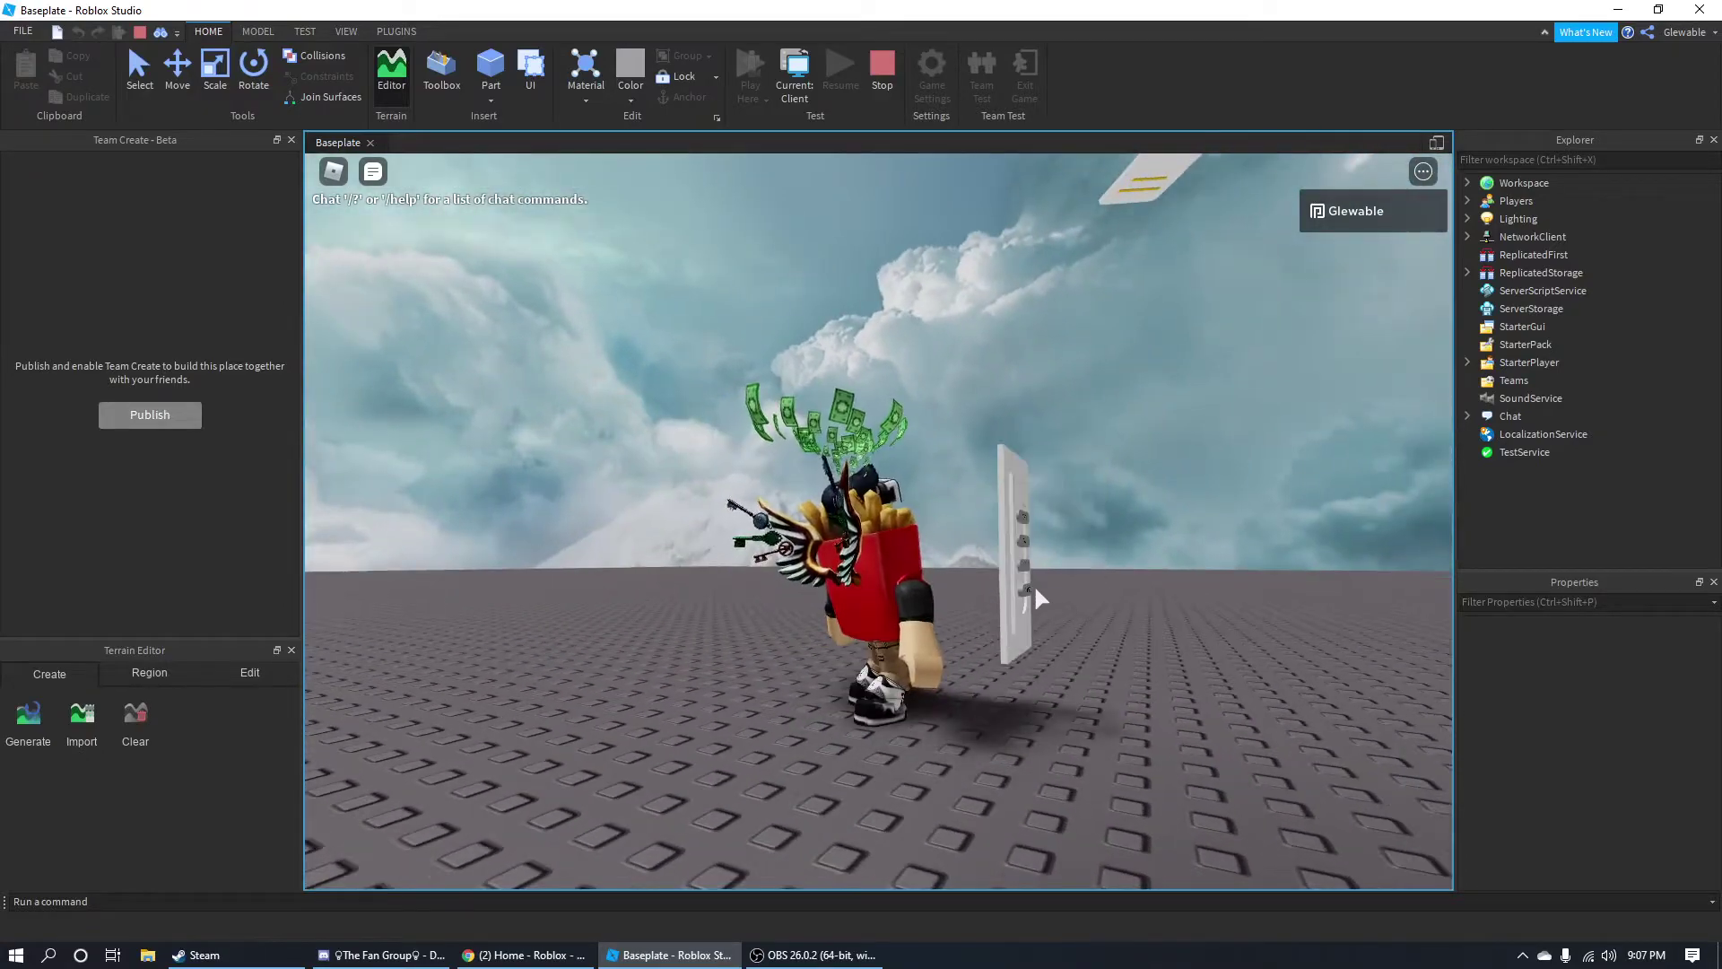
pyautogui.moveTo(1031, 592); pyautogui.dragTo(1072, 583, button='right')
pyautogui.press('d')
pyautogui.moveTo(1037, 666); pyautogui.dragTo(960, 649, button='right')
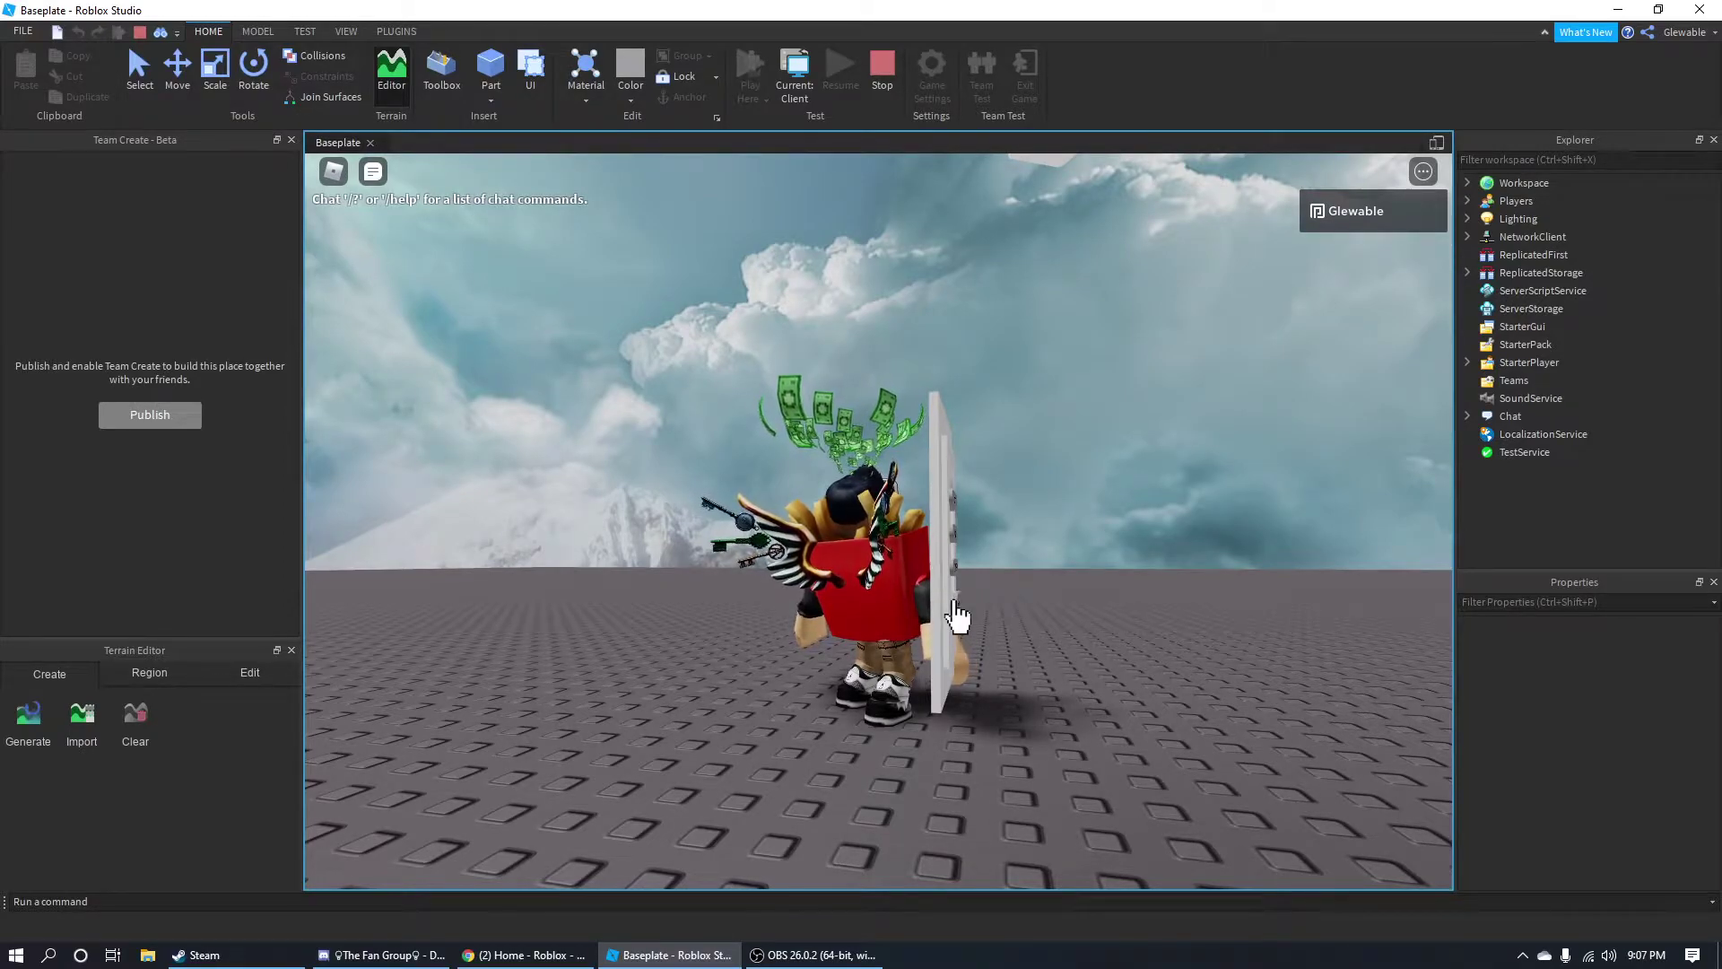
# Operate the wall control's power and fan buttons, and switch the fan's light on and off again.
pyautogui.click(978, 610)
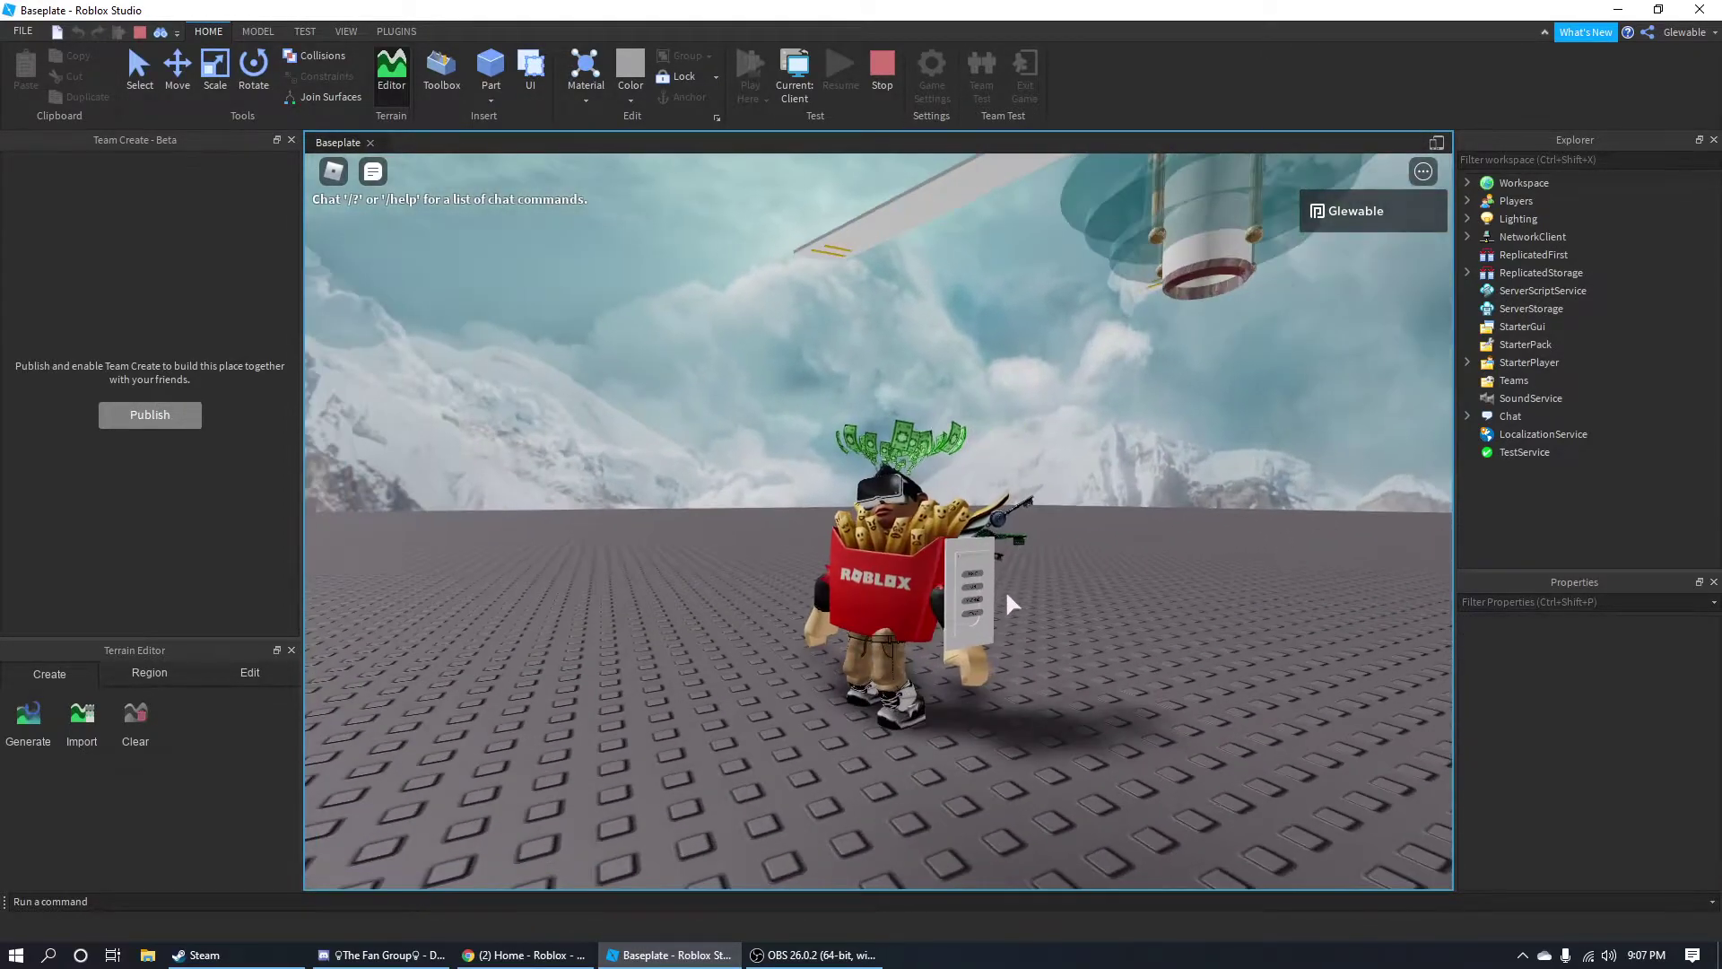
pyautogui.click(976, 585)
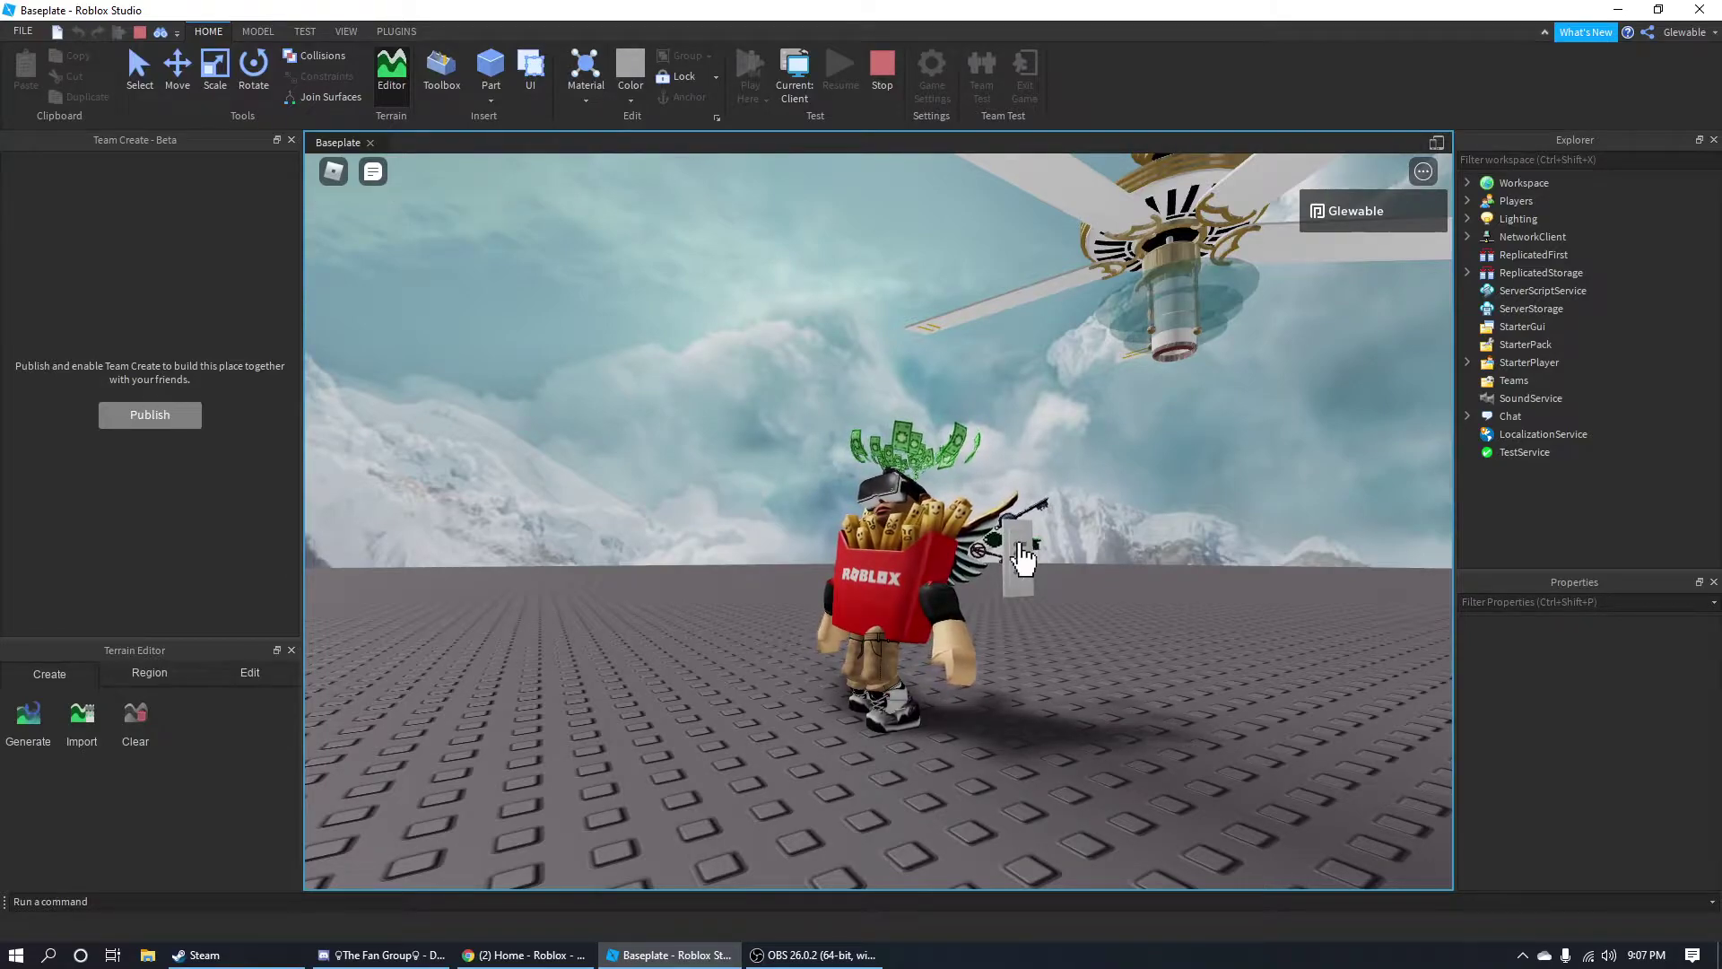
pyautogui.click(1018, 544)
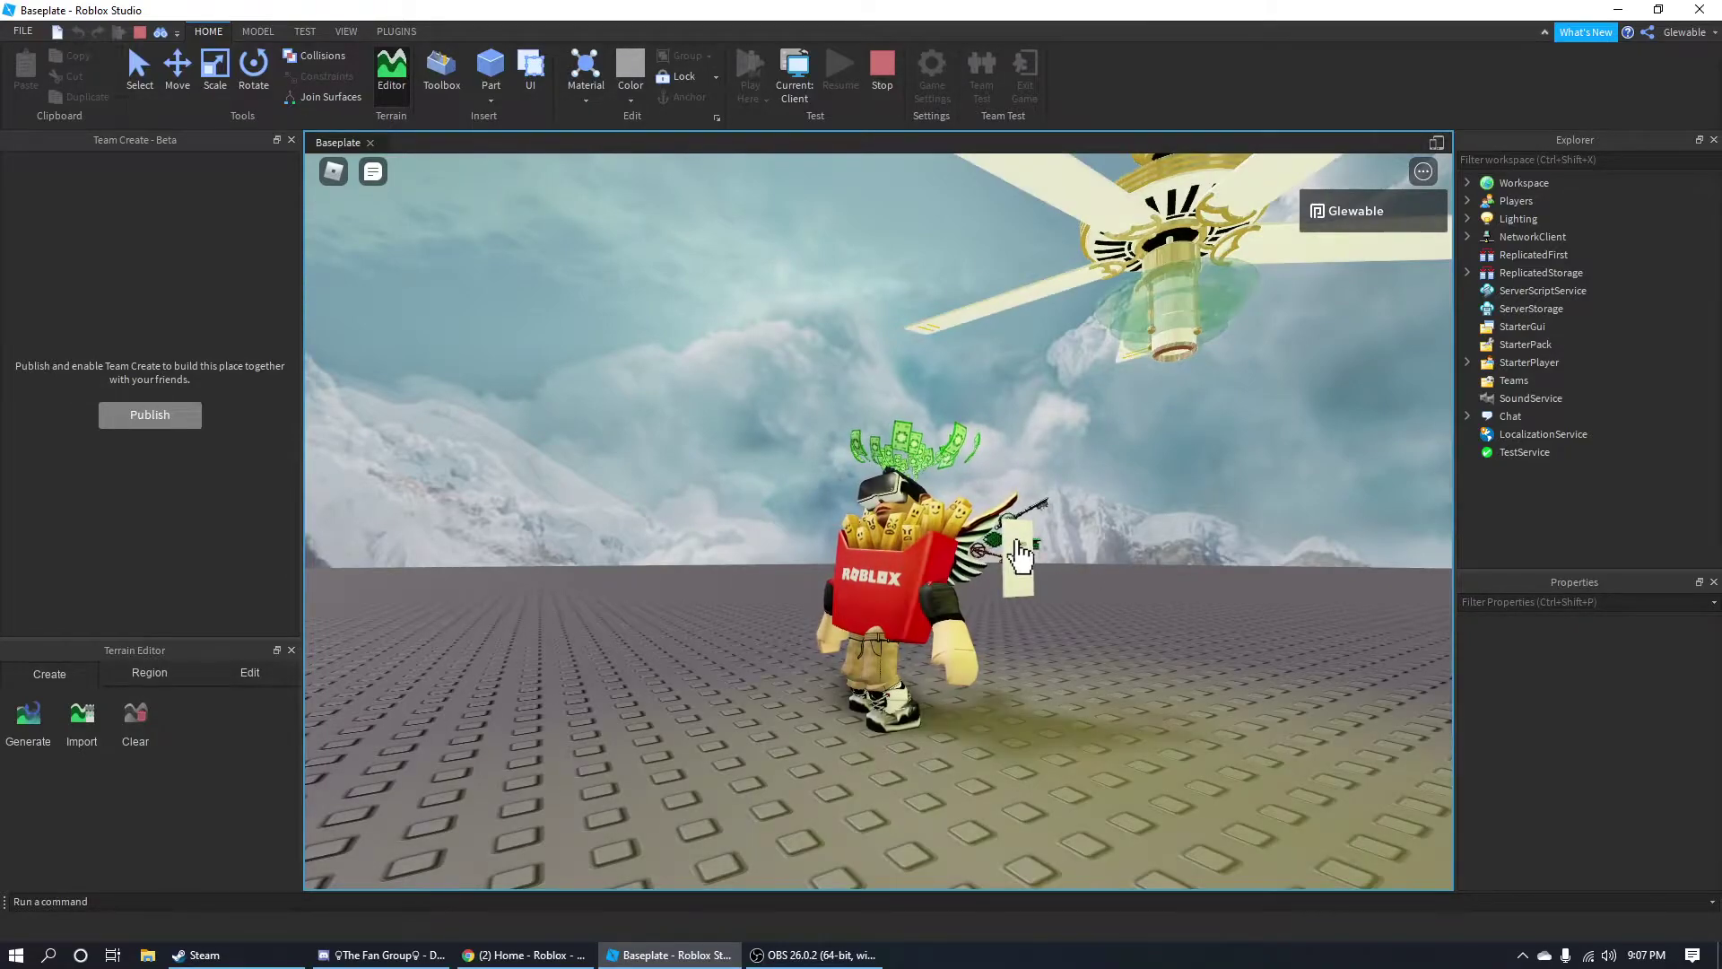
pyautogui.click(1018, 544)
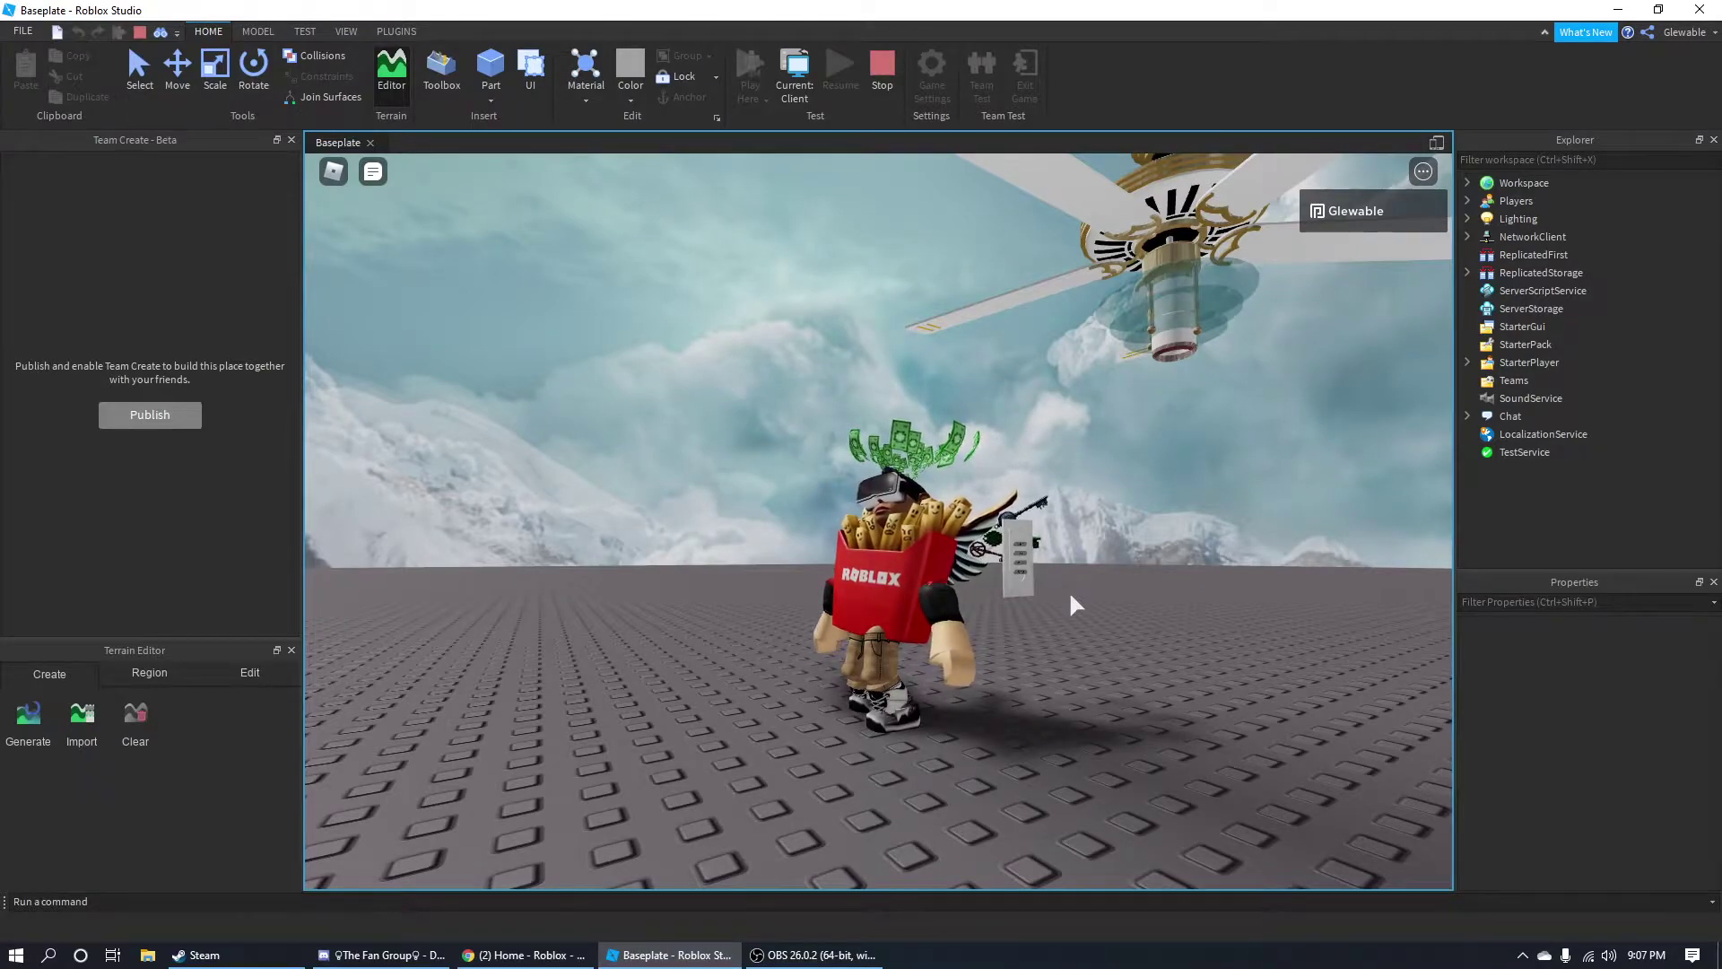
# Operate the fan button on the wall control and watch the blades spin from different angles.
pyautogui.moveTo(1069, 590); pyautogui.dragTo(1163, 570, button='right')
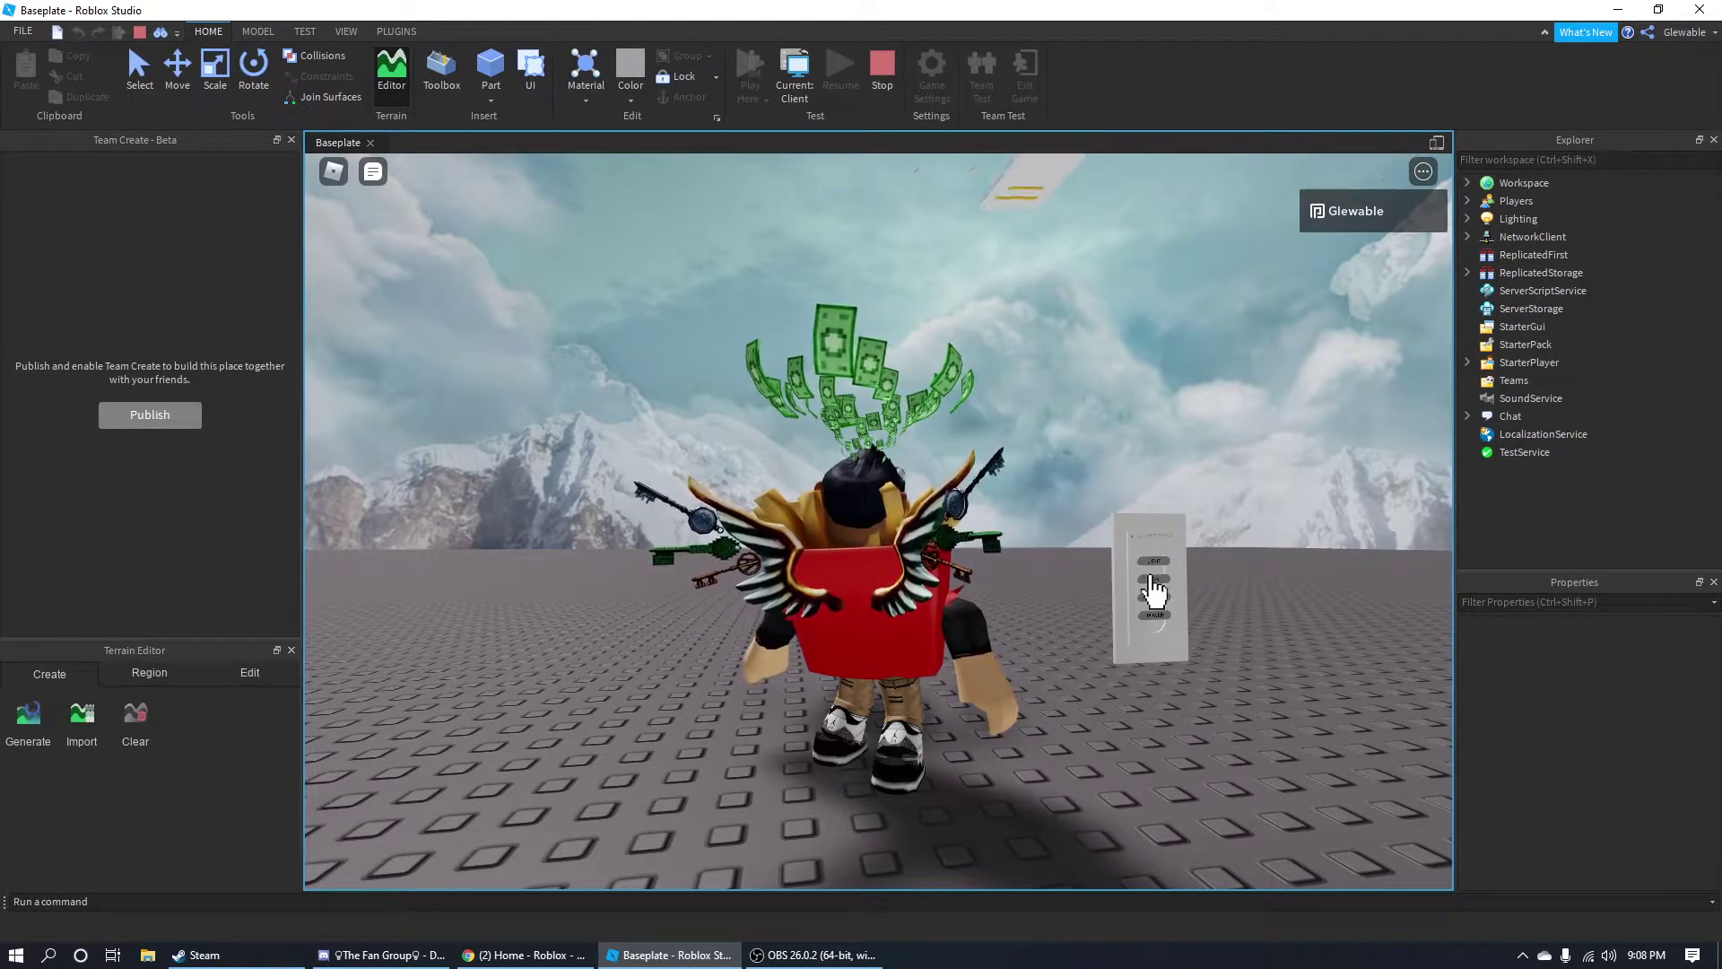
pyautogui.click(1154, 583)
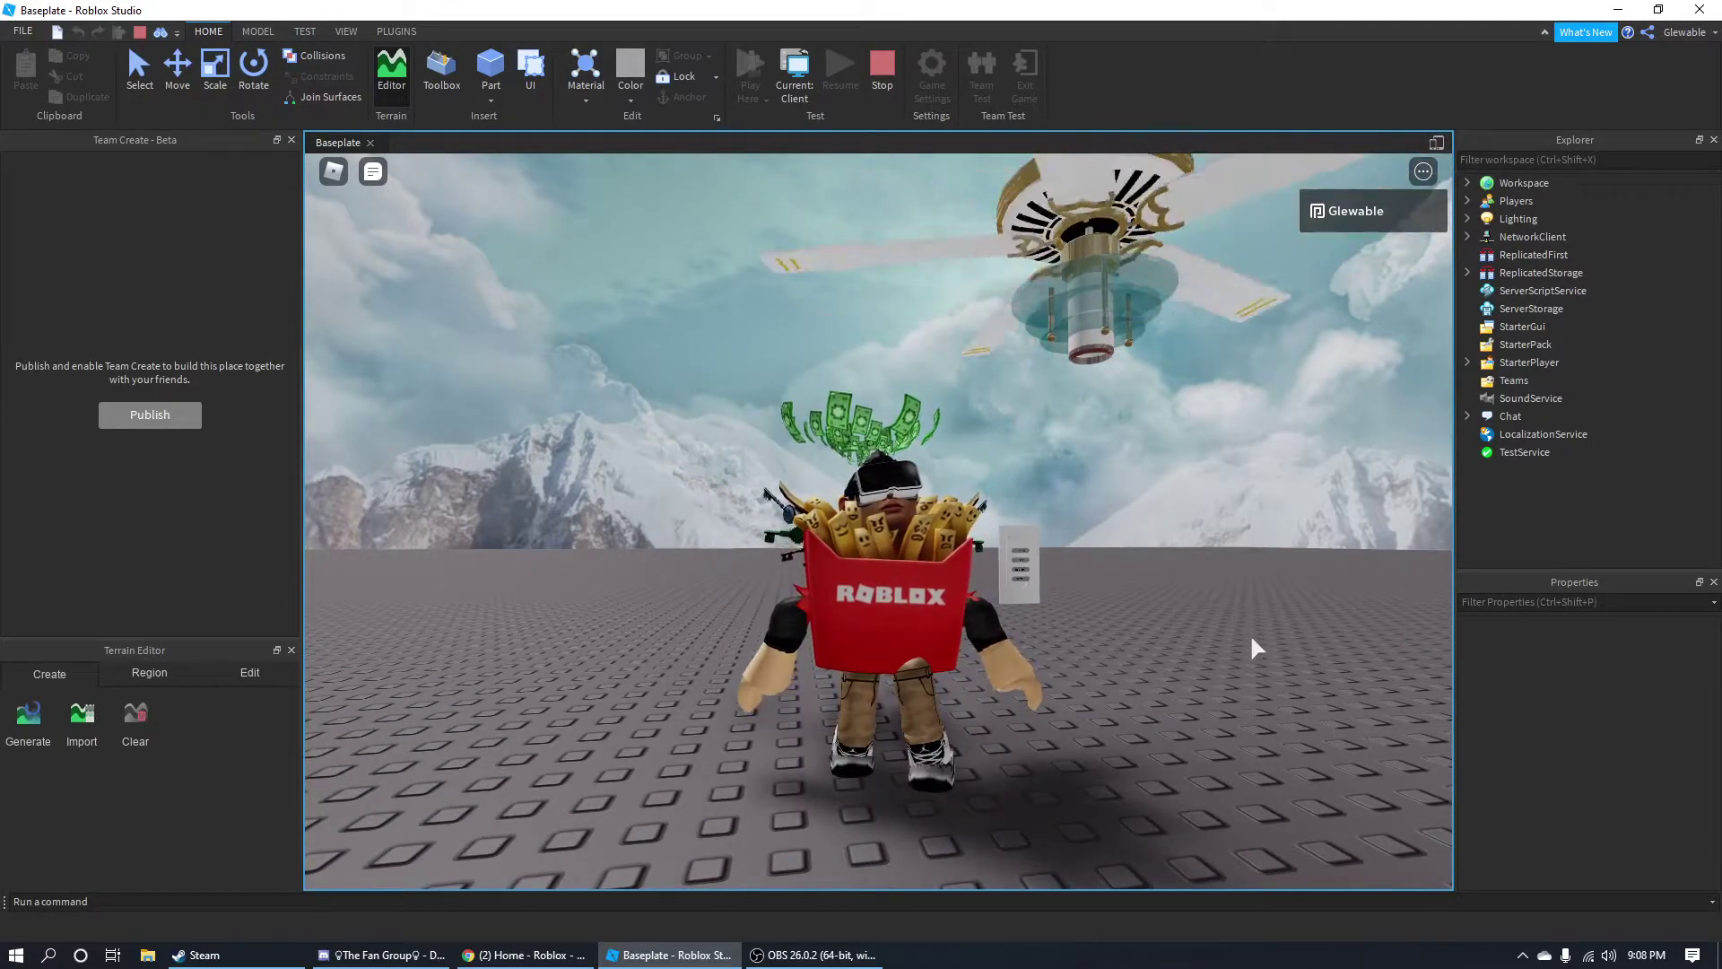
pyautogui.press('w')
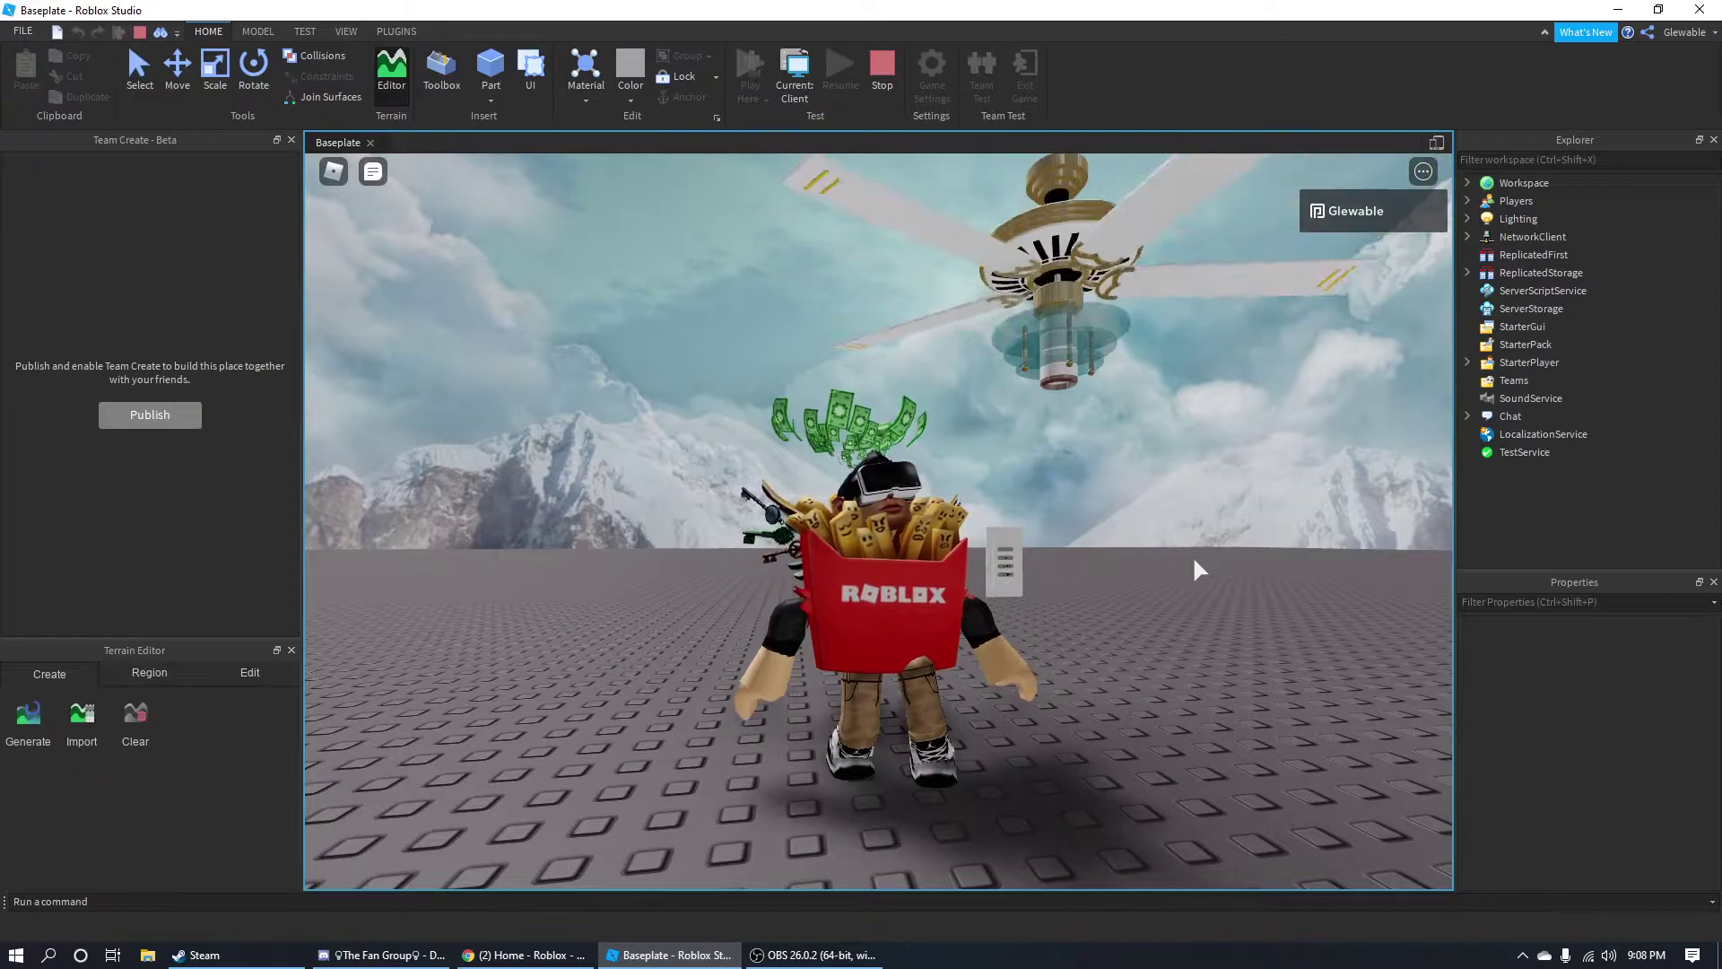
pyautogui.moveTo(1192, 556); pyautogui.dragTo(1172, 631, button='right')
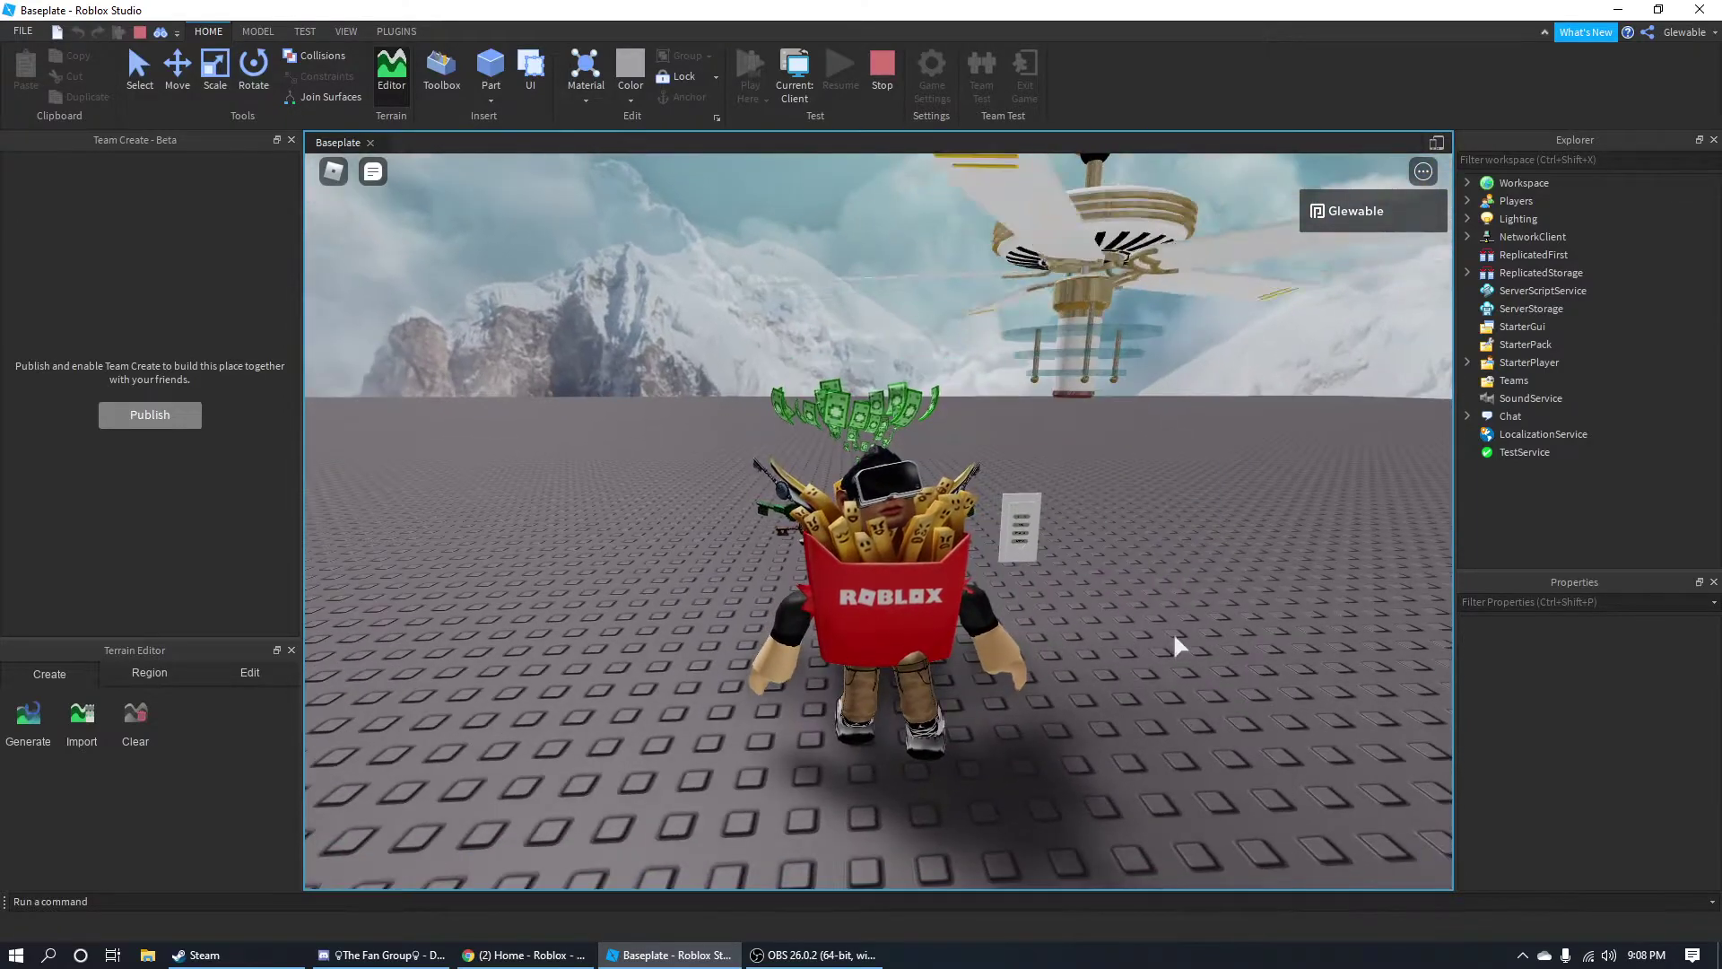
pyautogui.moveTo(1139, 698); pyautogui.dragTo(1122, 732, button='right')
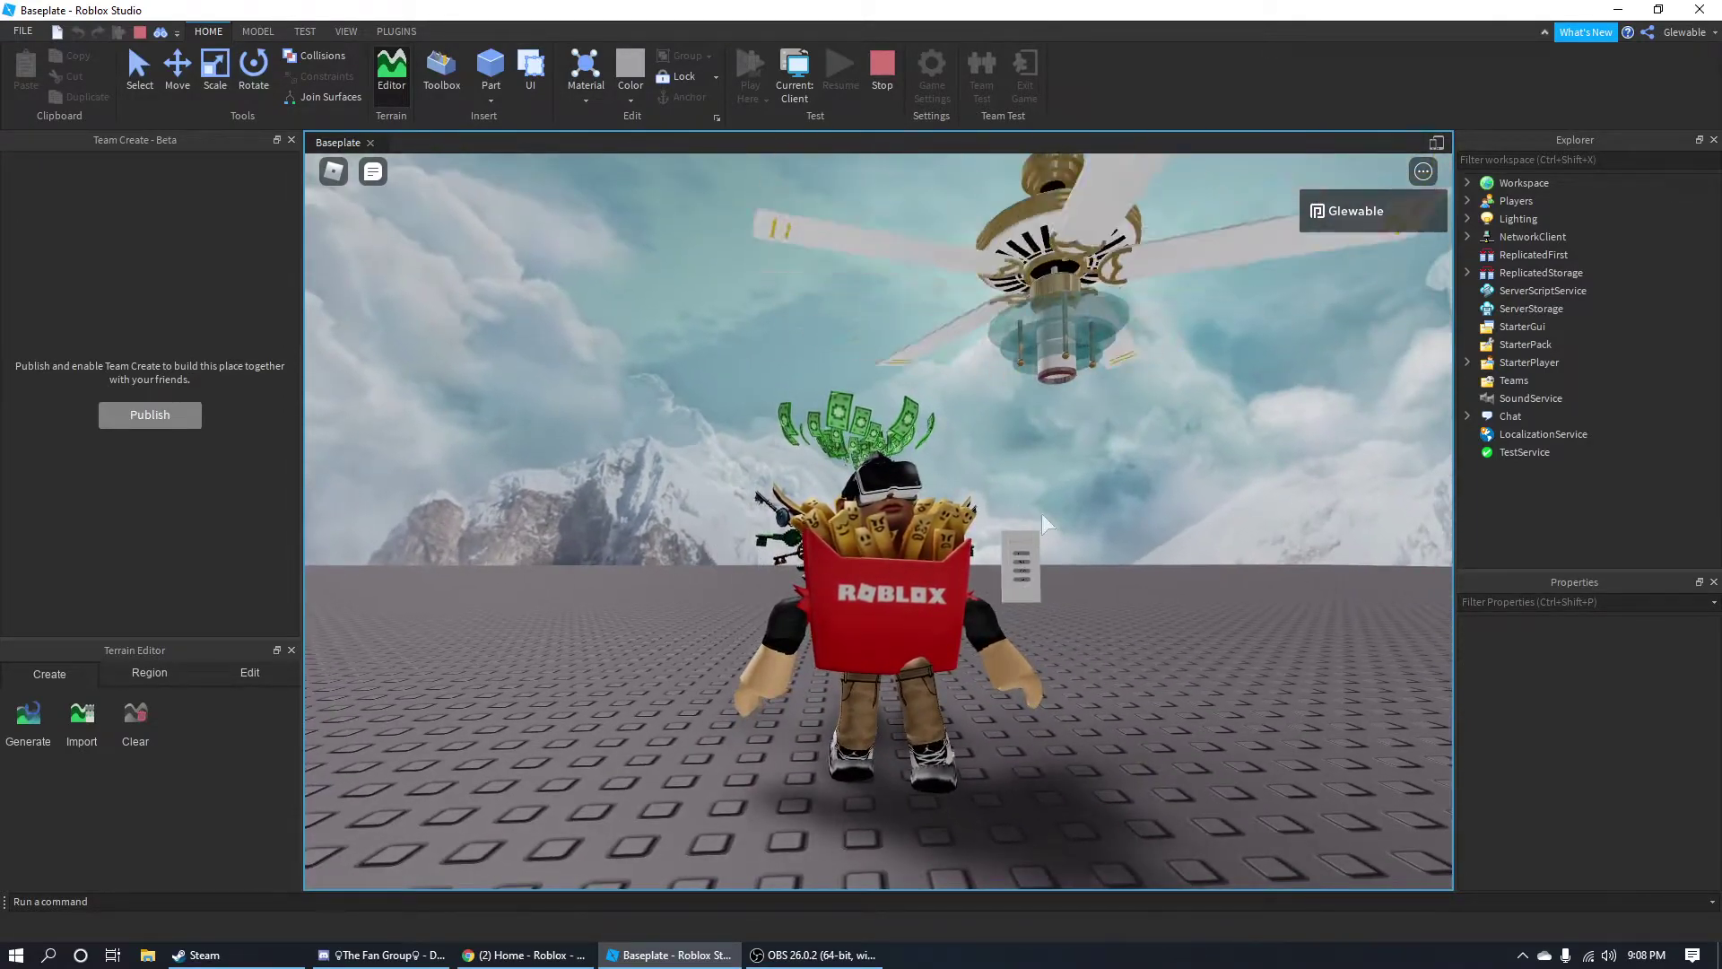
# Show the Output window and operate the wall control again while watching the fan.
pyautogui.click(346, 32)
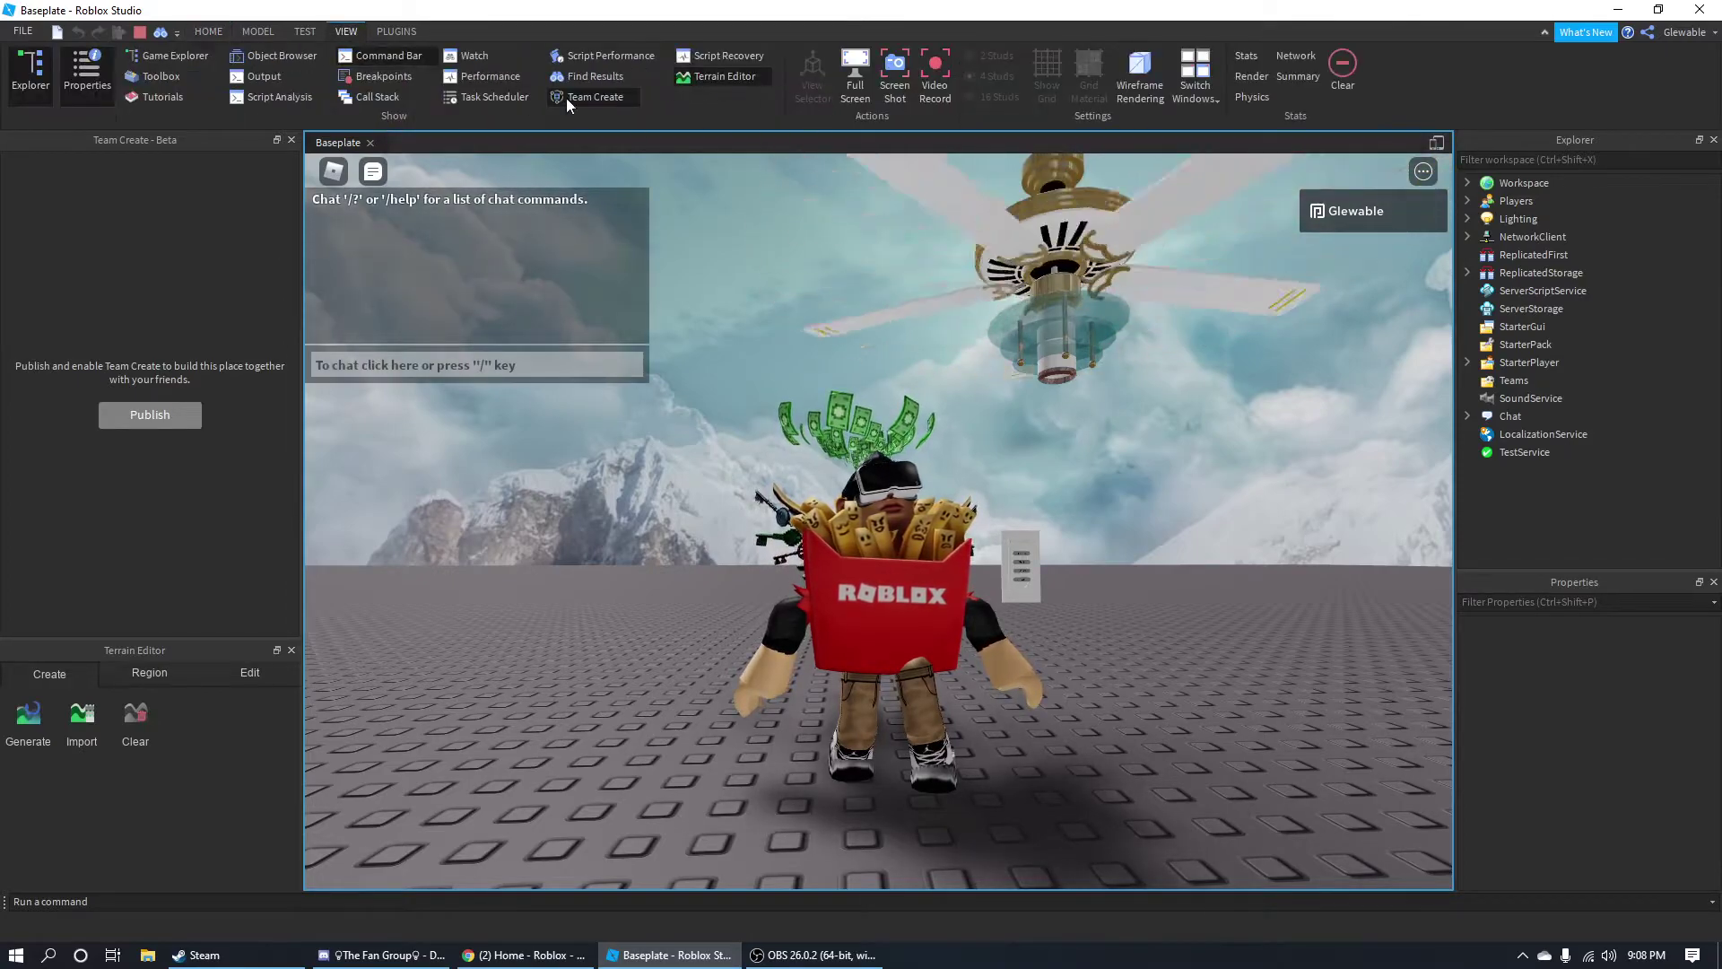
pyautogui.click(260, 76)
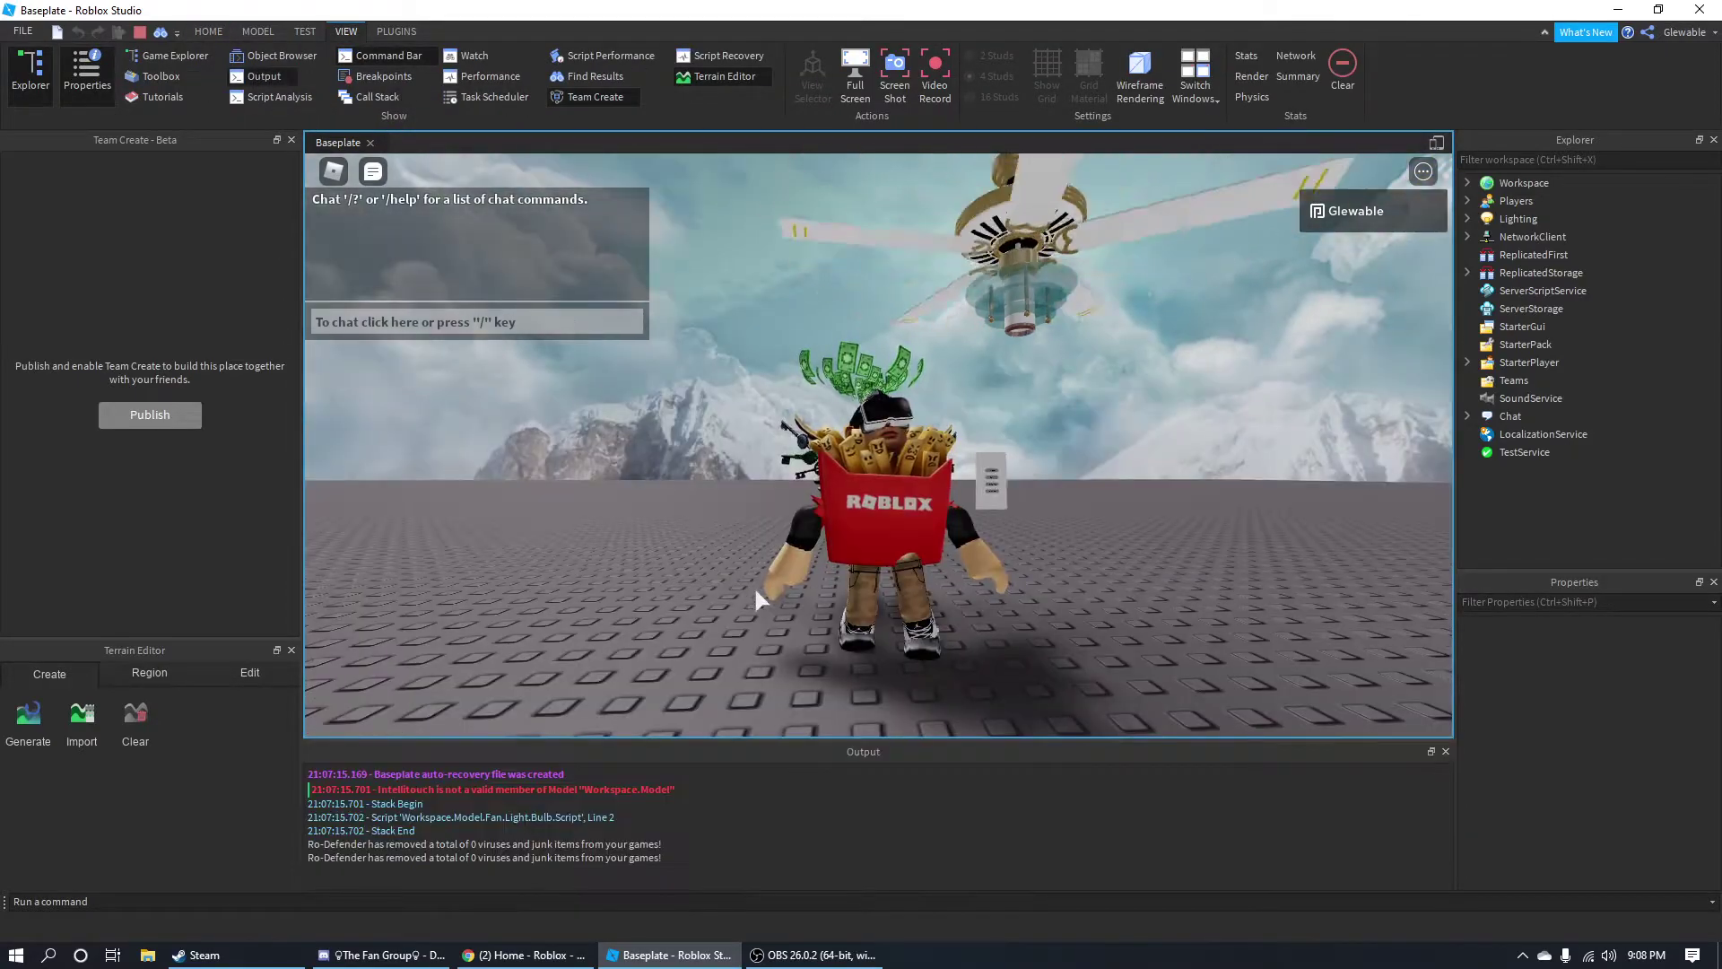
pyautogui.press('w')
pyautogui.click(1080, 512)
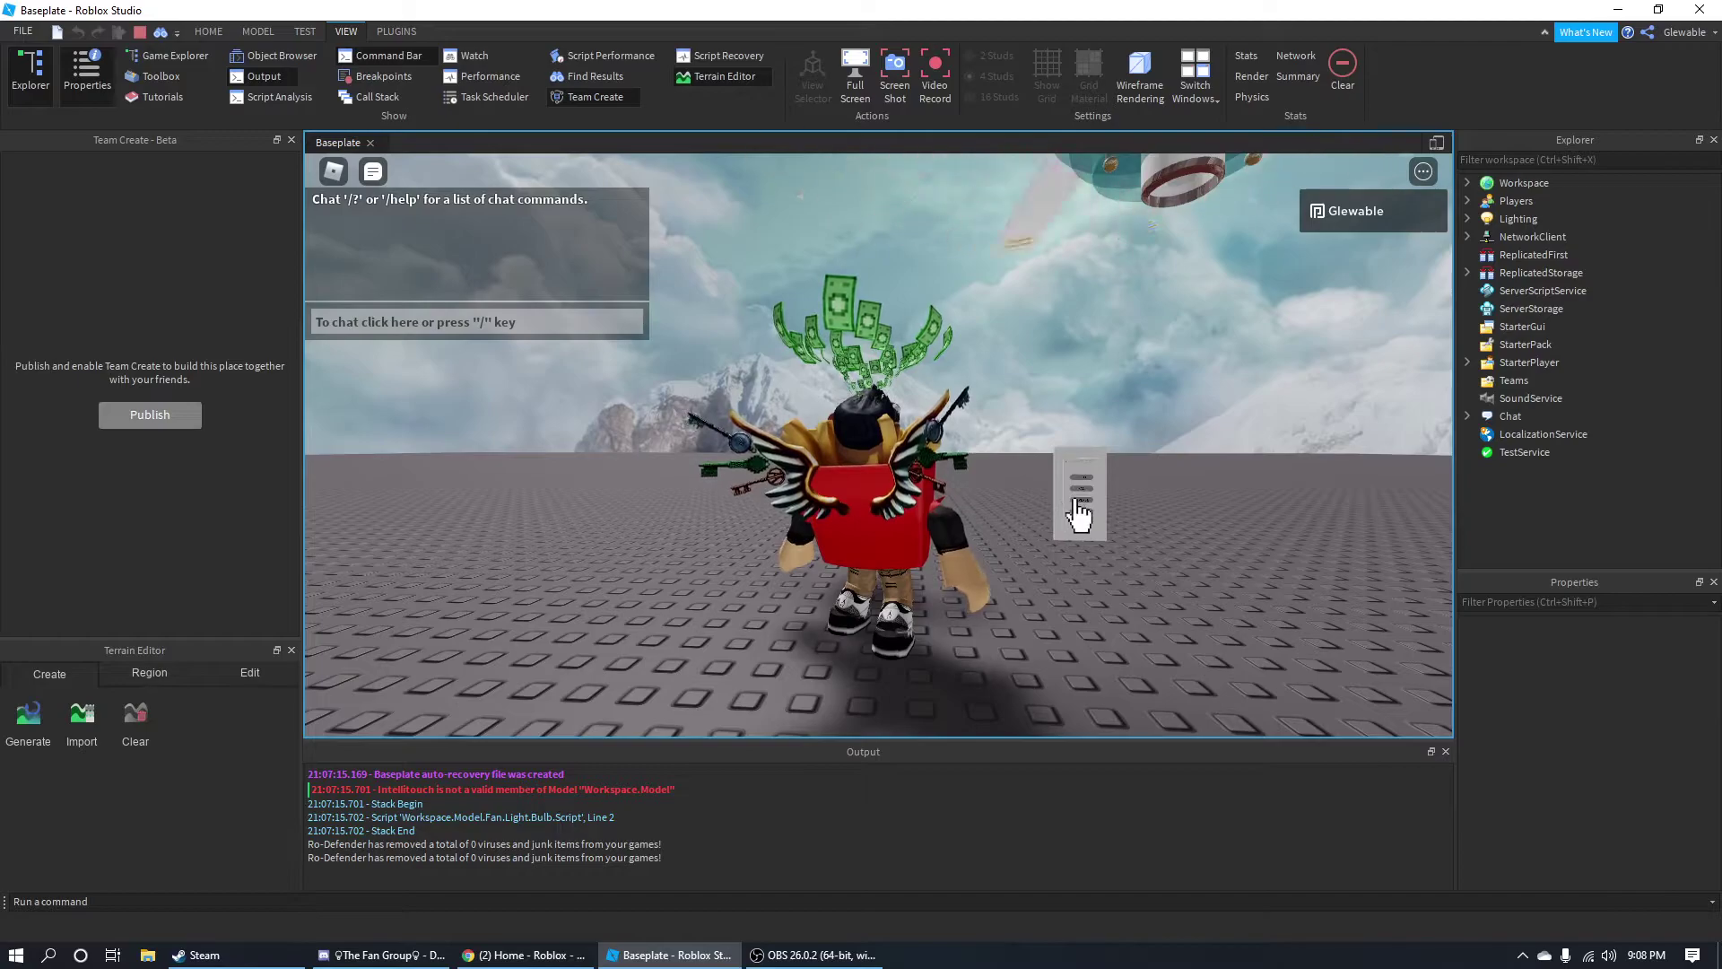
pyautogui.press('s')
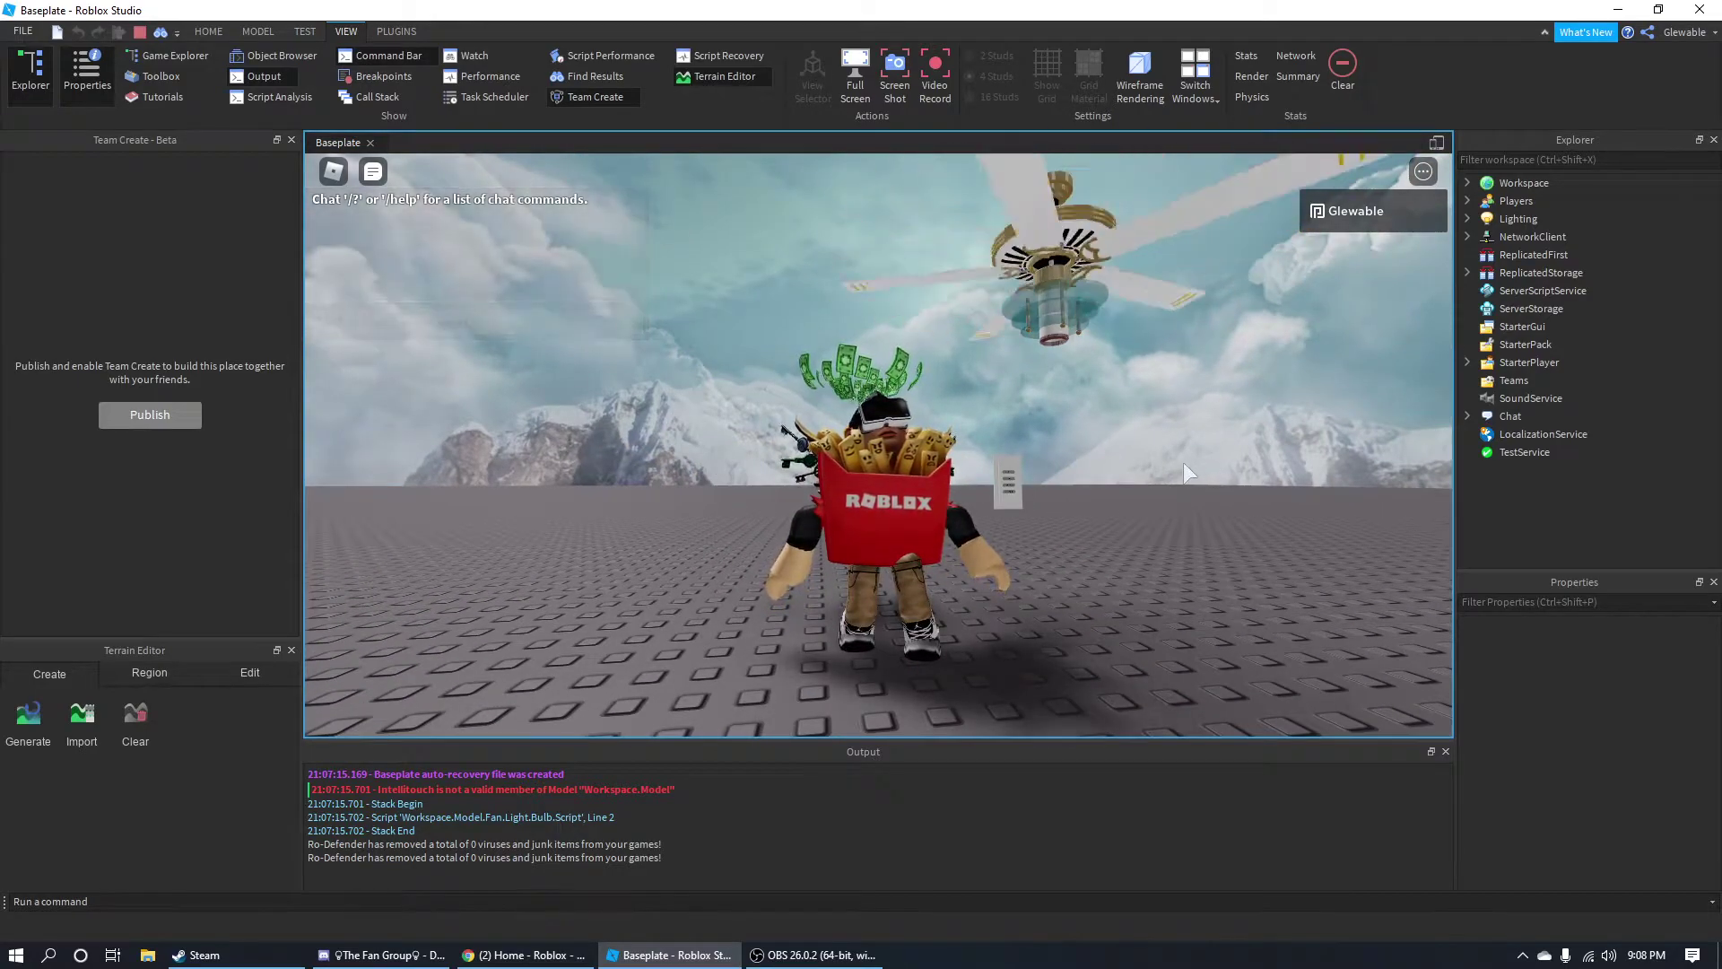
# Walk the avatar to the wall control, switch the fan's light on and off again, and back away to view the fan.
pyautogui.press('w')
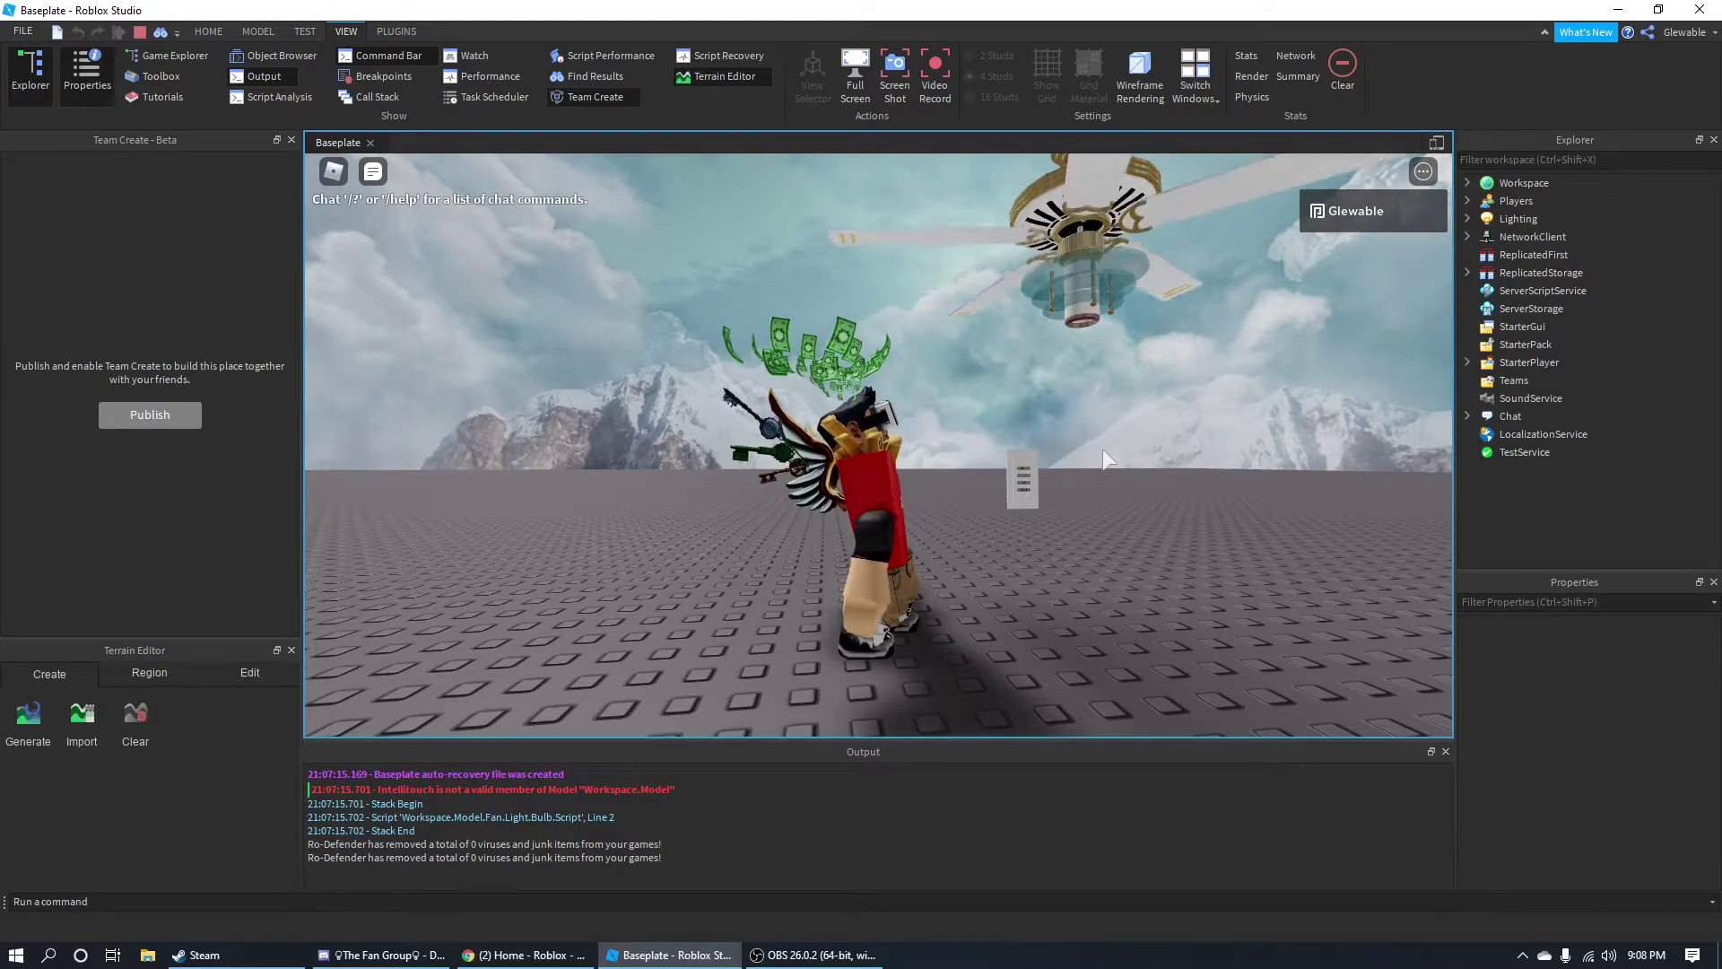
pyautogui.moveTo(1048, 504); pyautogui.dragTo(1047, 506, button='right')
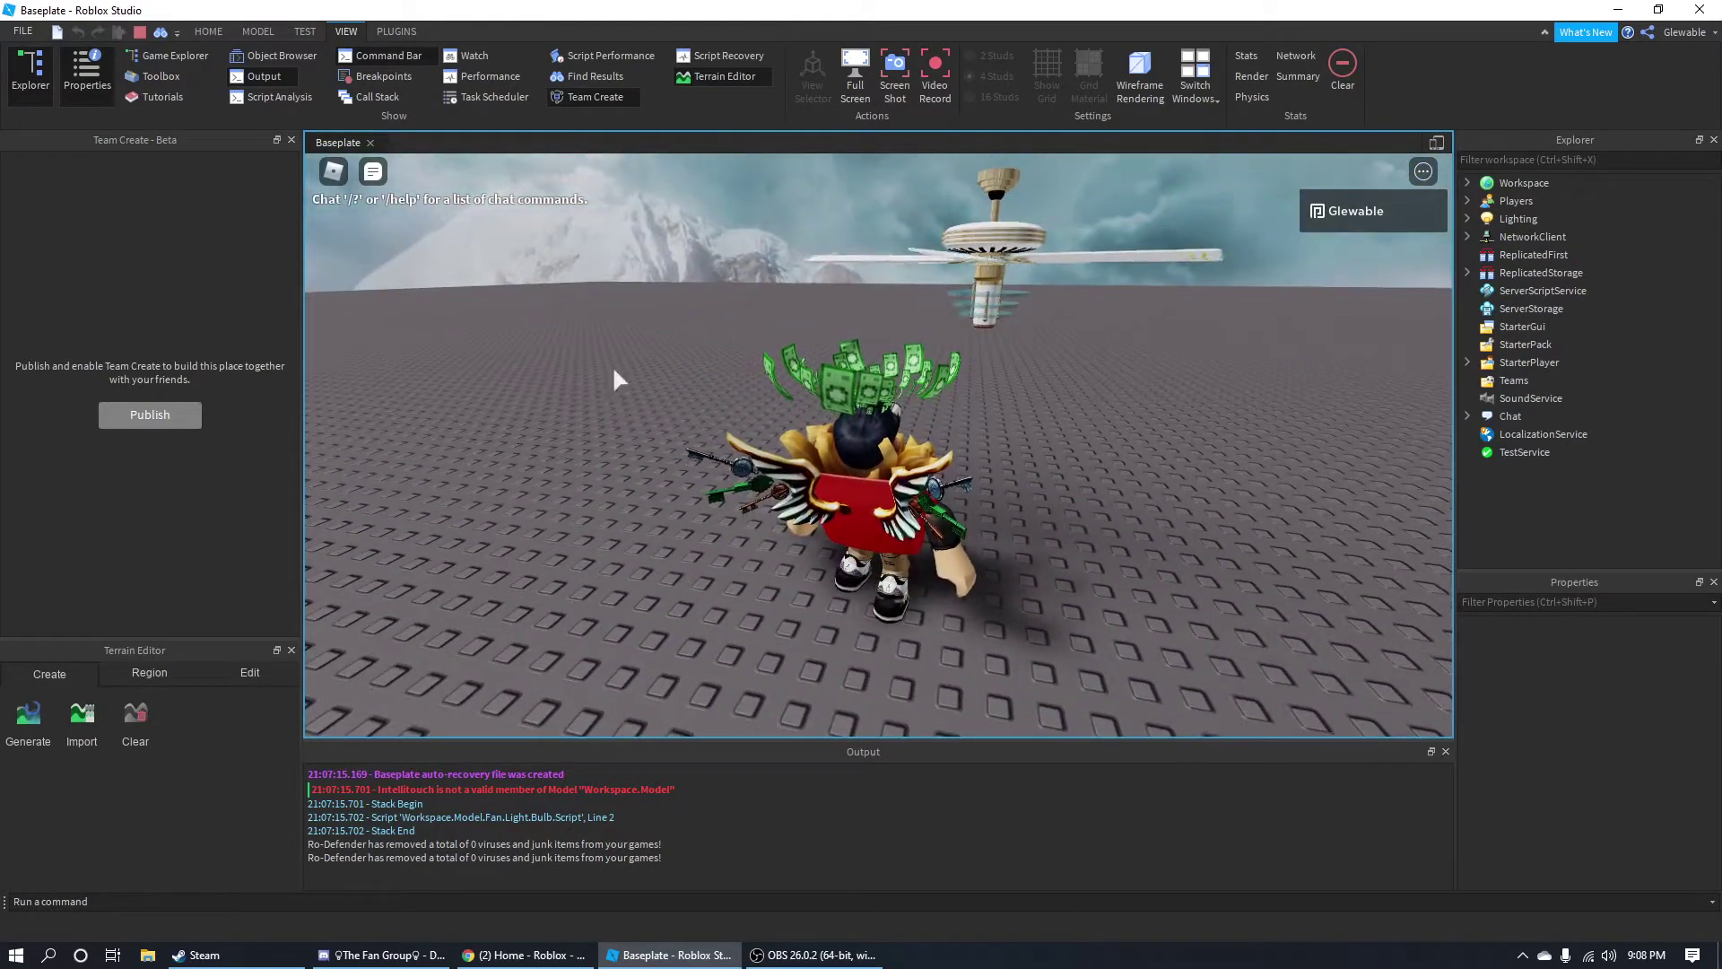
pyautogui.moveTo(1236, 363); pyautogui.dragTo(1238, 364, button='right')
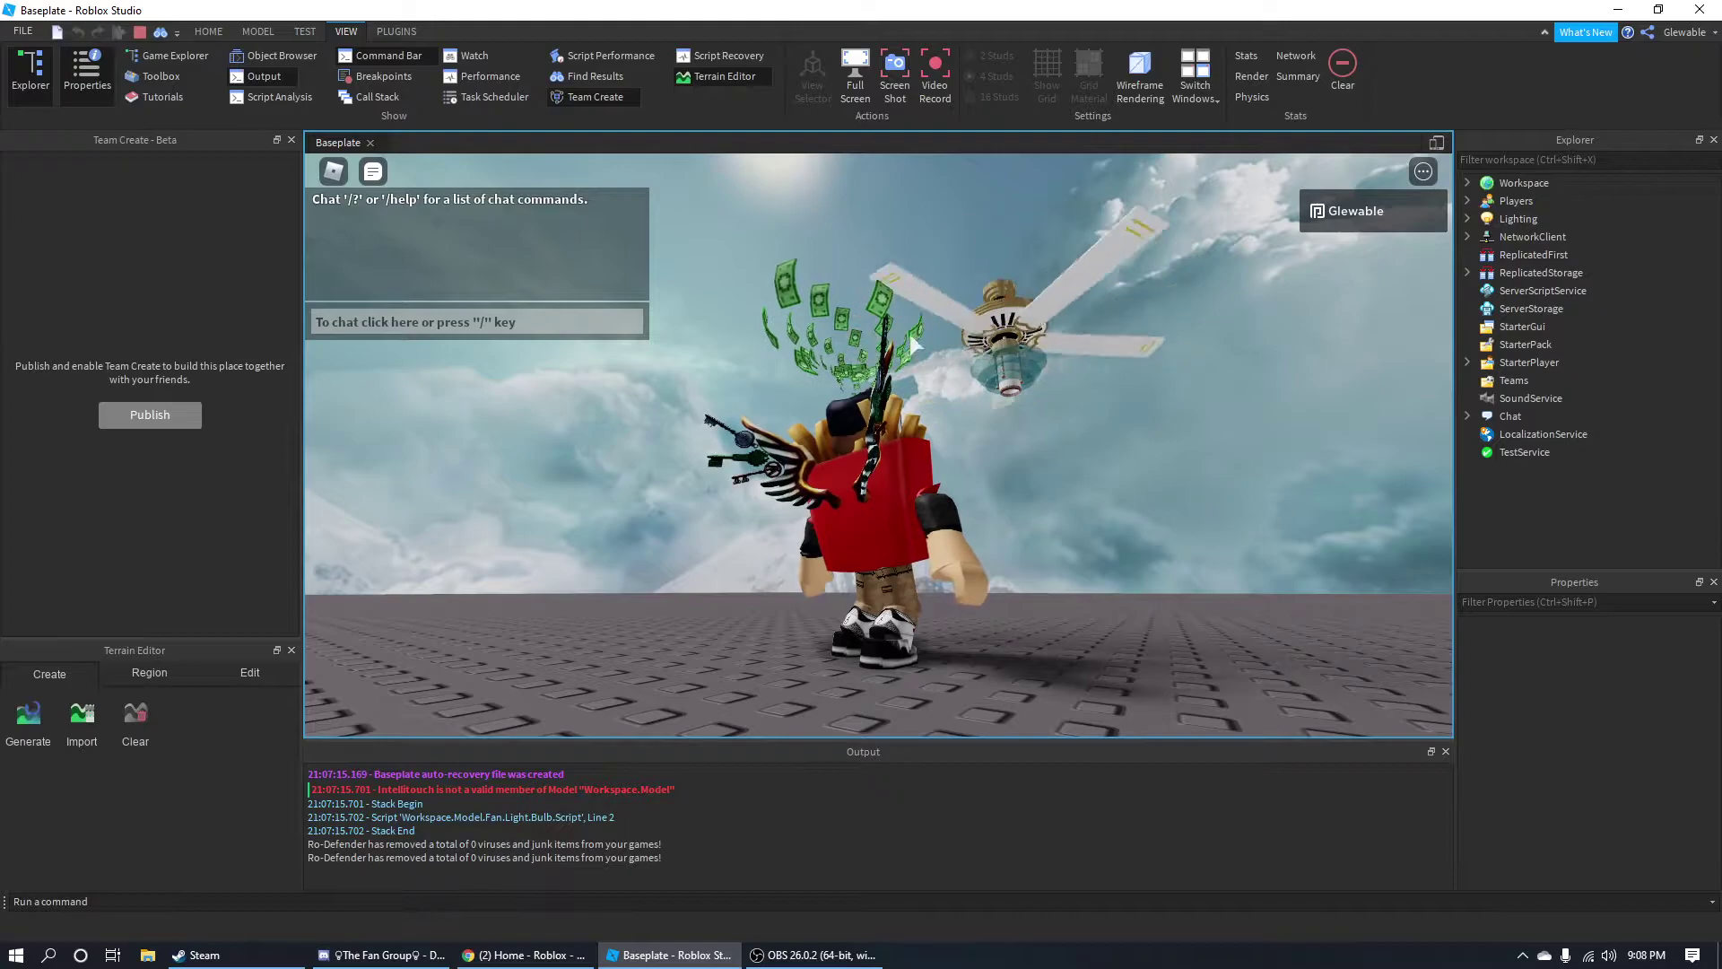
pyautogui.moveTo(1073, 386); pyautogui.dragTo(1135, 583, button='right')
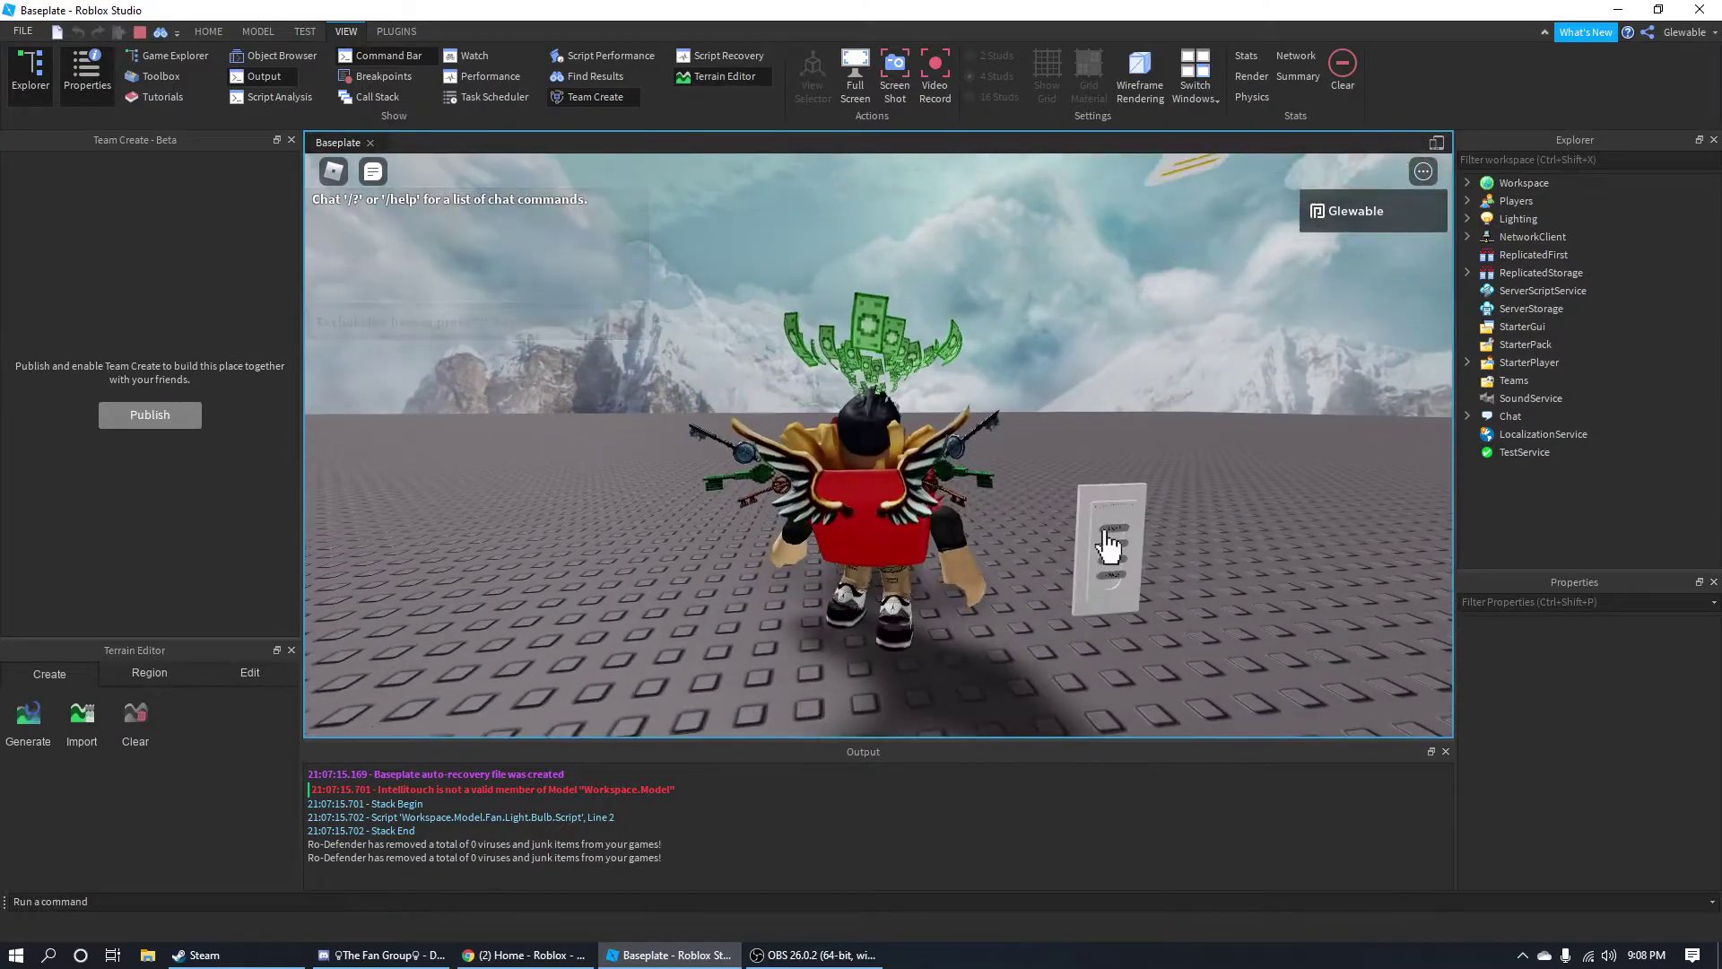
pyautogui.click(1106, 534)
pyautogui.press('s')
pyautogui.moveTo(1256, 561); pyautogui.dragTo(1225, 563, button='right')
pyautogui.press('w')
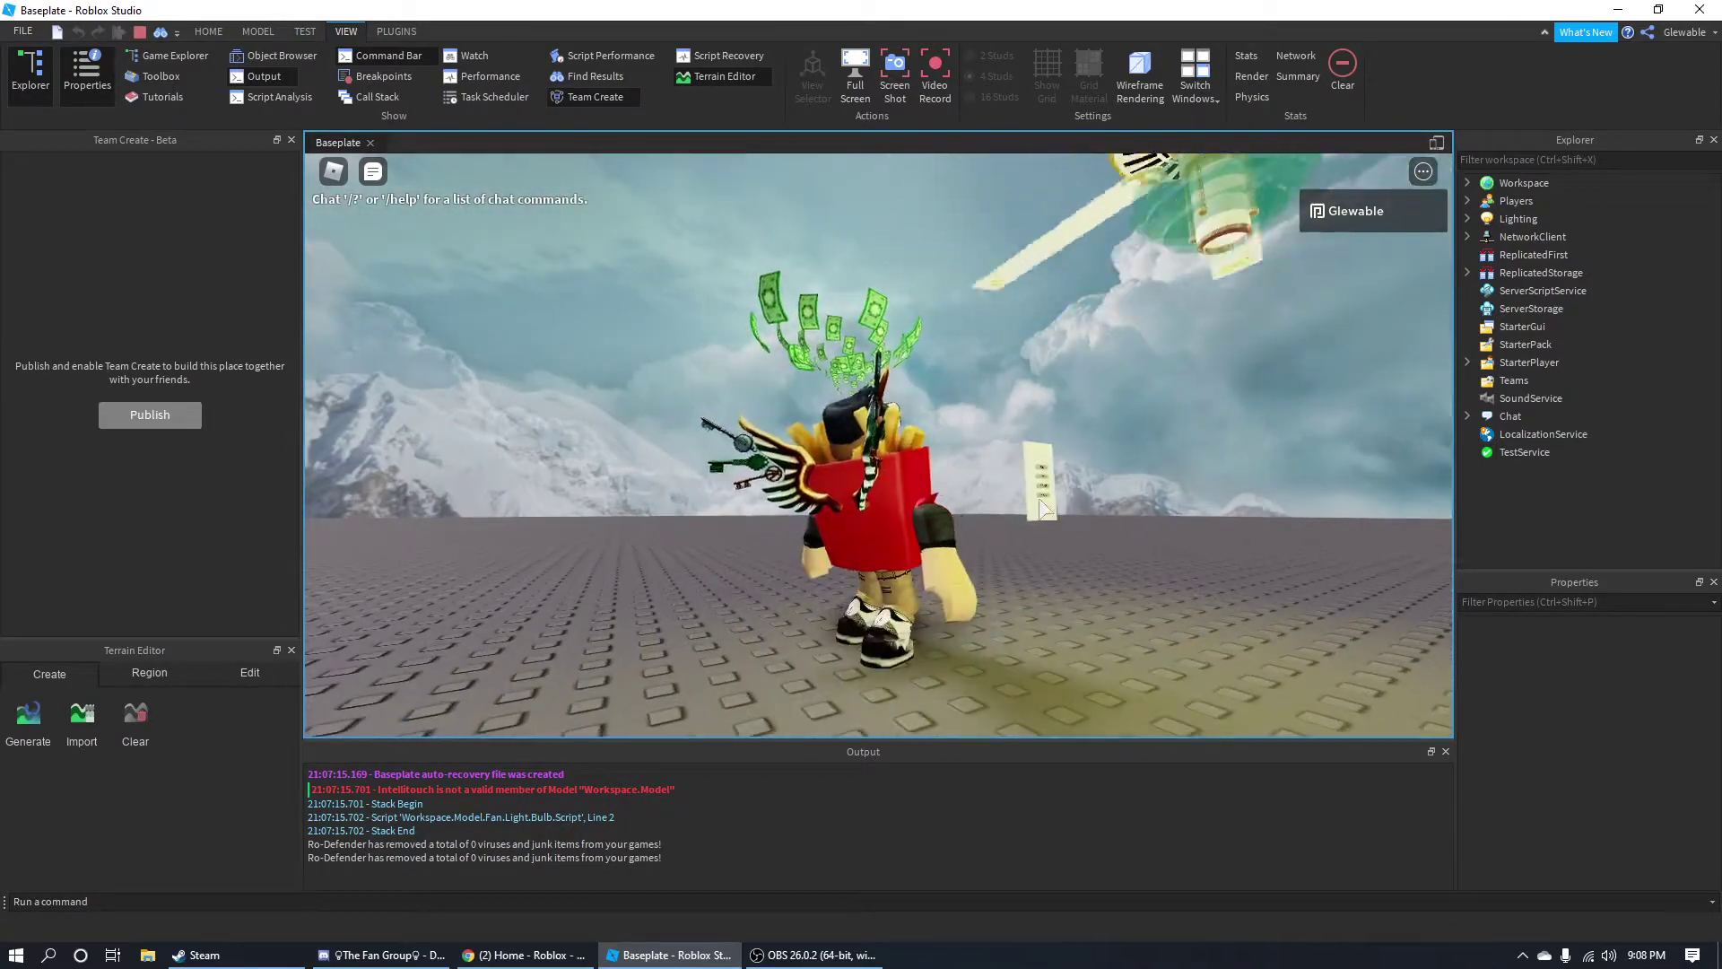
pyautogui.click(1043, 500)
pyautogui.press('s')
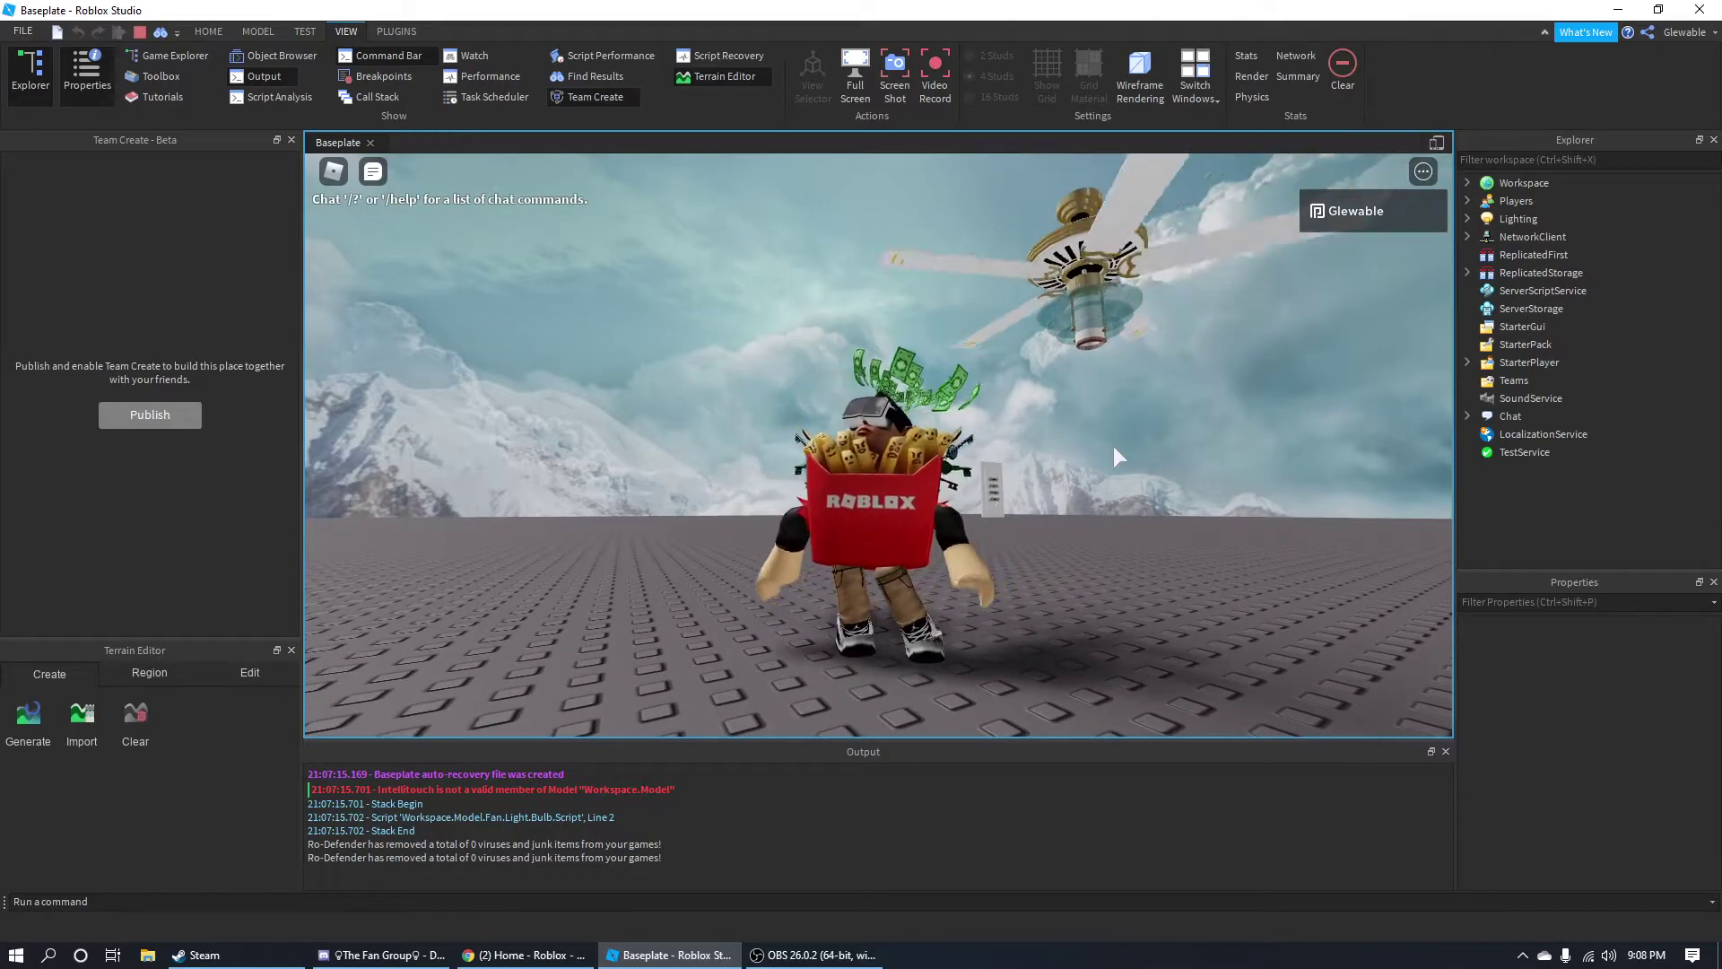
# Walk the avatar around beneath the ceiling fan and inspect the fan and its wall control from different positions.
pyautogui.press('d')
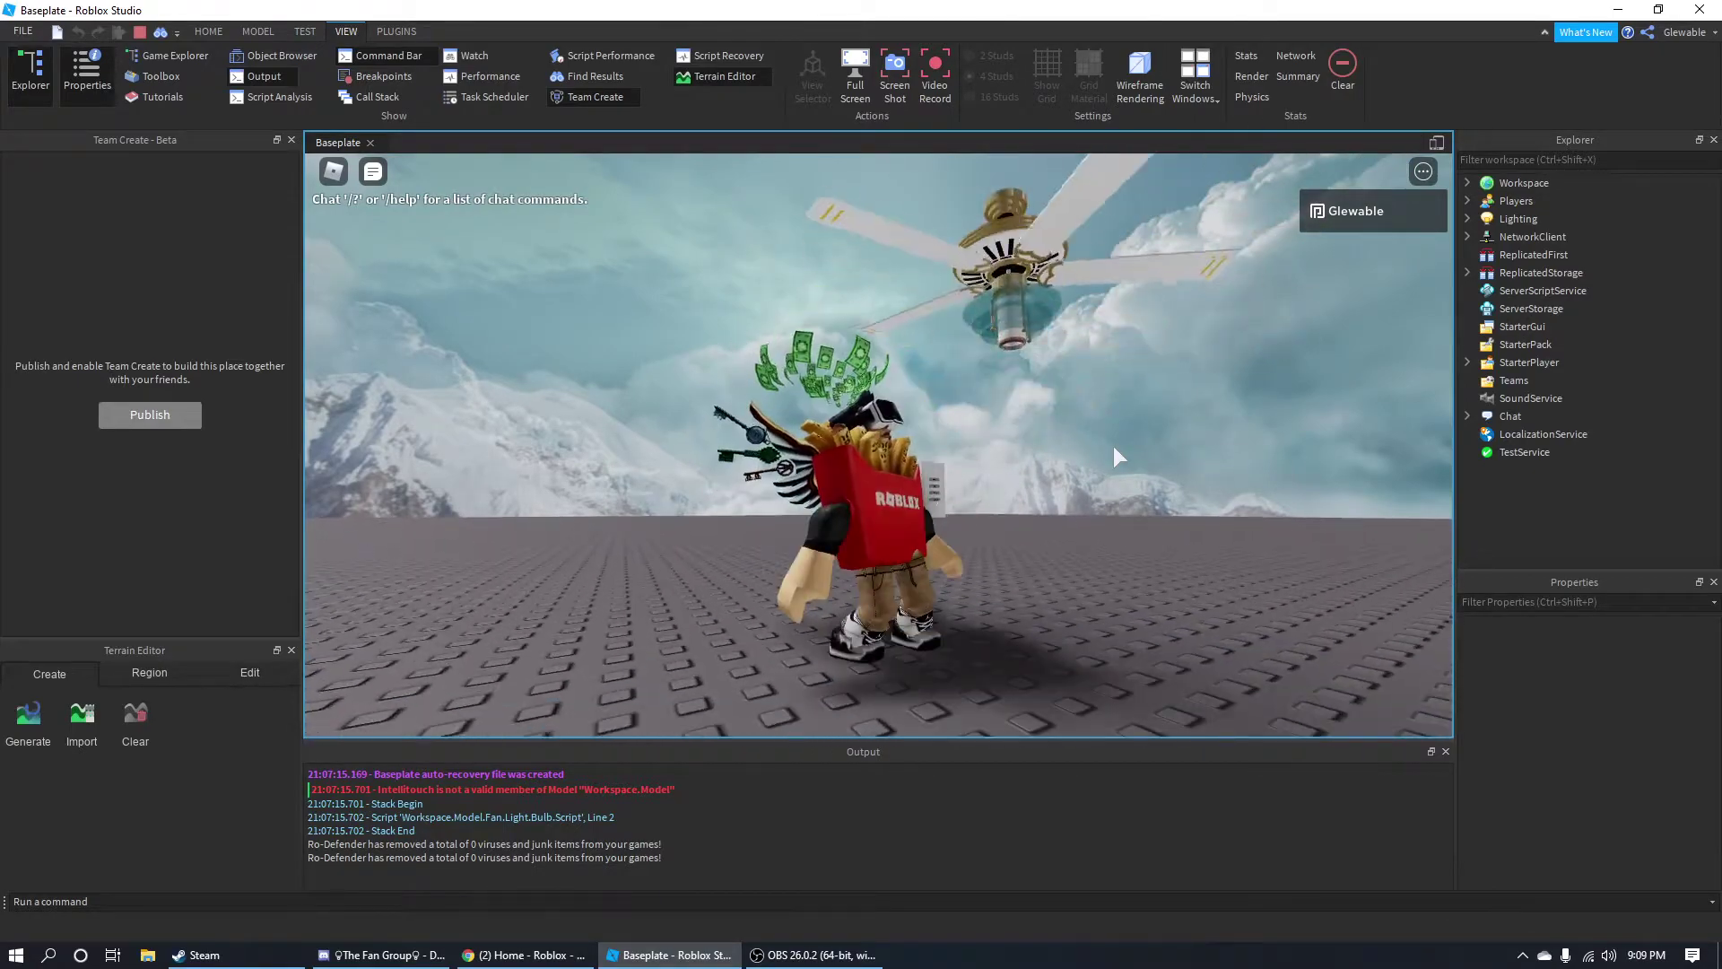
pyautogui.press('a')
pyautogui.press('w')
pyautogui.moveTo(1184, 513); pyautogui.dragTo(1134, 468, button='right')
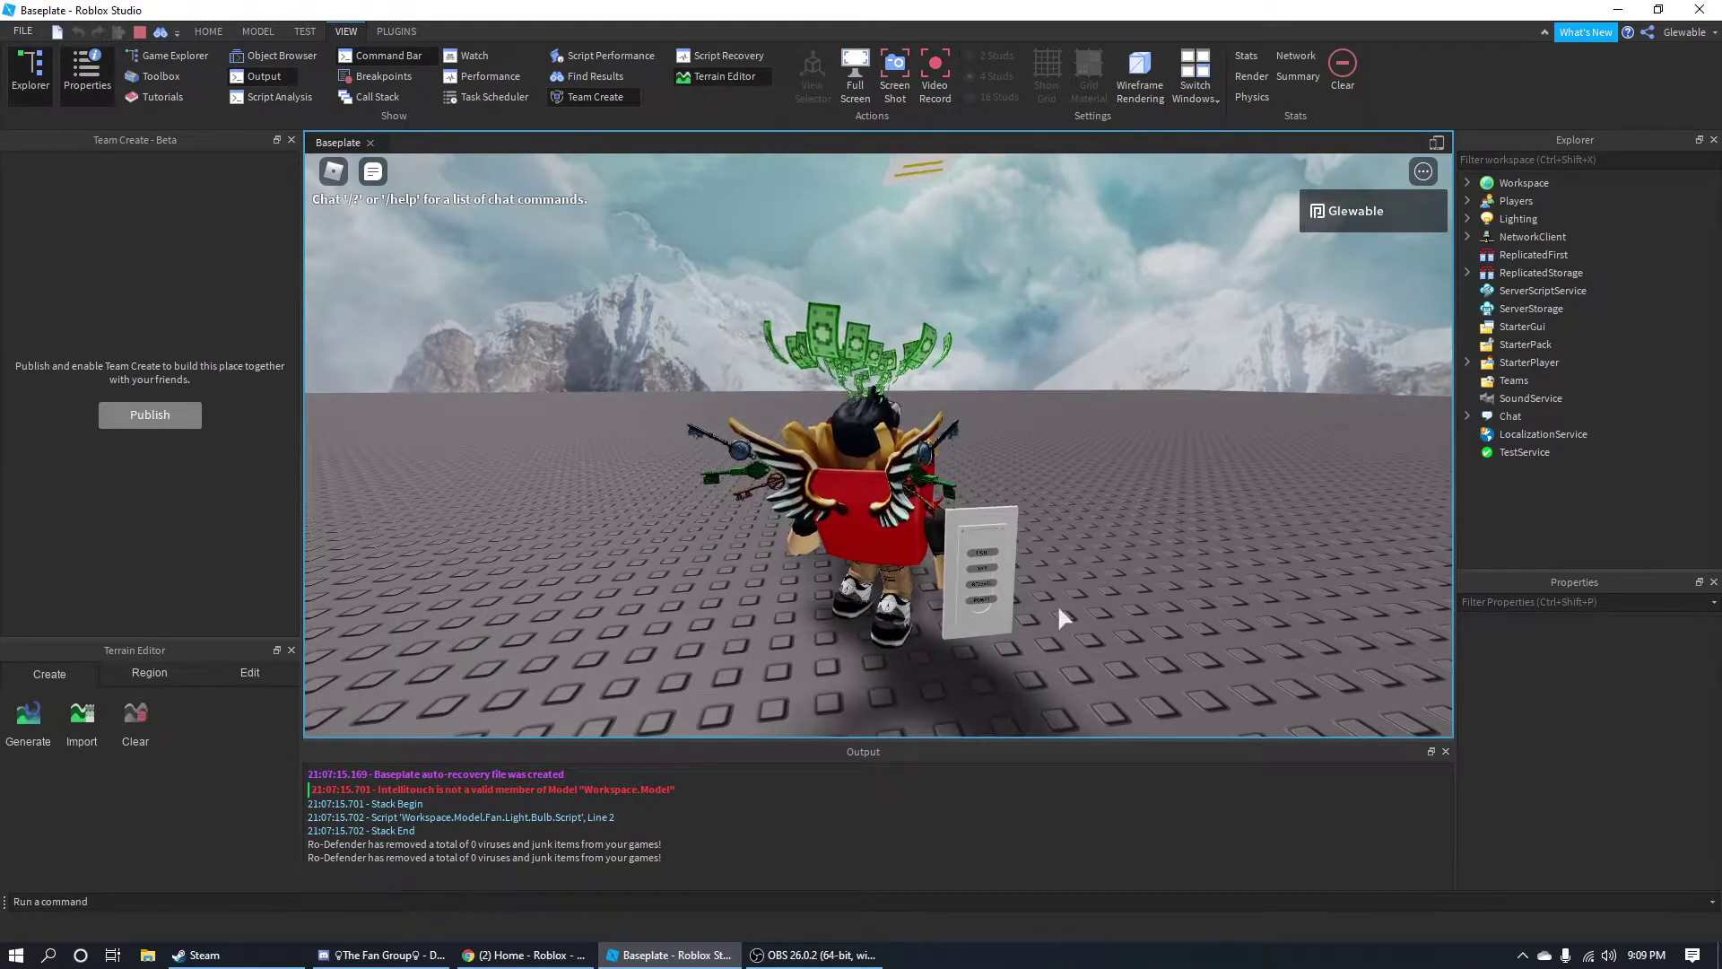
pyautogui.press('s')
pyautogui.moveTo(990, 592); pyautogui.dragTo(1123, 555, button='right')
pyautogui.press('space')
pyautogui.press('space')
pyautogui.press('w')
pyautogui.press('w')
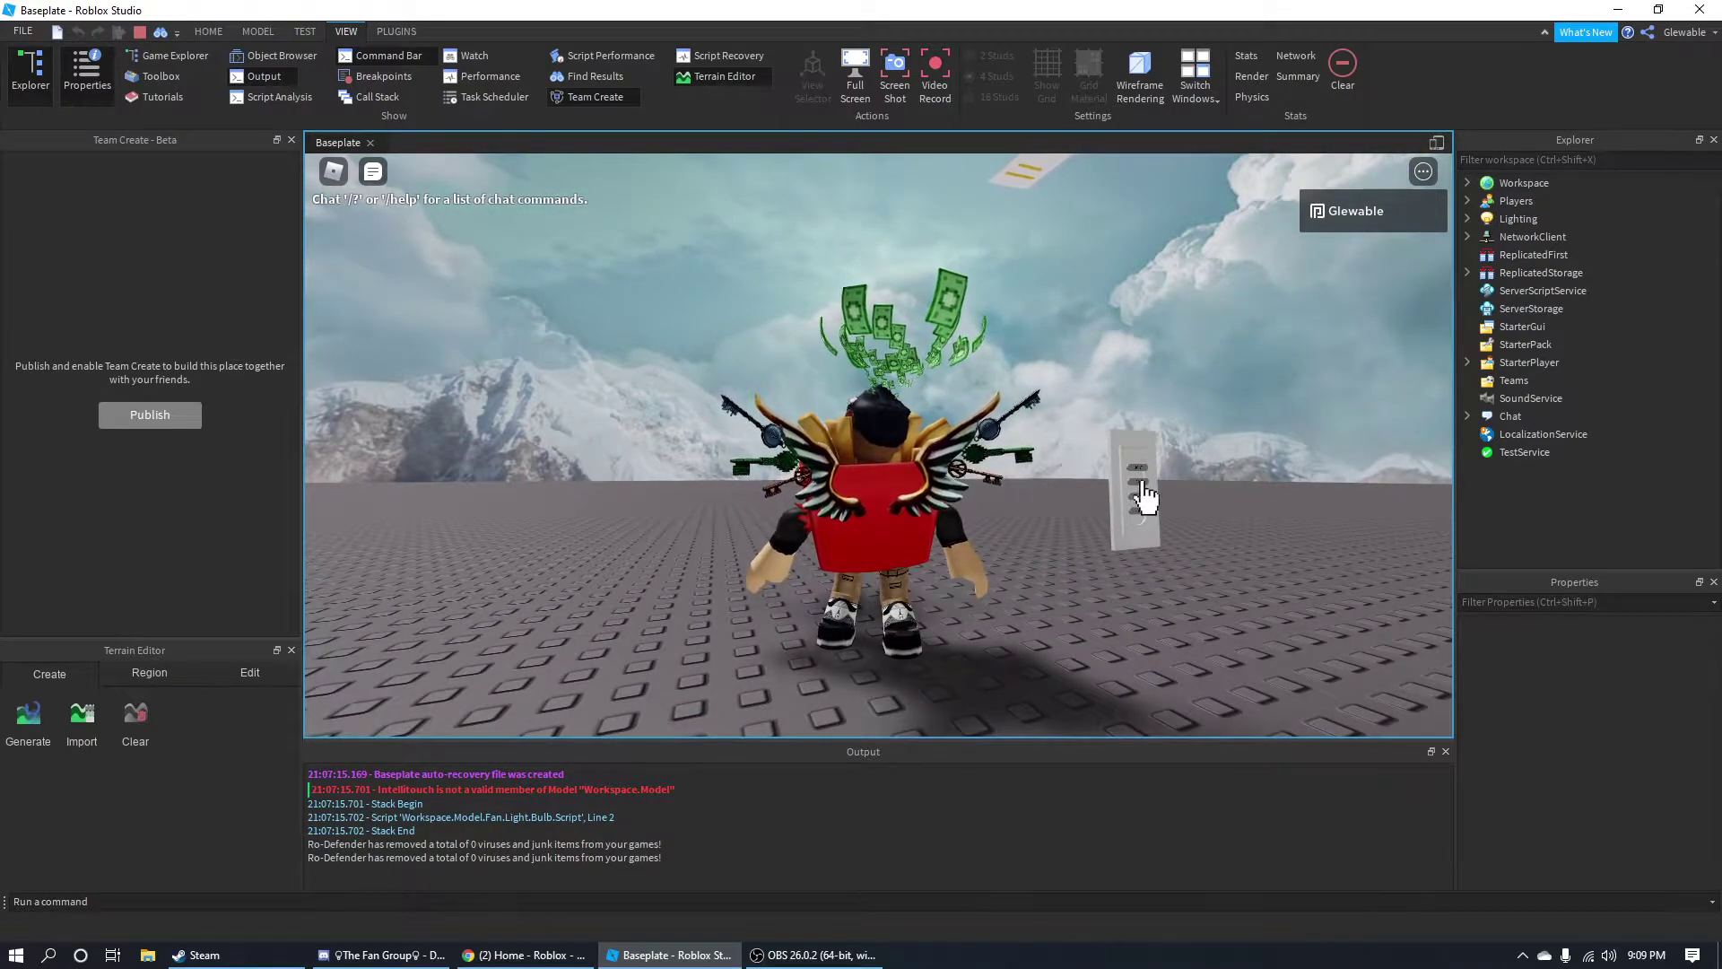
# Switch the fan's light on from the wall control, step back to view it, and switch the light off again.
pyautogui.press('s')
pyautogui.press('w')
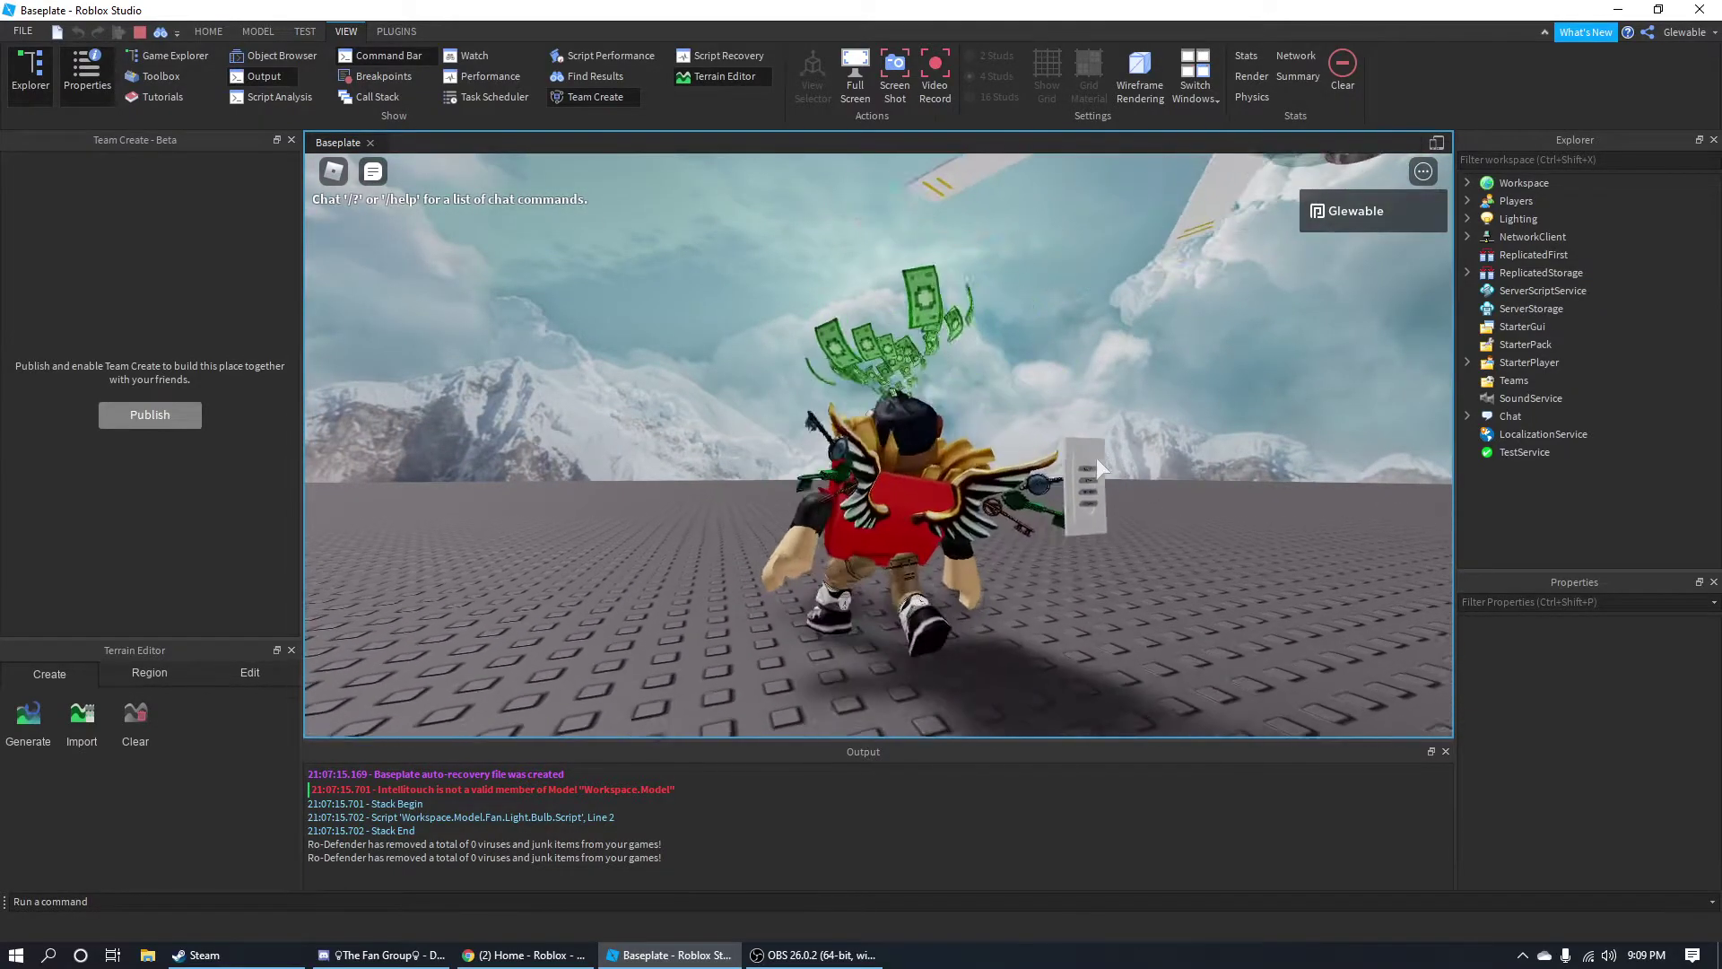
pyautogui.click(1087, 483)
pyautogui.press('s')
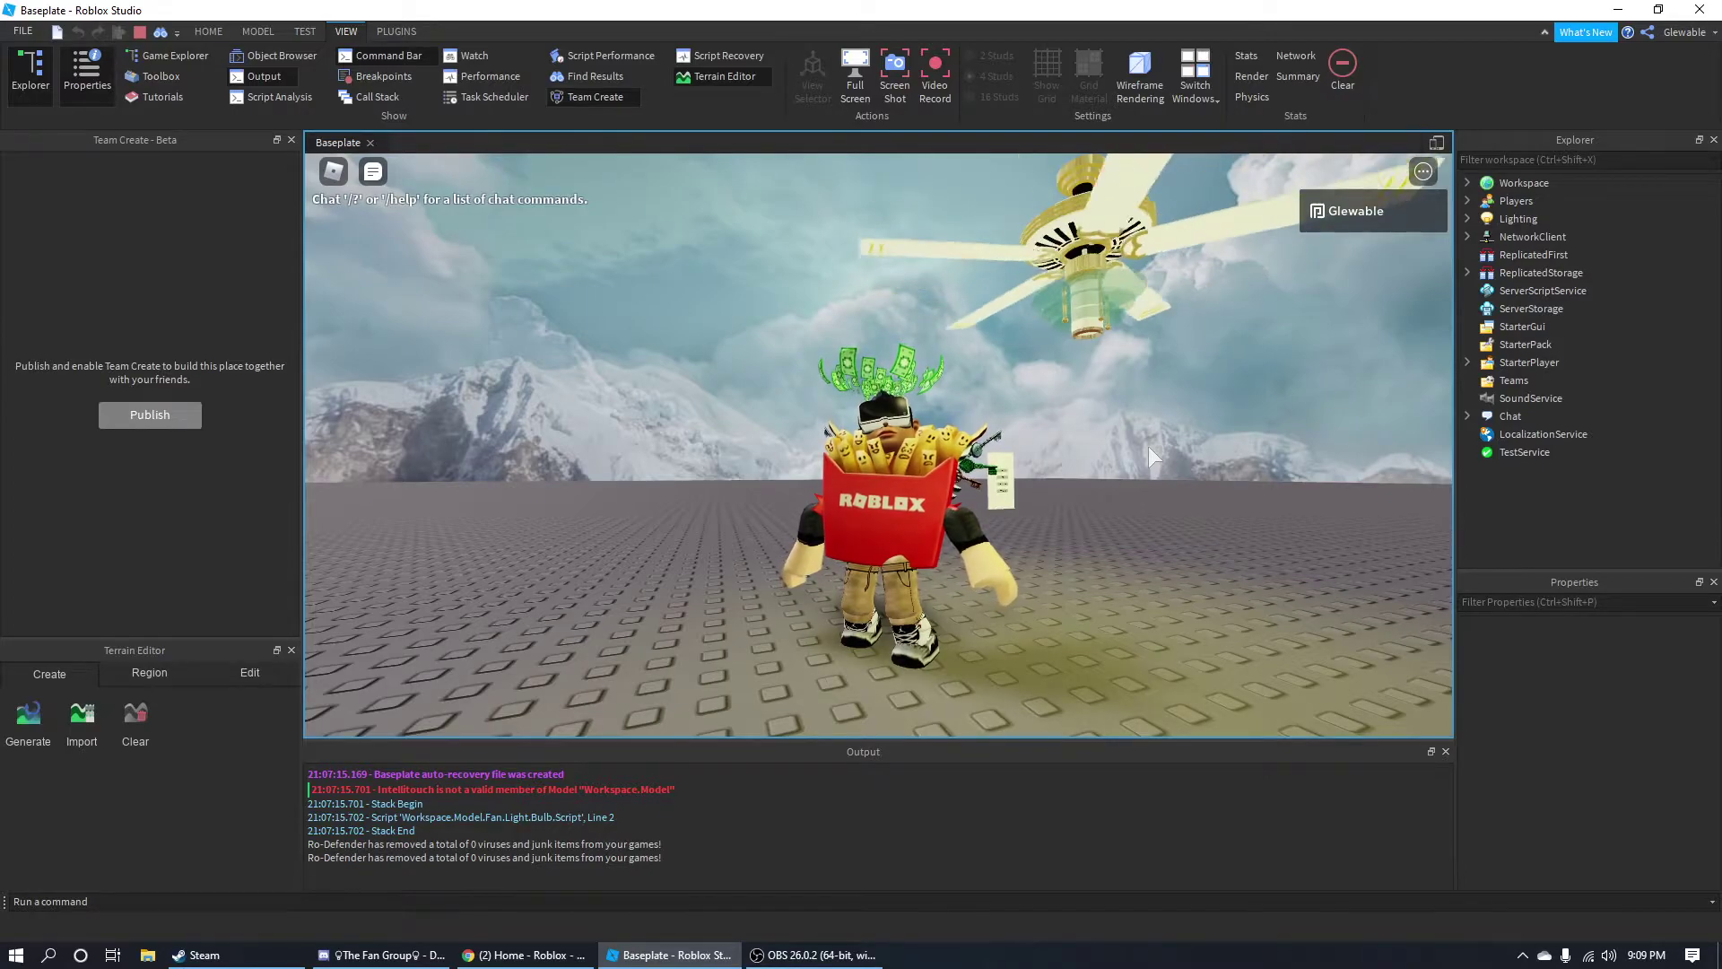
pyautogui.press('w')
pyautogui.click(1112, 506)
pyautogui.click(1114, 483)
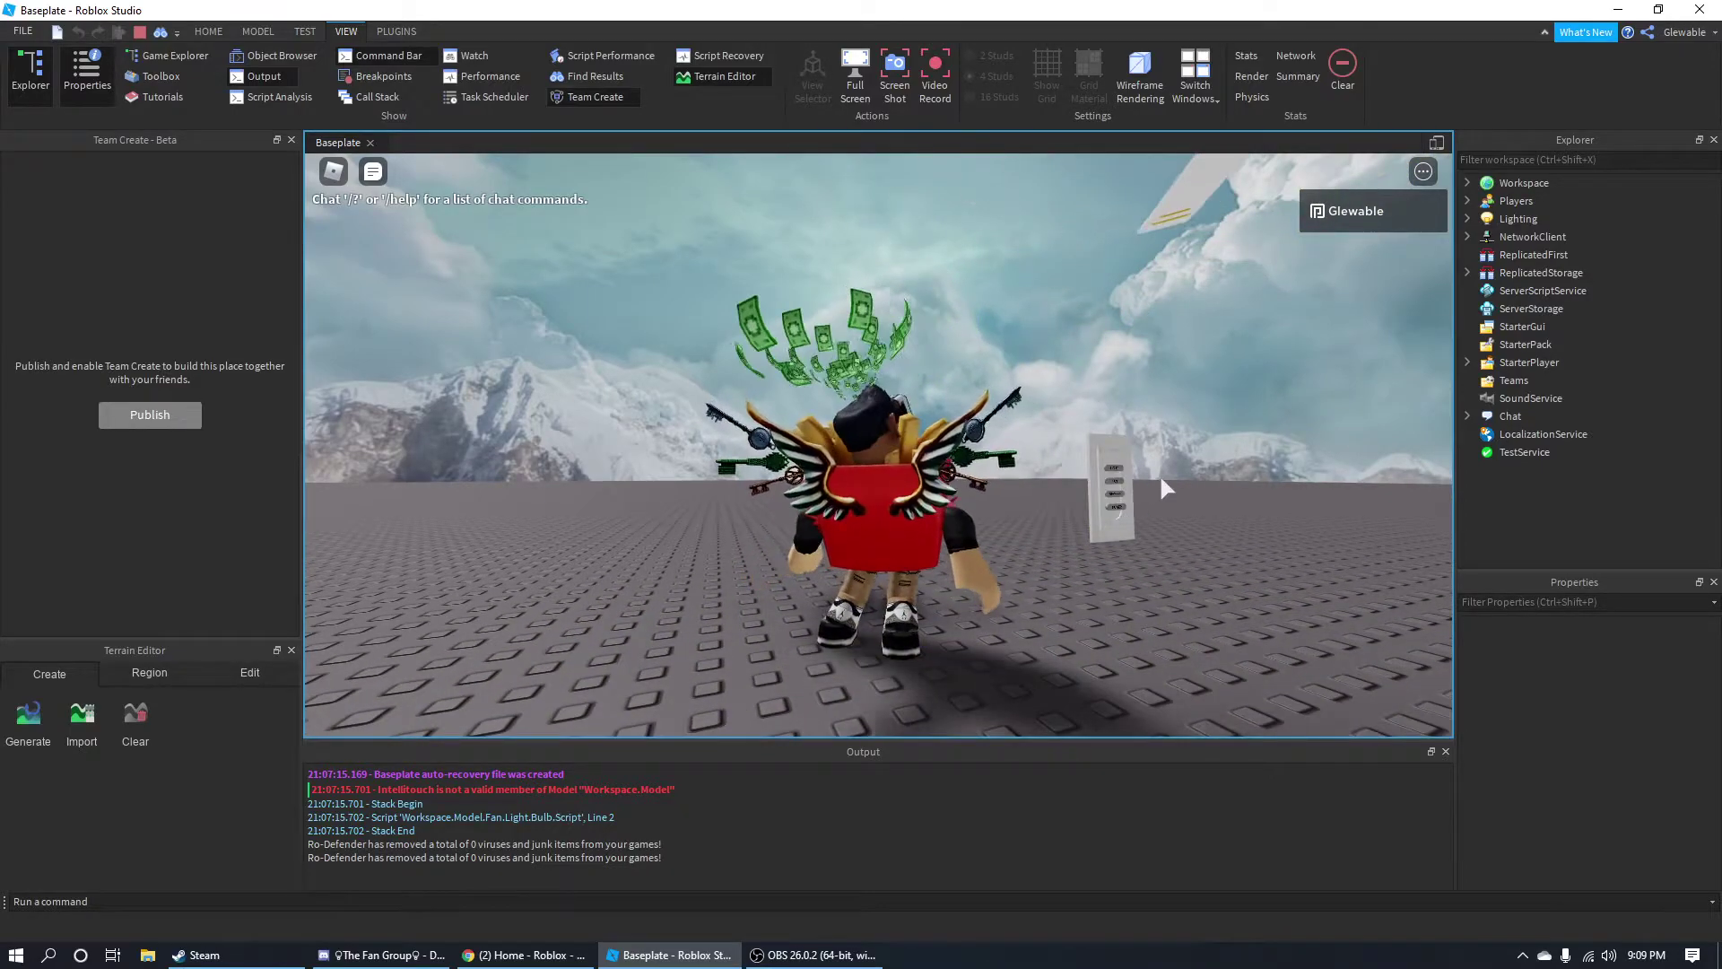
# Operate the wall control from beside it and back away to check the fan.
pyautogui.moveTo(1157, 486); pyautogui.dragTo(1134, 493, button='right')
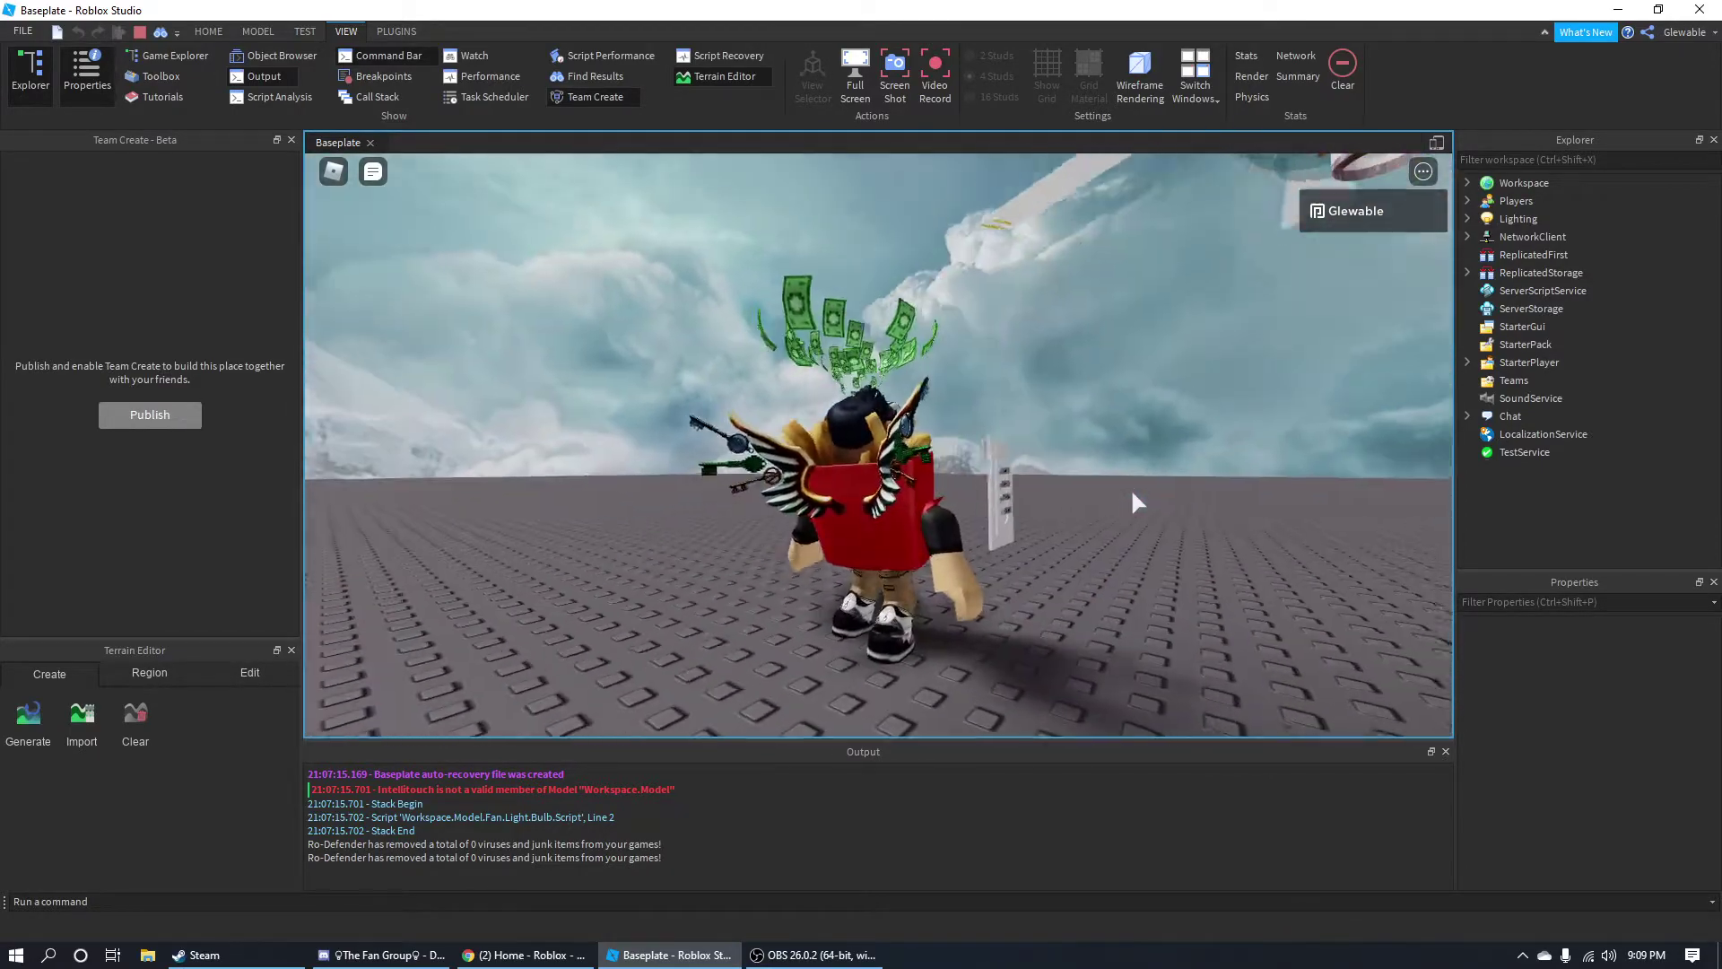
pyautogui.click(1006, 498)
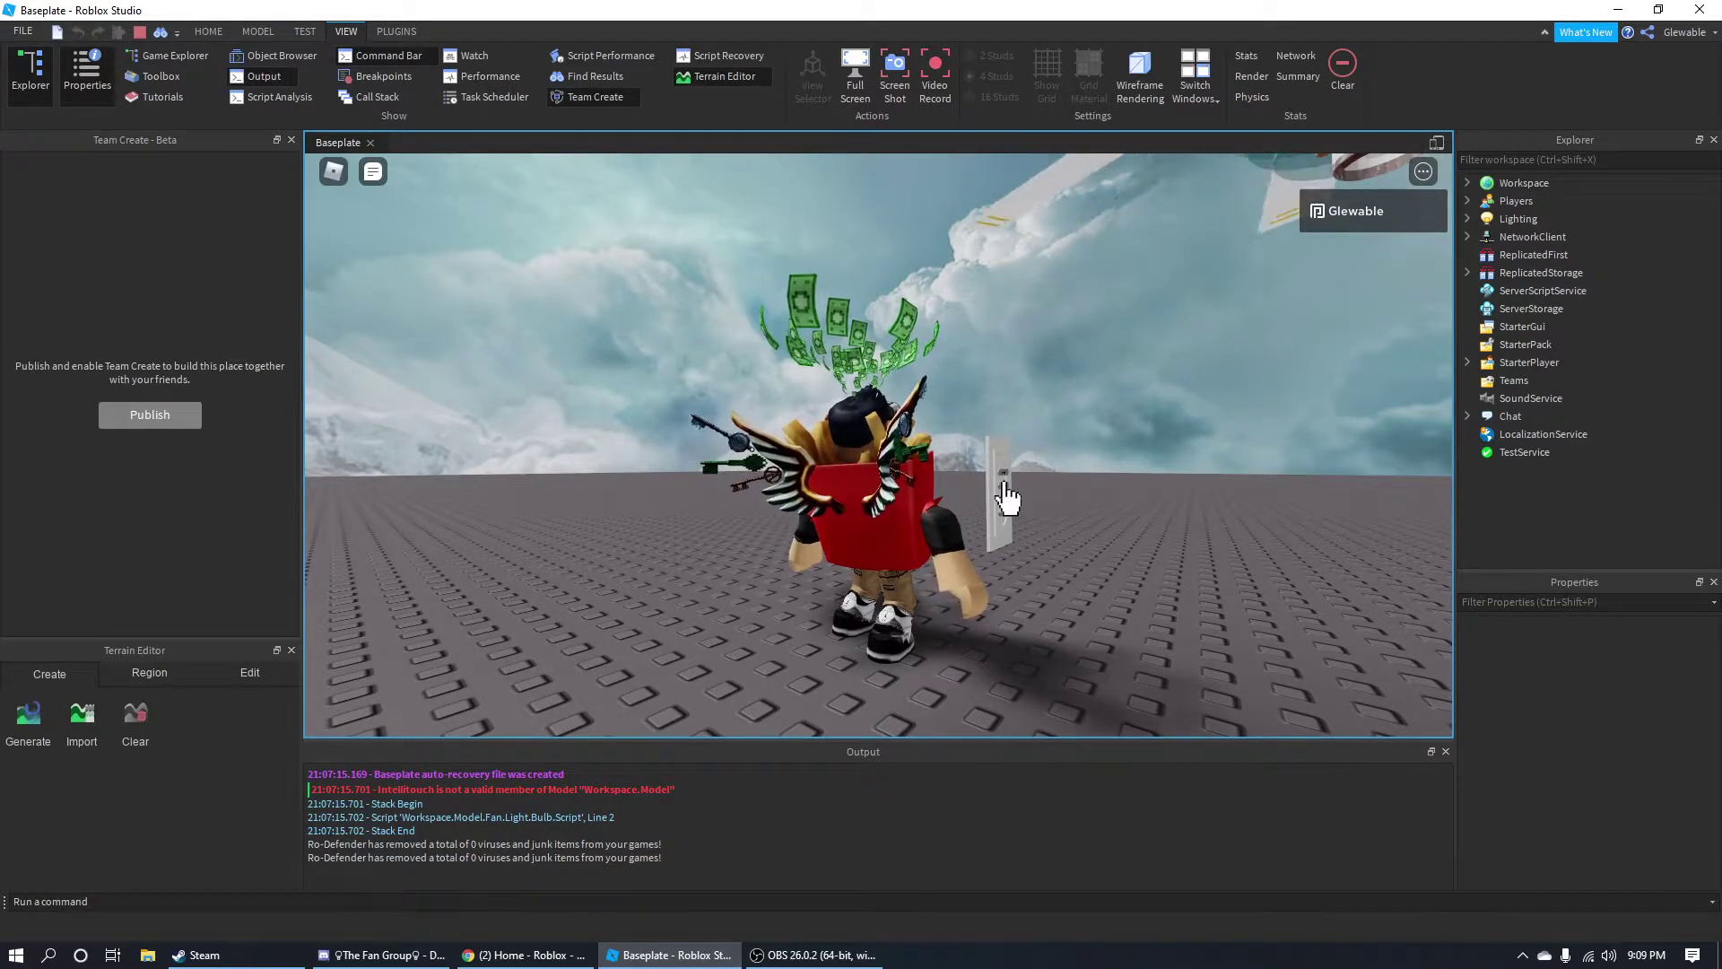
pyautogui.moveTo(1043, 479); pyautogui.dragTo(1058, 499, button='right')
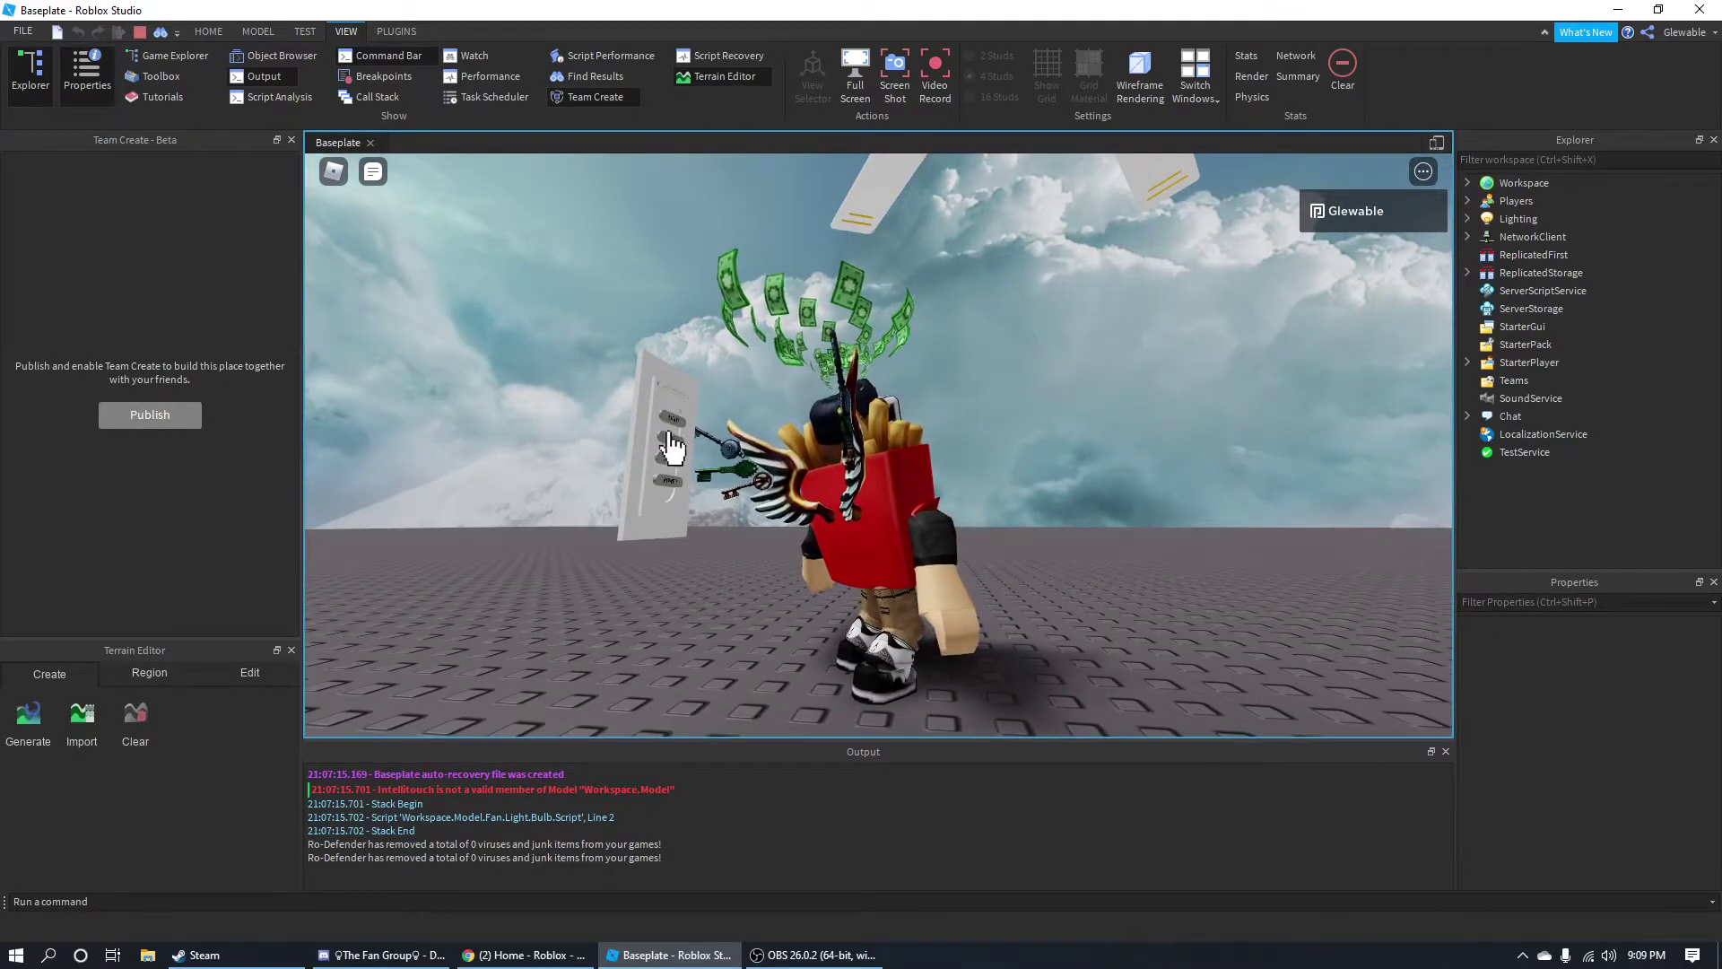
pyautogui.press('s')
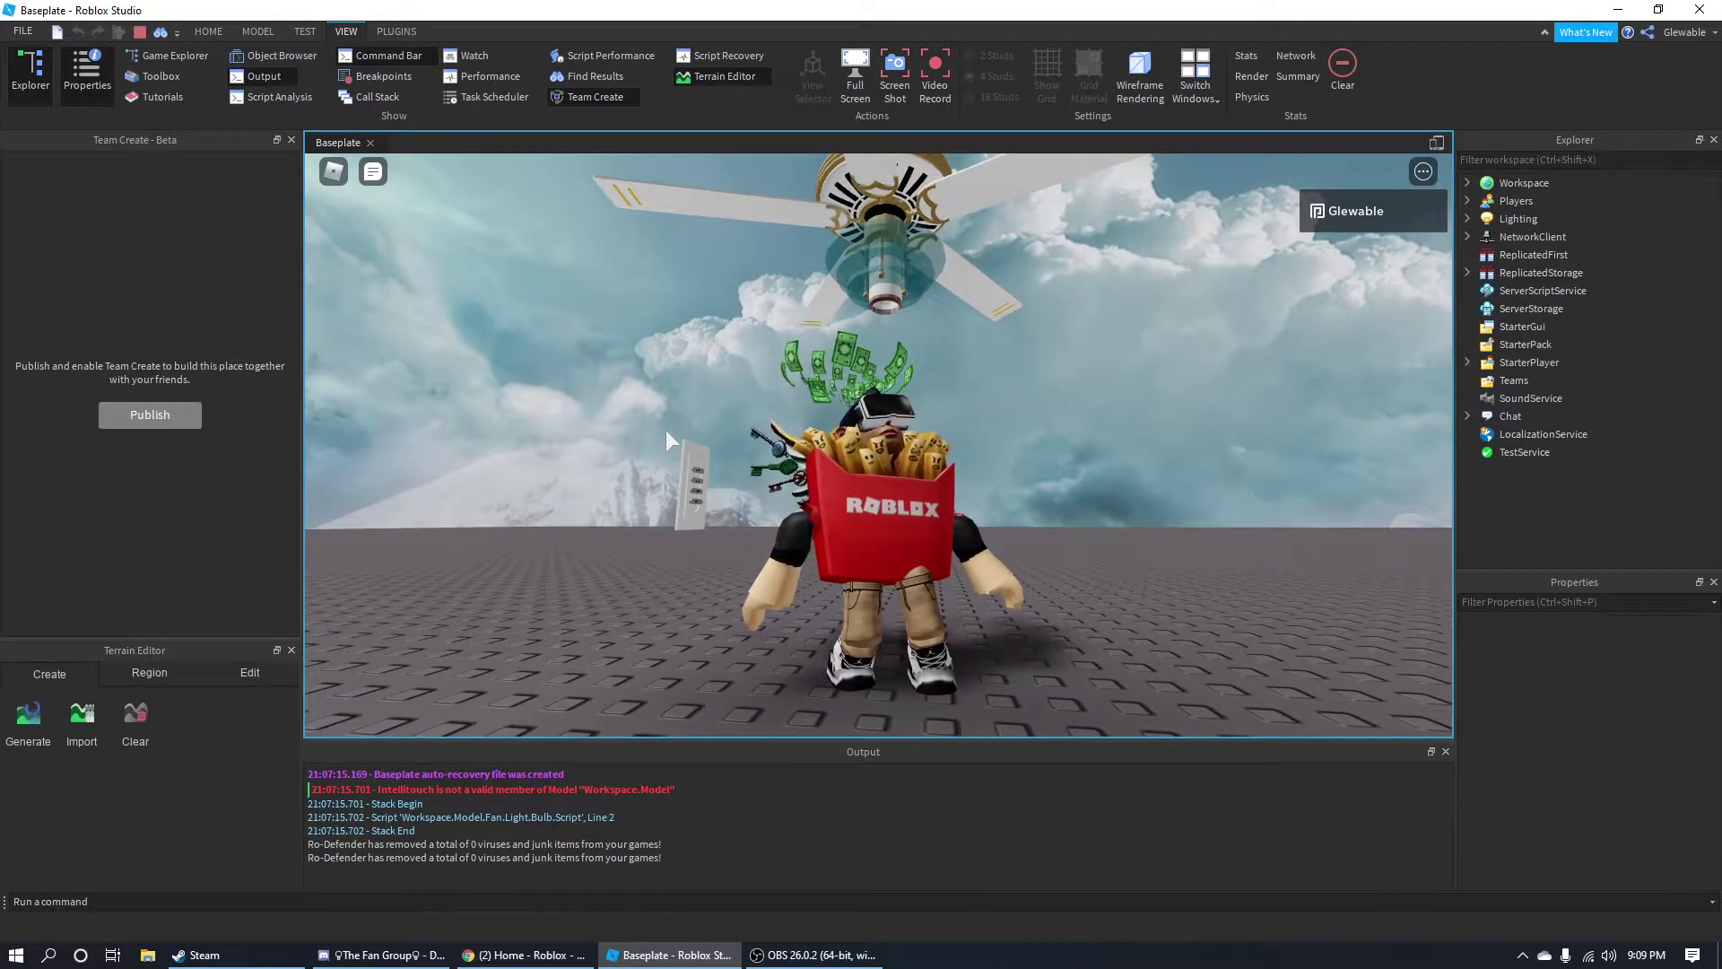
# Return to the wall control, operate it once more, and step back to watch the blades.
pyautogui.press('a')
pyautogui.moveTo(1227, 497); pyautogui.dragTo(1199, 525, button='right')
pyautogui.press('w')
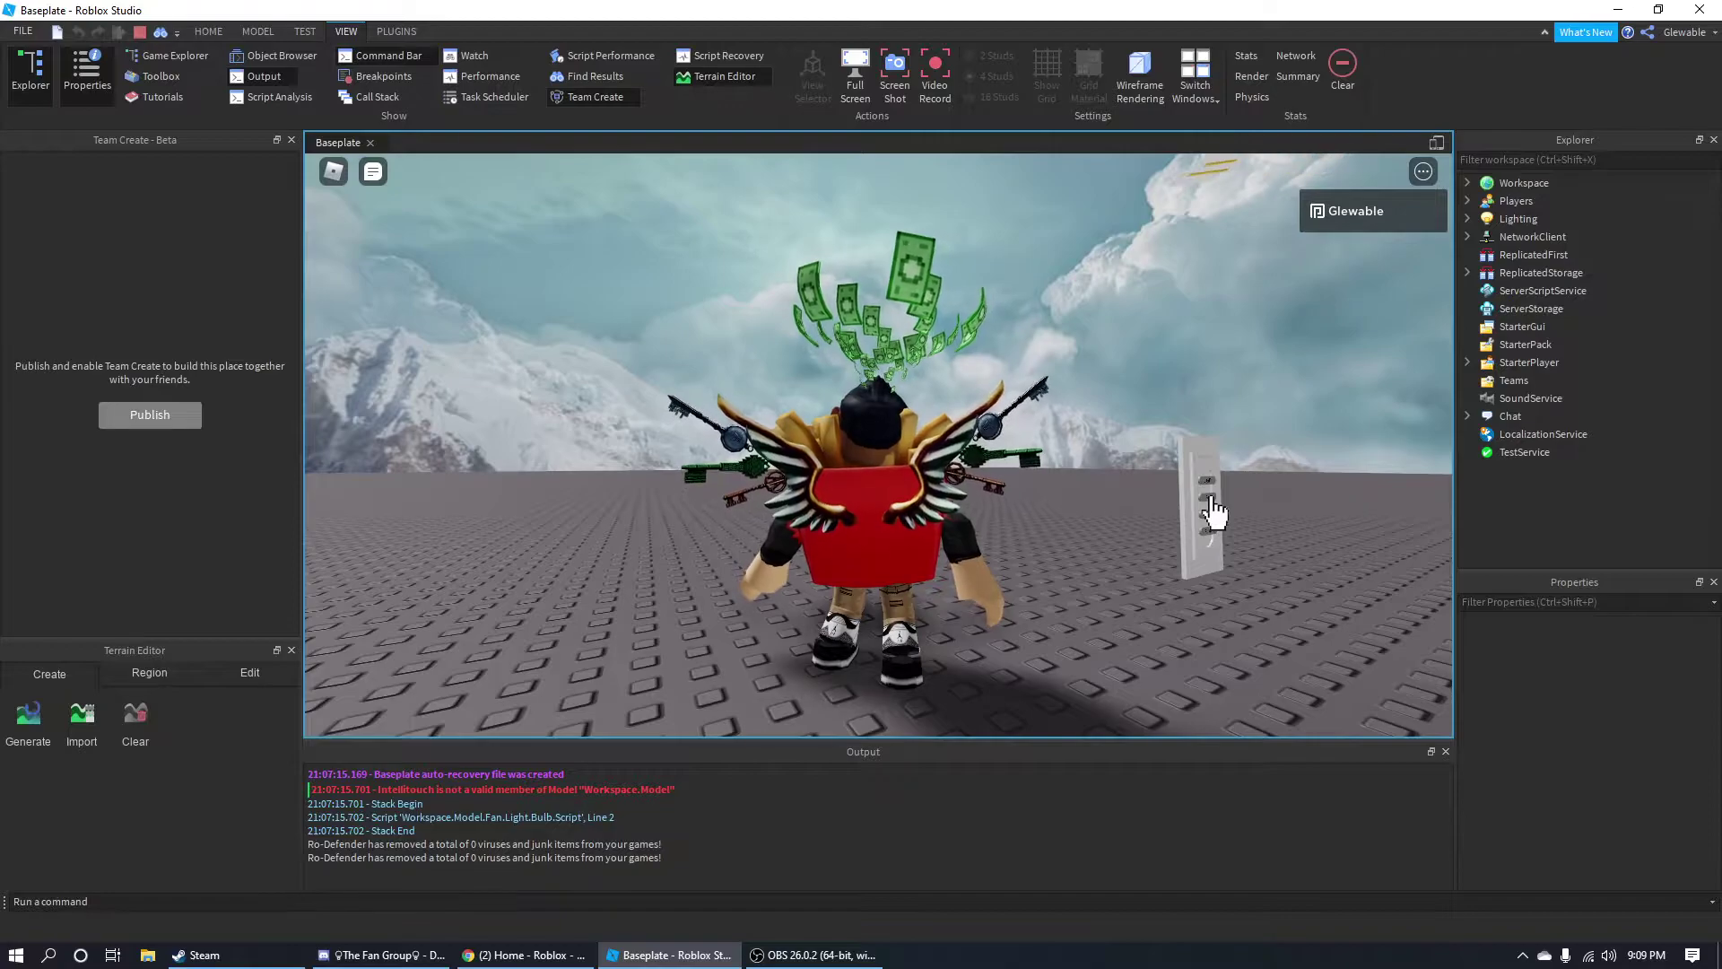
pyautogui.press('s')
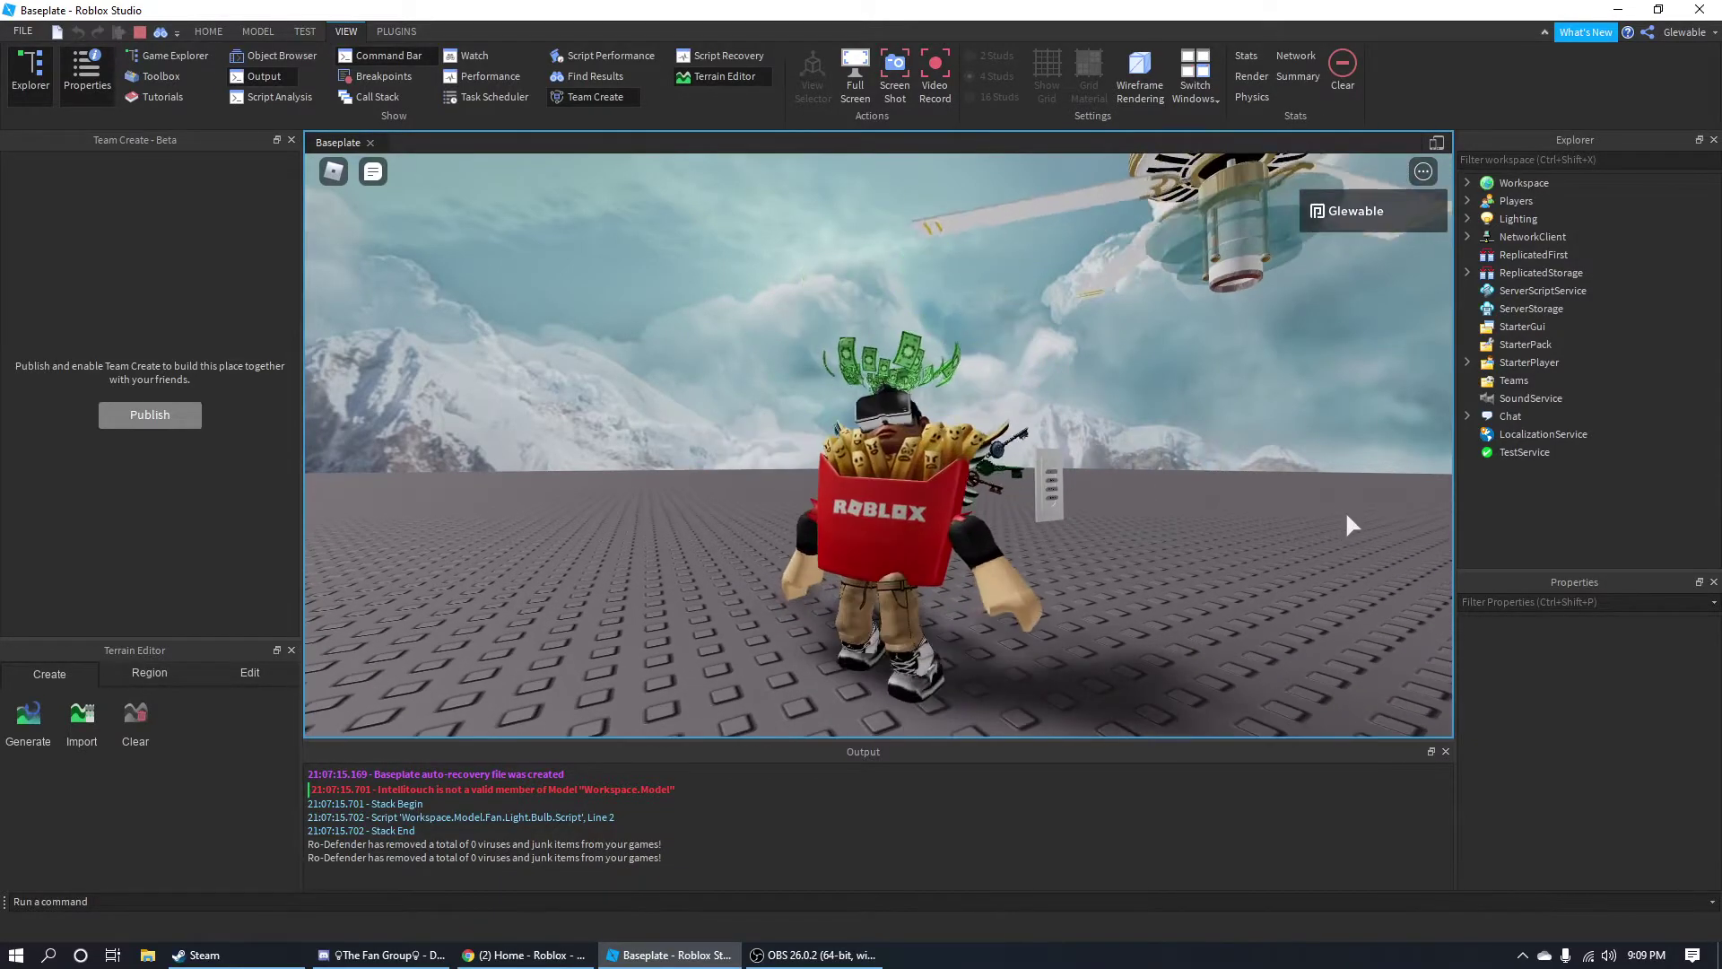
pyautogui.press('w')
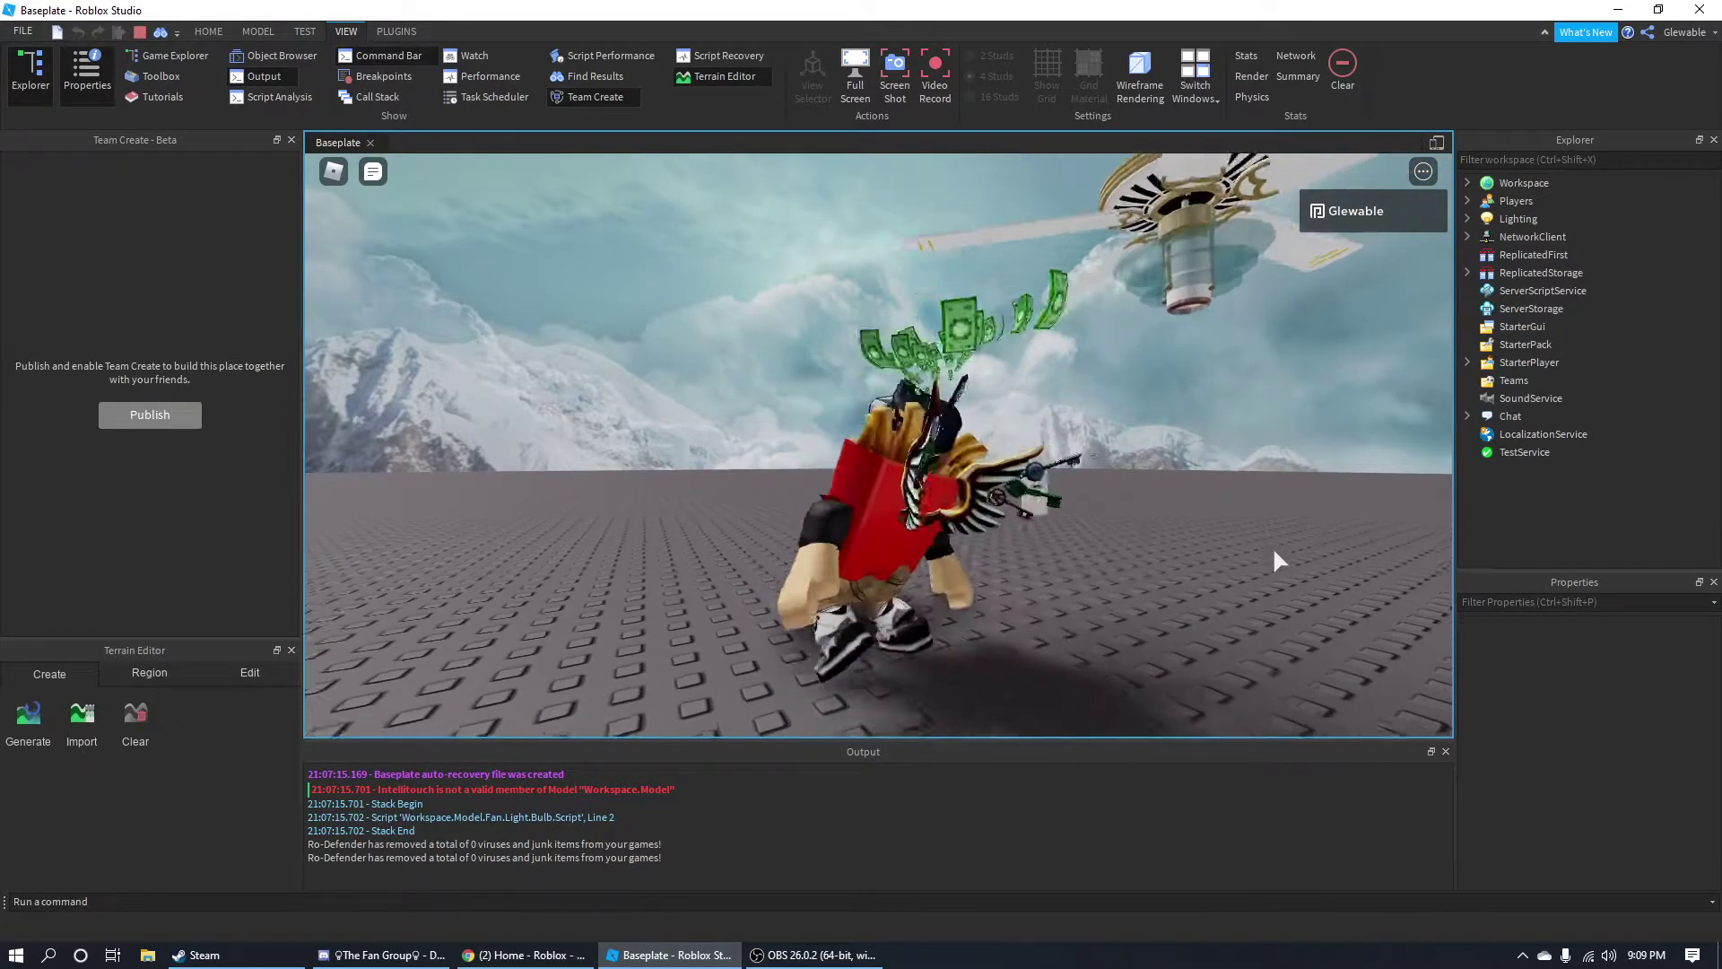
pyautogui.click(1161, 514)
pyautogui.press('s')
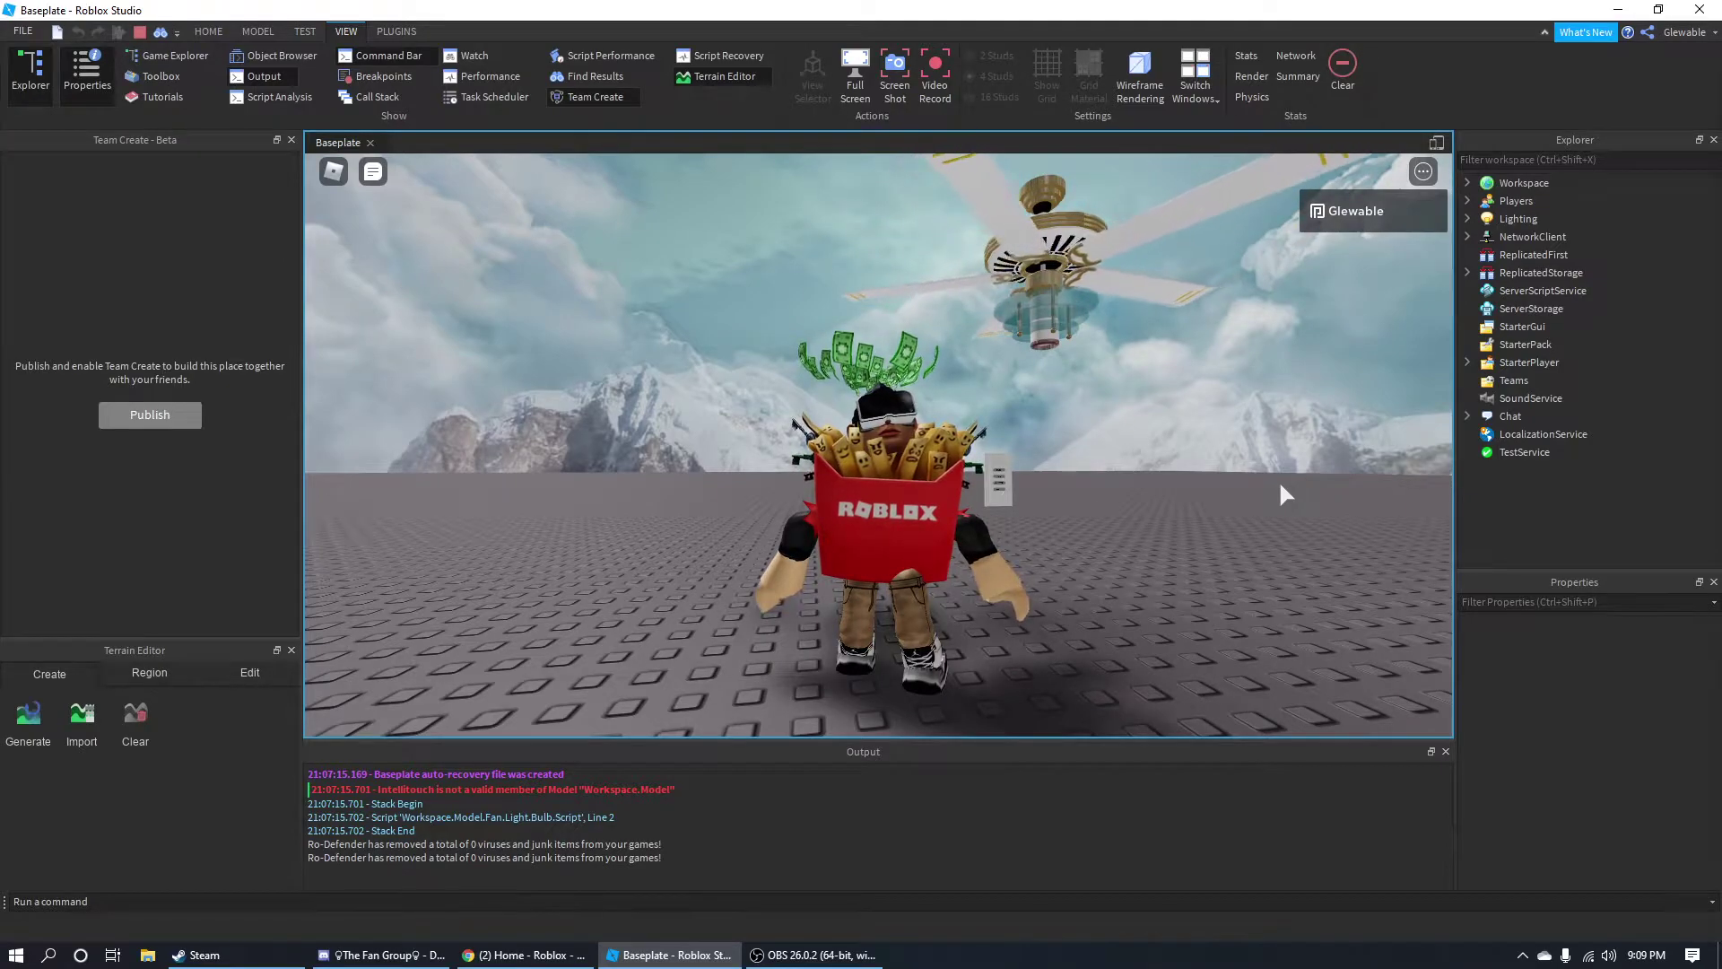
pyautogui.press('w')
pyautogui.press('s')
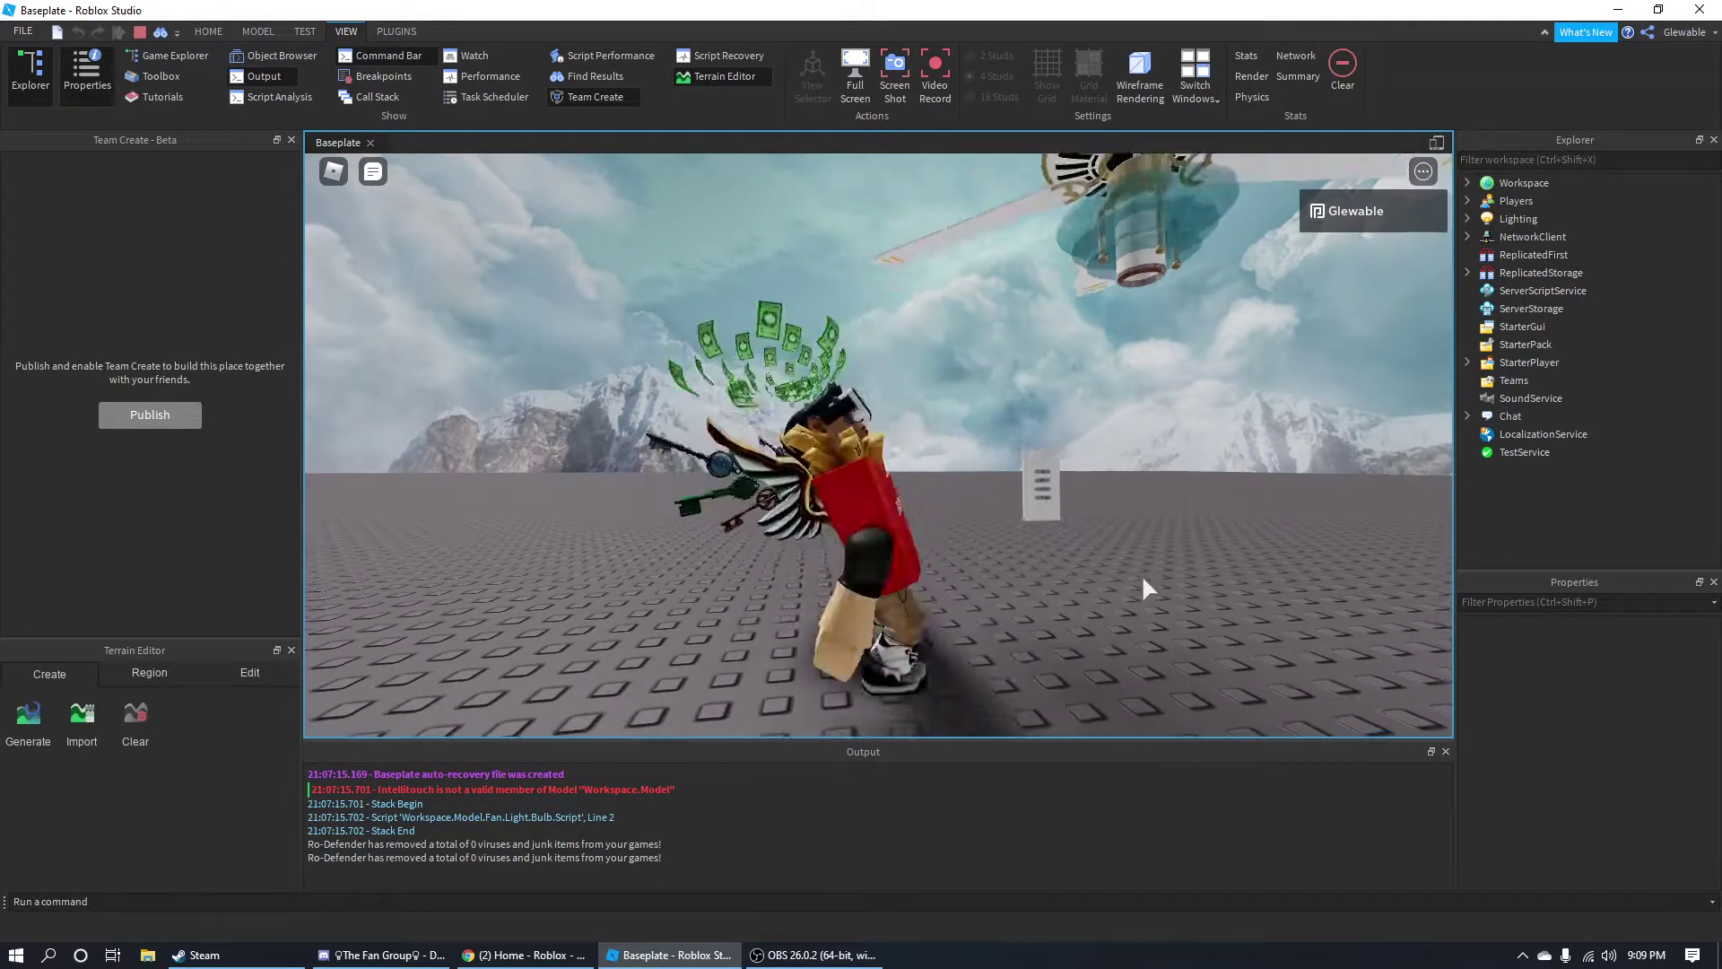
pyautogui.press('w')
pyautogui.press('s')
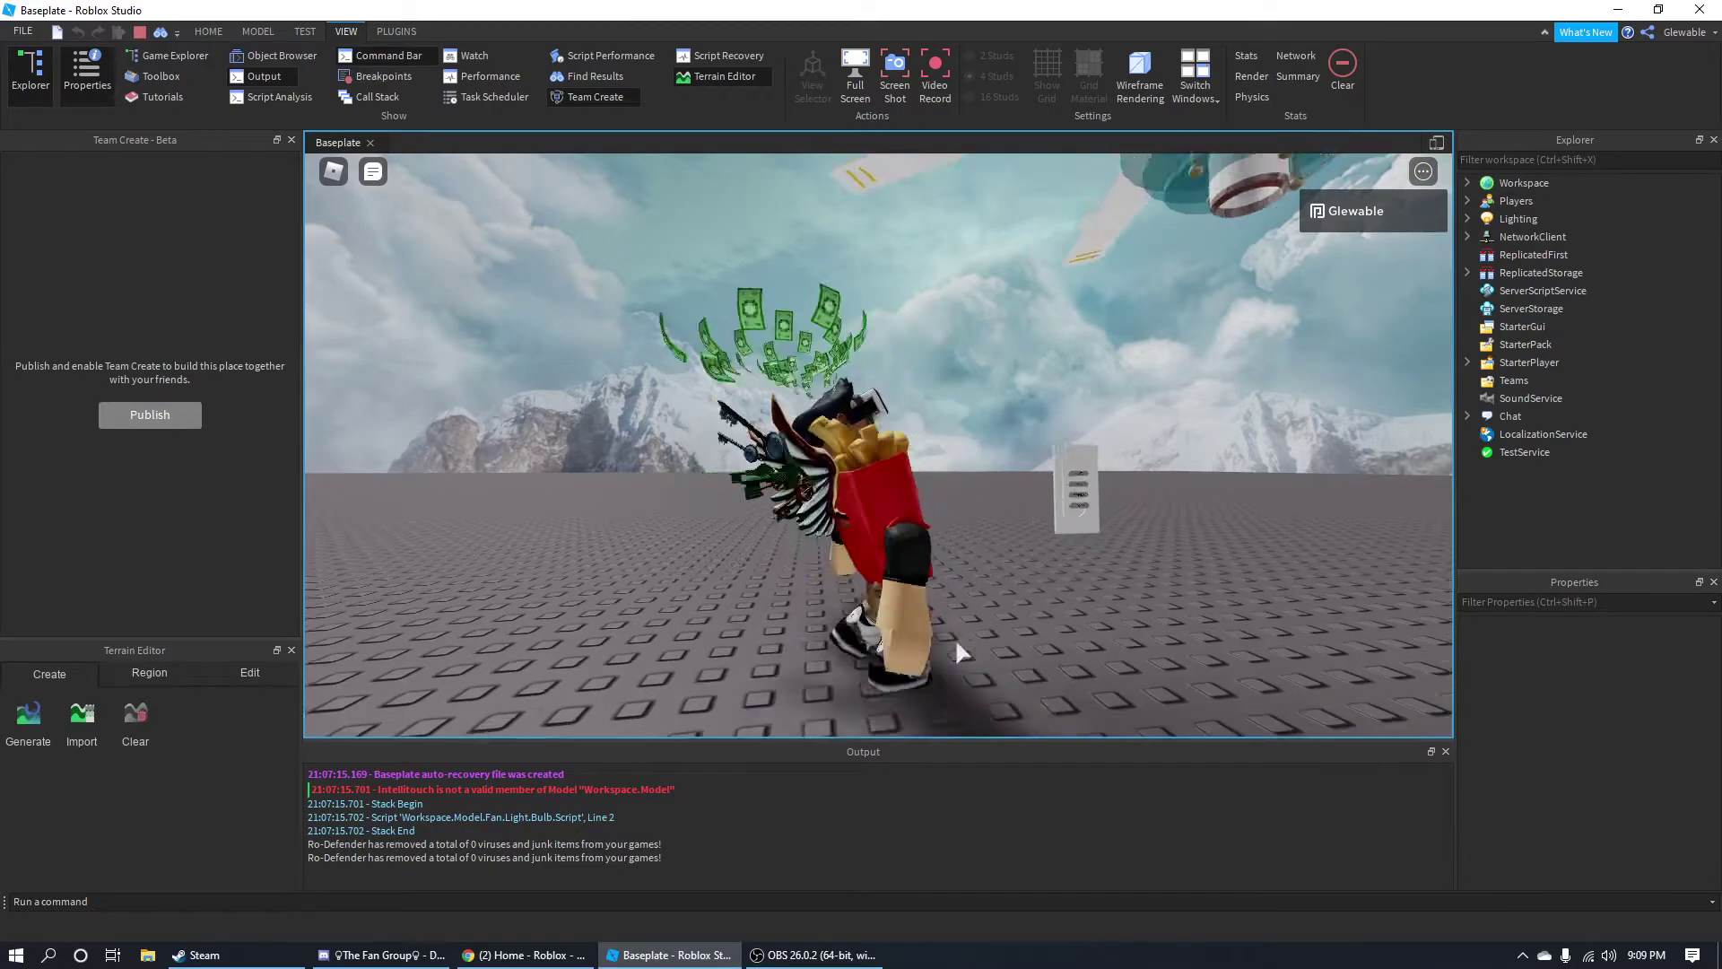
pyautogui.press('space')
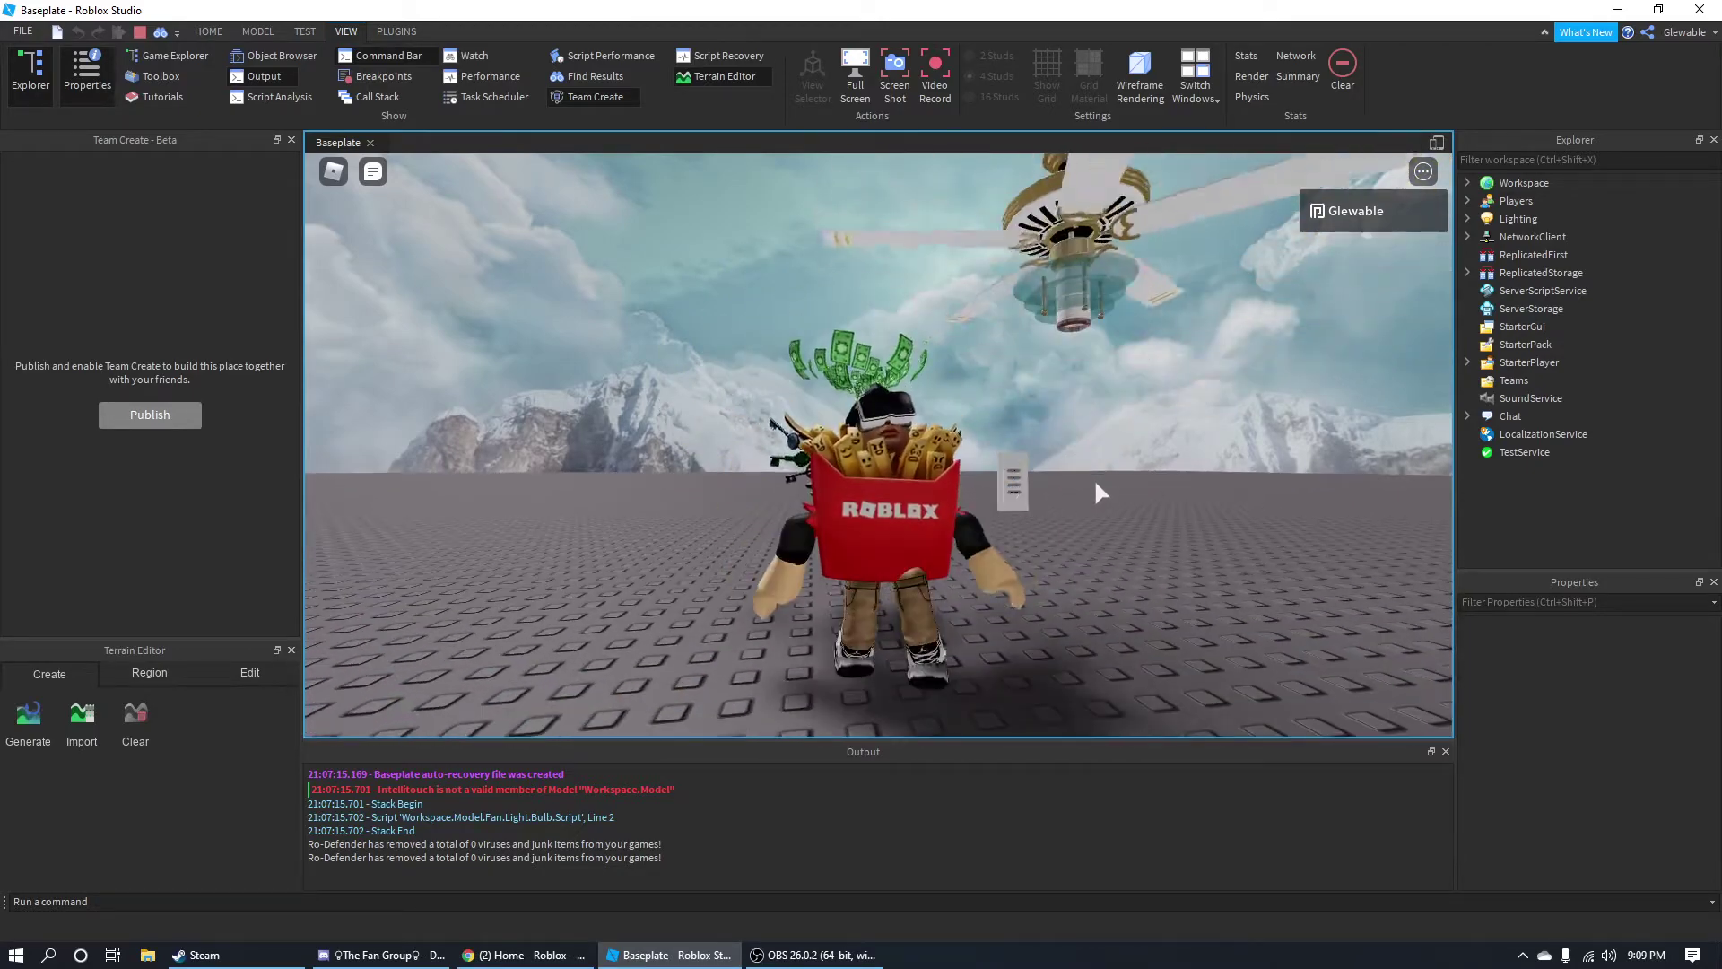
# Walk close to the wall control, operate its light button several times, and back away towards the fan.
pyautogui.press('w')
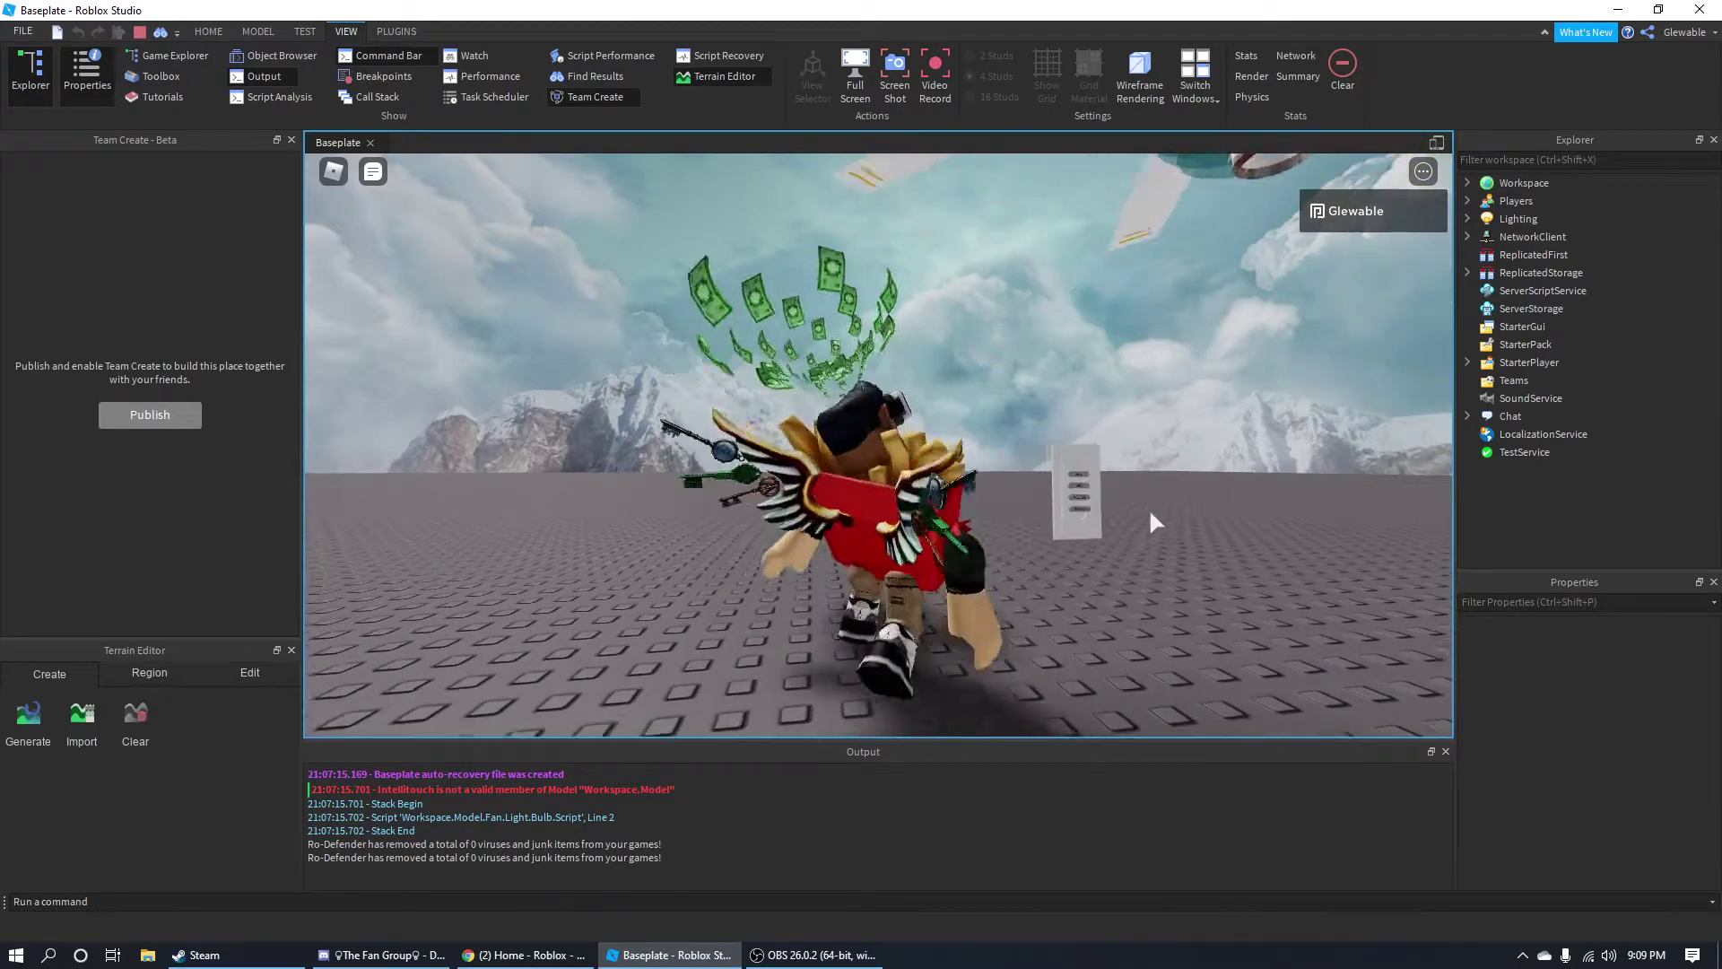
pyautogui.press('w')
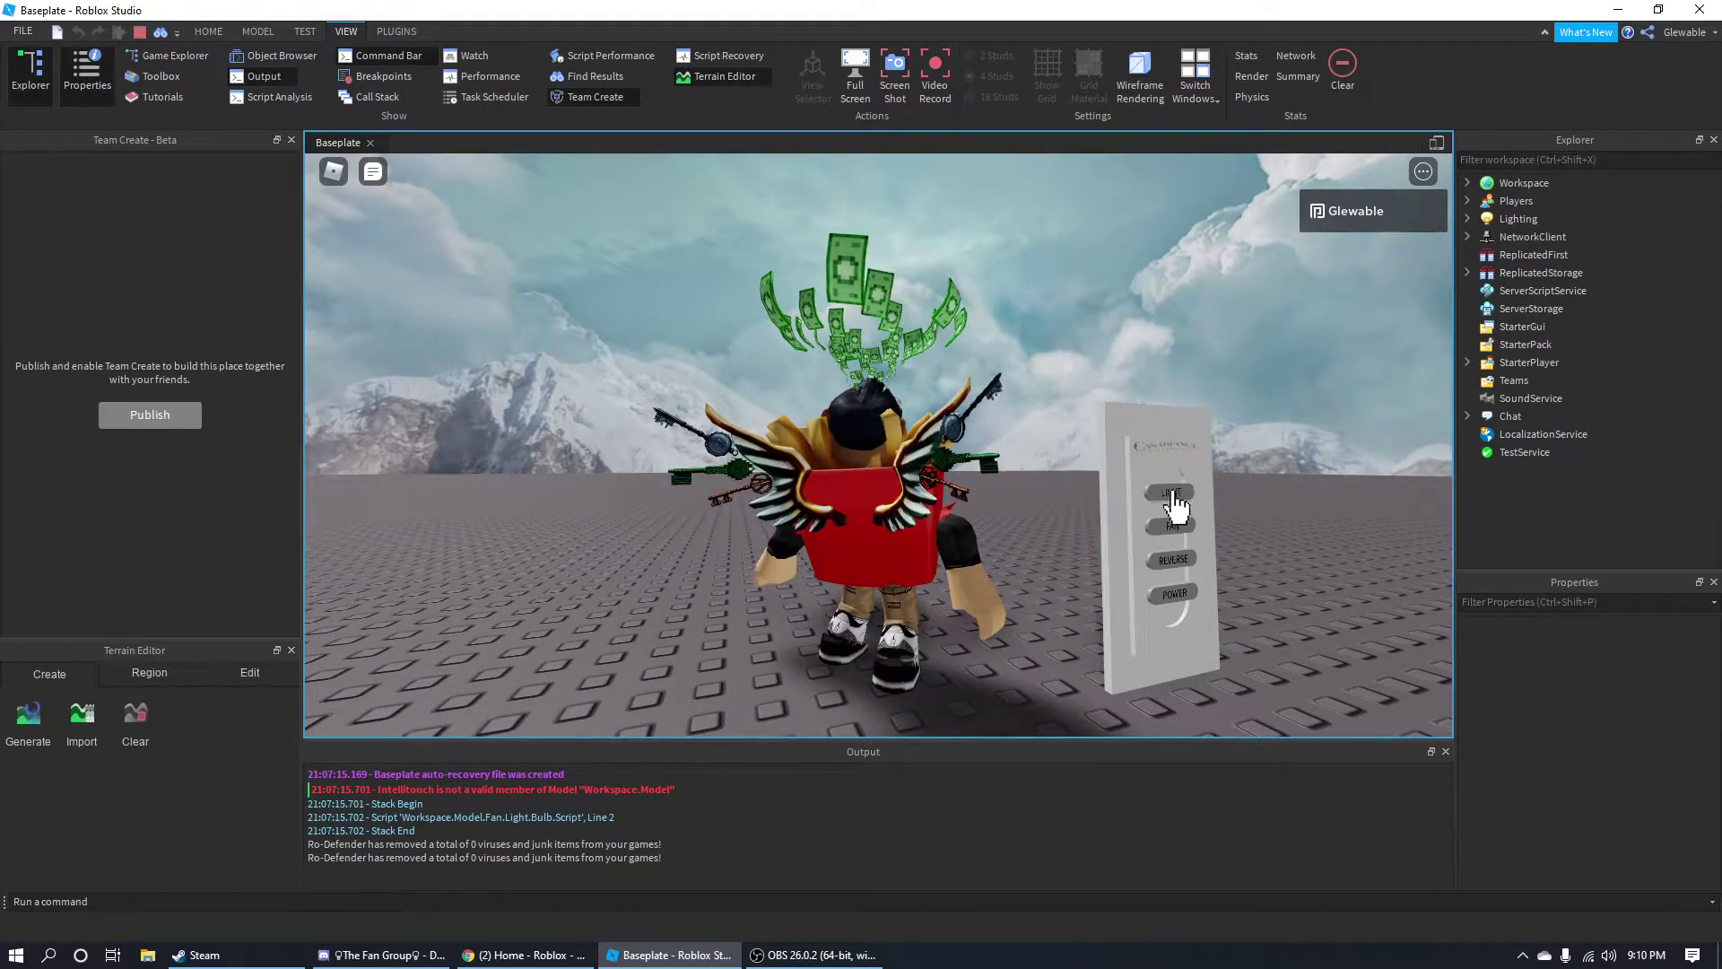
pyautogui.press('d')
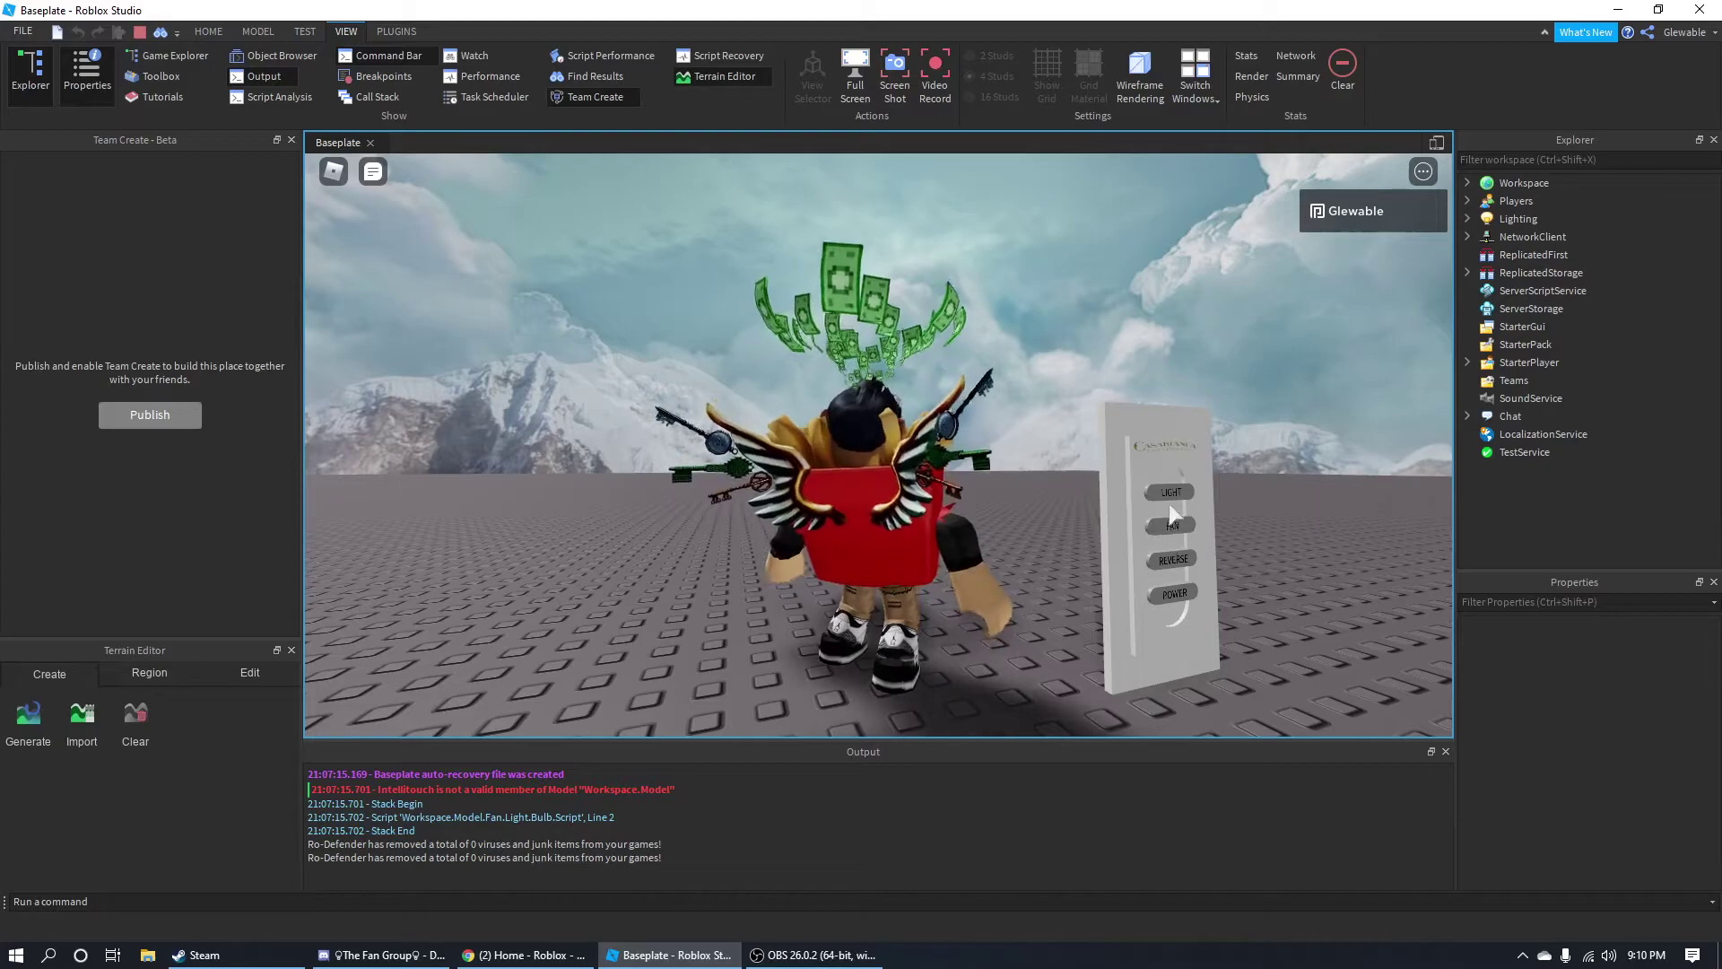
pyautogui.click(1171, 497)
pyautogui.click(1171, 497)
pyautogui.click(1176, 503)
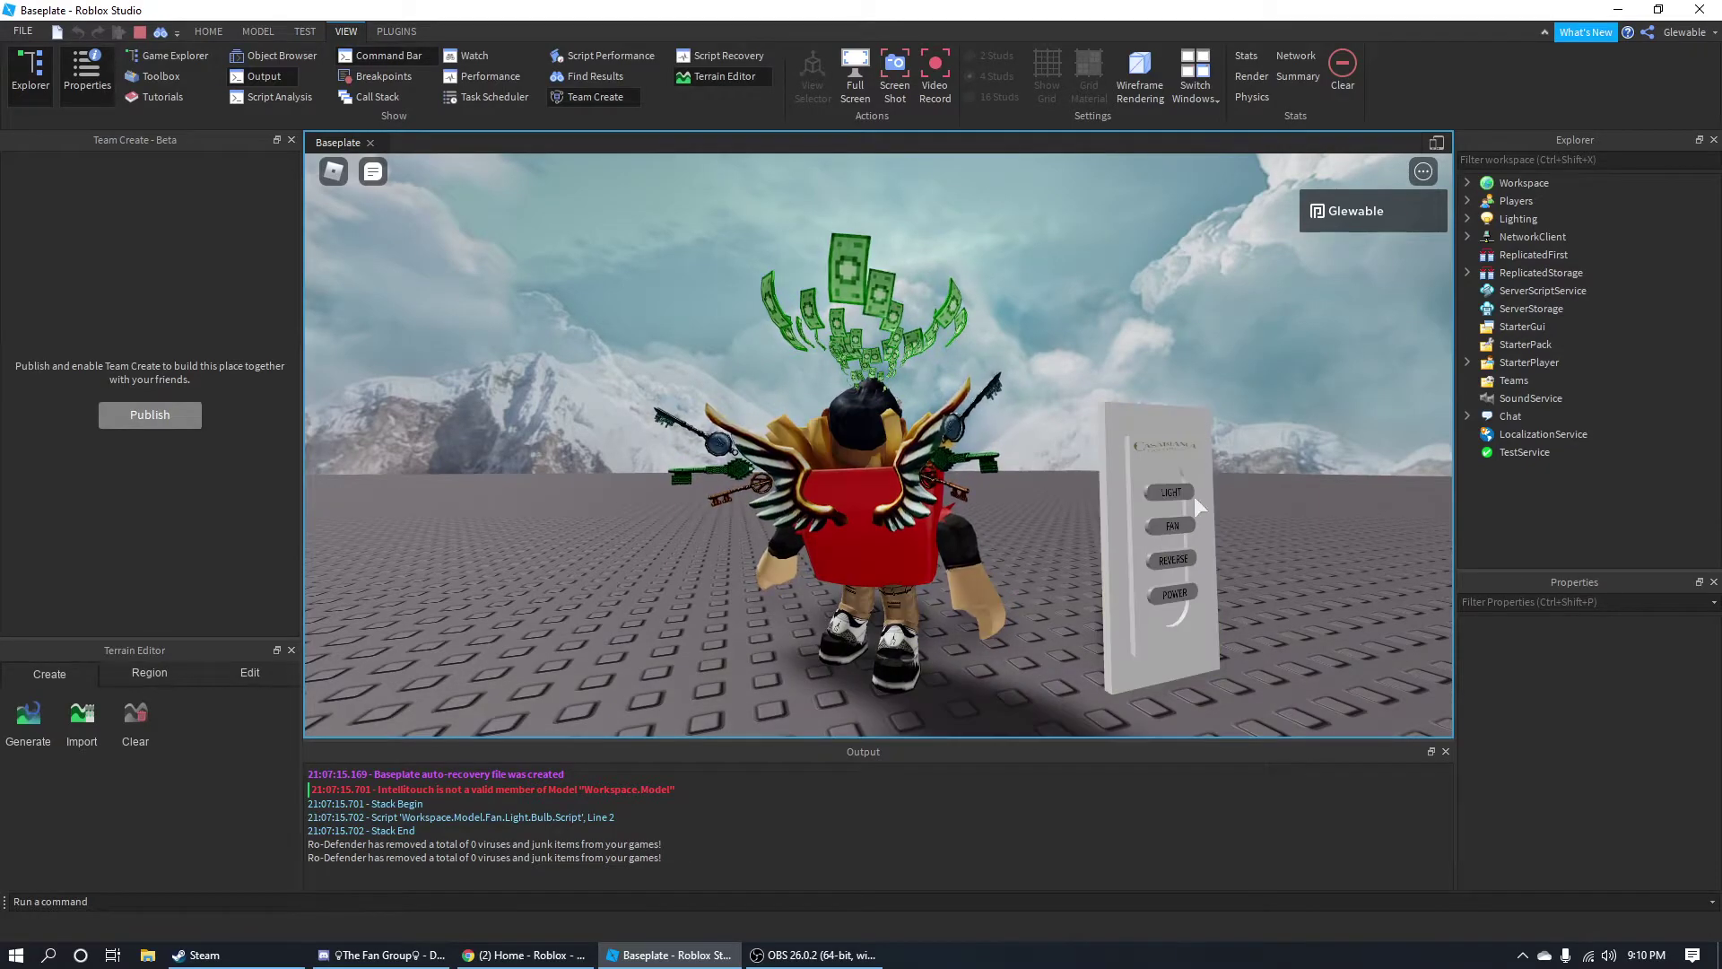
pyautogui.press('s')
# Examine the fan, its light and the wall control from different angles and distances.
pyautogui.moveTo(1218, 397); pyautogui.dragTo(1218, 399, button='right')
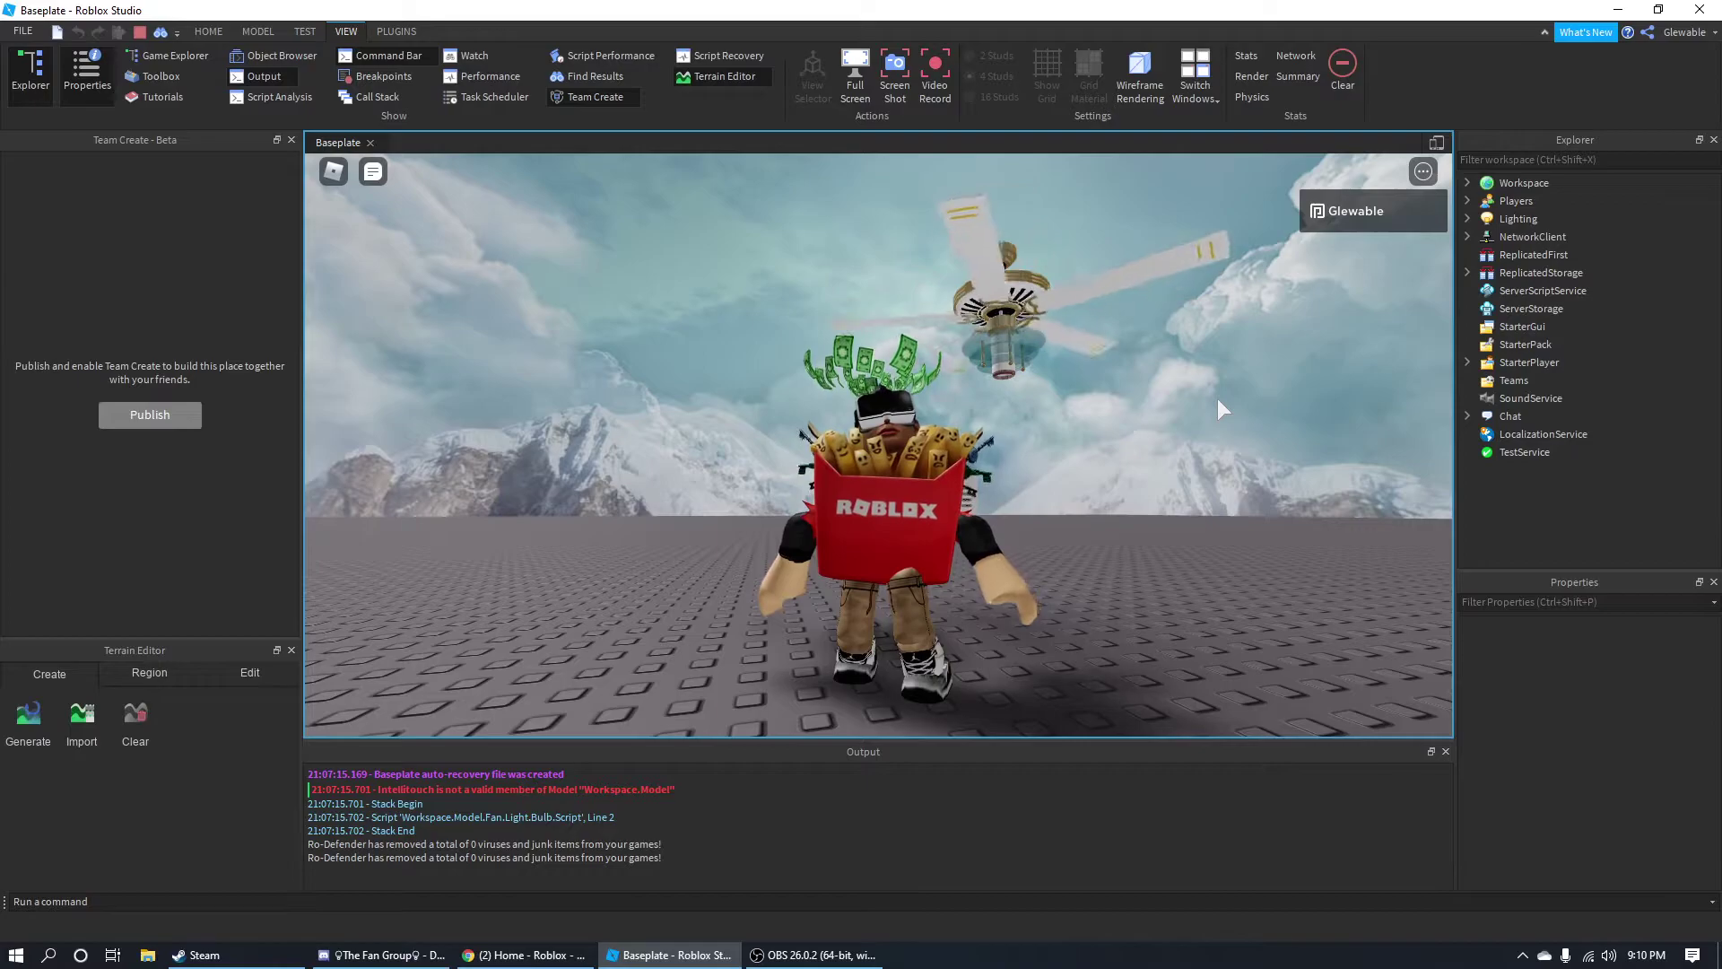
pyautogui.moveTo(1197, 407); pyautogui.dragTo(1170, 430, button='right')
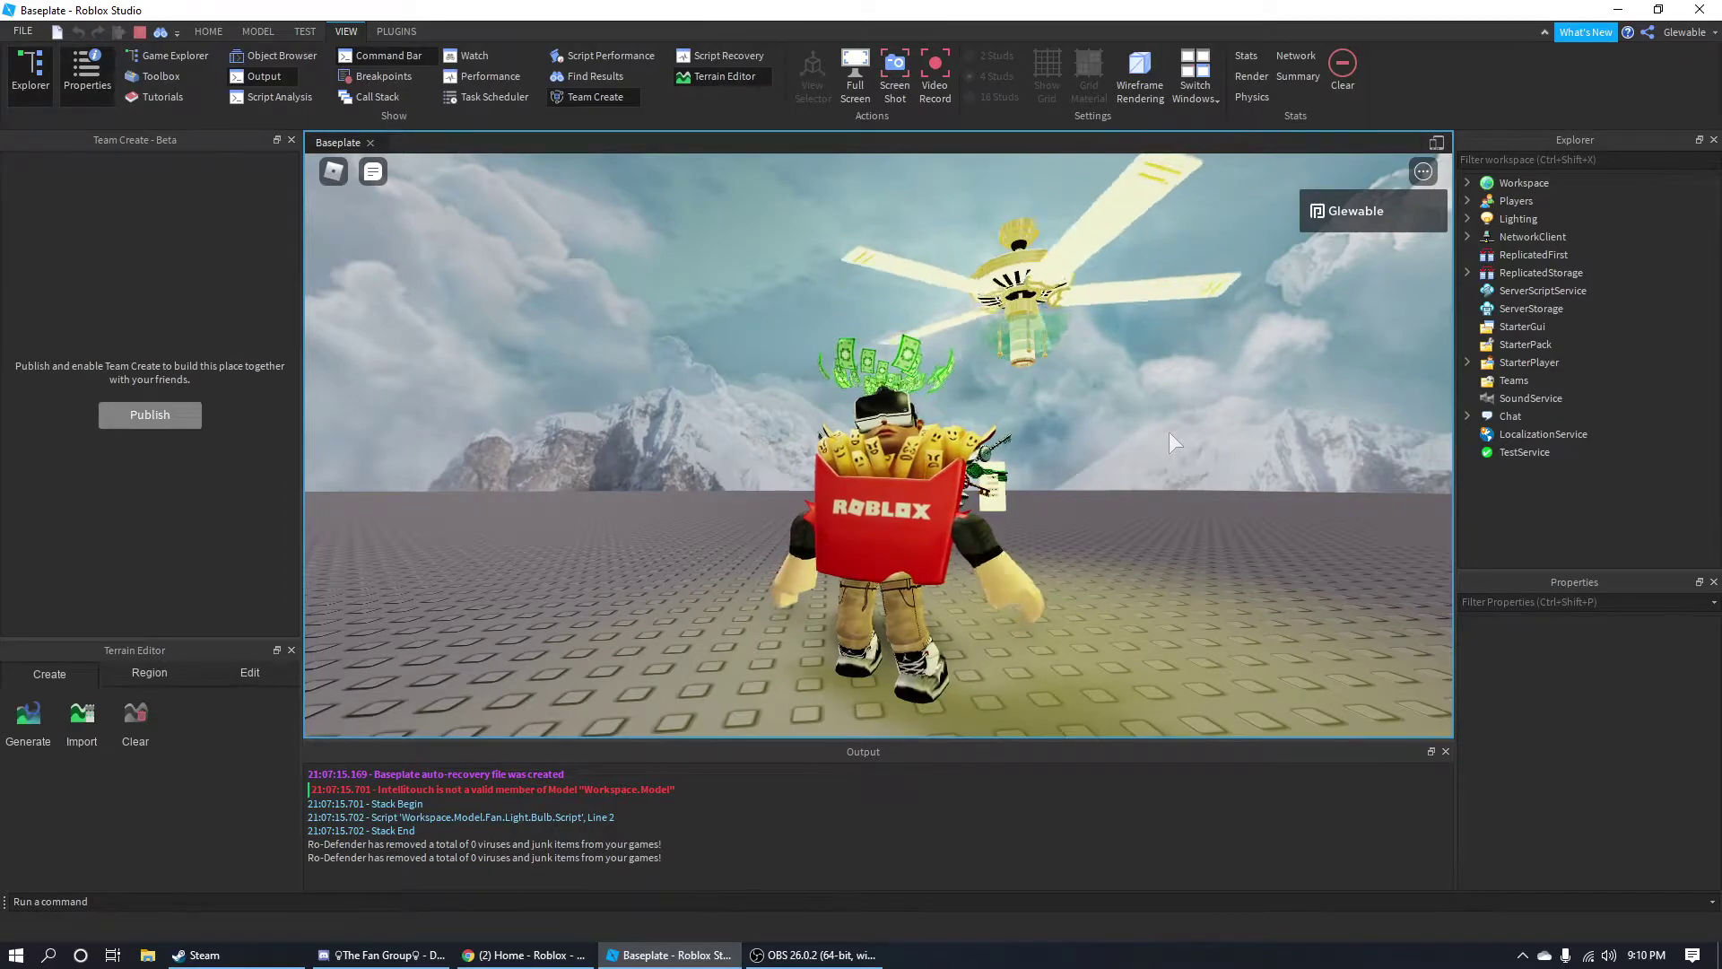
pyautogui.press('a')
pyautogui.press('s')
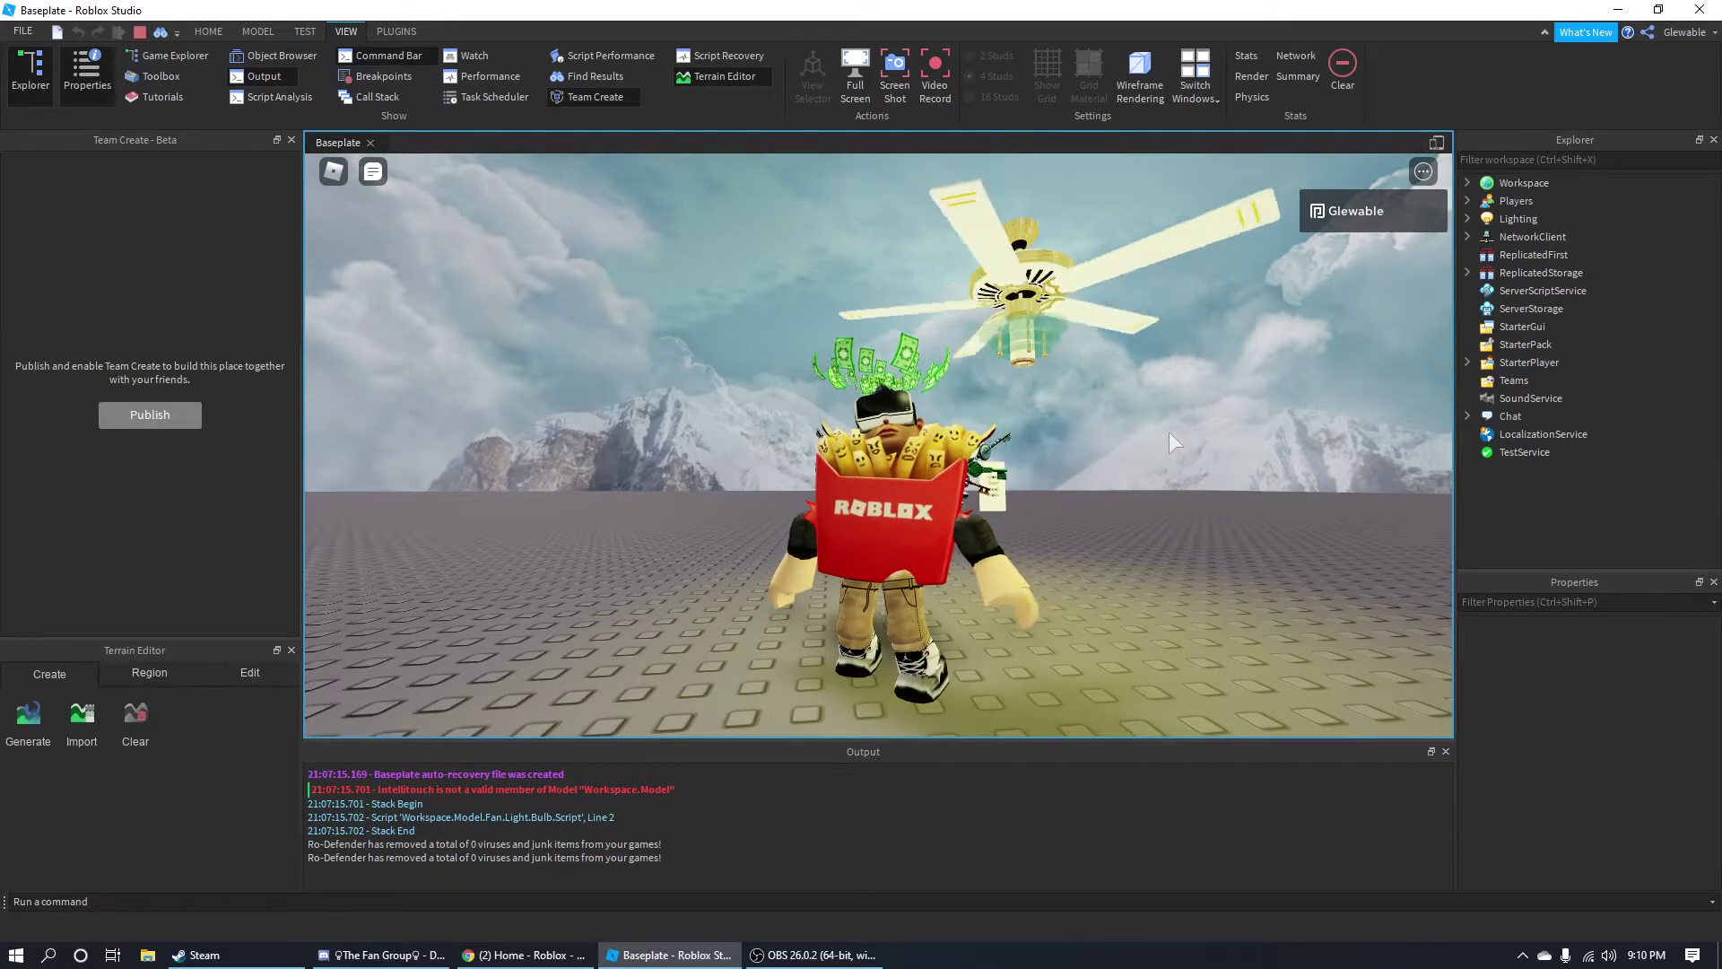
pyautogui.moveTo(1170, 432); pyautogui.dragTo(1192, 375, button='right')
pyautogui.scroll(-3, 1191, 375)
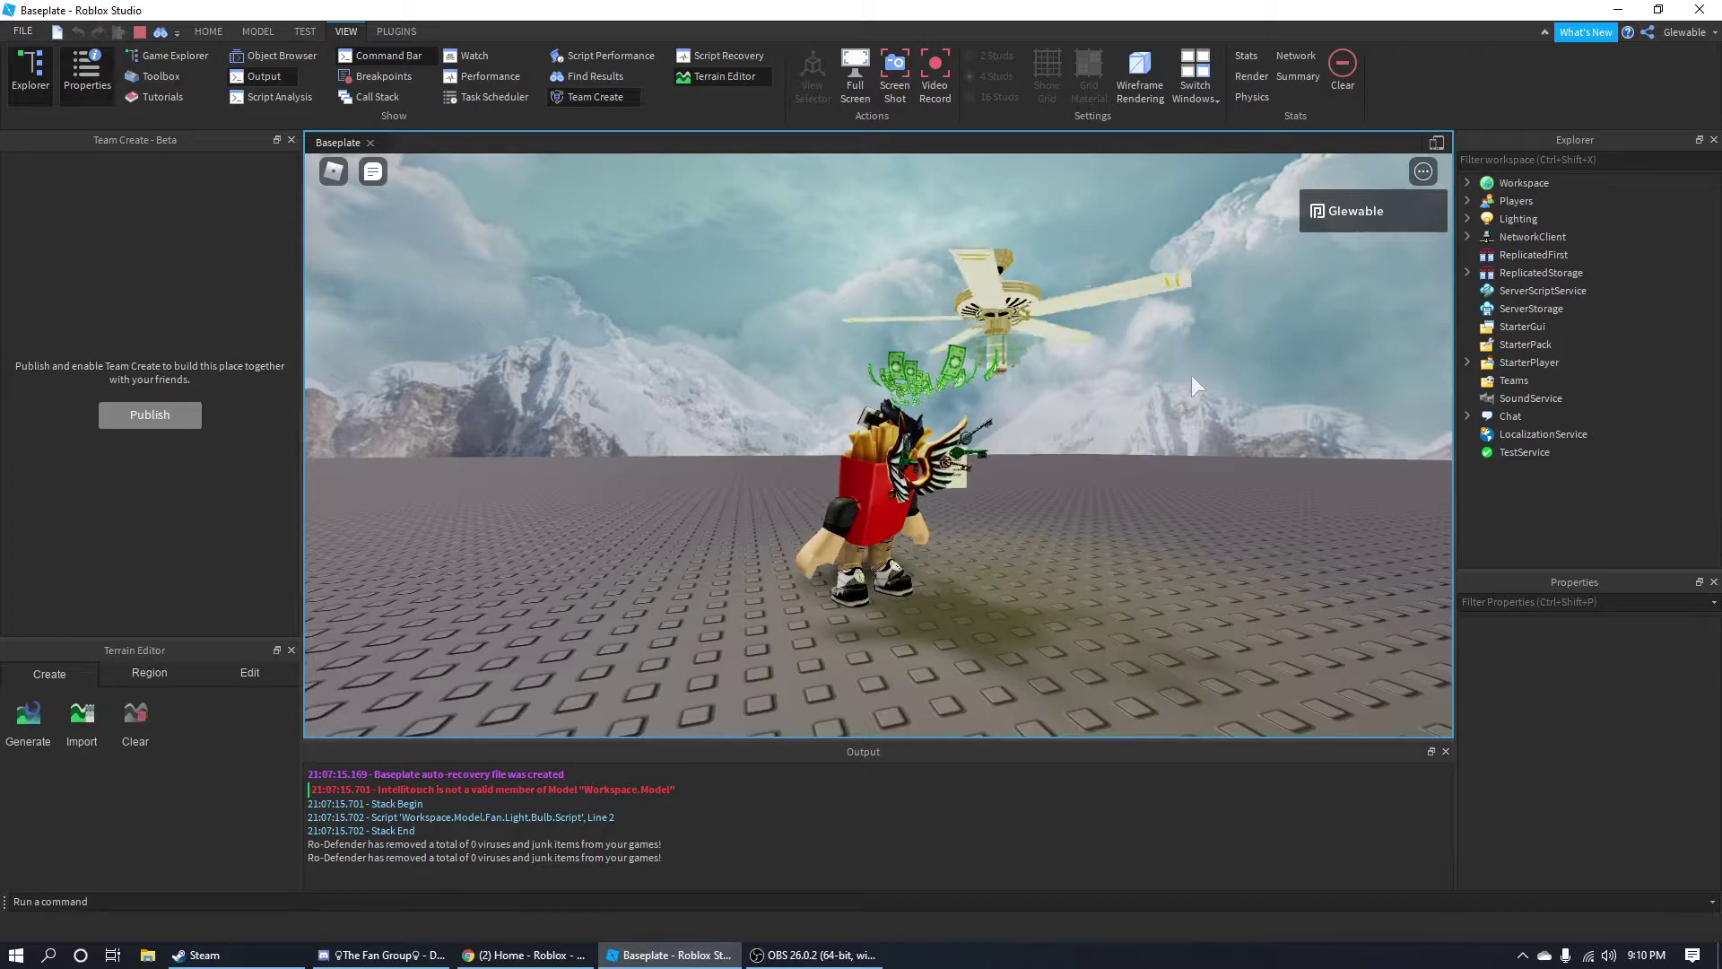
pyautogui.scroll(2, 1148, 359)
pyautogui.moveTo(1142, 460); pyautogui.dragTo(1134, 449, button='right')
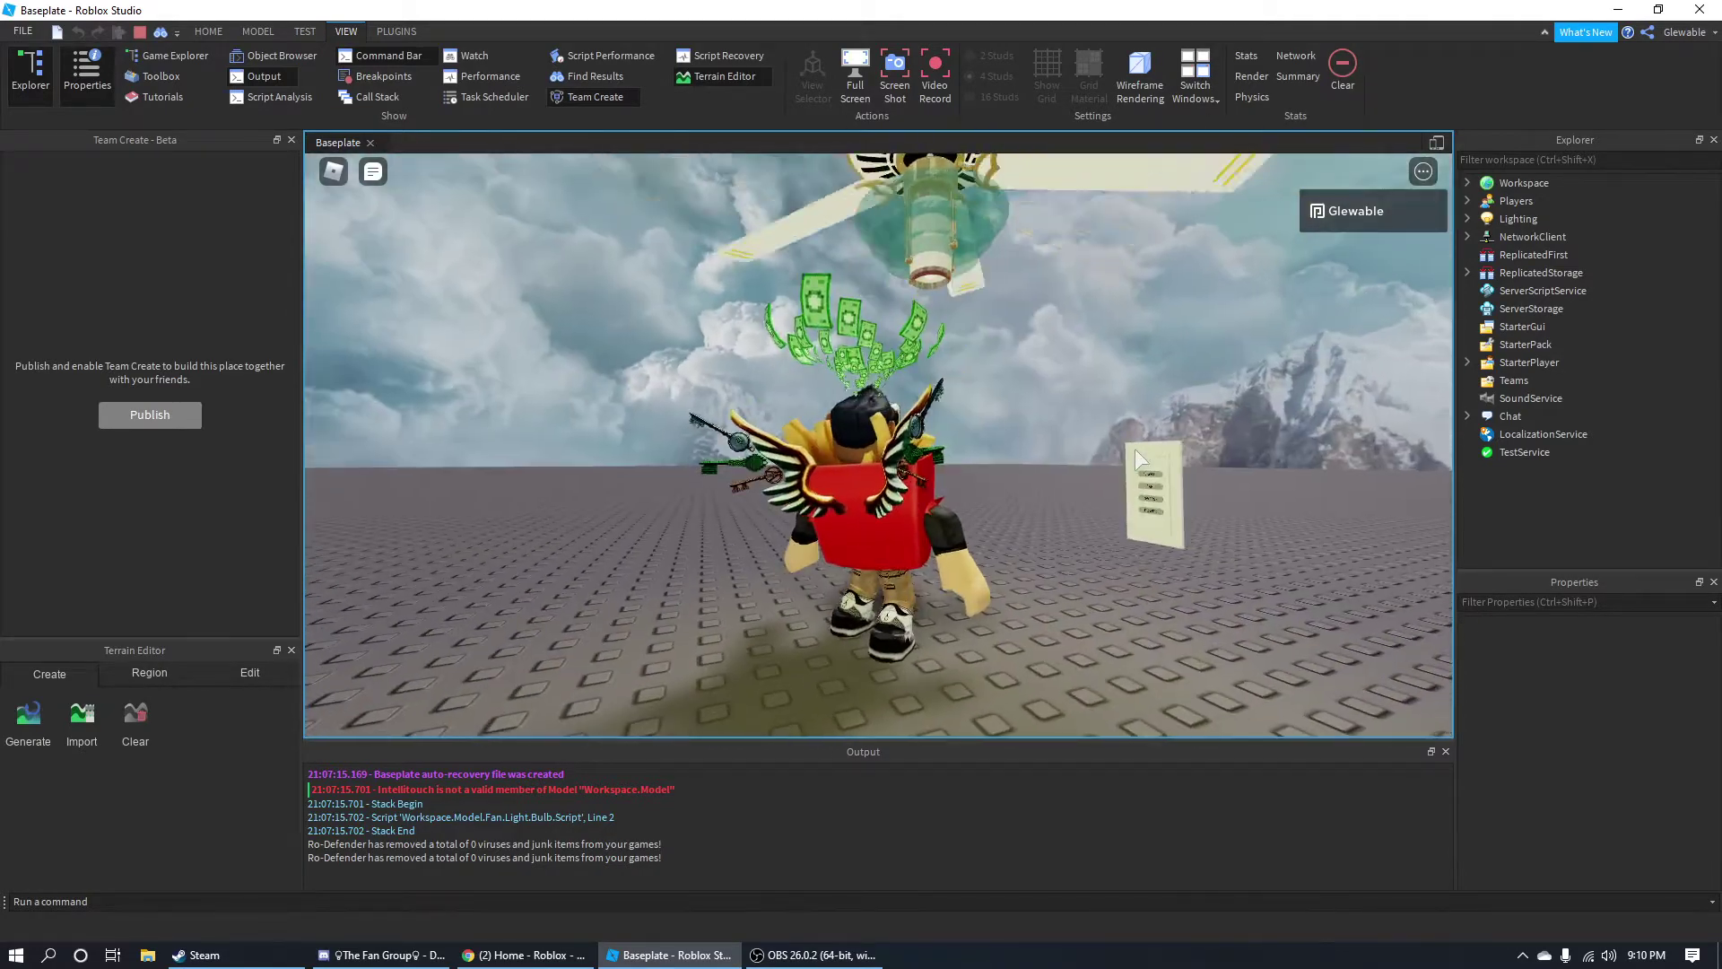
pyautogui.moveTo(908, 440); pyautogui.dragTo(906, 440, button='right')
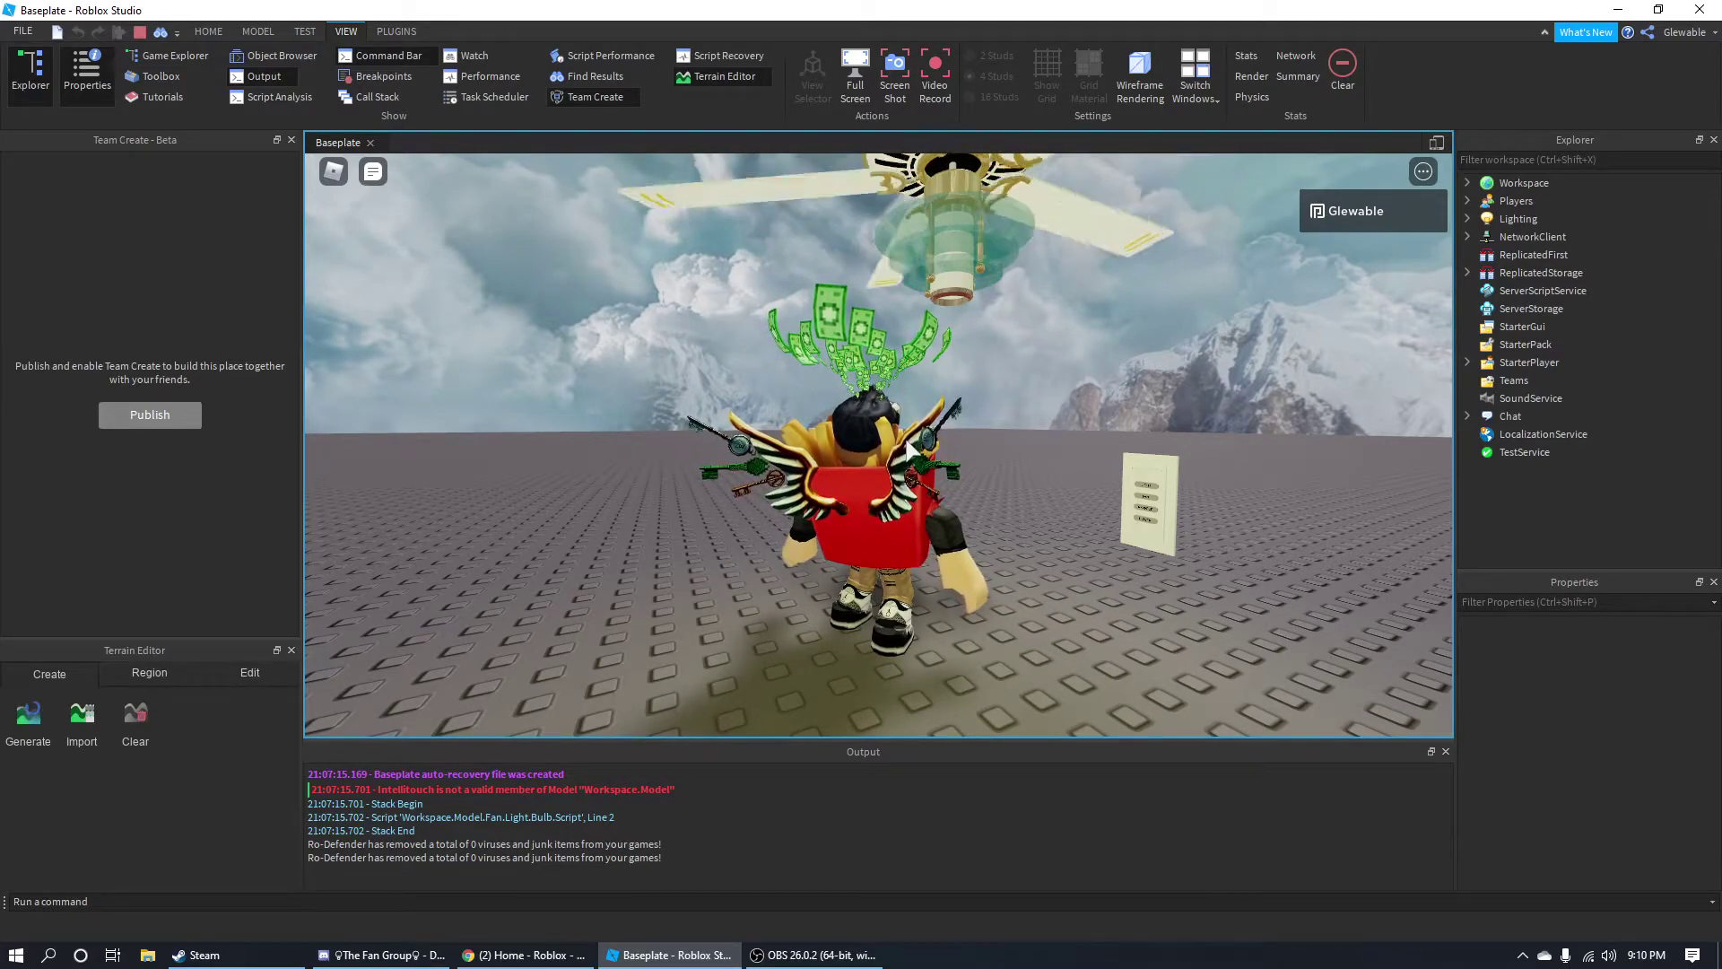
pyautogui.moveTo(1001, 407); pyautogui.dragTo(1001, 413, button='right')
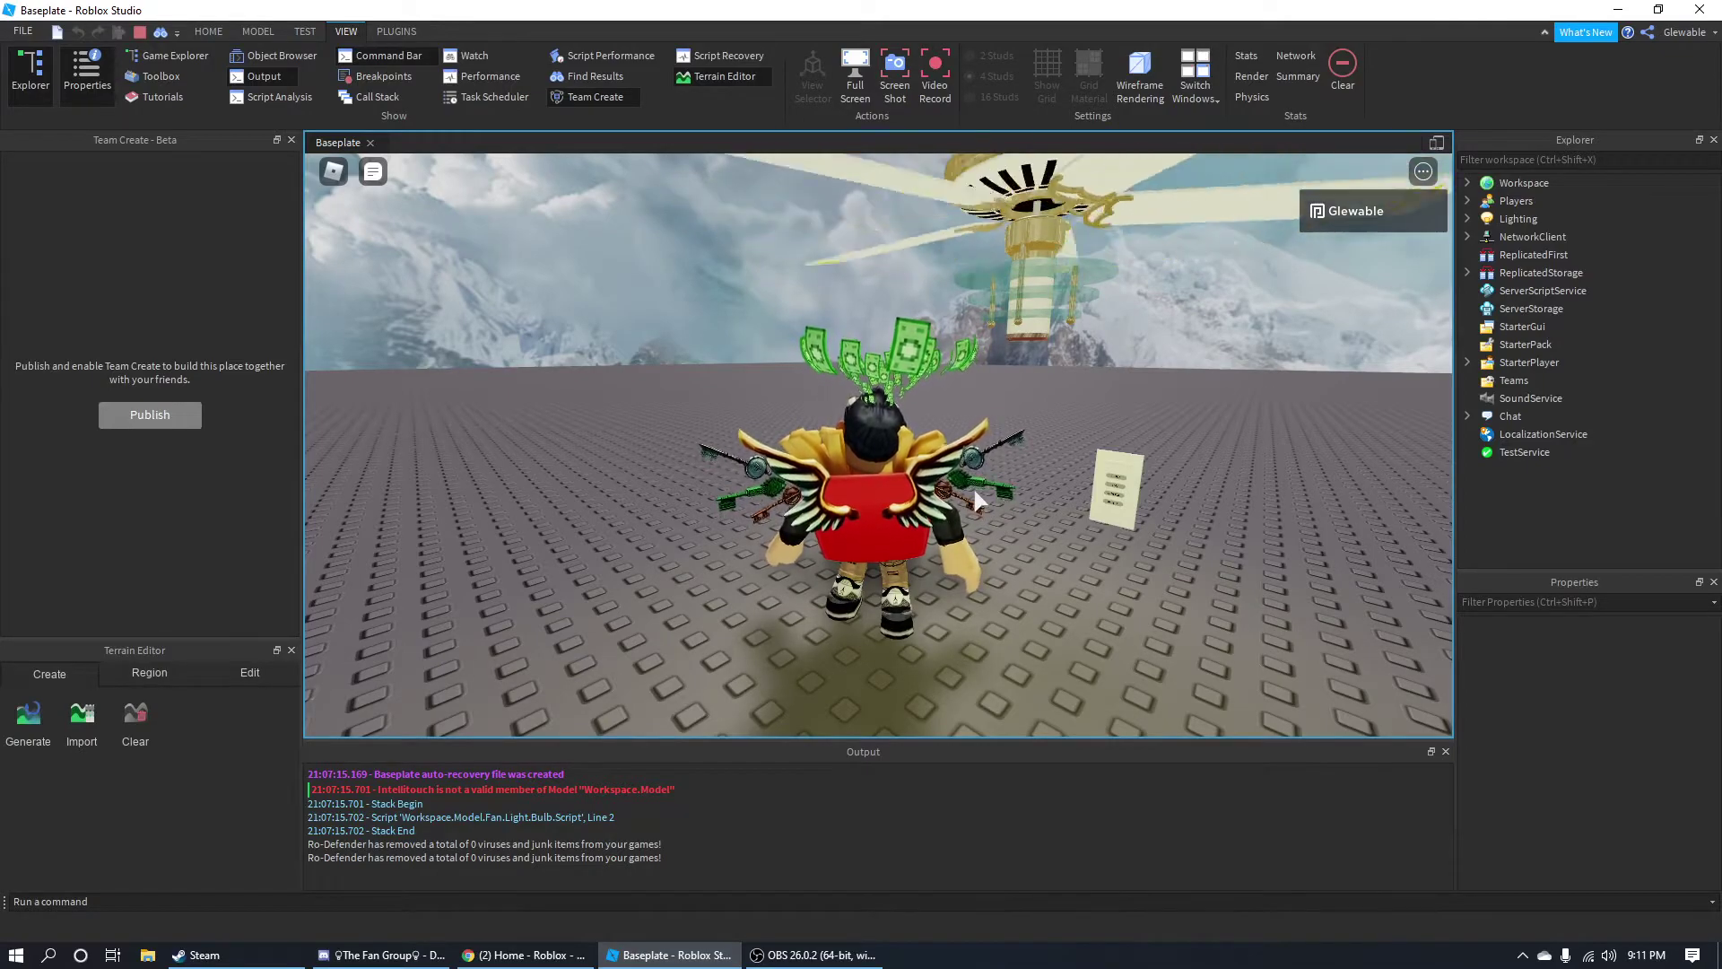
pyautogui.moveTo(974, 499); pyautogui.dragTo(1001, 431, button='right')
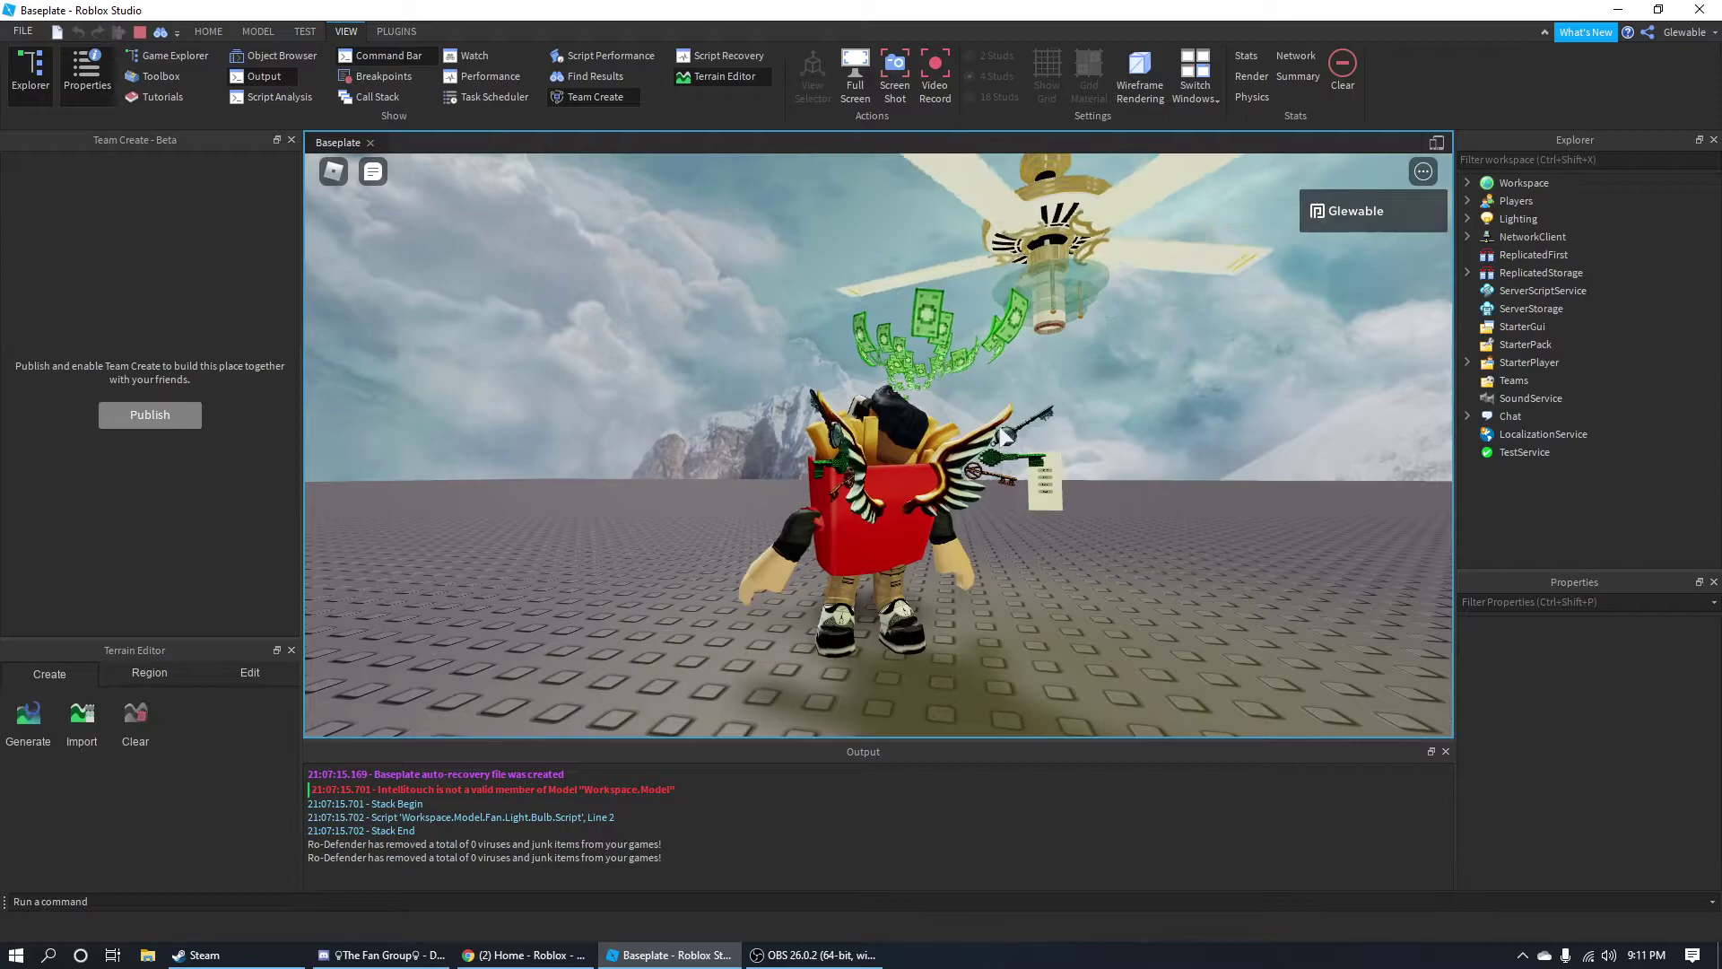
# Walk up to the wall control, switch the fan's light on, and back away to check the fan.
pyautogui.moveTo(1028, 439); pyautogui.dragTo(1030, 450, button='right')
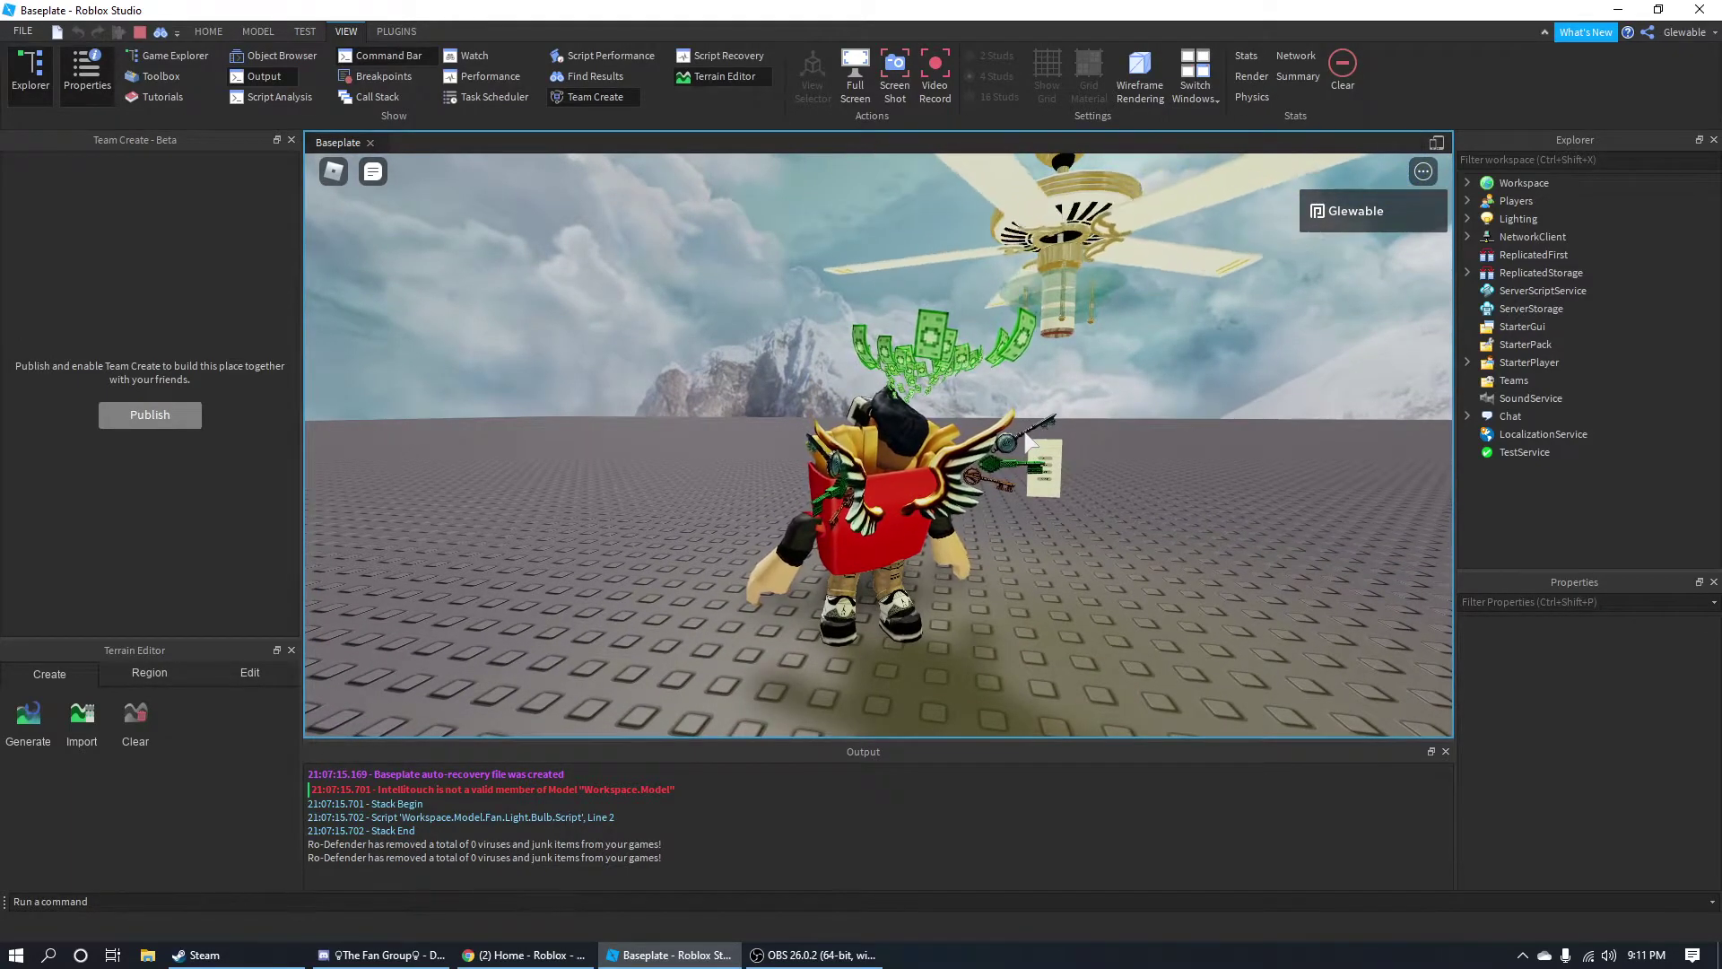
pyautogui.moveTo(1024, 437); pyautogui.dragTo(1022, 436, button='right')
pyautogui.scroll(-2, 1023, 436)
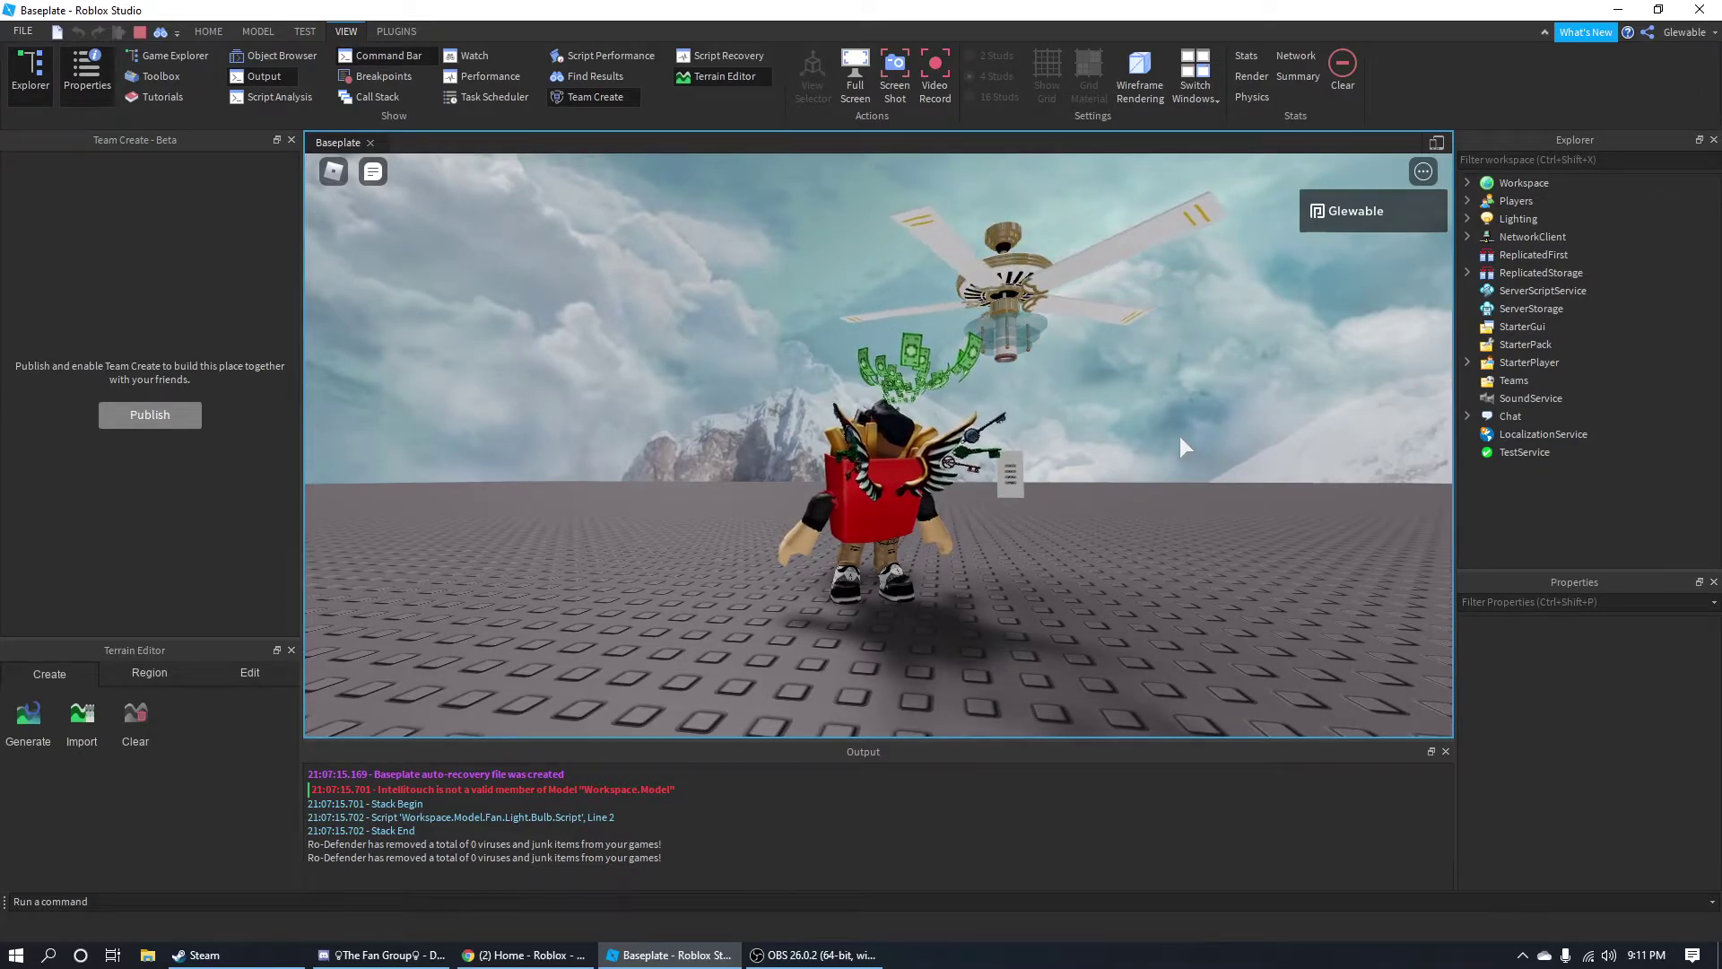
pyautogui.moveTo(1181, 436); pyautogui.dragTo(1215, 385, button='right')
pyautogui.press('w')
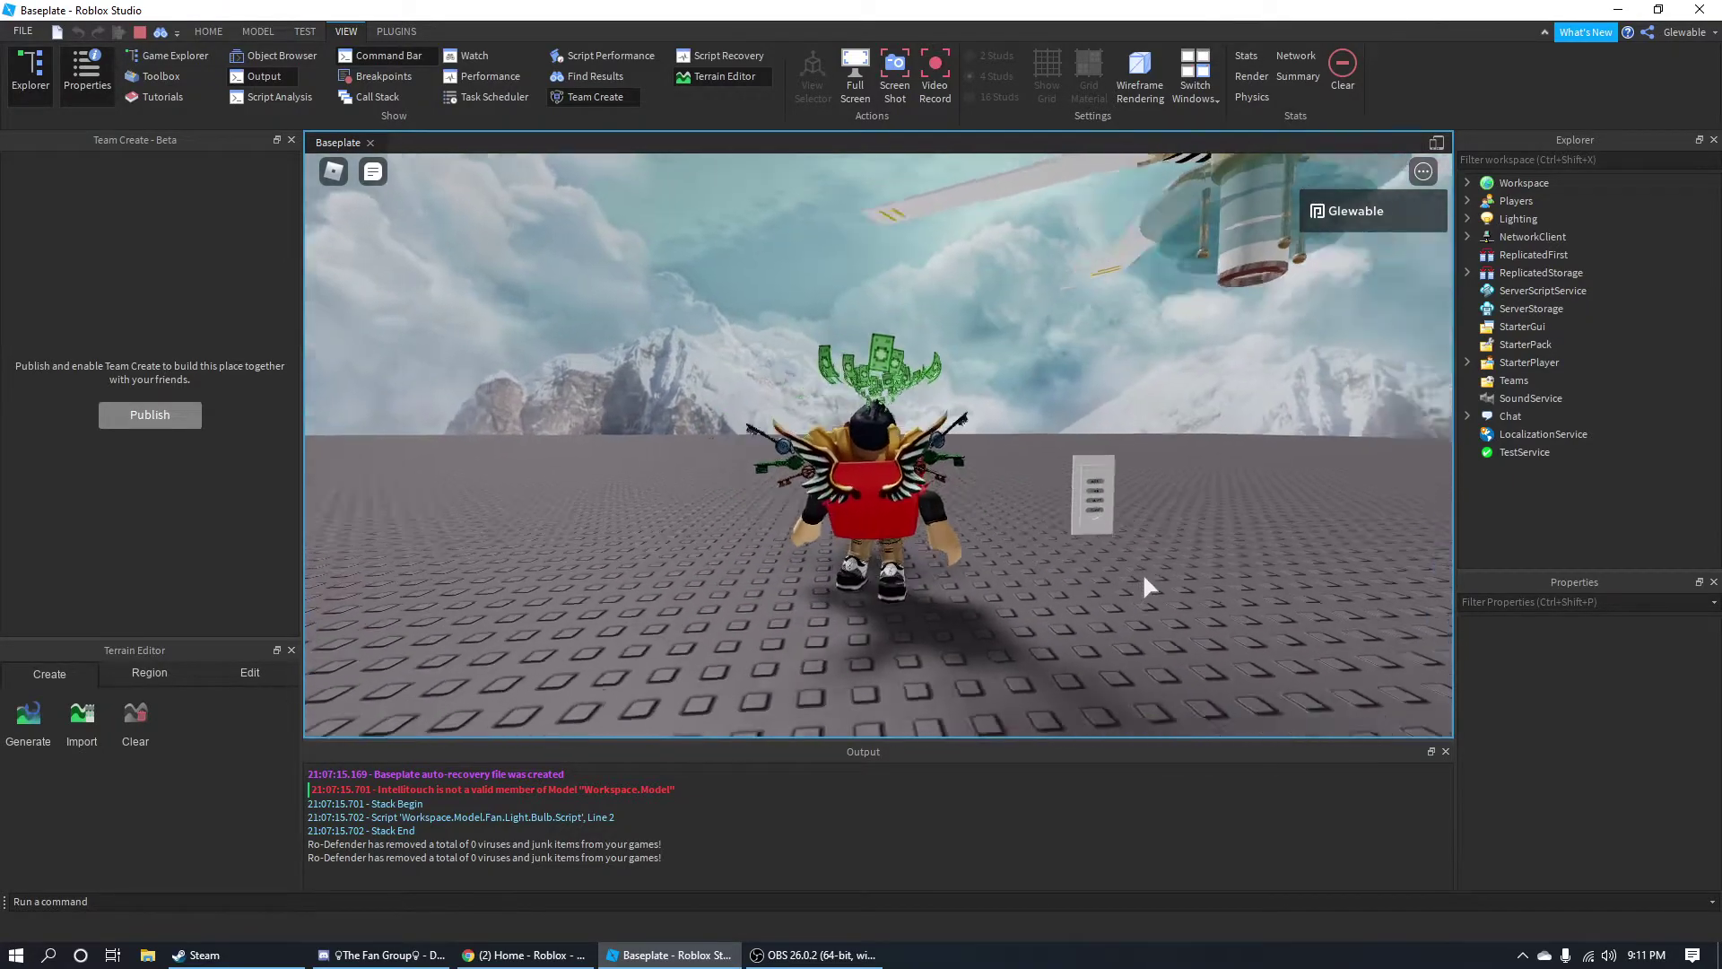
pyautogui.moveTo(1144, 576); pyautogui.dragTo(1144, 576, button='right')
pyautogui.press('w')
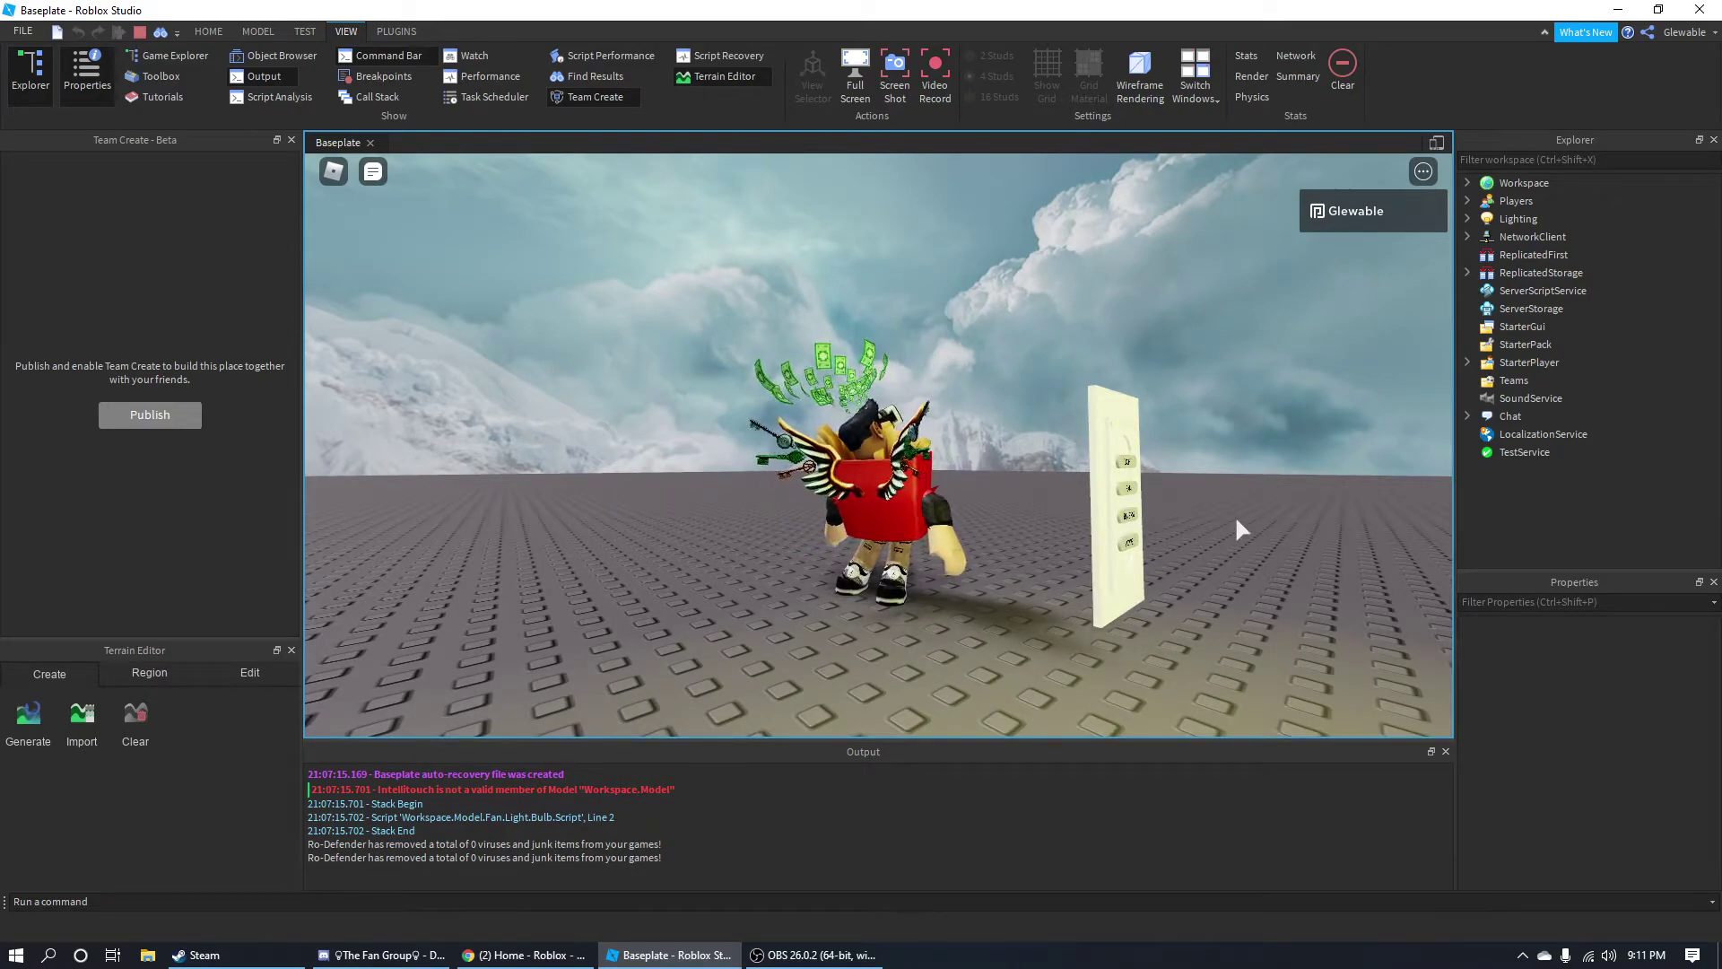
pyautogui.press('s')
pyautogui.press('s')
pyautogui.press('a')
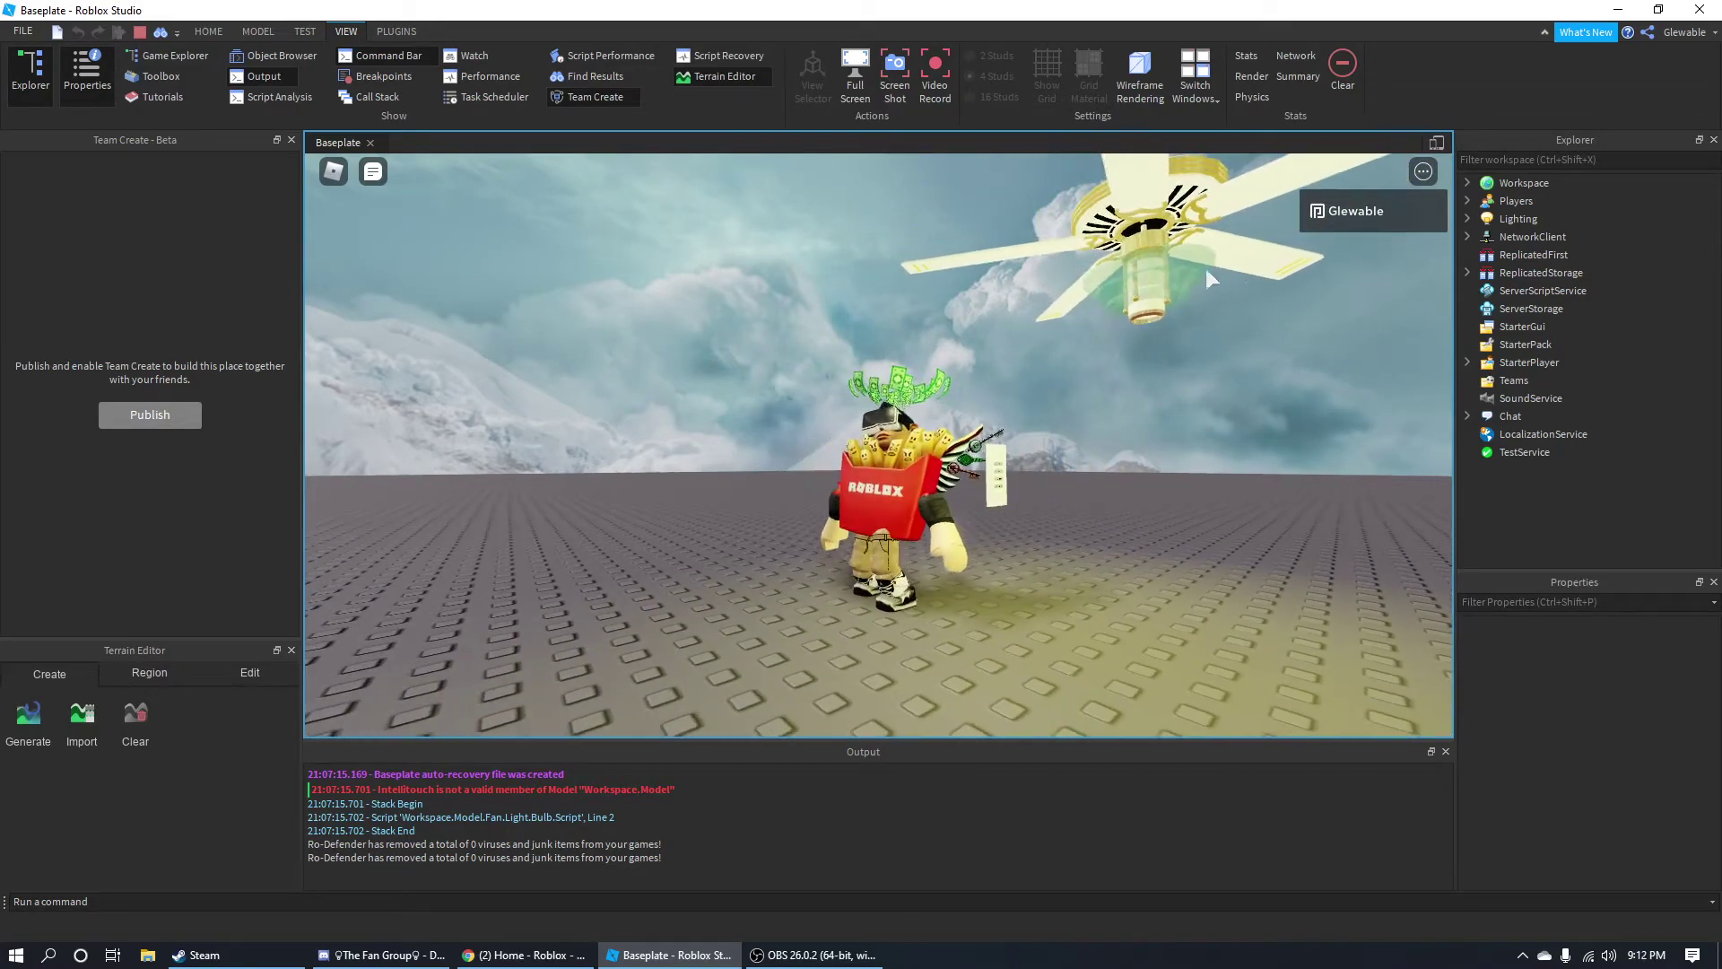
# Return to the wall control twice, operate one of its buttons each time, and back away to watch the blades.
pyautogui.press('w')
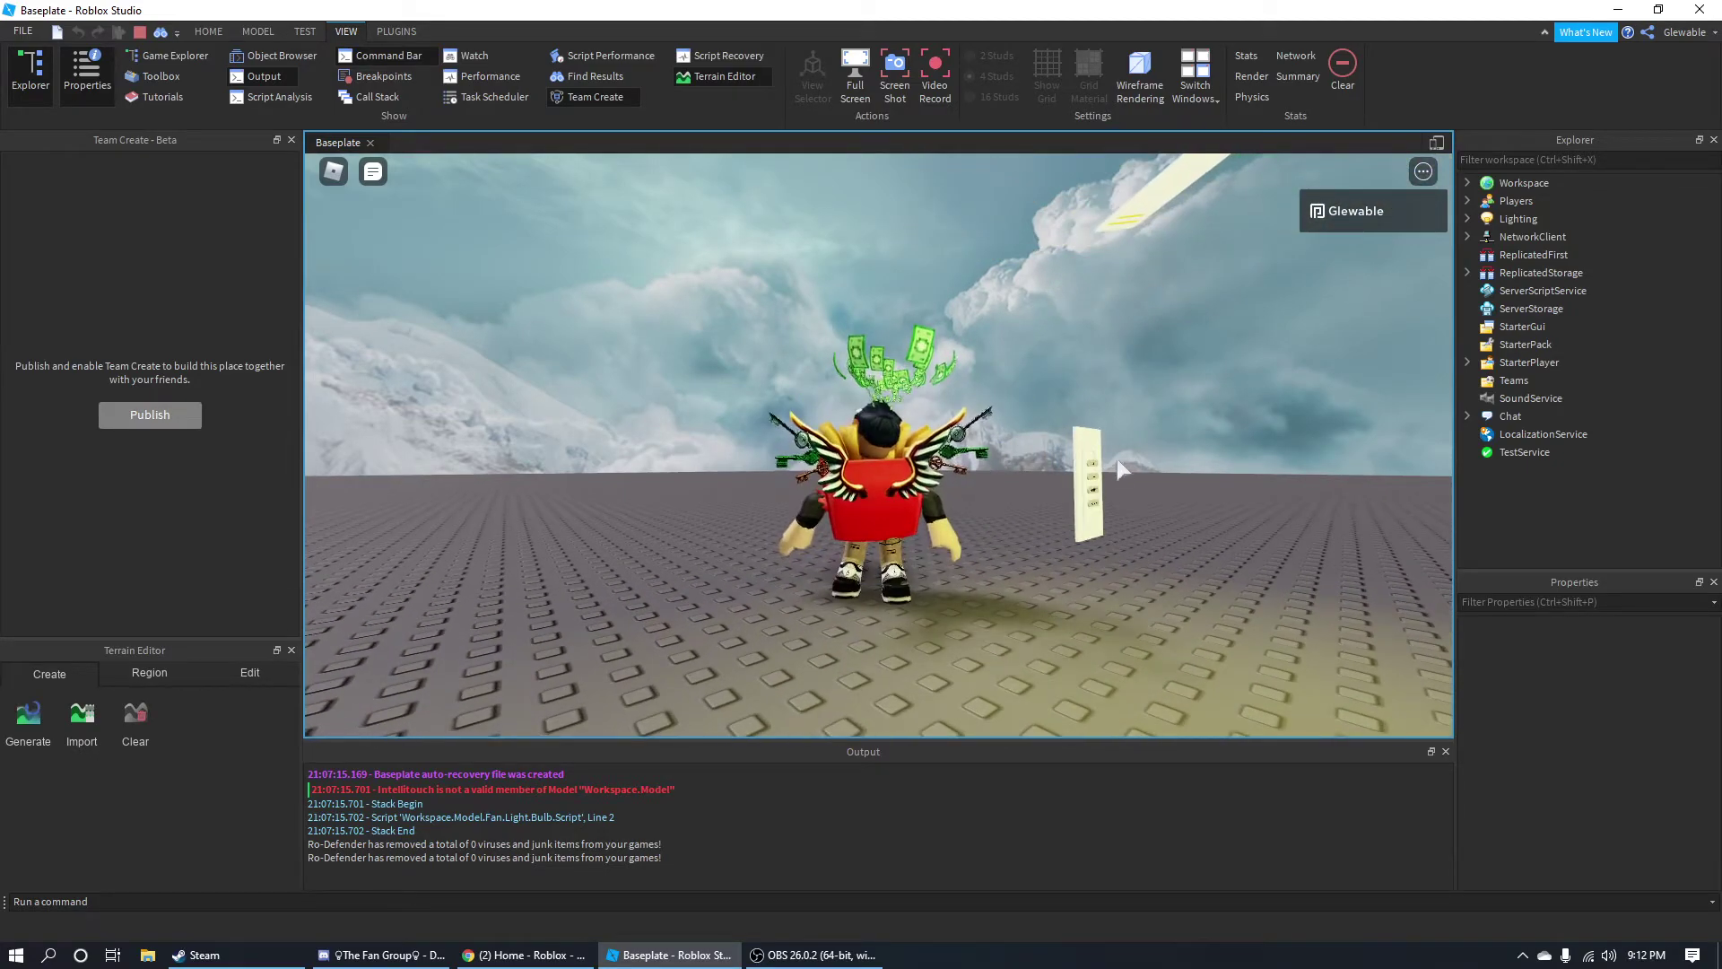
pyautogui.click(1091, 488)
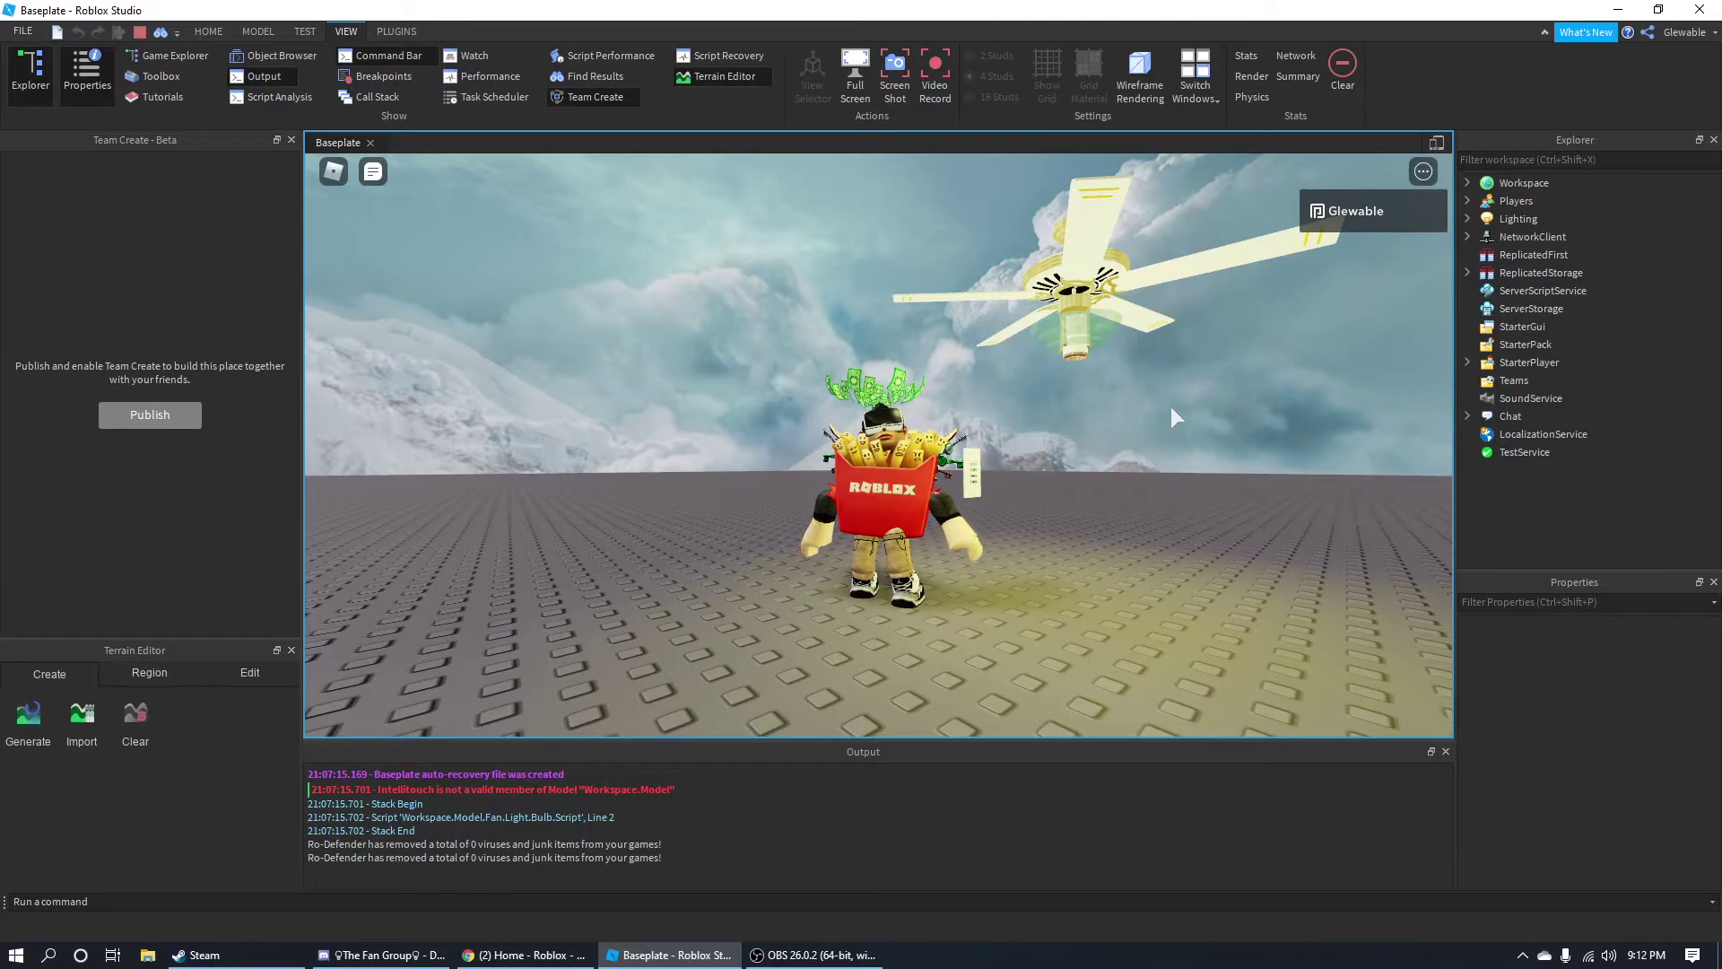
pyautogui.press('w')
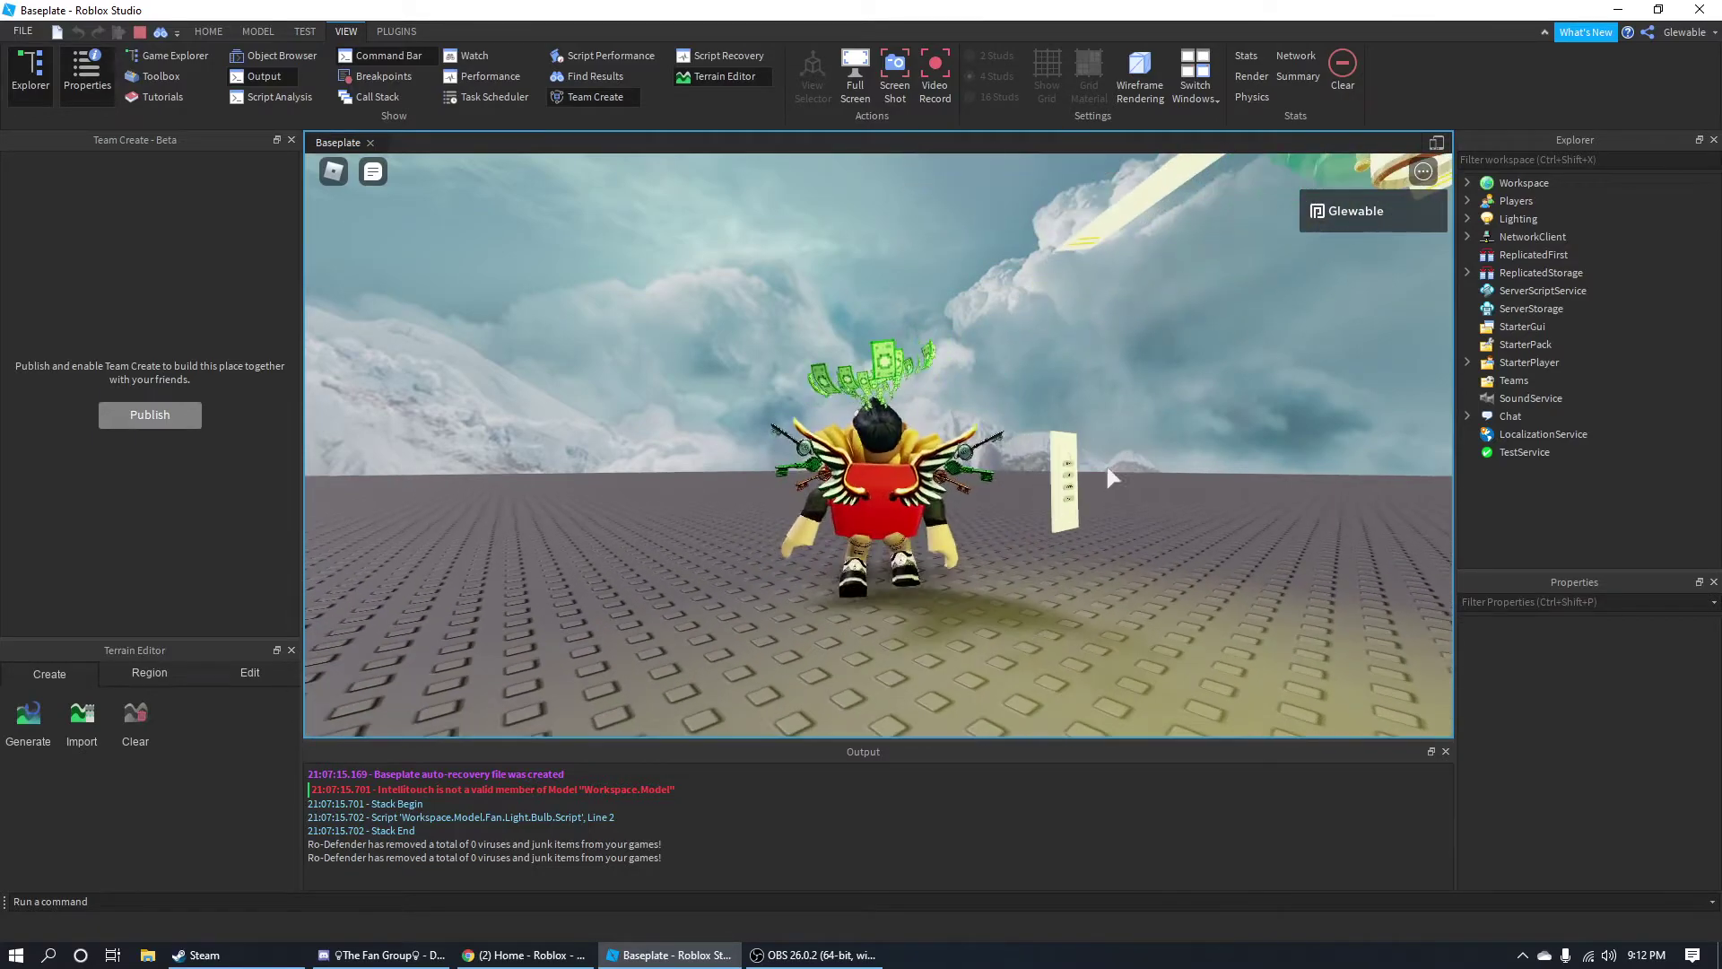
pyautogui.click(1072, 476)
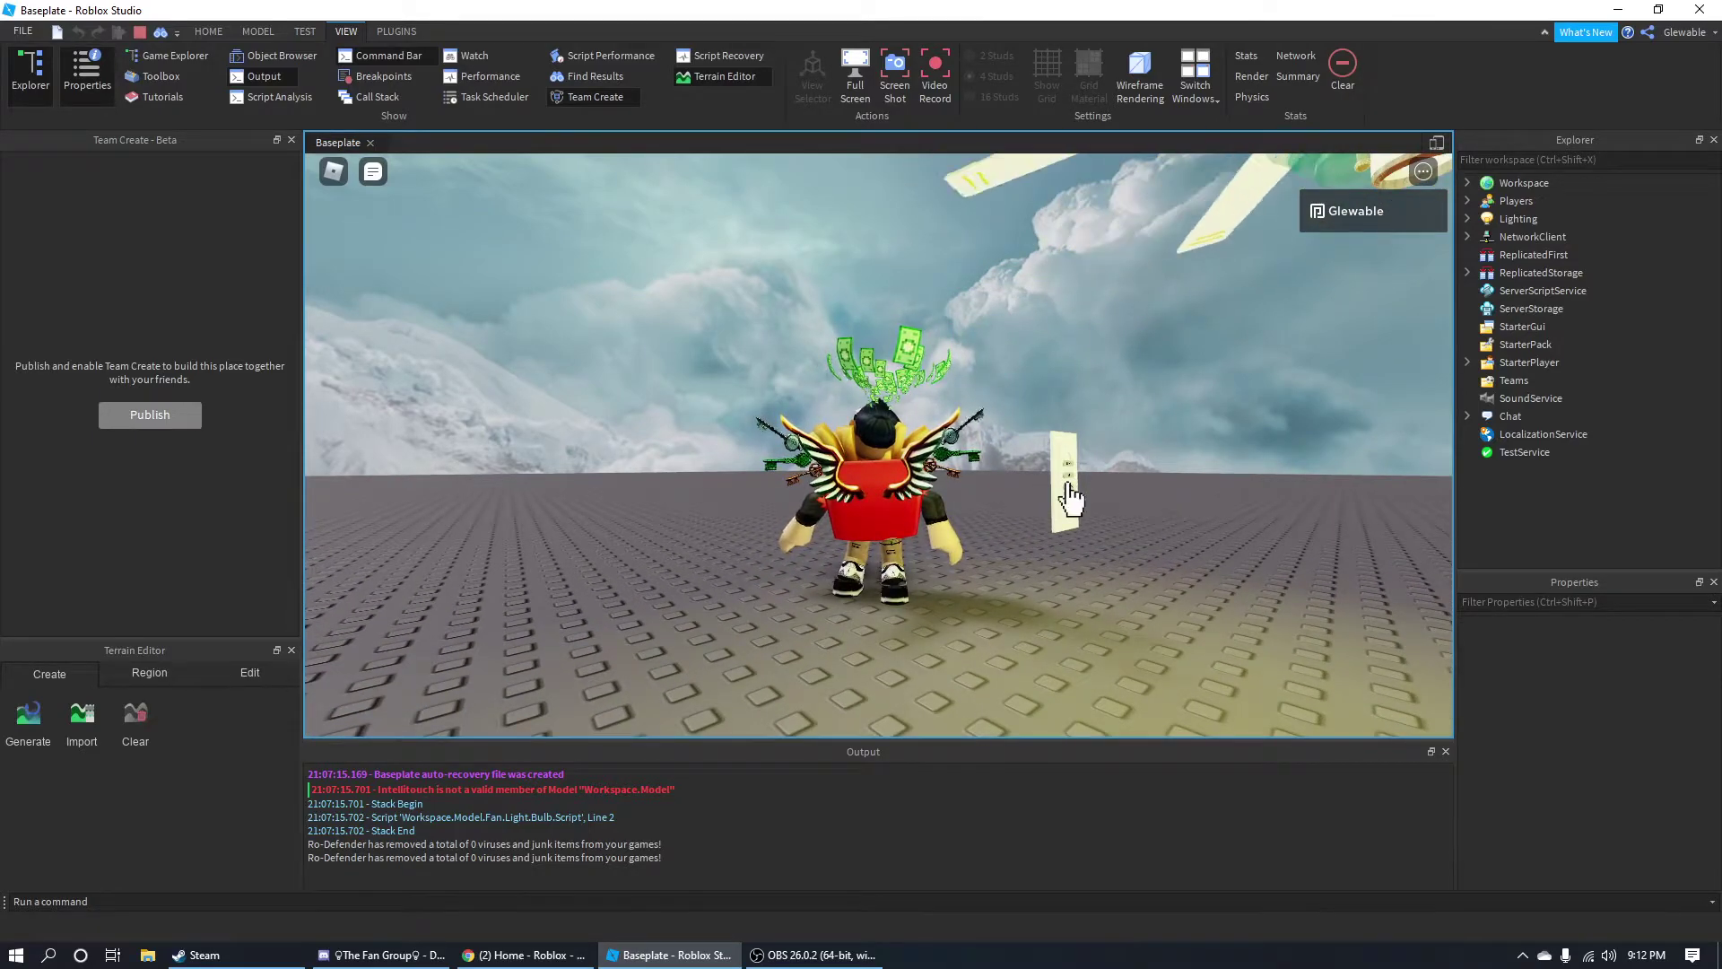
pyautogui.press('s')
pyautogui.press('s')
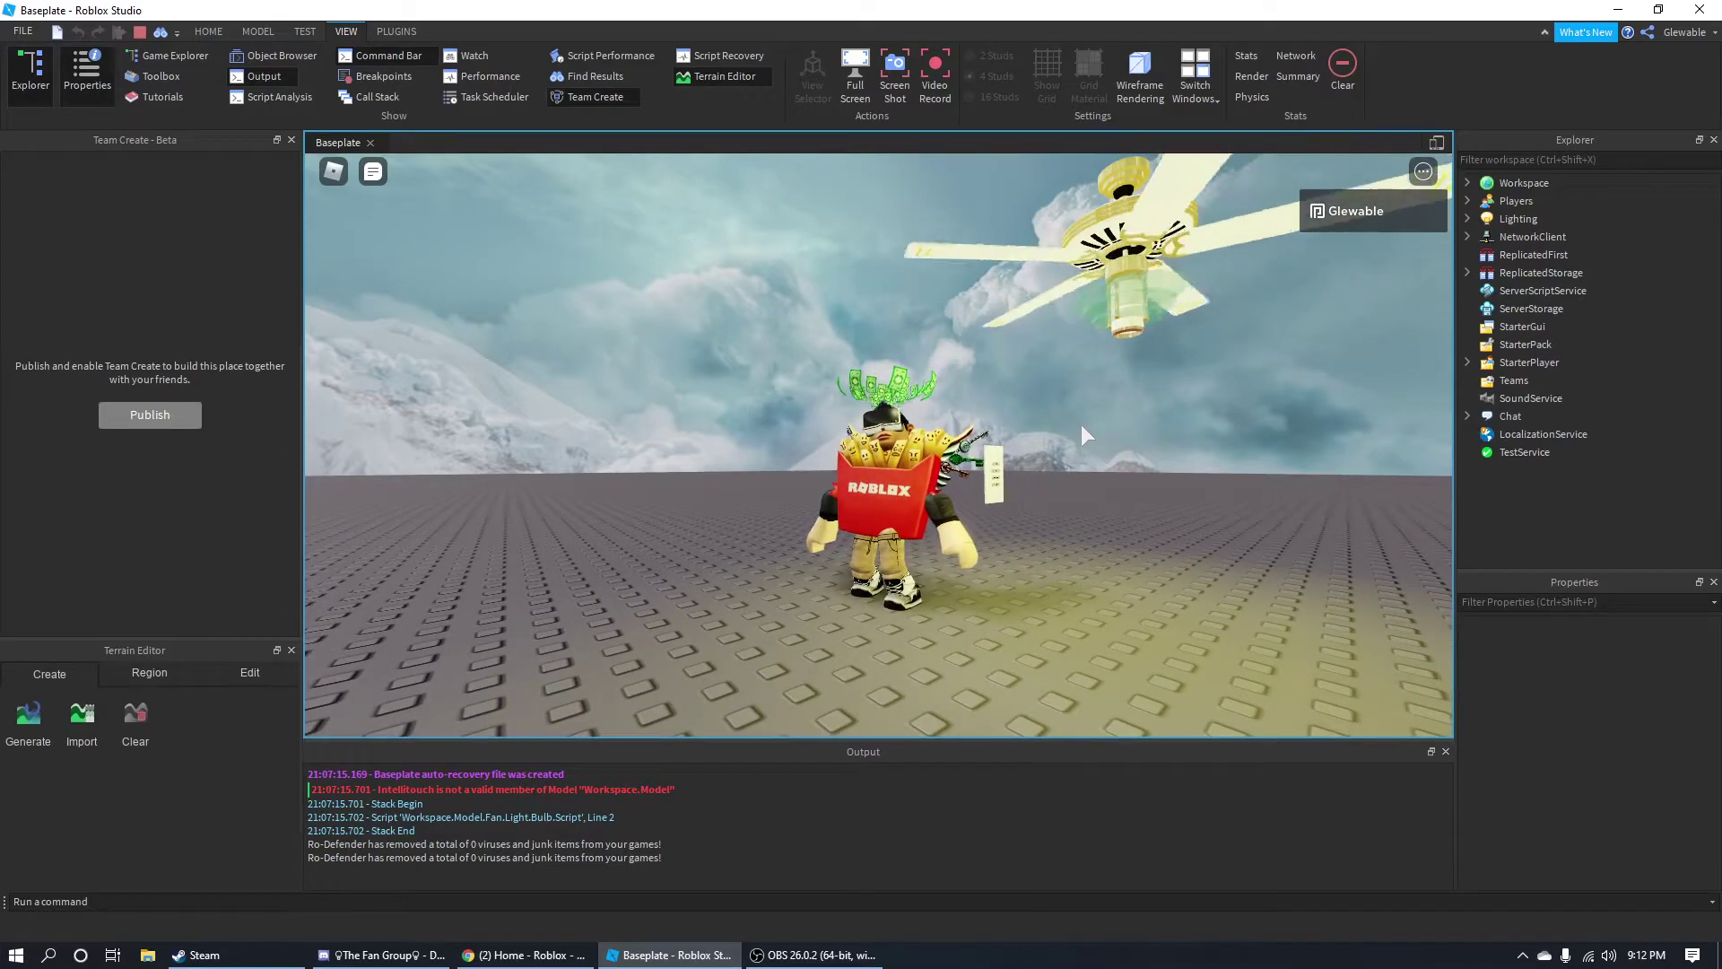
# Switch the light off at the wall control from a distance and move further back from the fan.
pyautogui.moveTo(1136, 534); pyautogui.dragTo(951, 519, button='right')
pyautogui.click(991, 492)
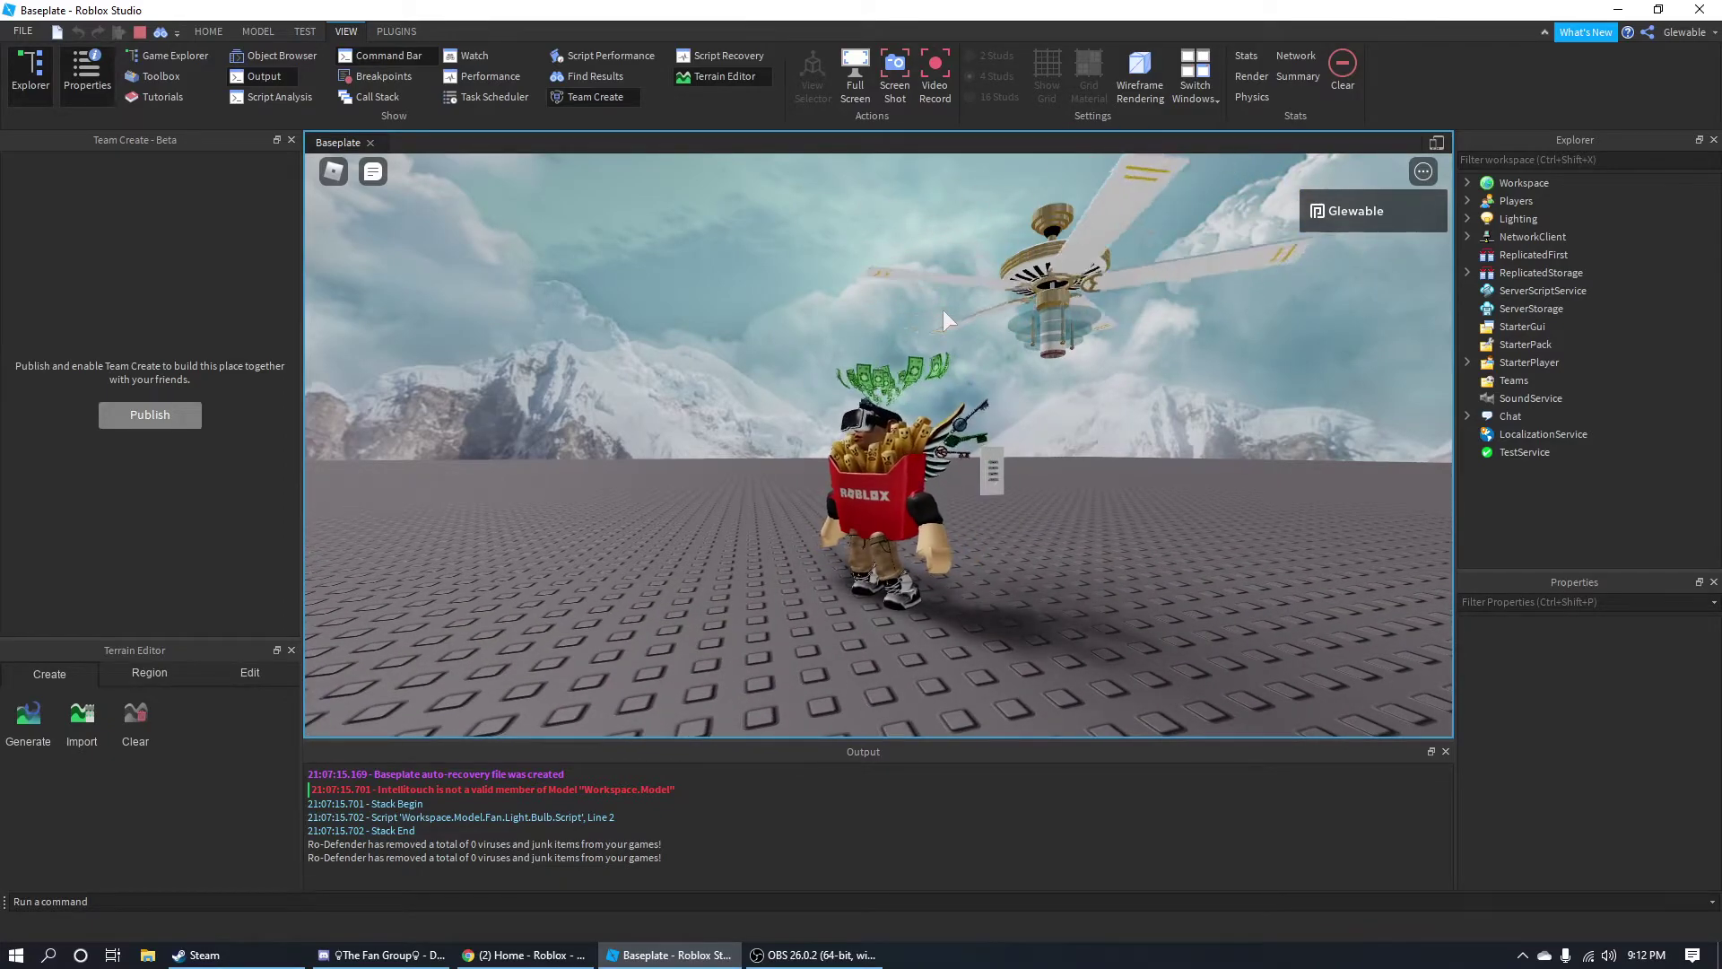
pyautogui.press('d')
pyautogui.press('space')
pyautogui.press('a')
pyautogui.press('d')
pyautogui.press('s')
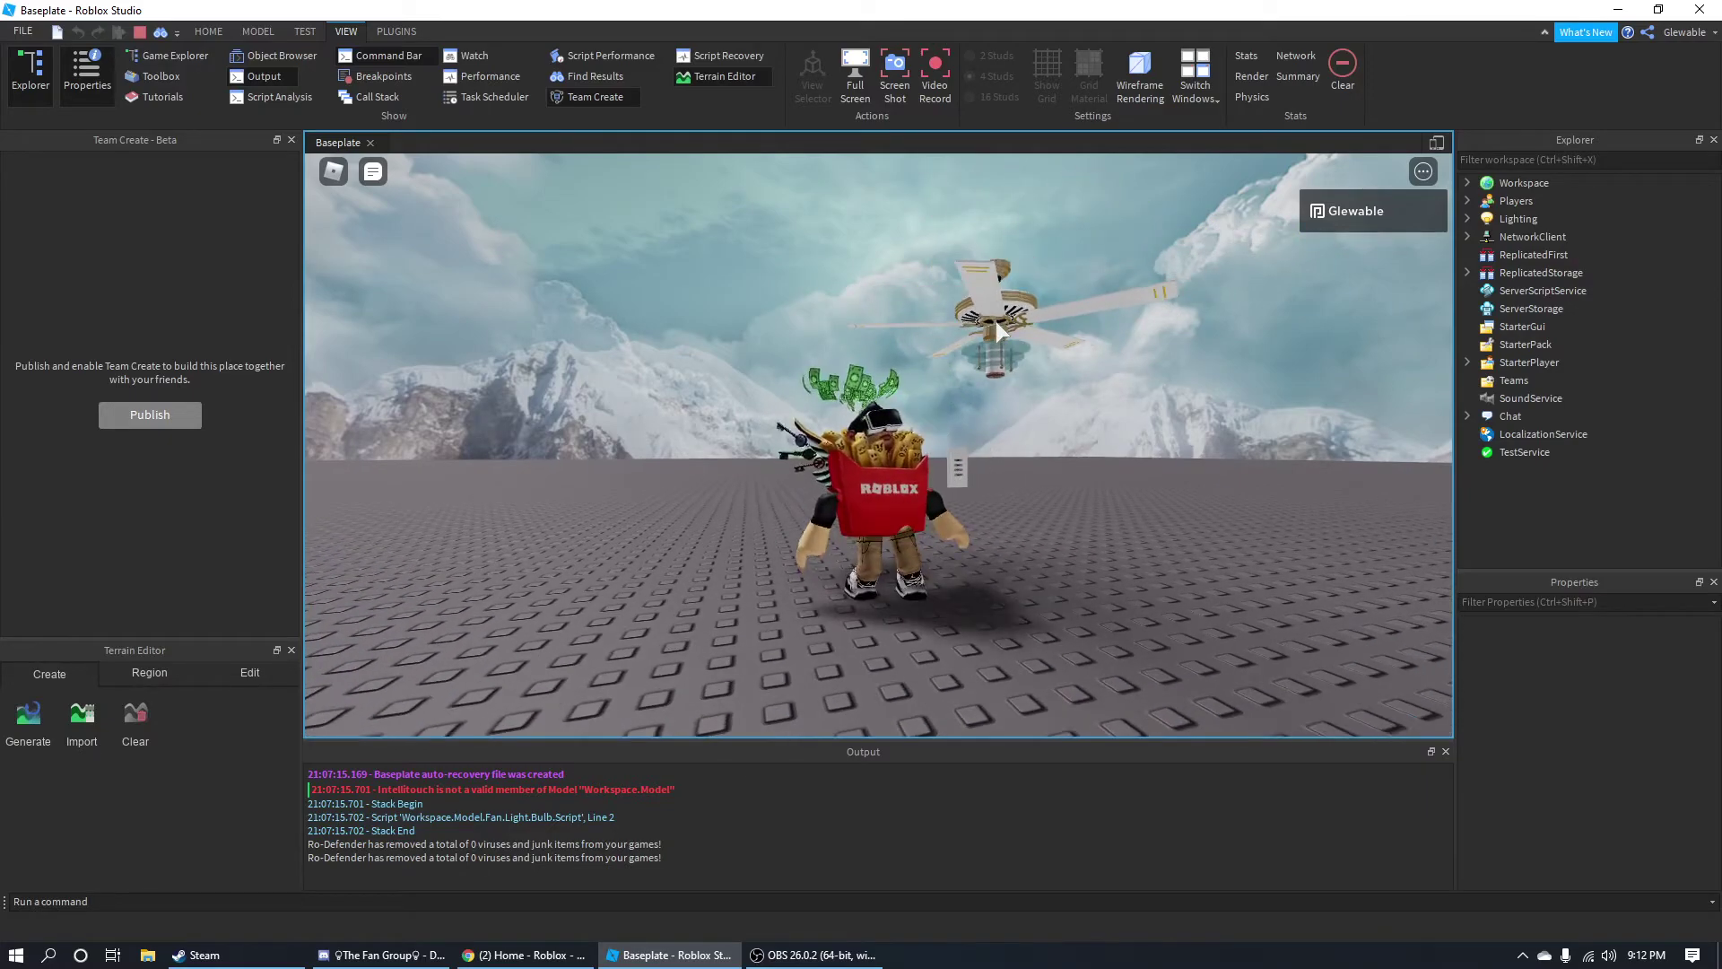
# Revisit the wall control, operate its light button twice and its power button once, and step back to view the fan.
pyautogui.press('w')
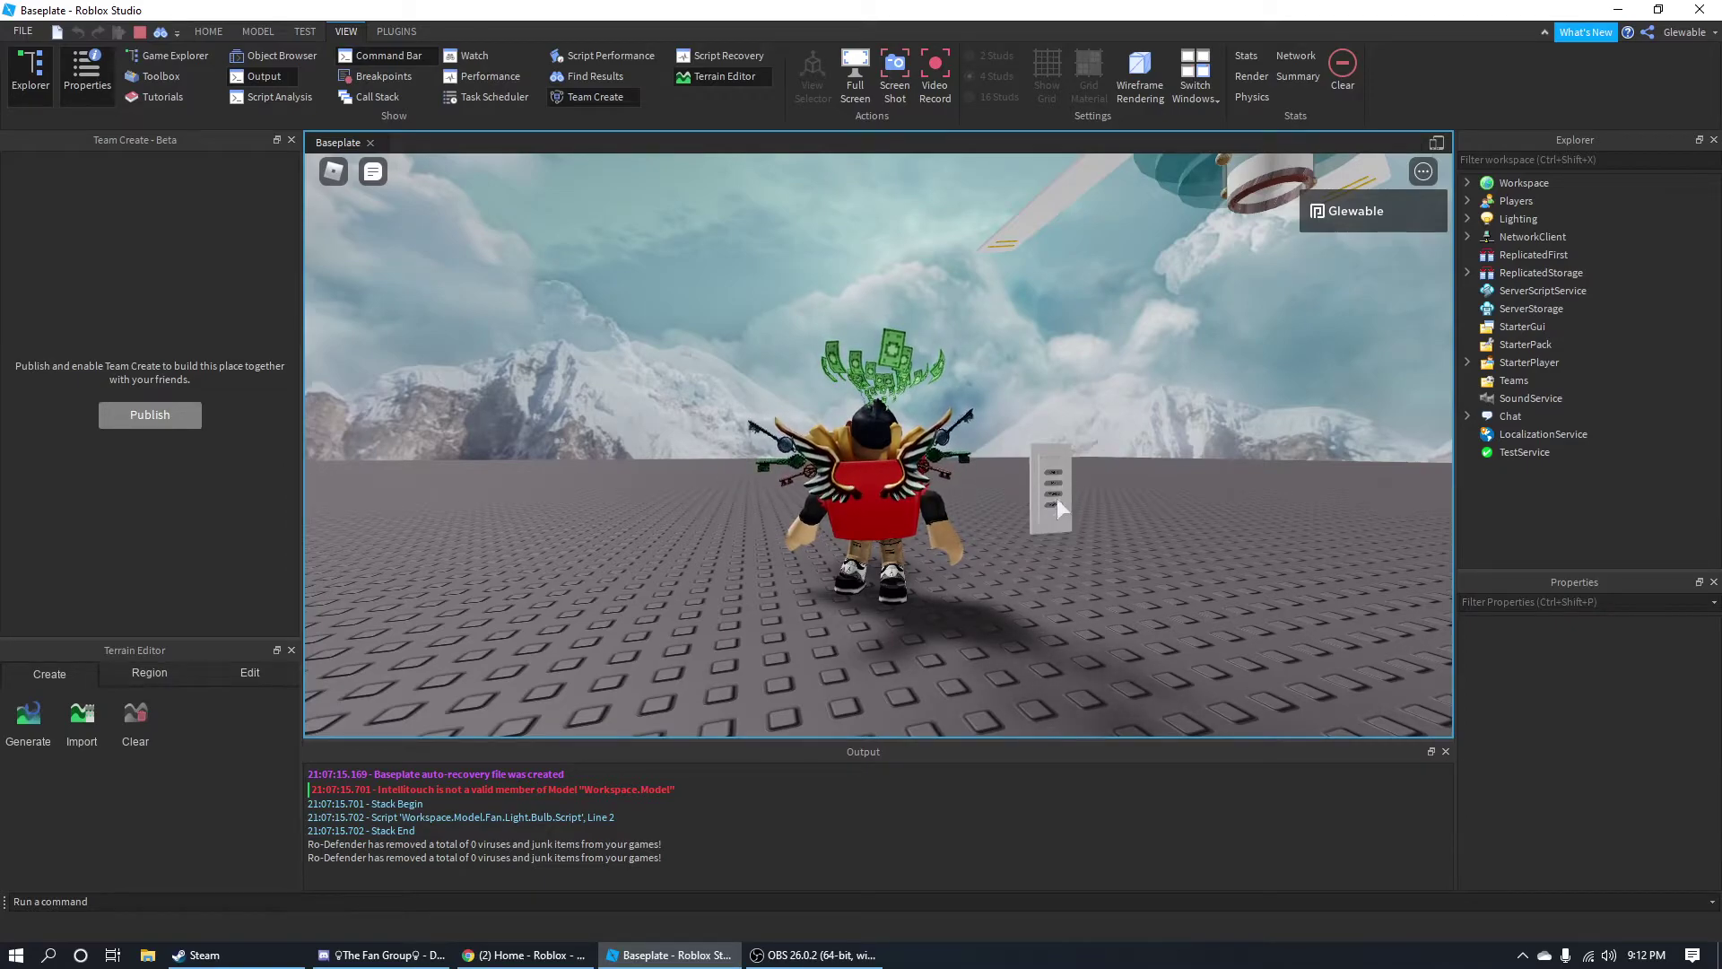
pyautogui.press('s')
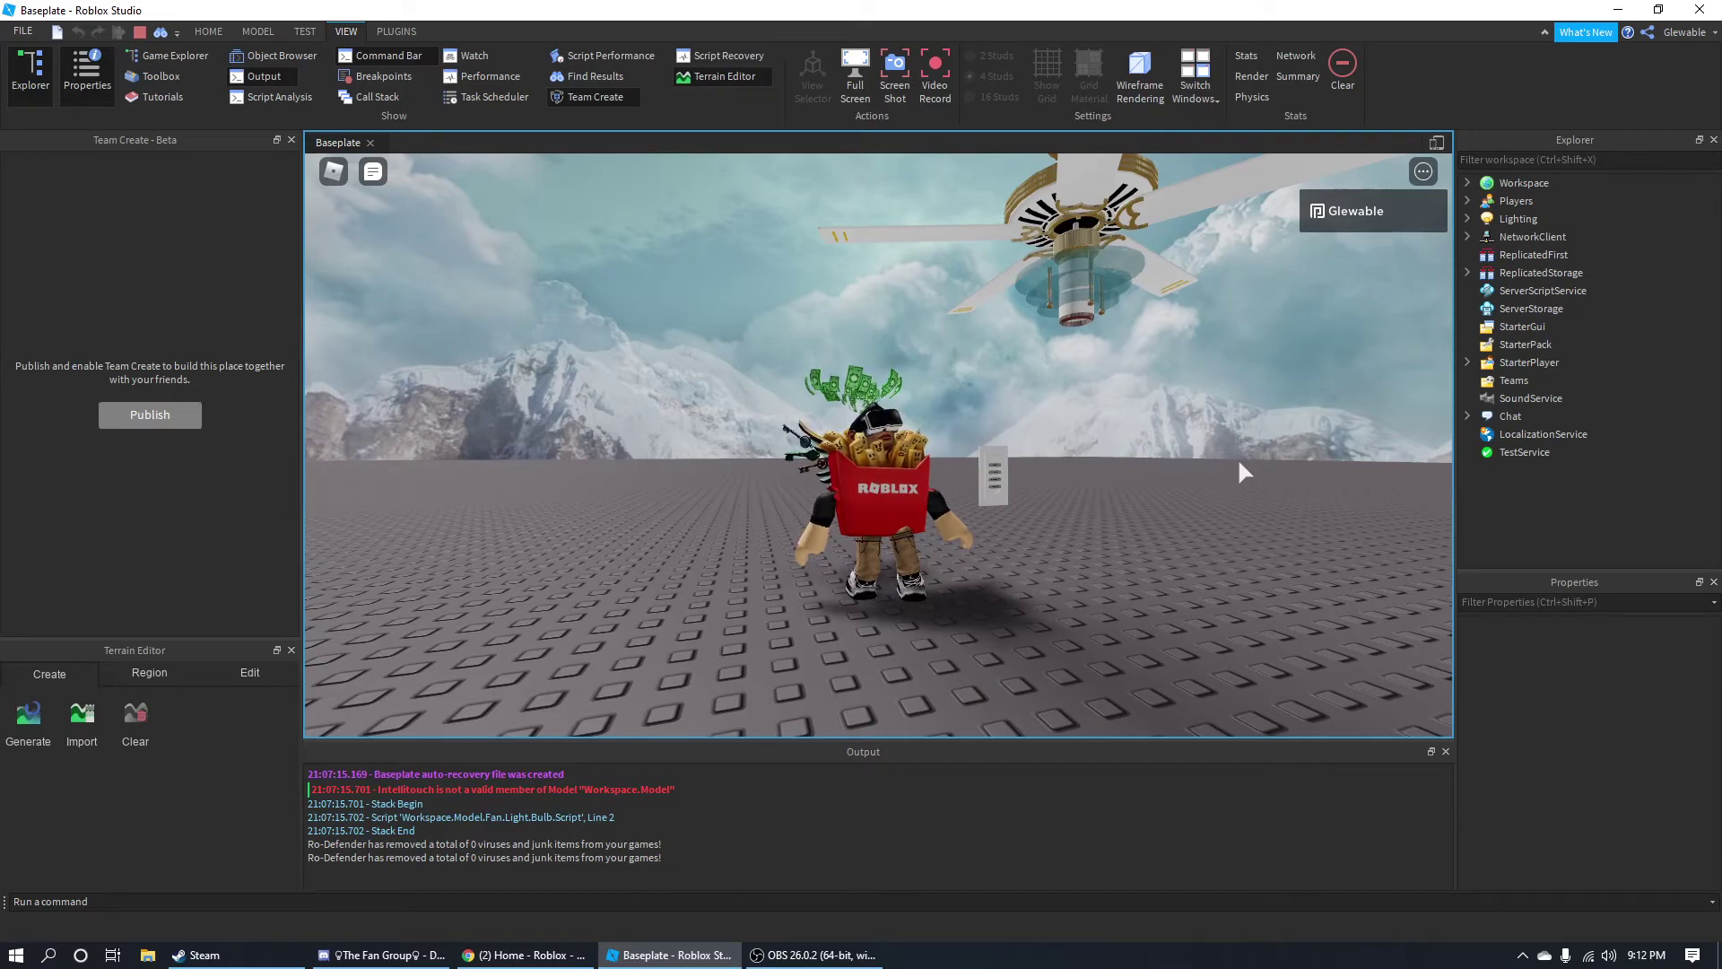
pyautogui.press('w')
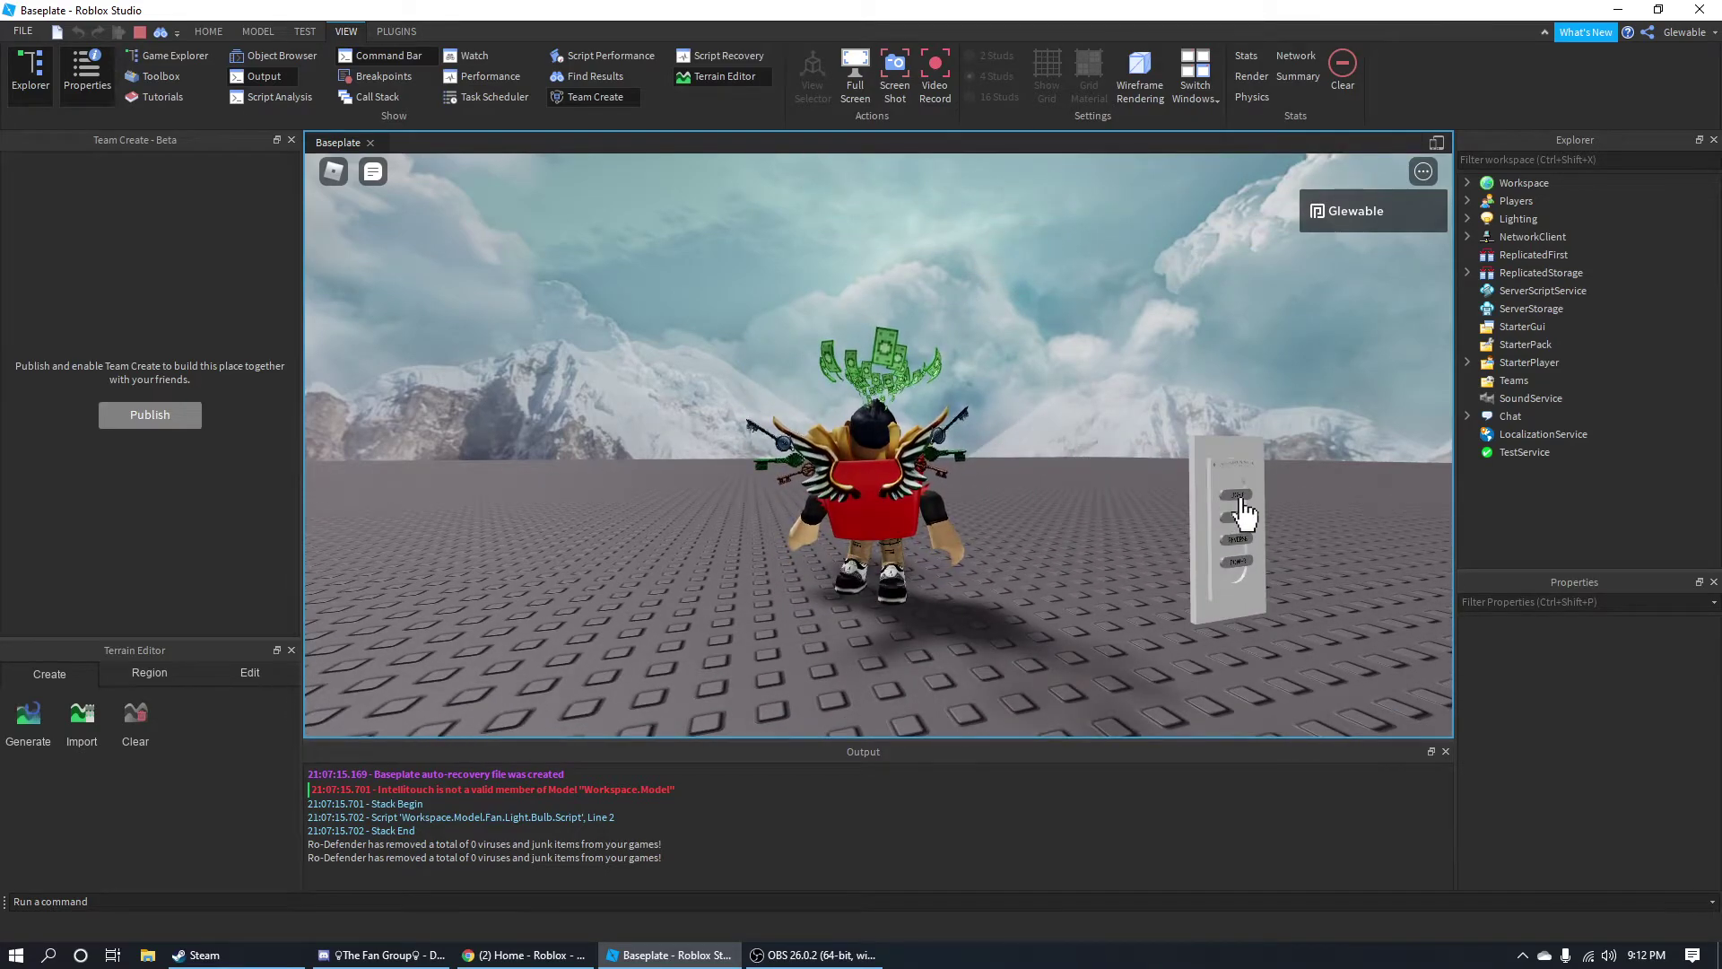
pyautogui.click(1241, 499)
pyautogui.click(1240, 499)
pyautogui.click(1239, 560)
pyautogui.press('s')
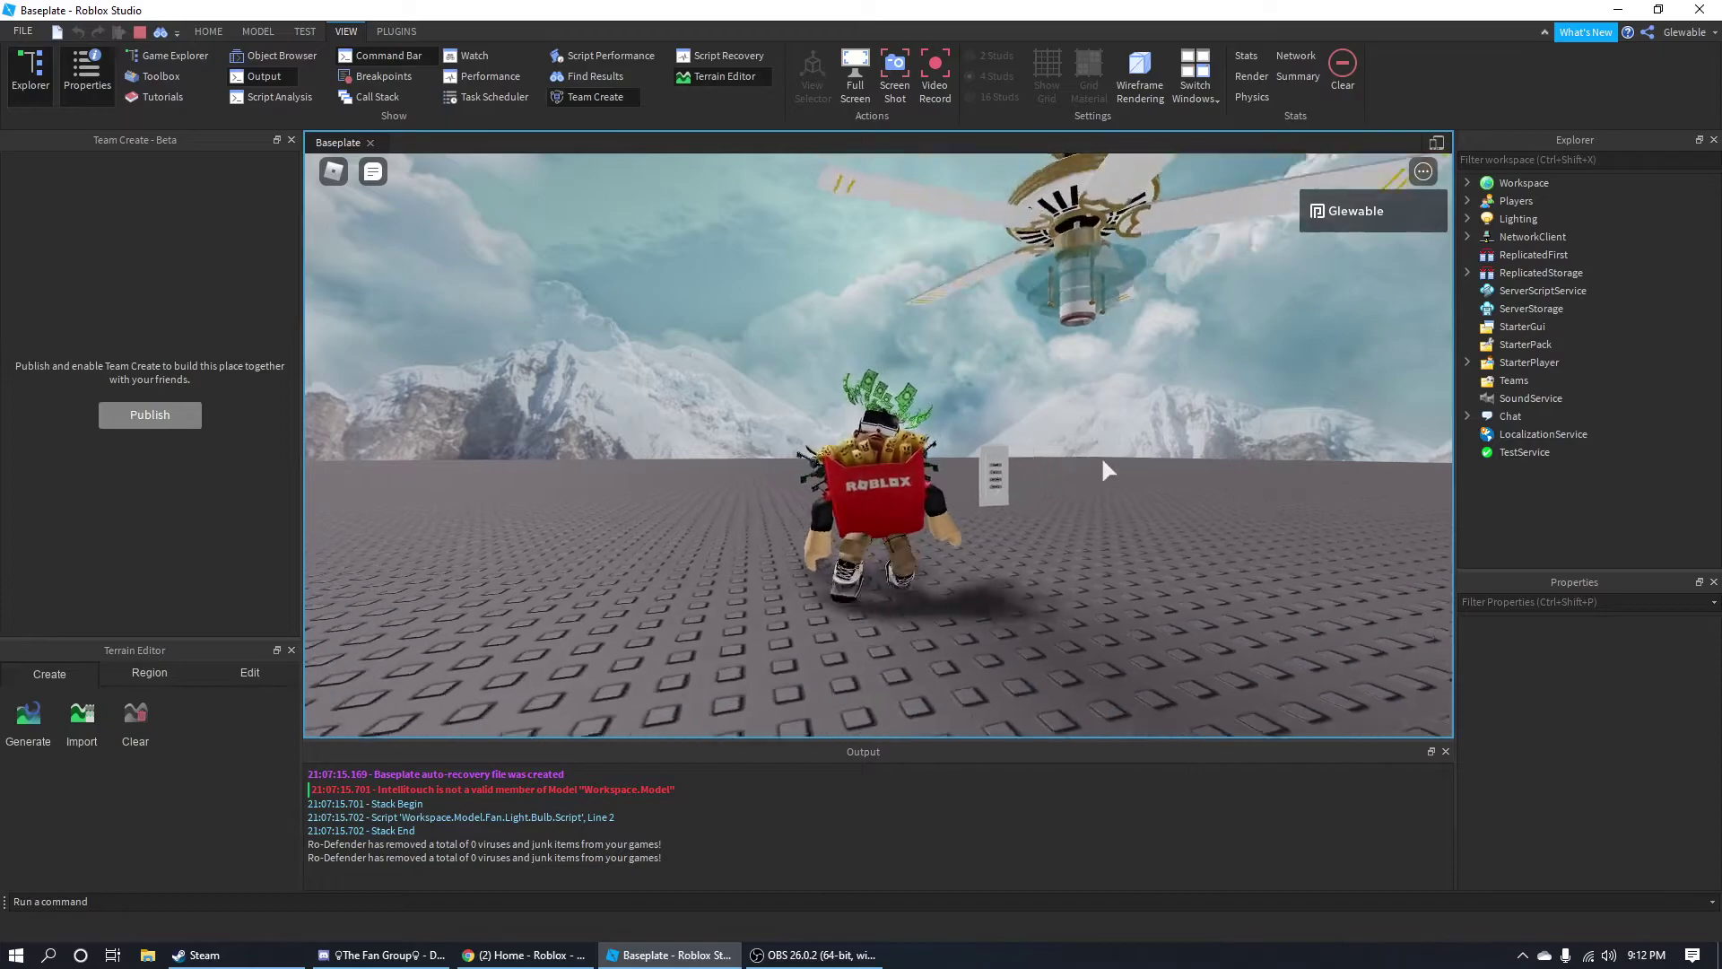
pyautogui.moveTo(1104, 461); pyautogui.dragTo(1153, 437, button='right')
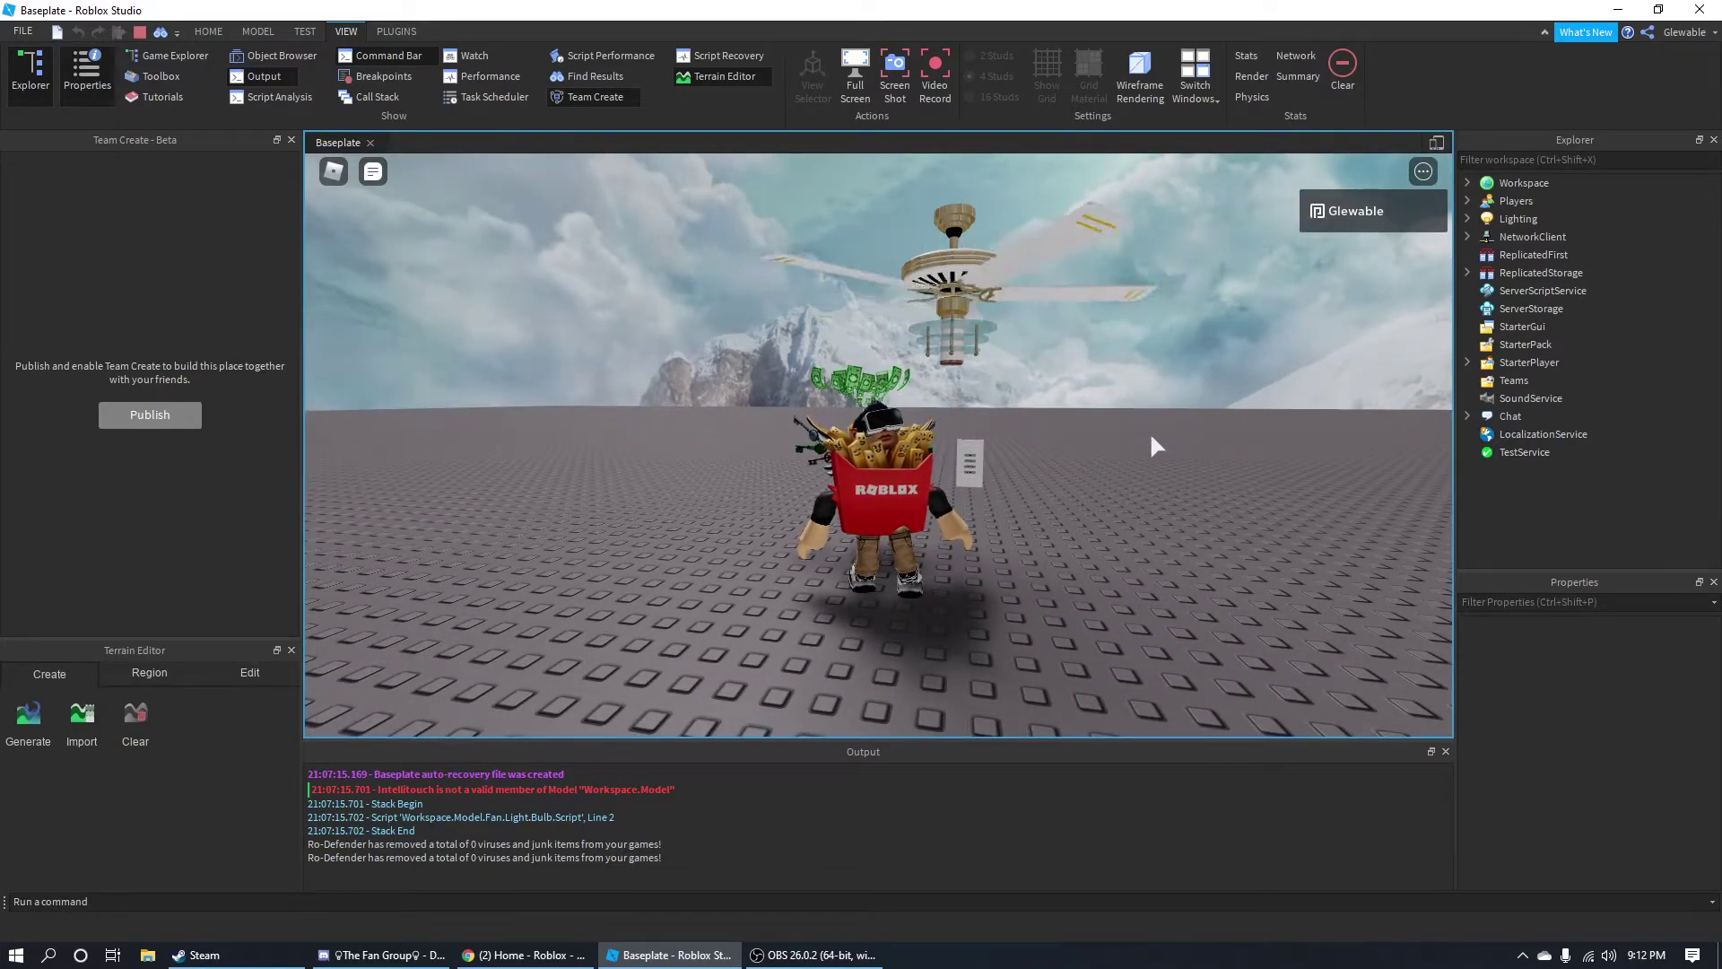
pyautogui.moveTo(1185, 414); pyautogui.dragTo(1192, 411, button='right')
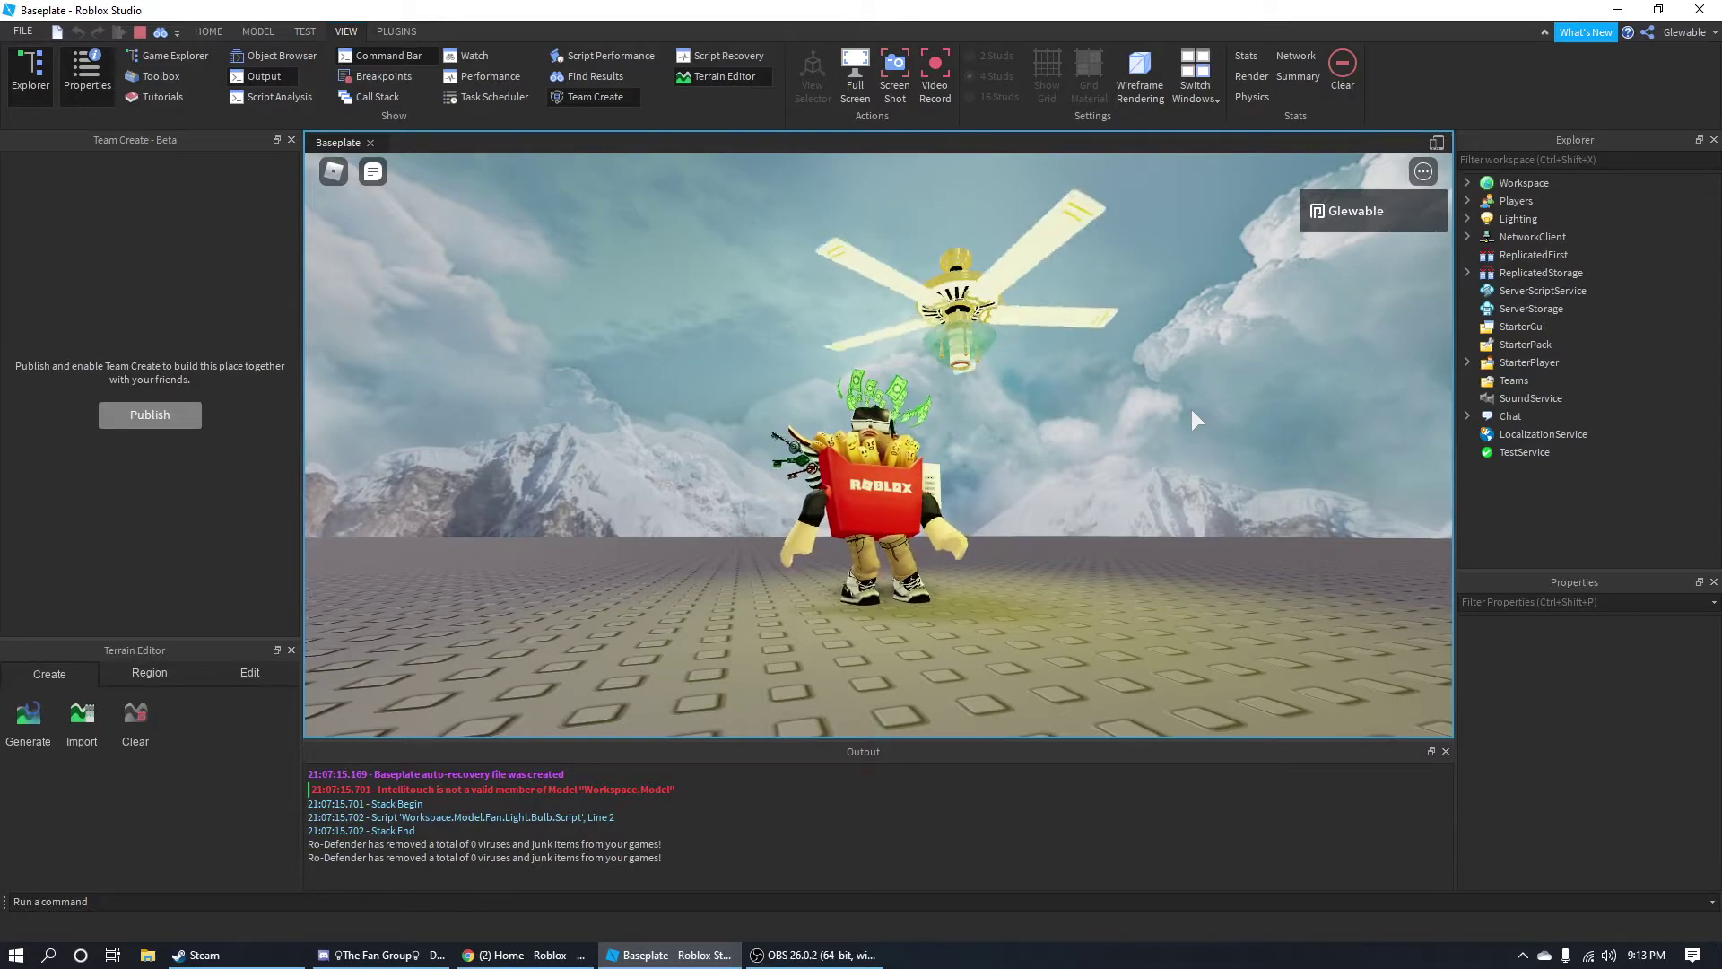
# Walk up to the wall control with the light on and retreat to view the fan from afar.
pyautogui.press('a')
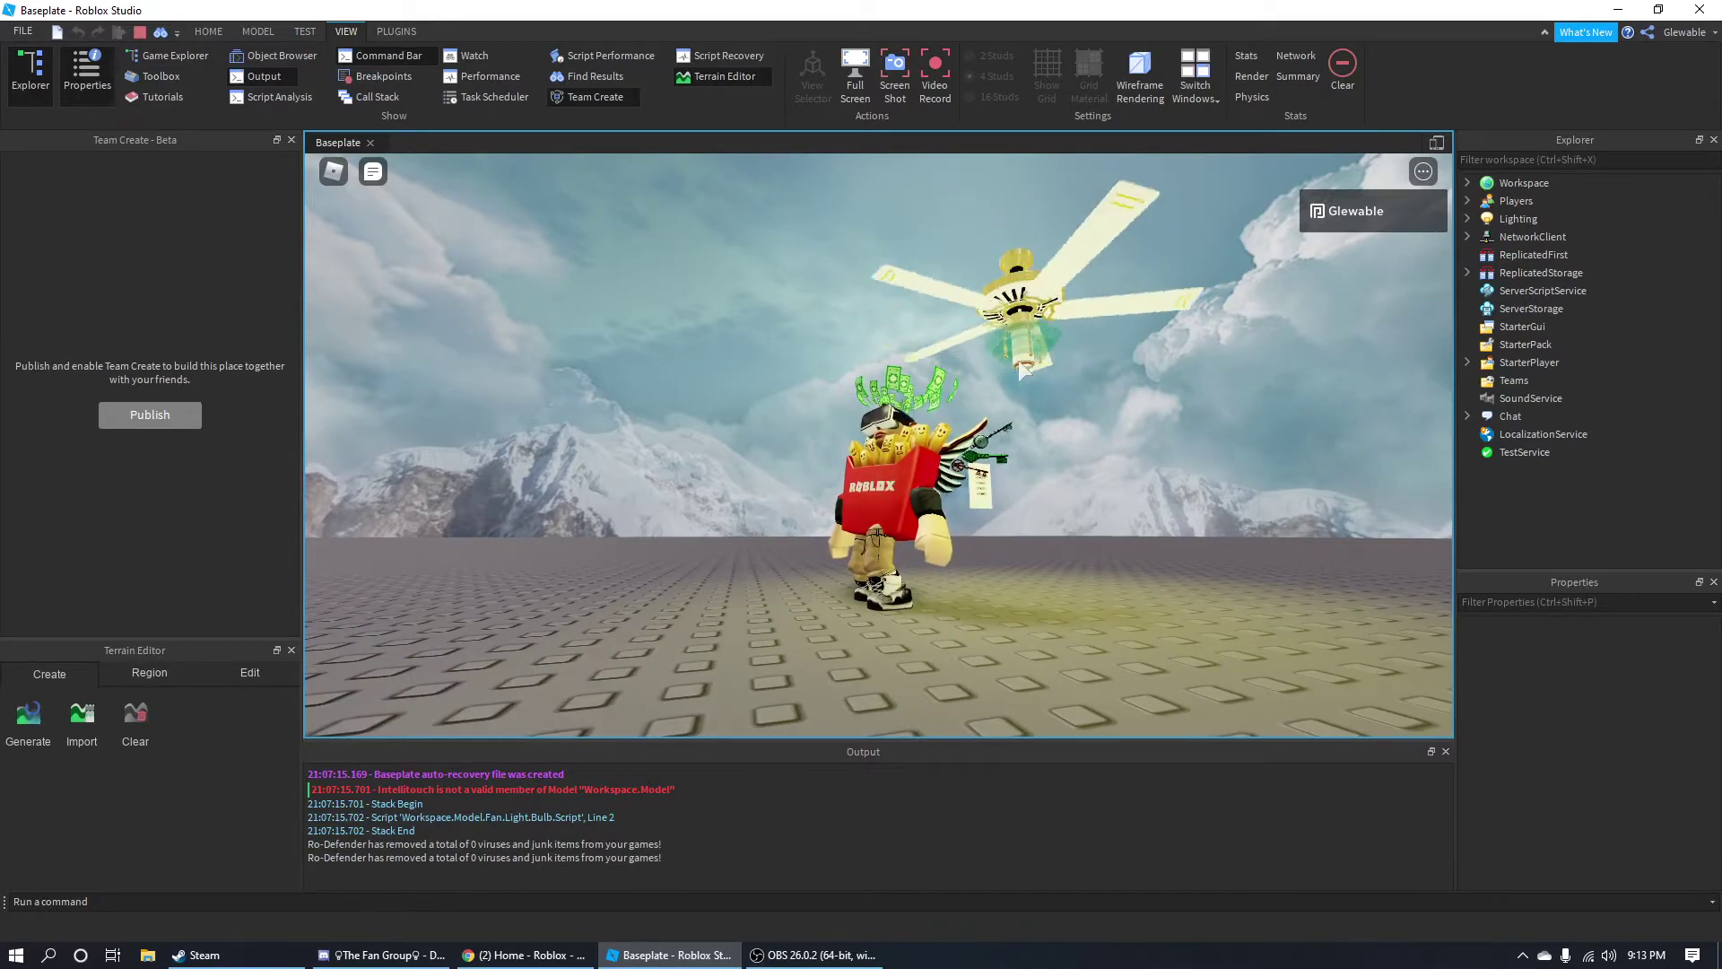
pyautogui.press('w')
pyautogui.moveTo(1153, 560); pyautogui.dragTo(1174, 531, button='right')
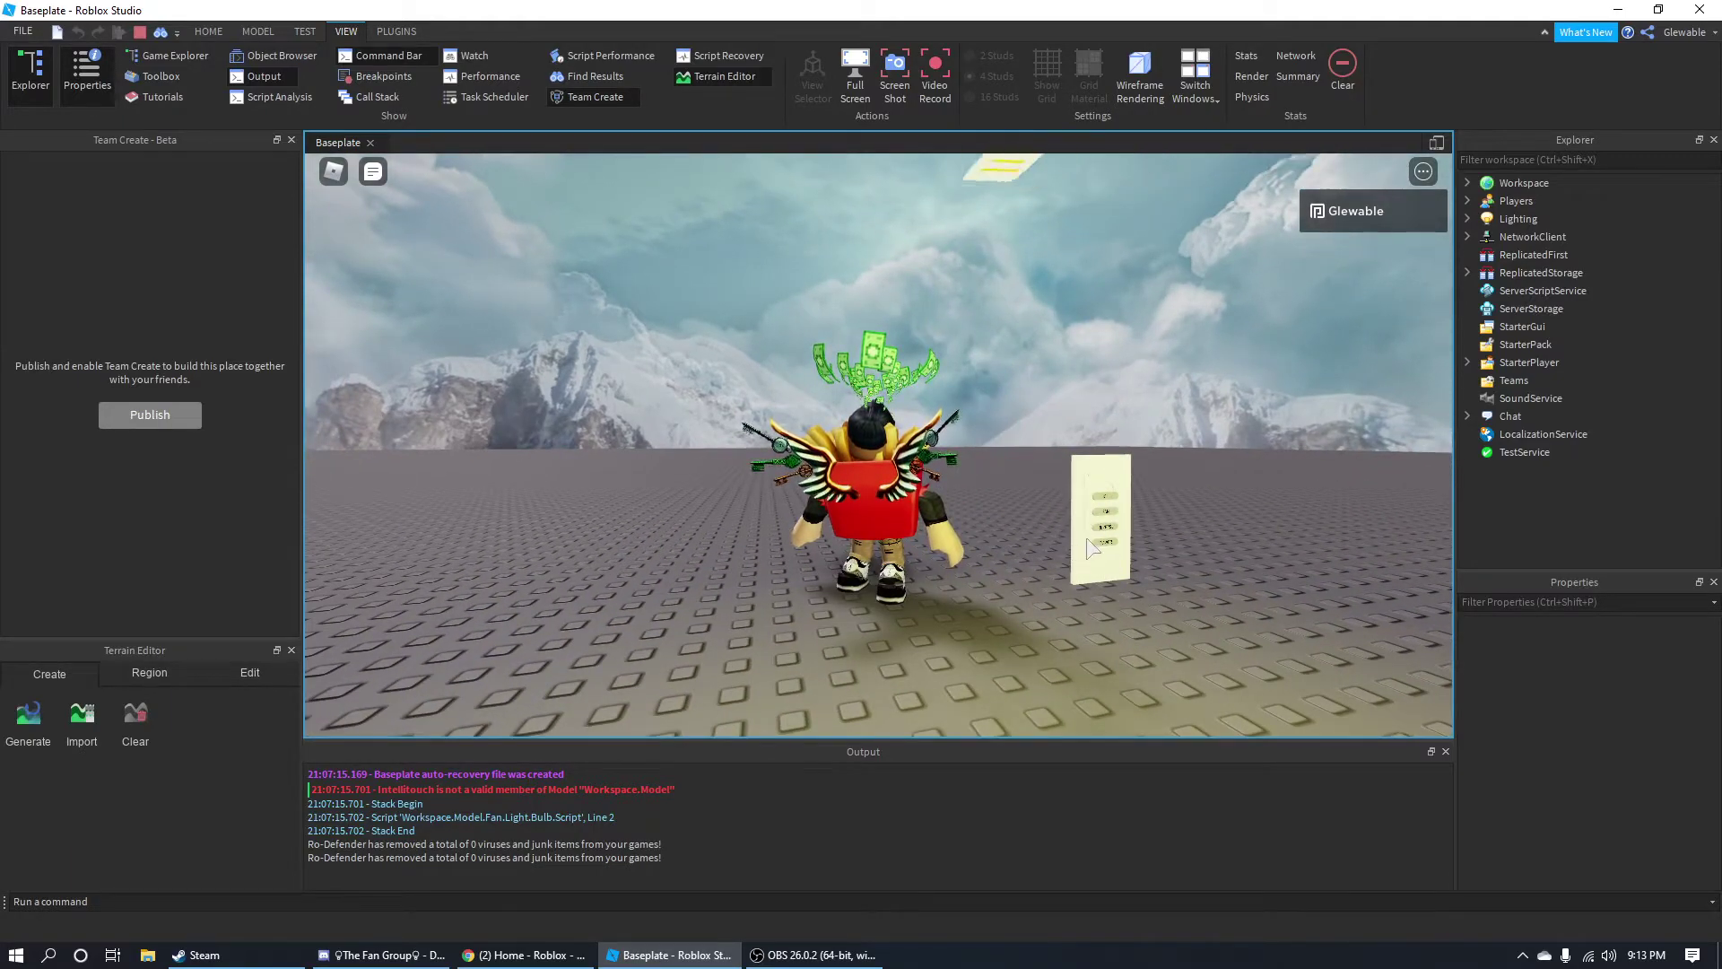
pyautogui.press('s')
pyautogui.moveTo(1090, 594); pyautogui.dragTo(1089, 594, button='right')
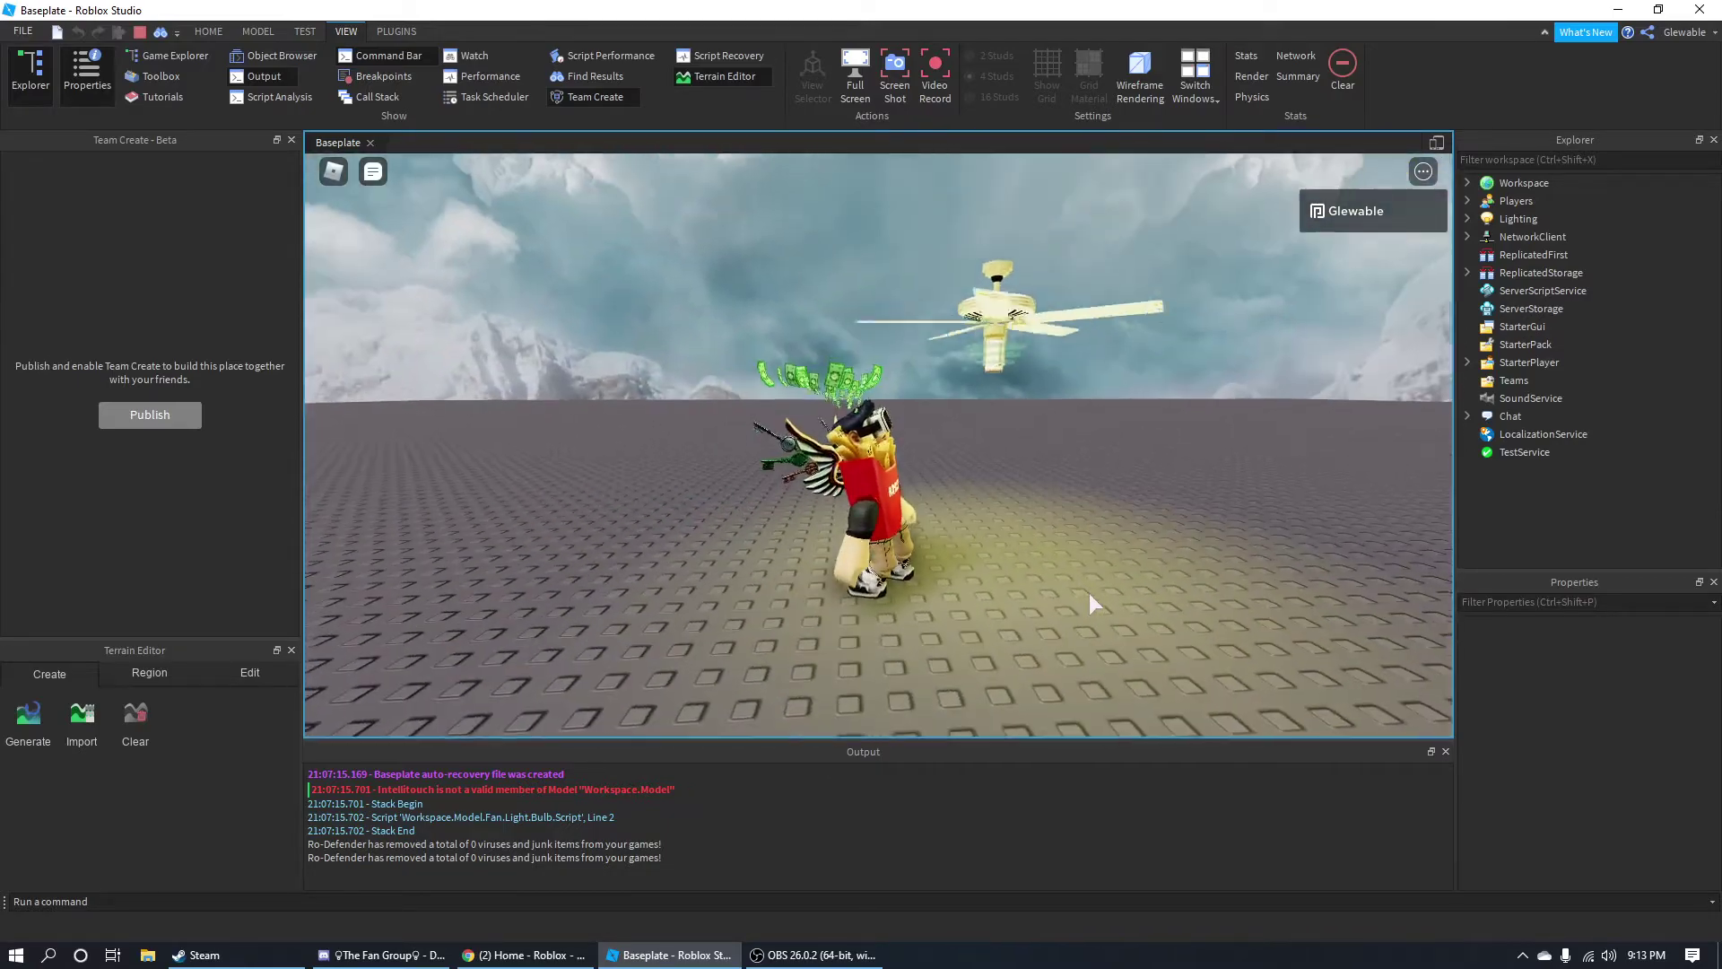
pyautogui.press('s')
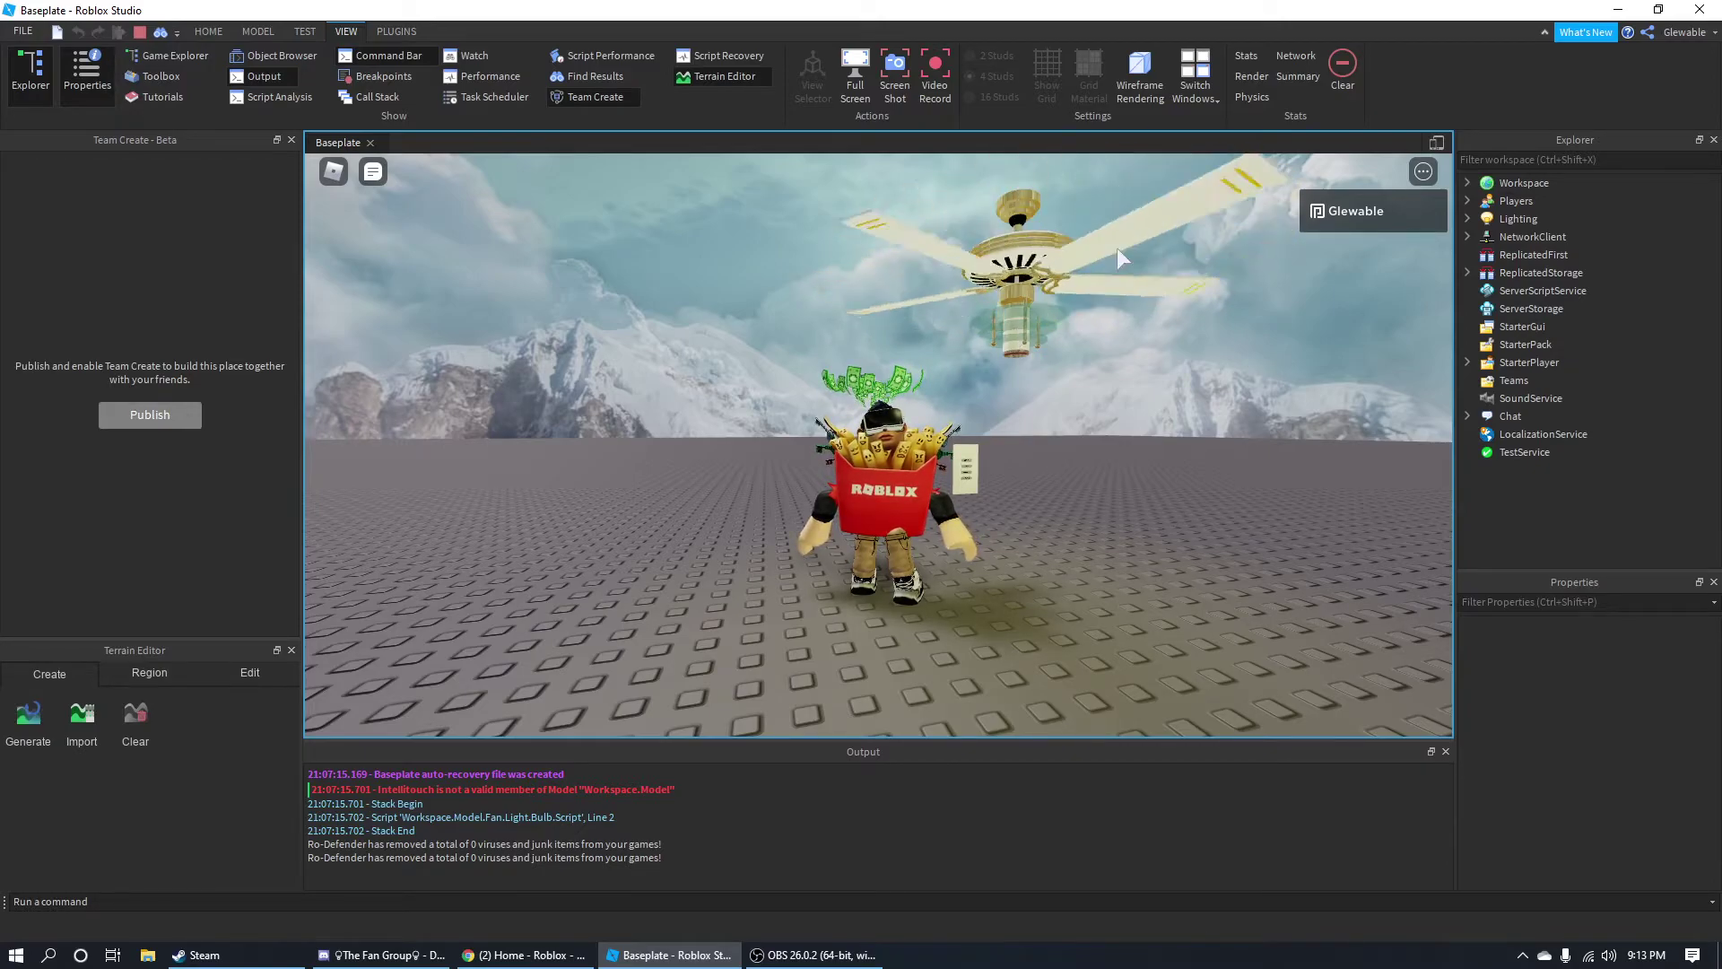
# Examine the lit fan from higher and lower angles, approaching the wall control and stepping back again.
pyautogui.moveTo(1117, 248); pyautogui.dragTo(1096, 261, button='right')
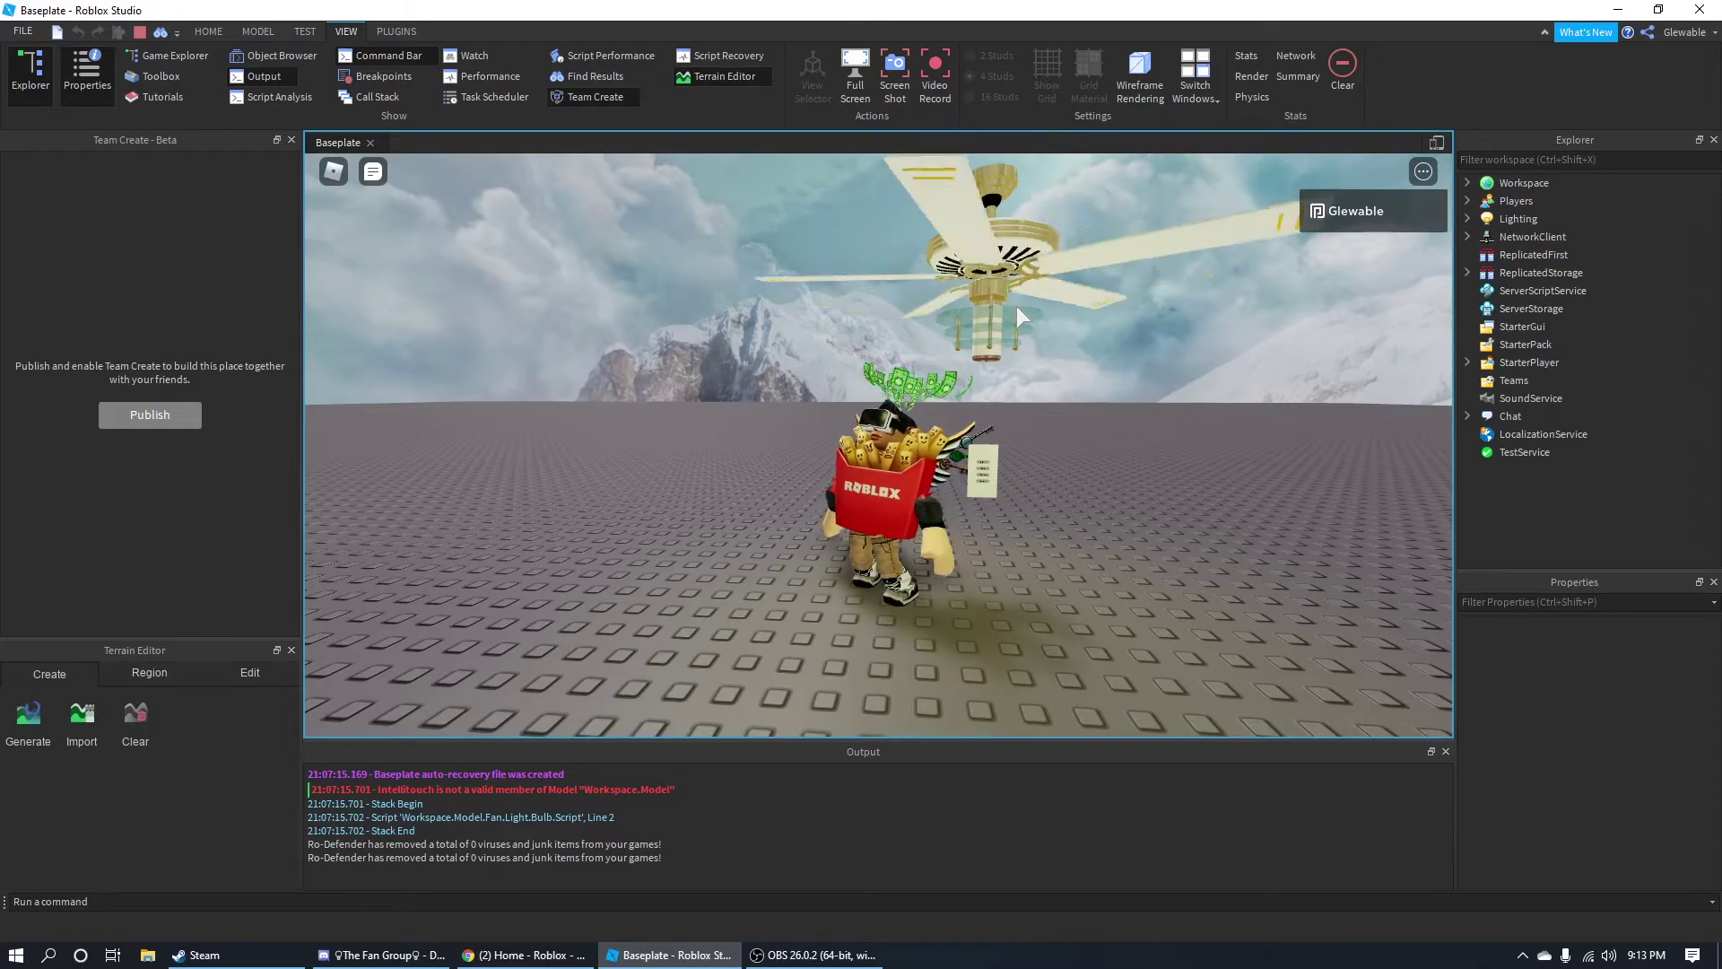
pyautogui.moveTo(1015, 305); pyautogui.dragTo(1014, 301, button='right')
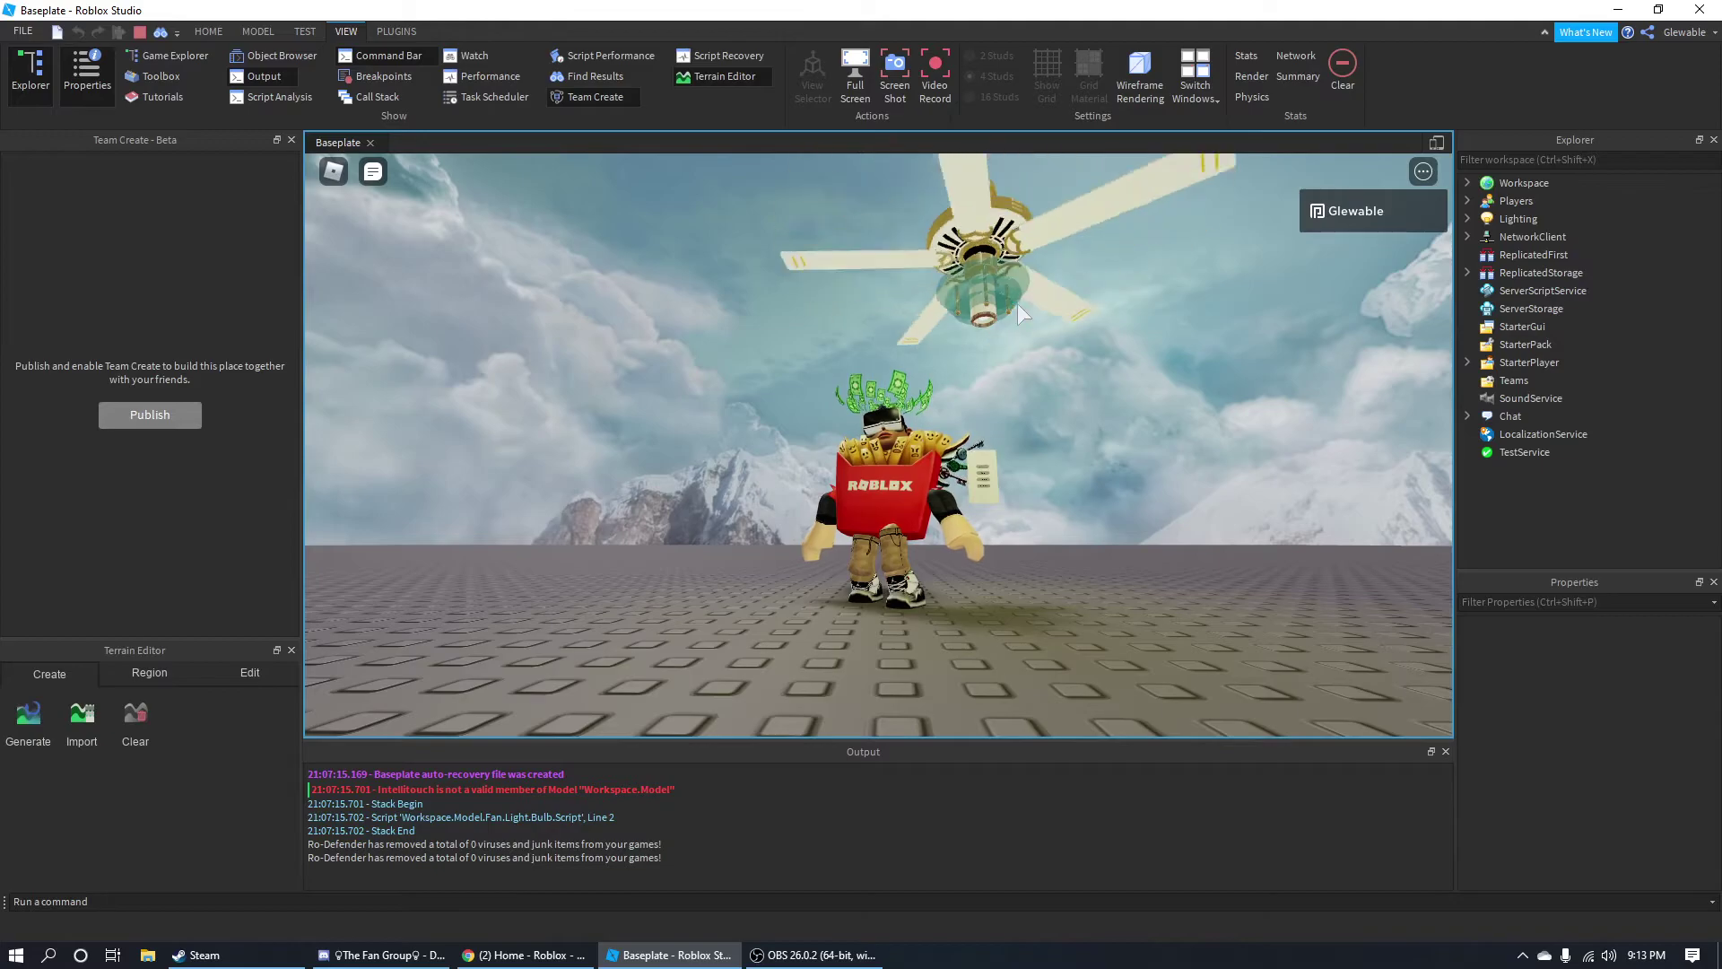
pyautogui.press('w')
pyautogui.moveTo(1152, 401); pyautogui.dragTo(1139, 434, button='right')
pyautogui.moveTo(1265, 452); pyautogui.dragTo(1258, 464, button='right')
pyautogui.press('a')
pyautogui.press('d')
pyautogui.press('s')
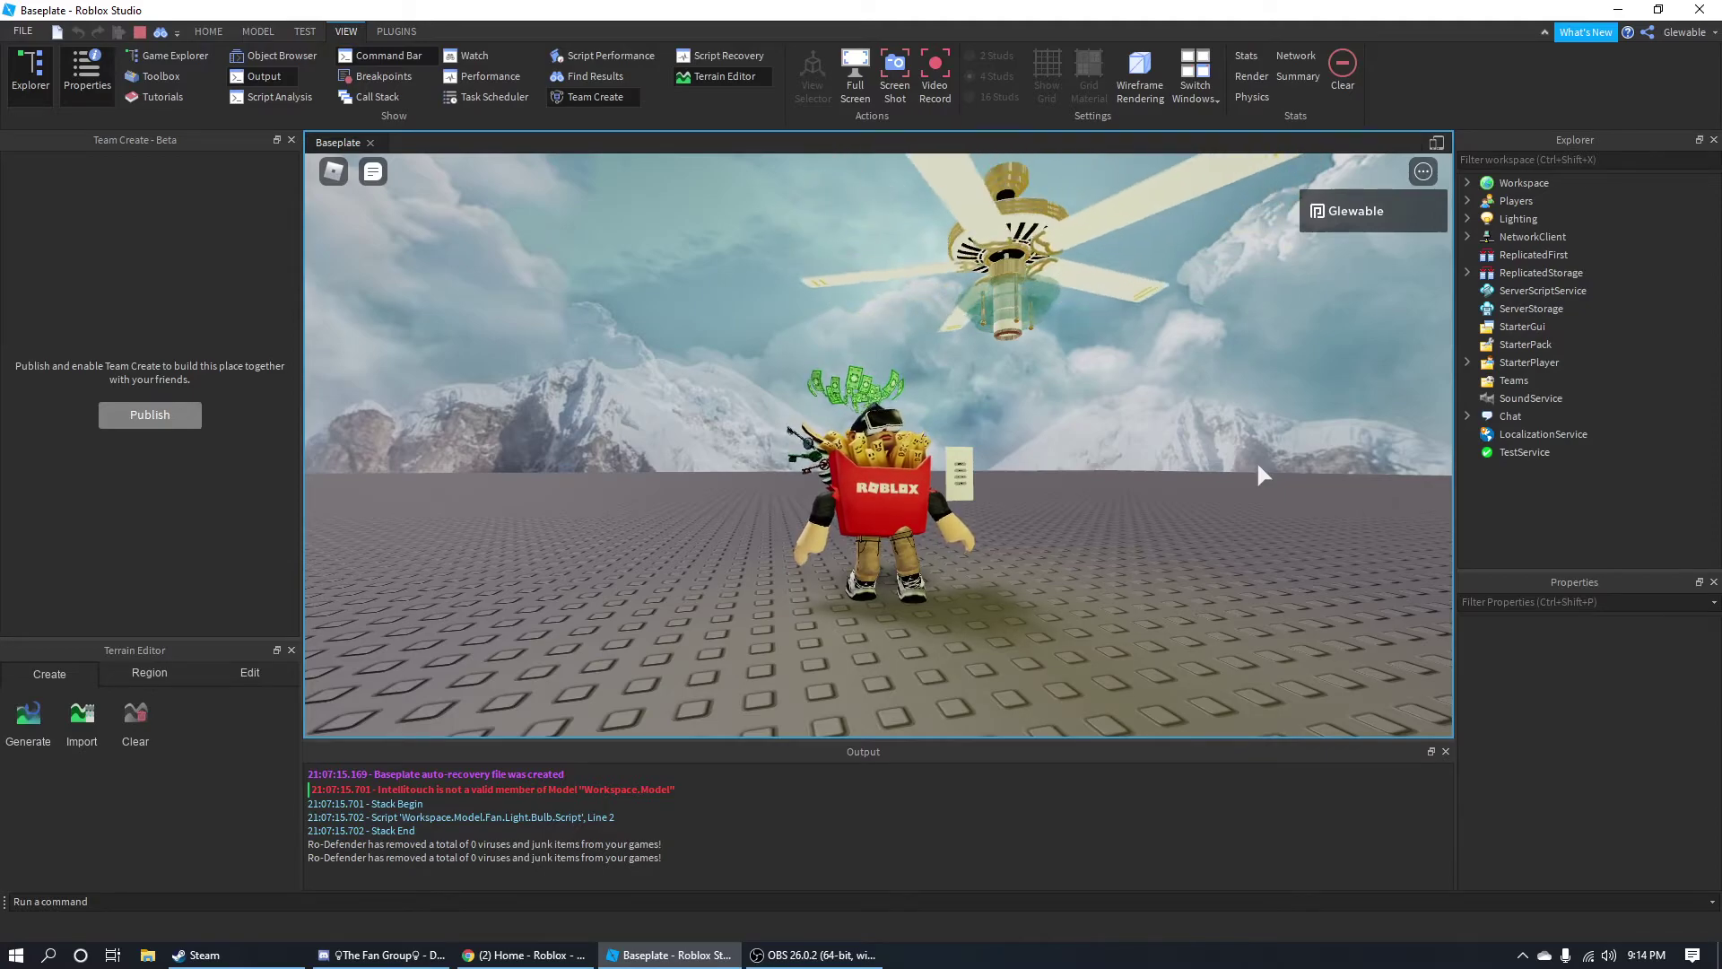
# Switch the light off at the wall control, revisit the control, and back away each time to check the fan.
pyautogui.press('w')
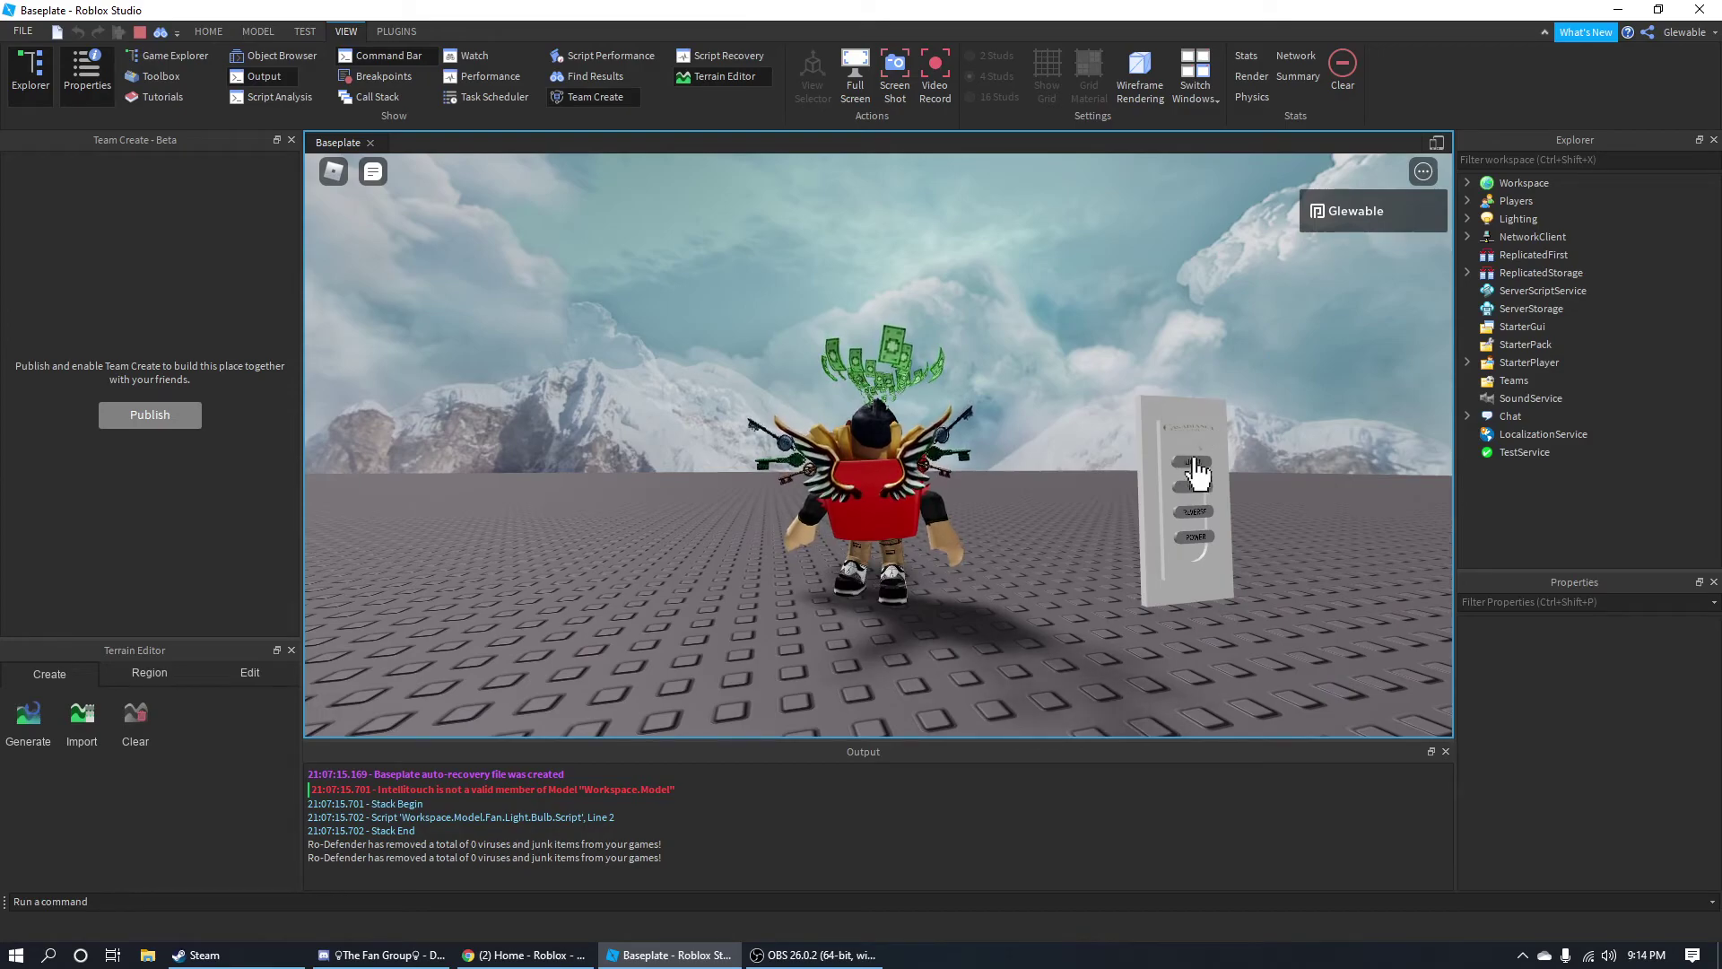
pyautogui.press('s')
pyautogui.press('w')
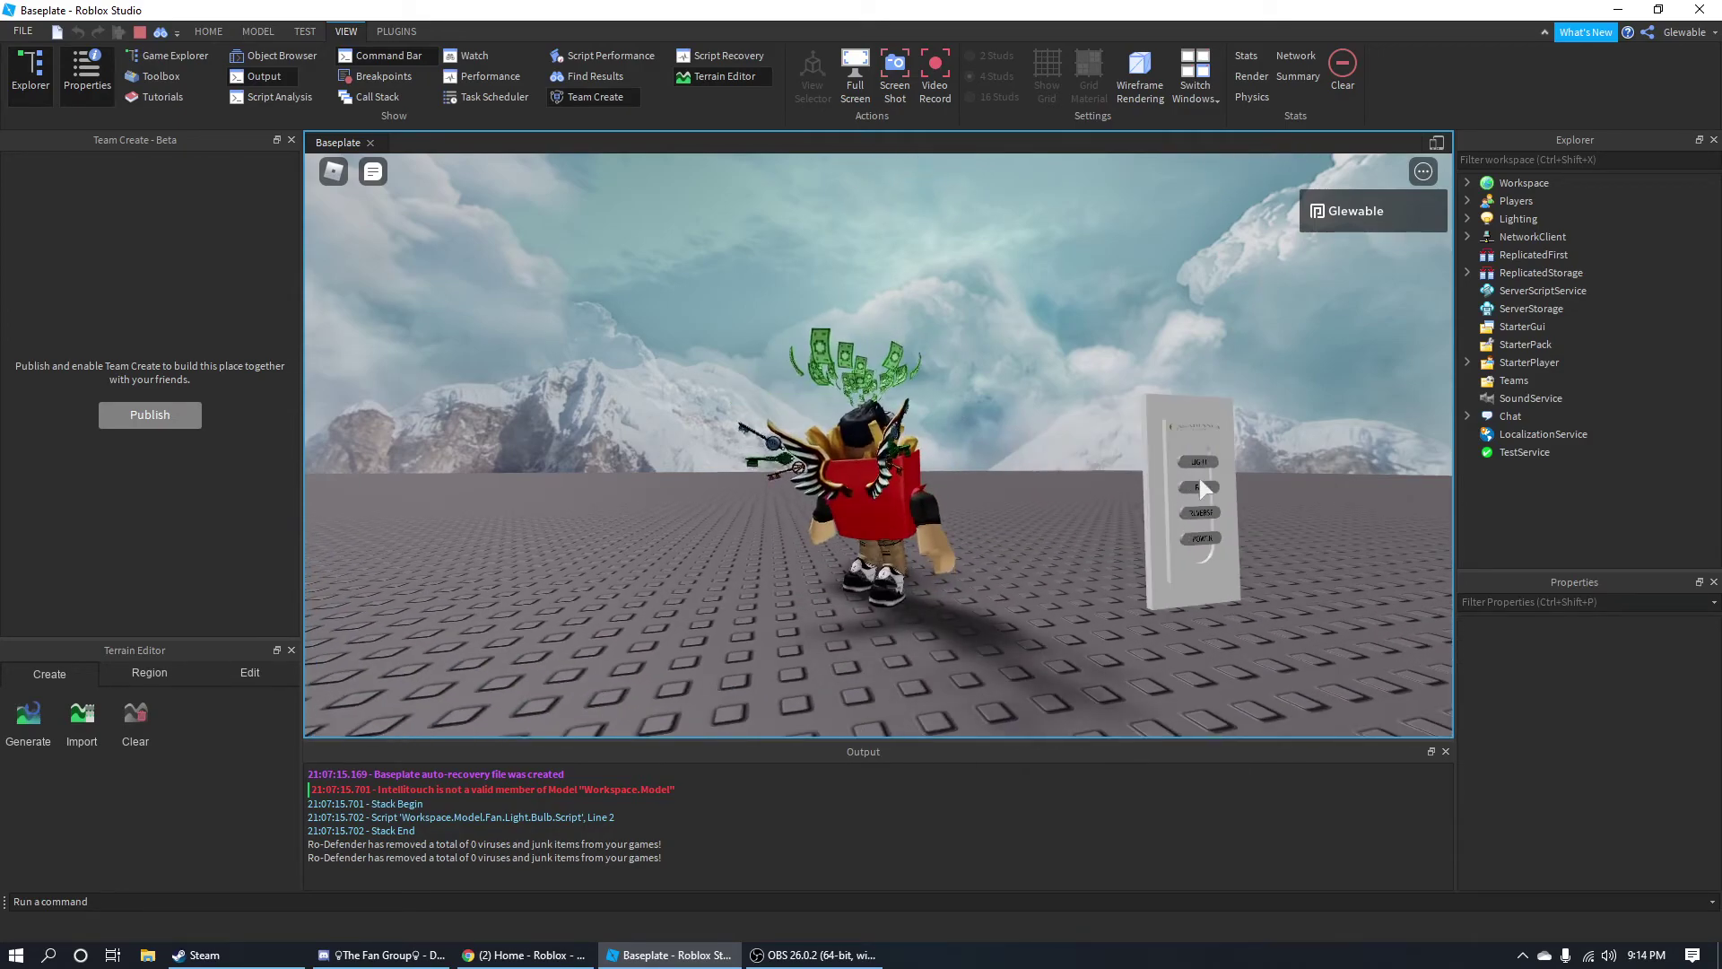
pyautogui.press('s')
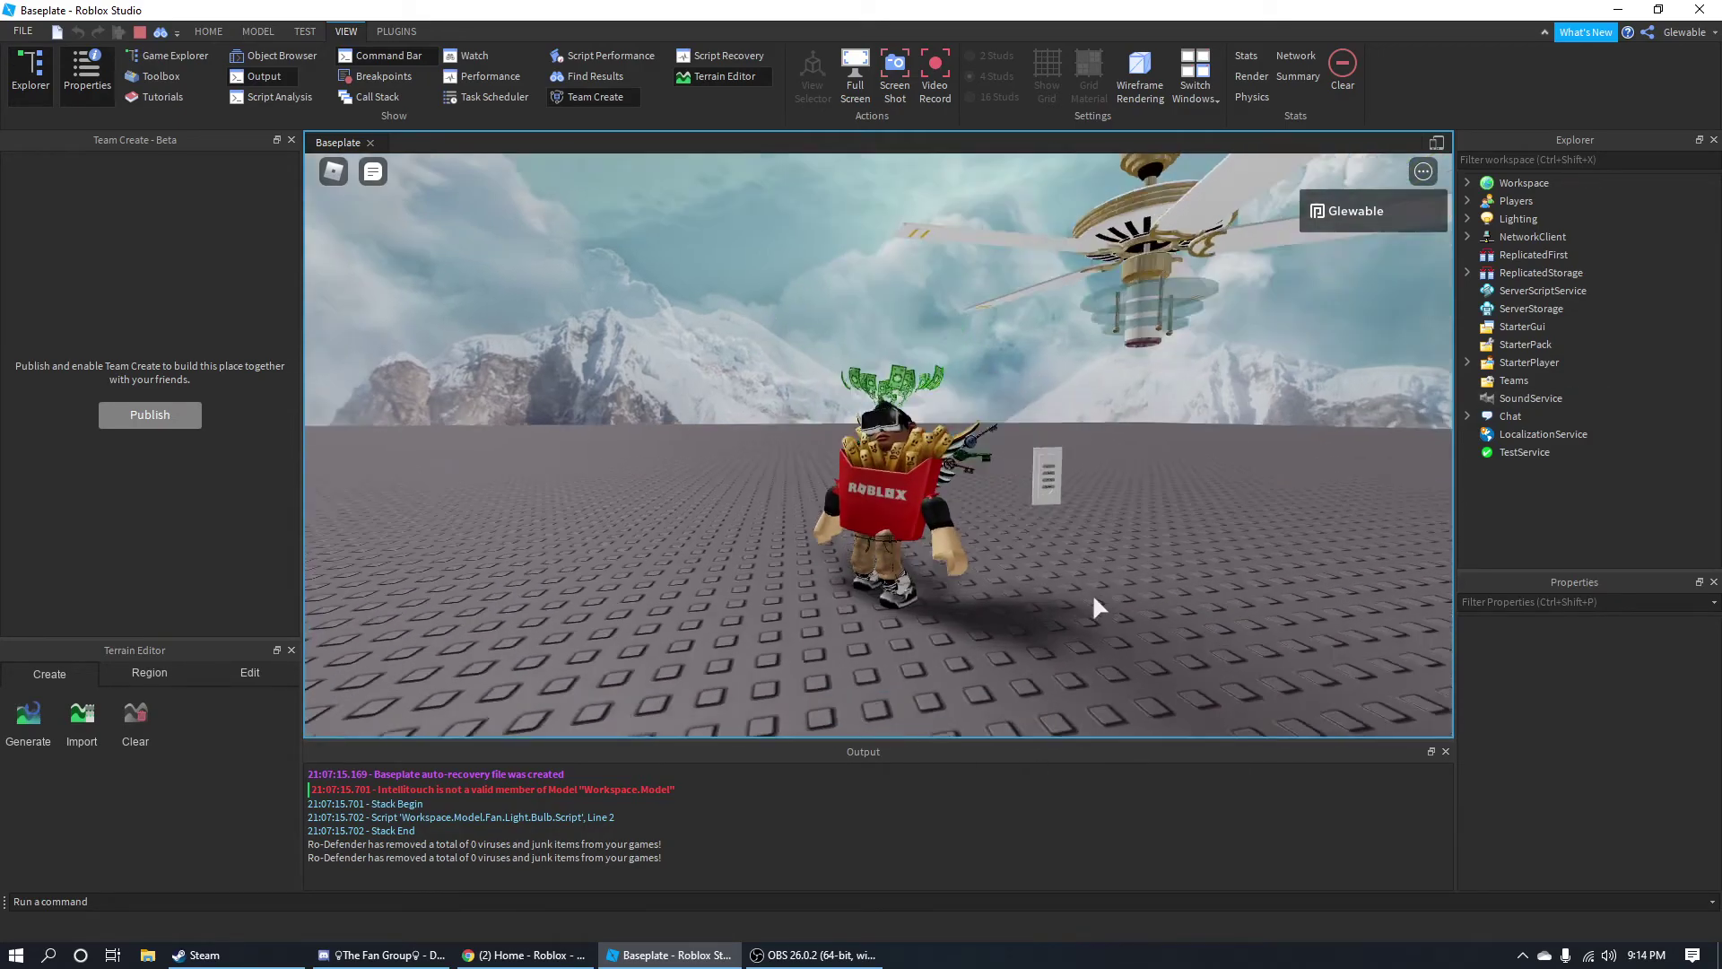
pyautogui.press('d')
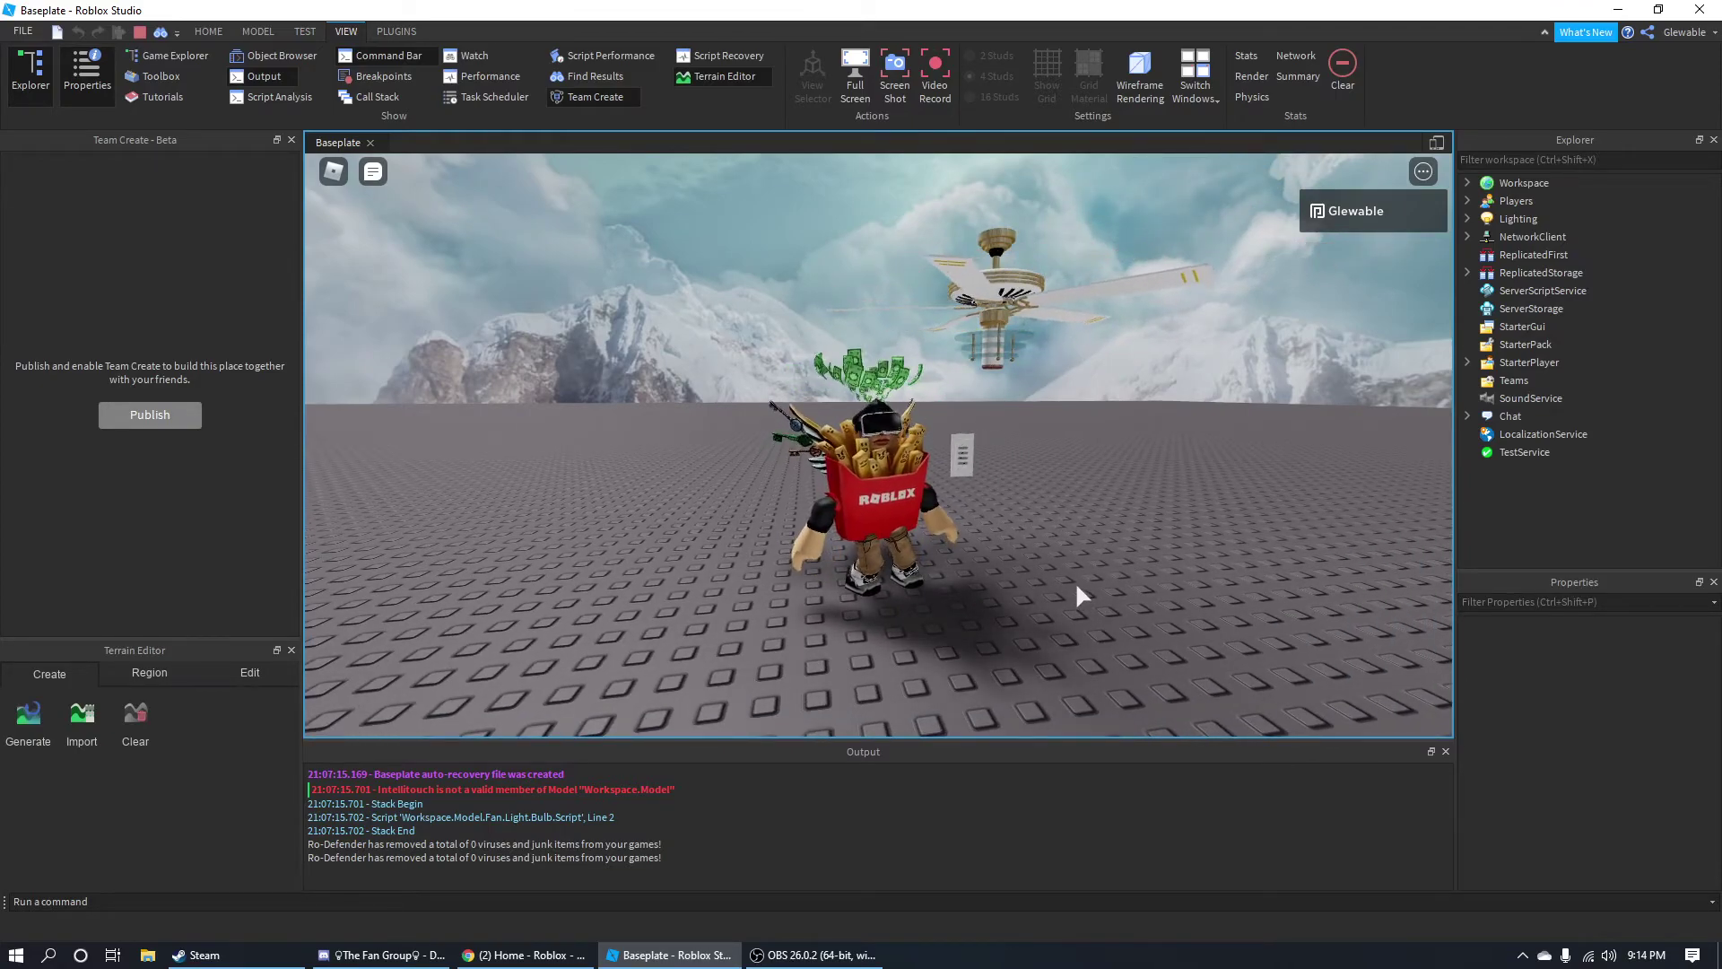
pyautogui.press('w')
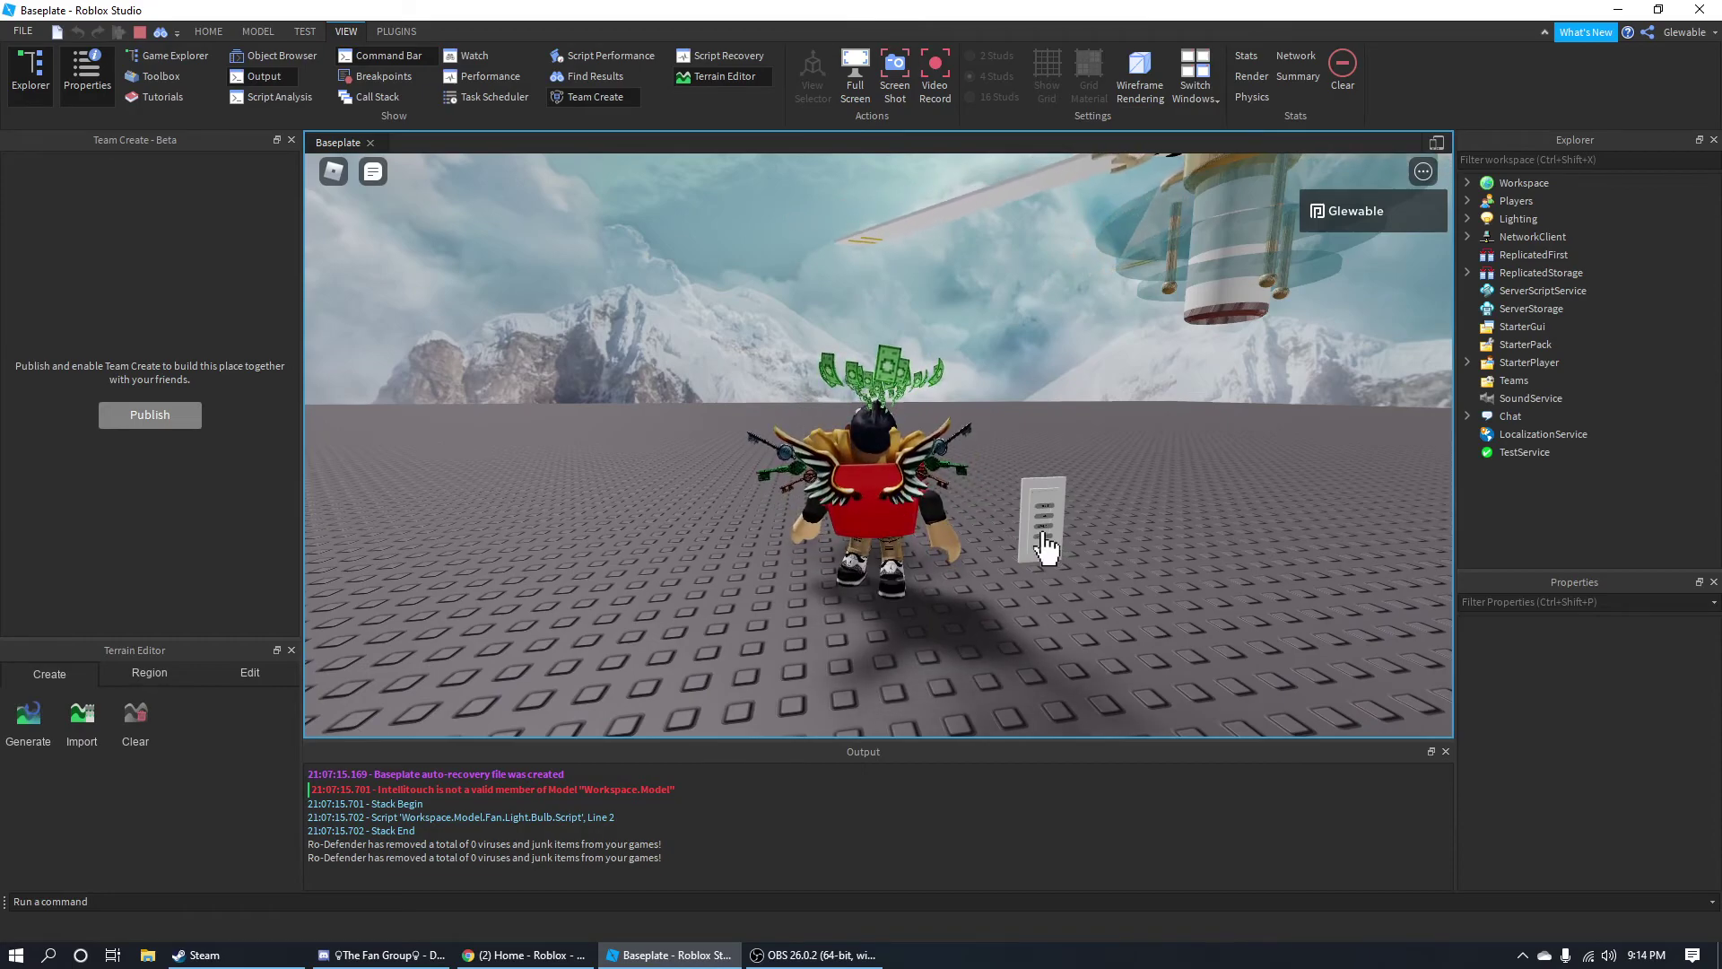
pyautogui.press('s')
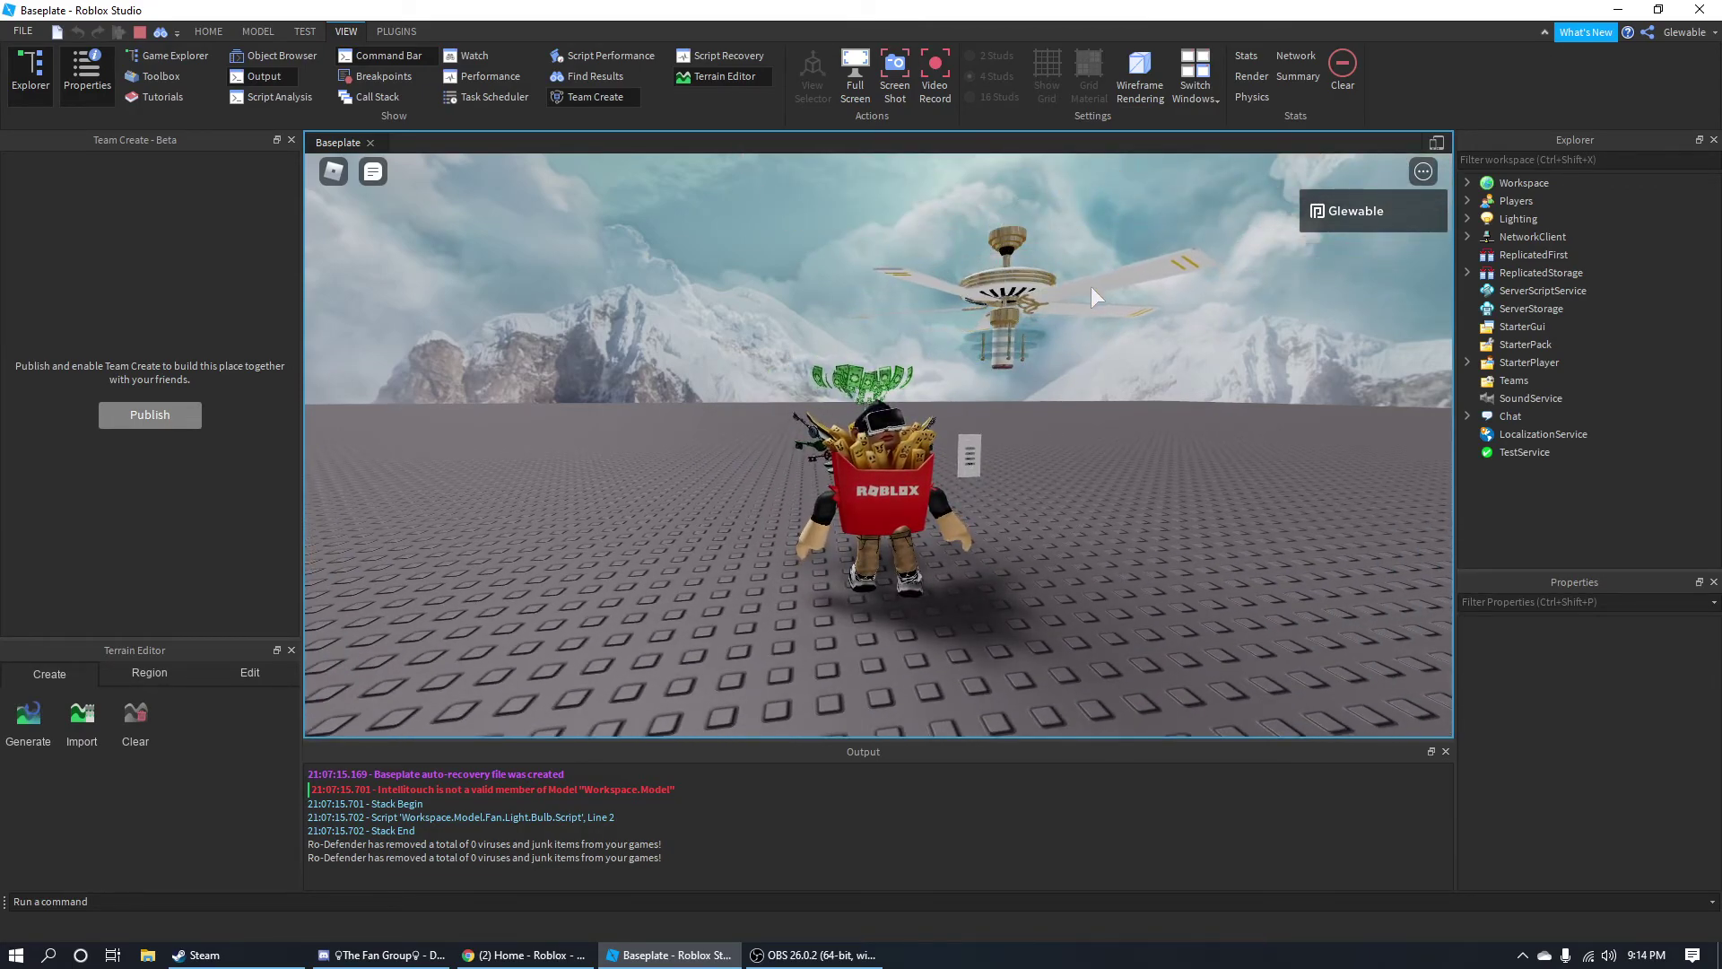
# Walk close to the front of the wall control, operate its fan button, and back away to observe the blades.
pyautogui.press('w')
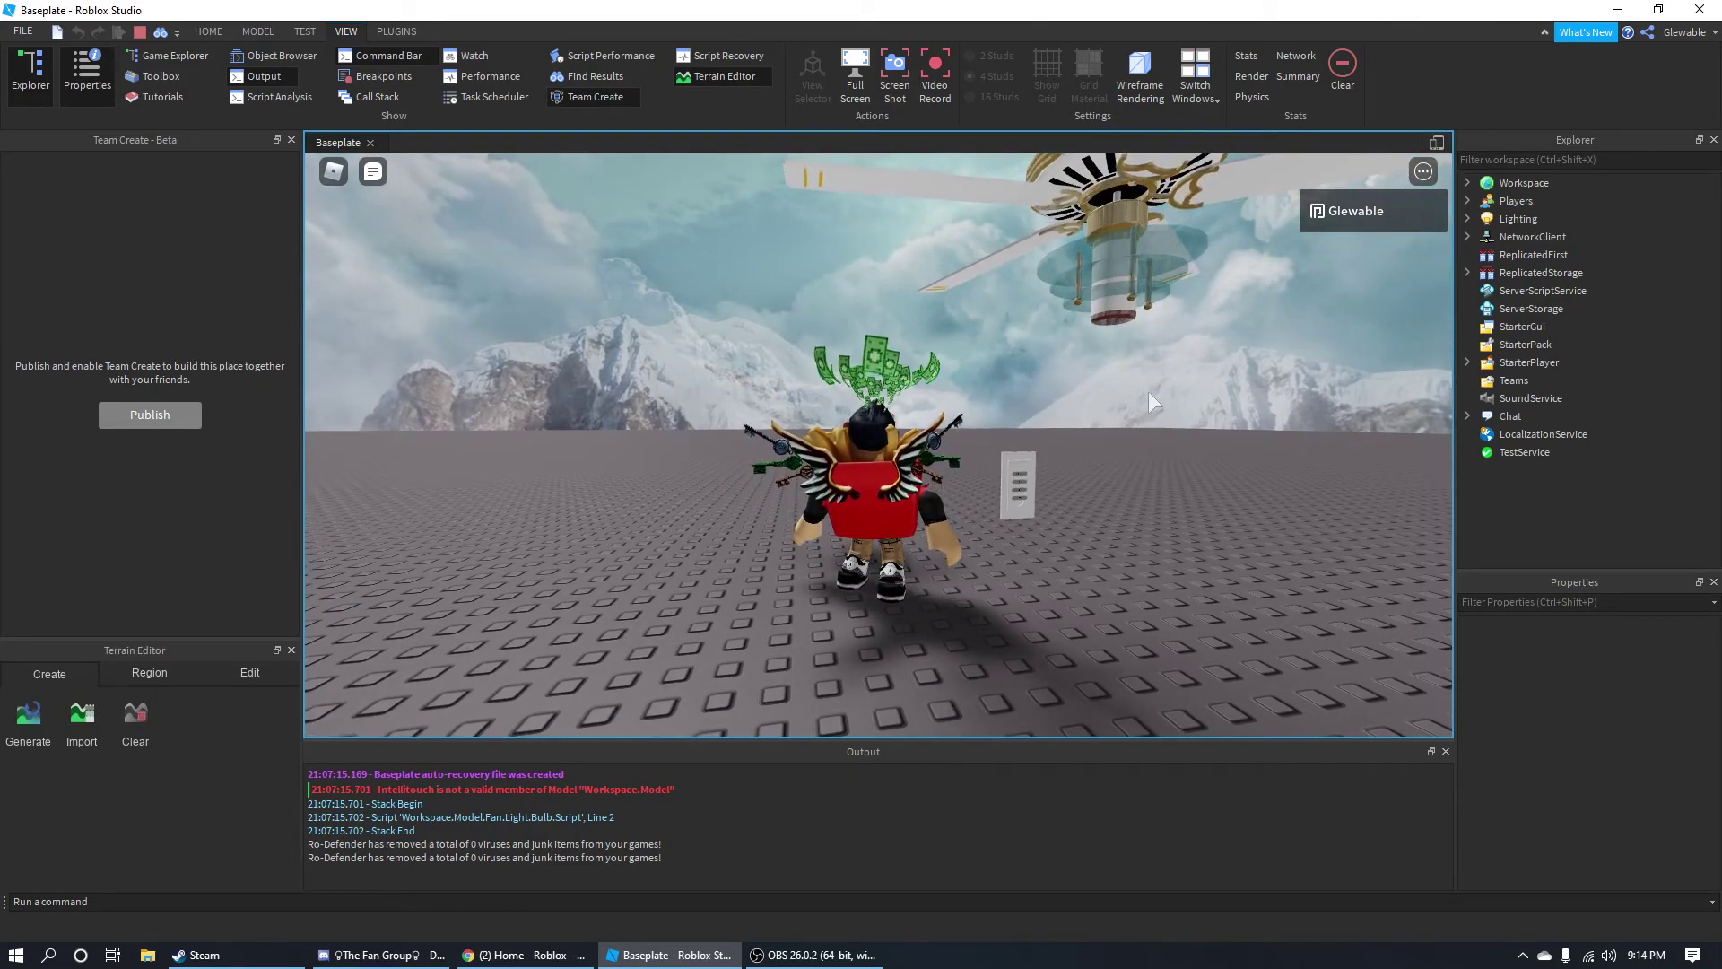
pyautogui.moveTo(1100, 382); pyautogui.dragTo(1100, 429, button='right')
pyautogui.press('w')
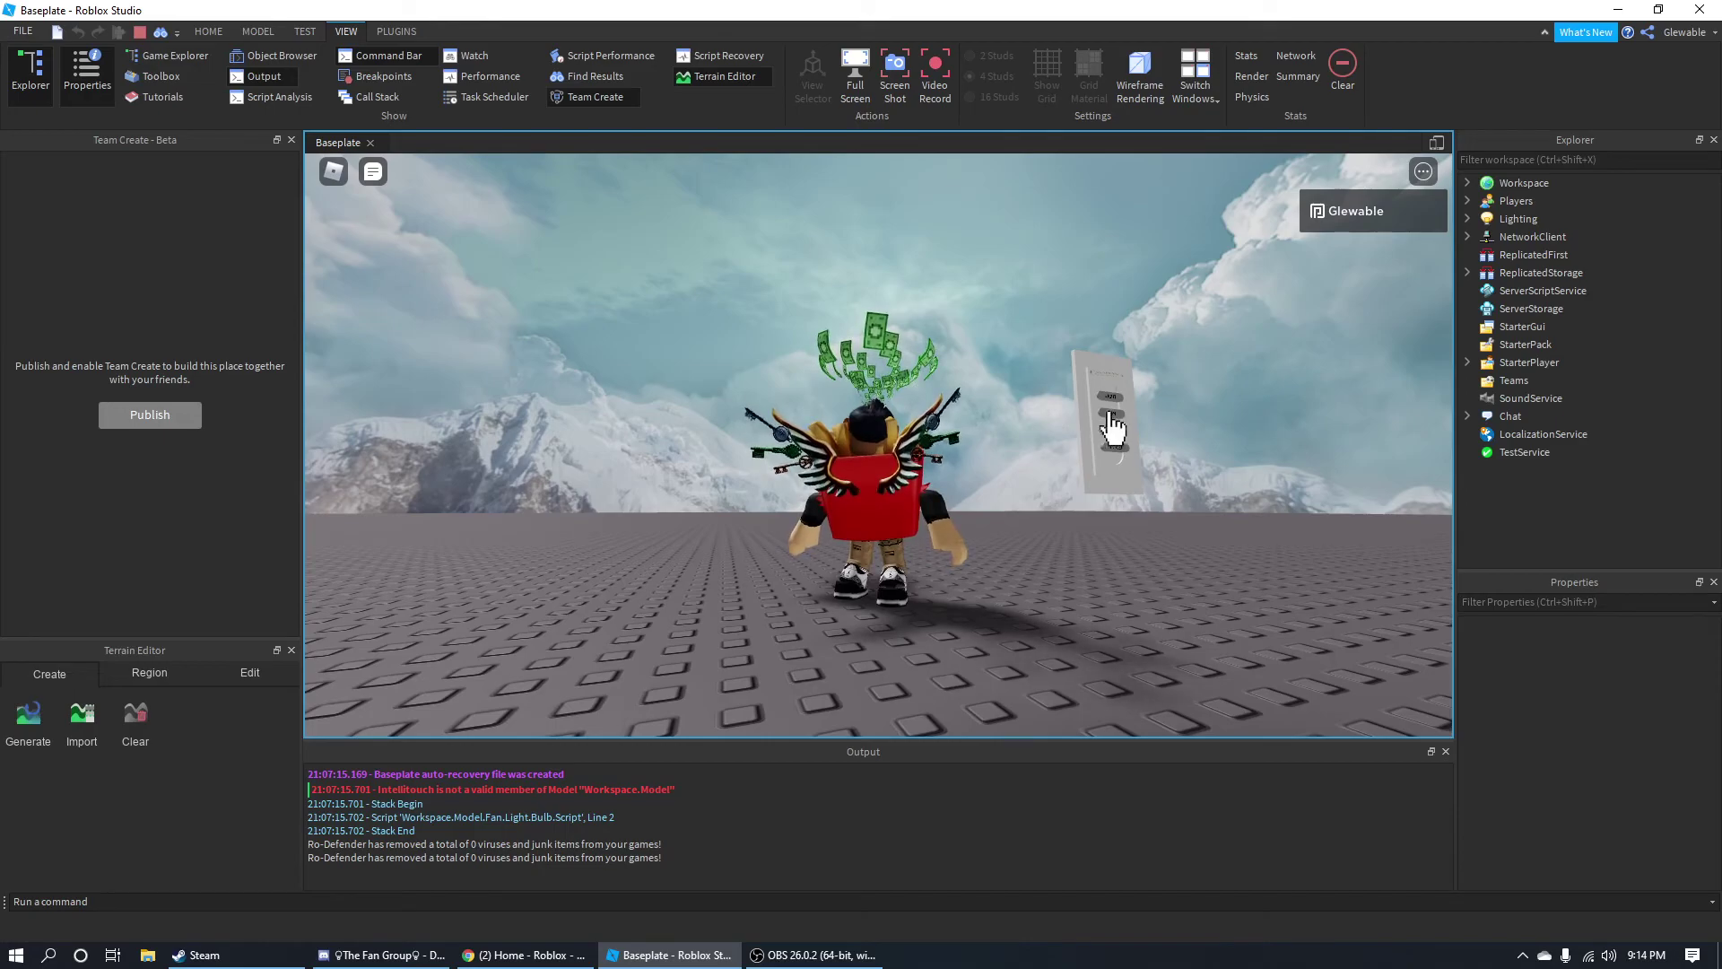
pyautogui.moveTo(1048, 583); pyautogui.dragTo(1148, 578, button='right')
pyautogui.press('w')
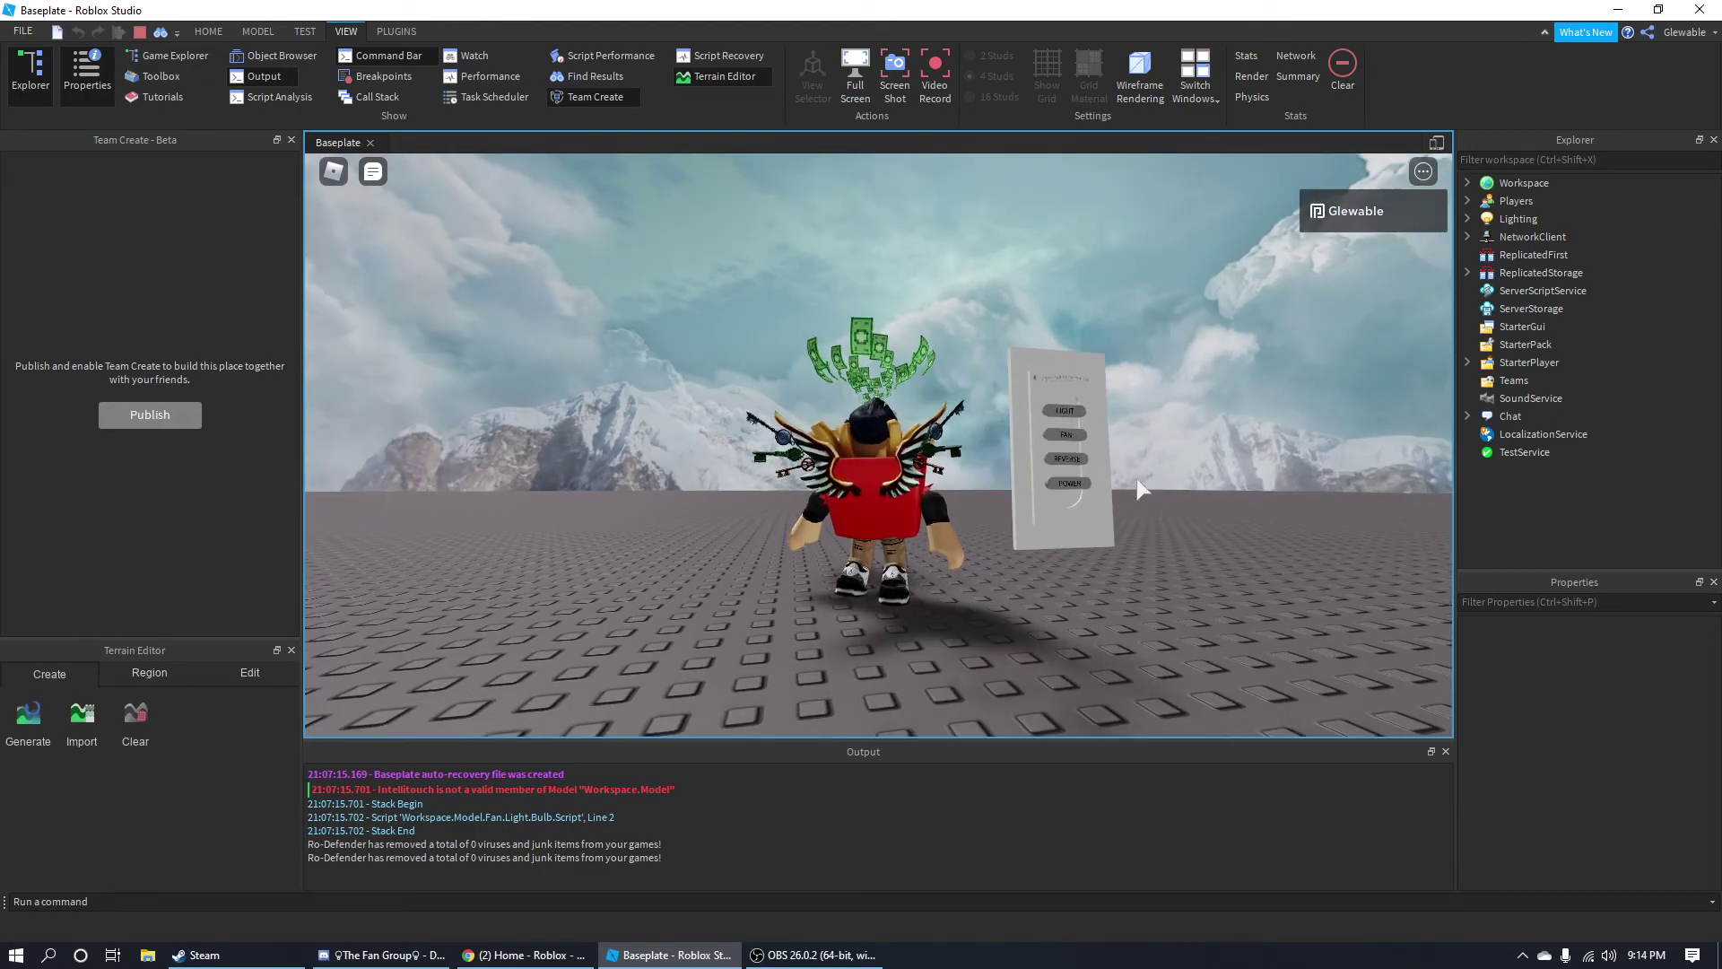
pyautogui.click(1065, 438)
pyautogui.press('s')
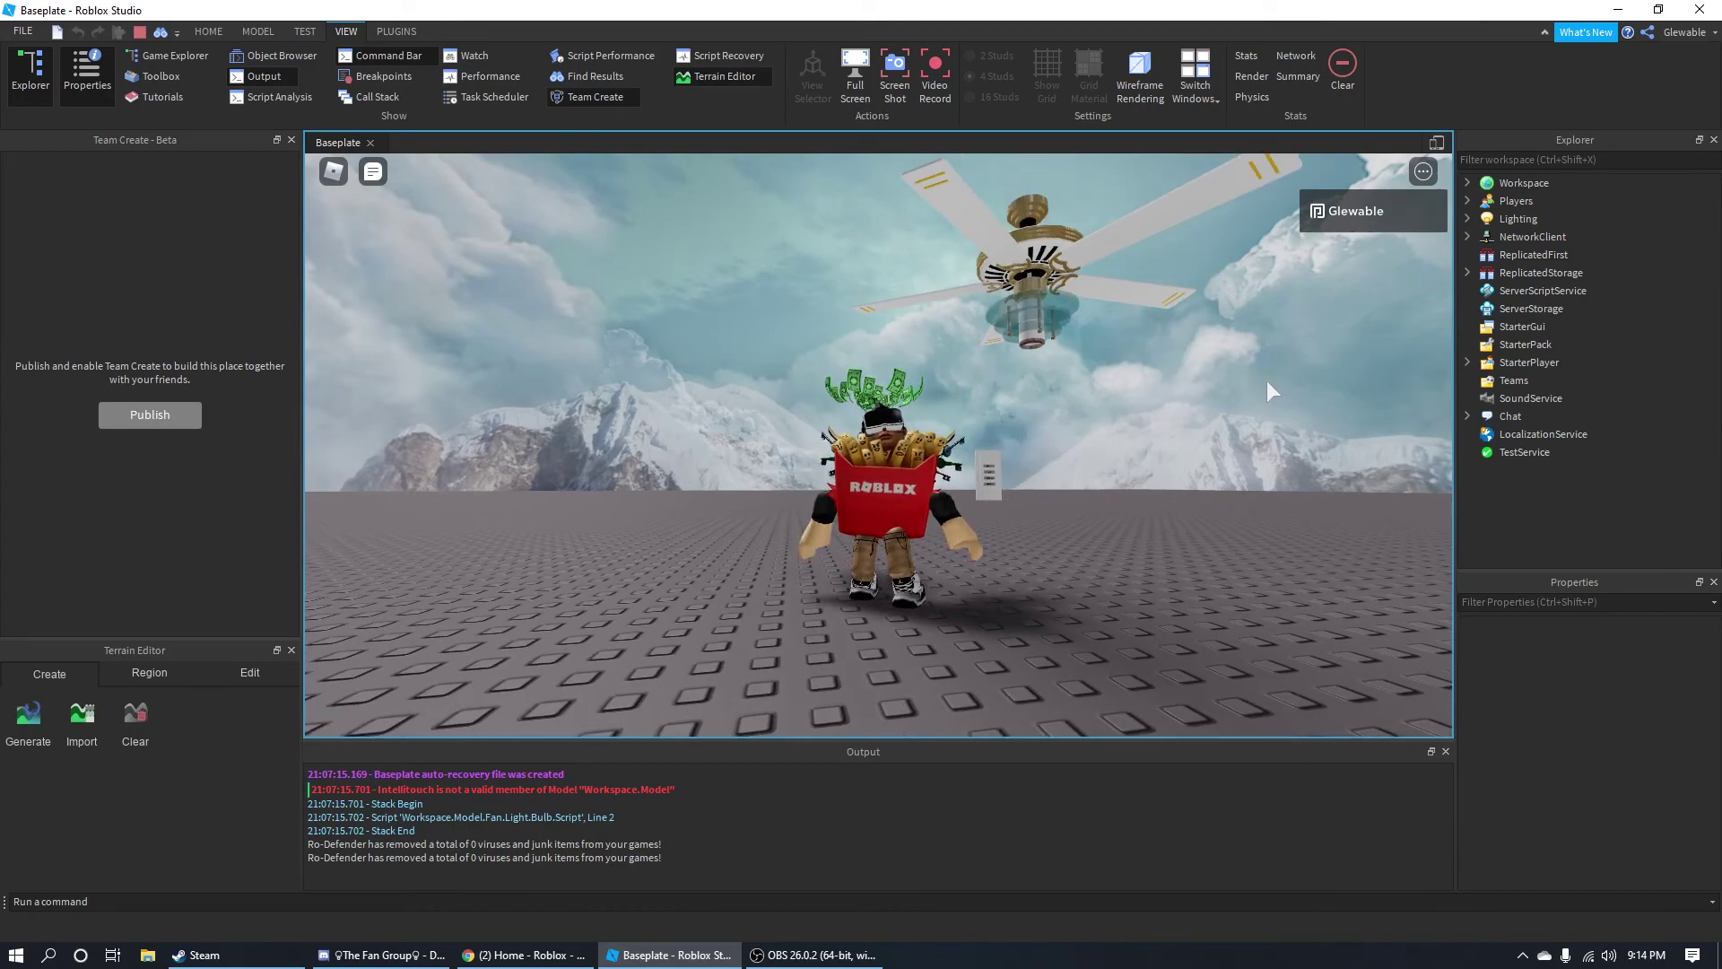
# Examine the unlit fan and the wall control from far away, up close and from different angles.
pyautogui.press('s')
pyautogui.press('d')
pyautogui.moveTo(1267, 380); pyautogui.dragTo(1268, 380, button='right')
pyautogui.press('s')
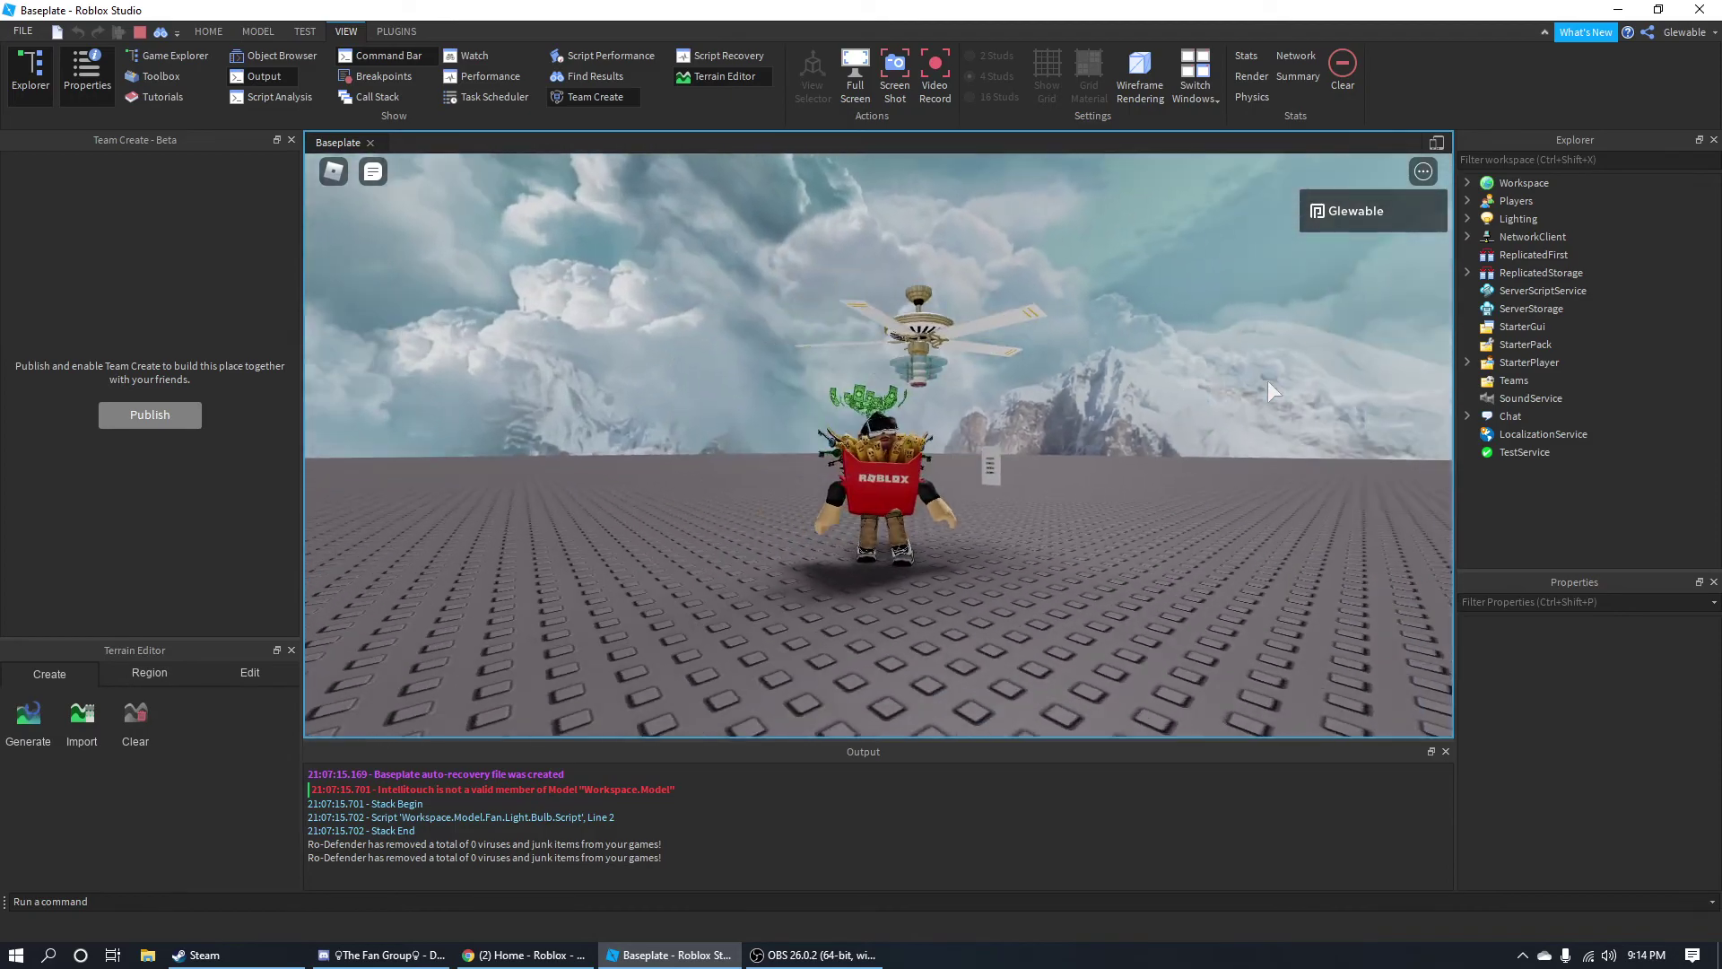
pyautogui.scroll(3, 1268, 381)
pyautogui.moveTo(1118, 368); pyautogui.dragTo(1184, 416, button='right')
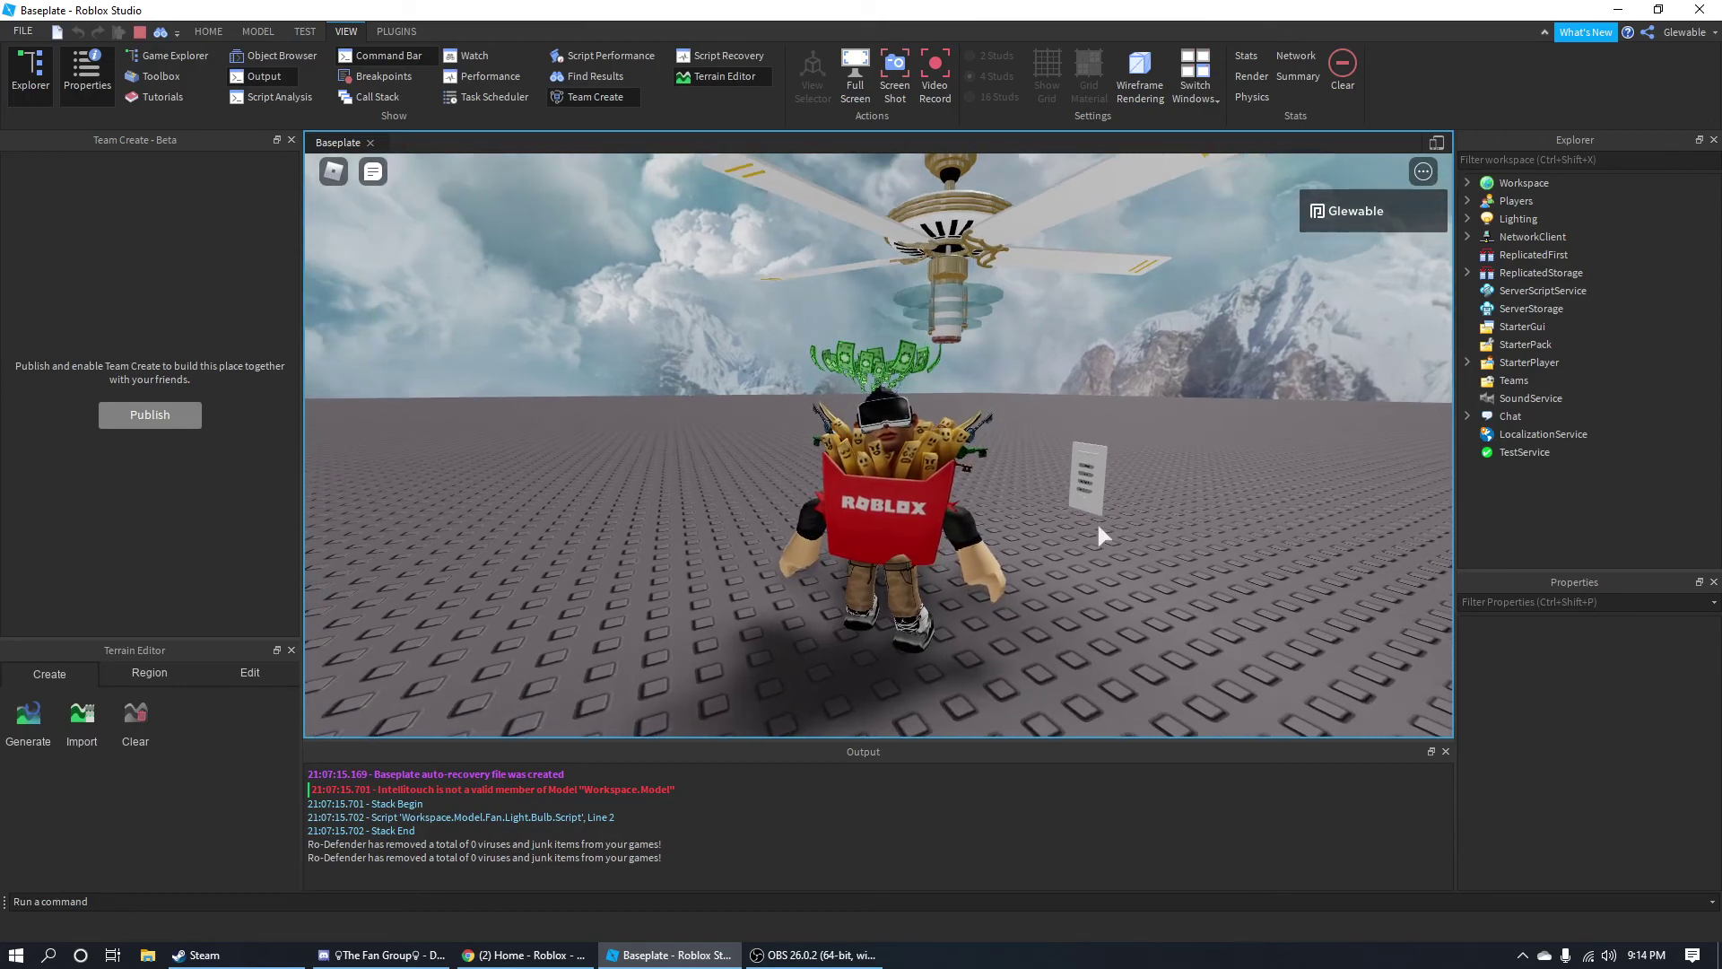
pyautogui.moveTo(1058, 549); pyautogui.dragTo(1059, 549, button='right')
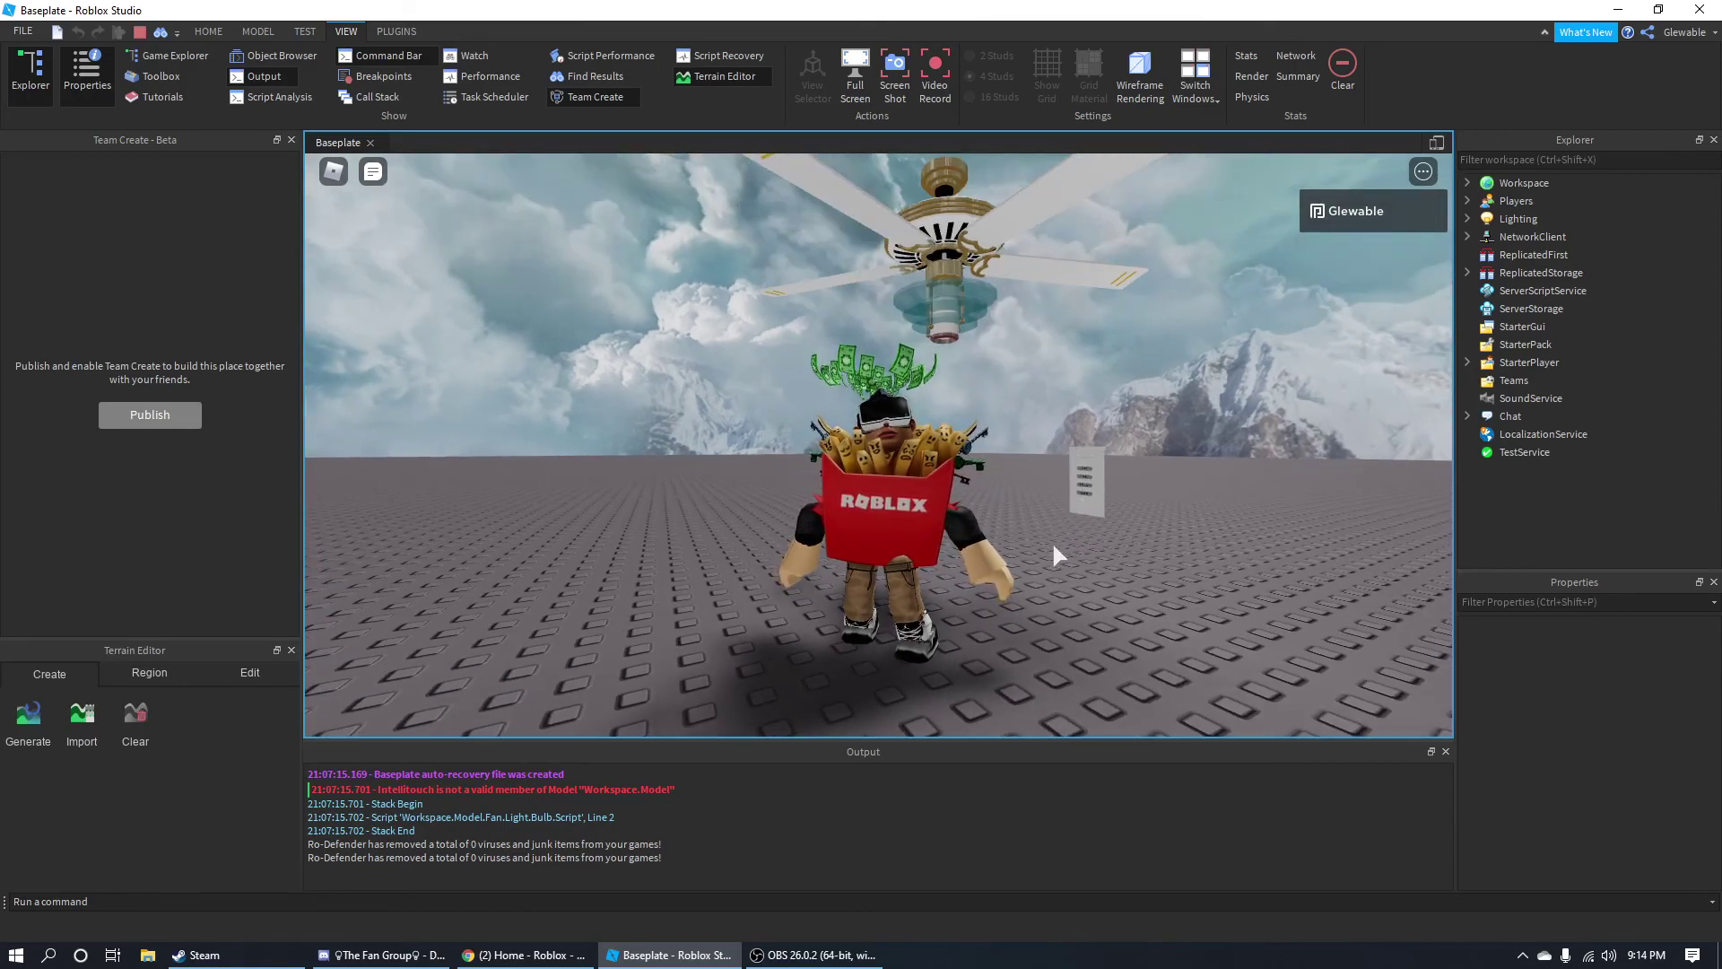
# Finish positioning the character in front of the fan and switch to OBS.
pyautogui.press('w')
pyautogui.press('s')
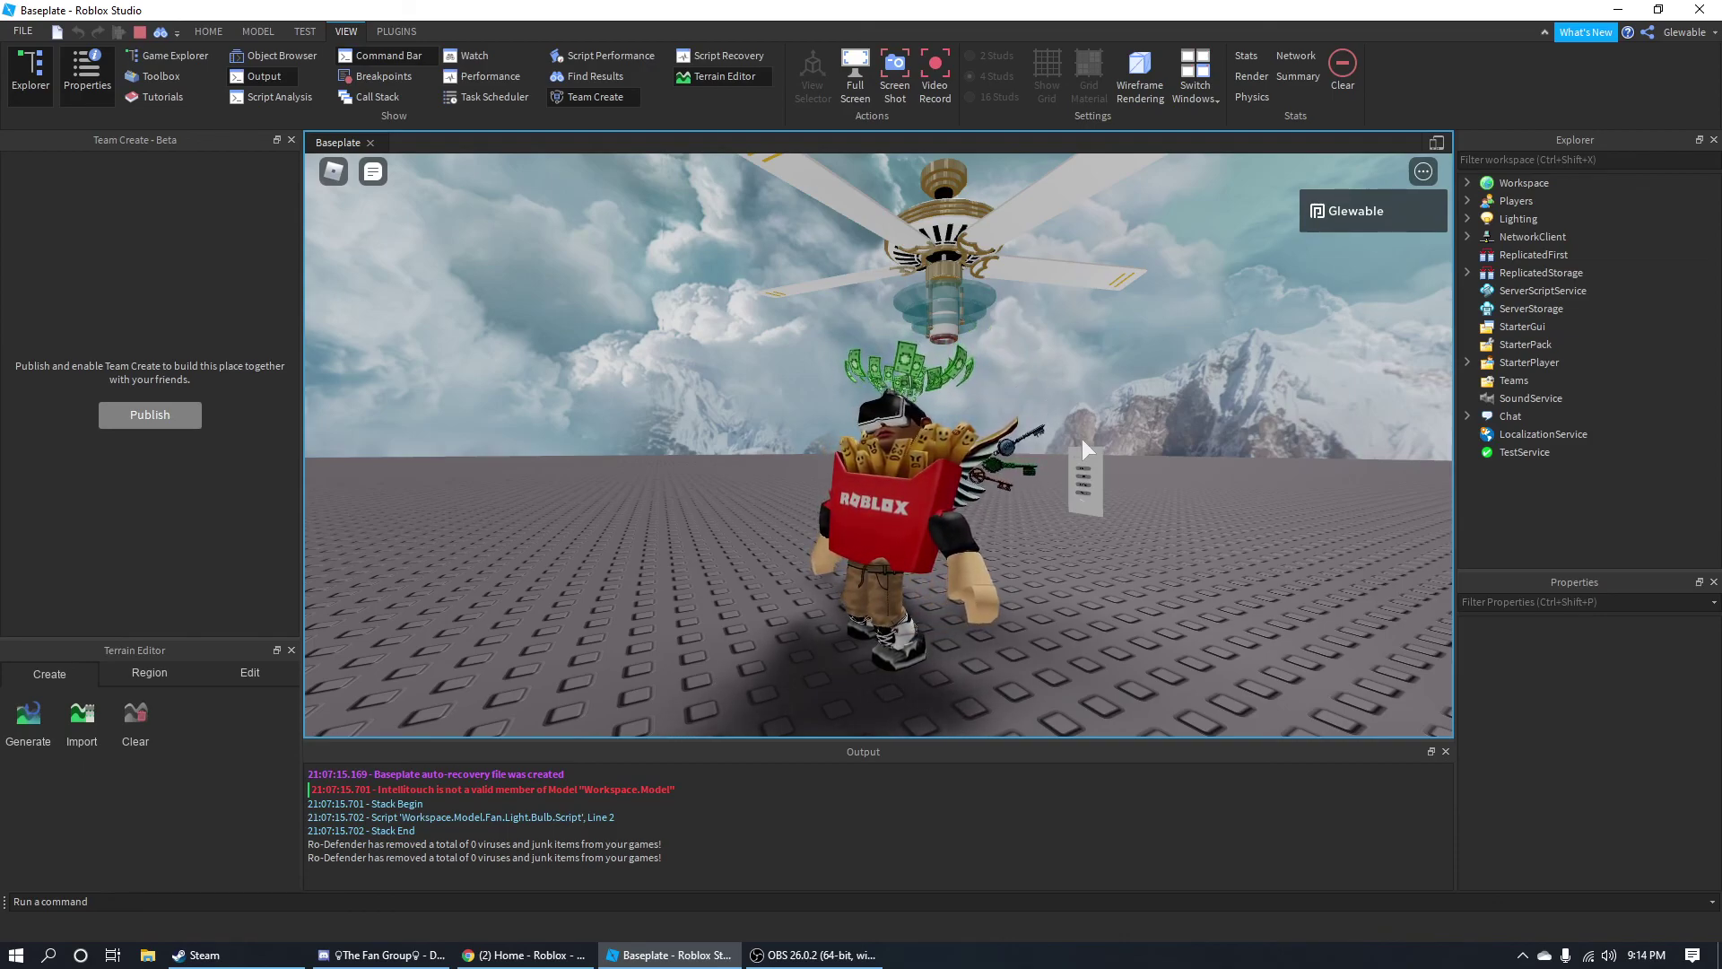
pyautogui.click(801, 966)
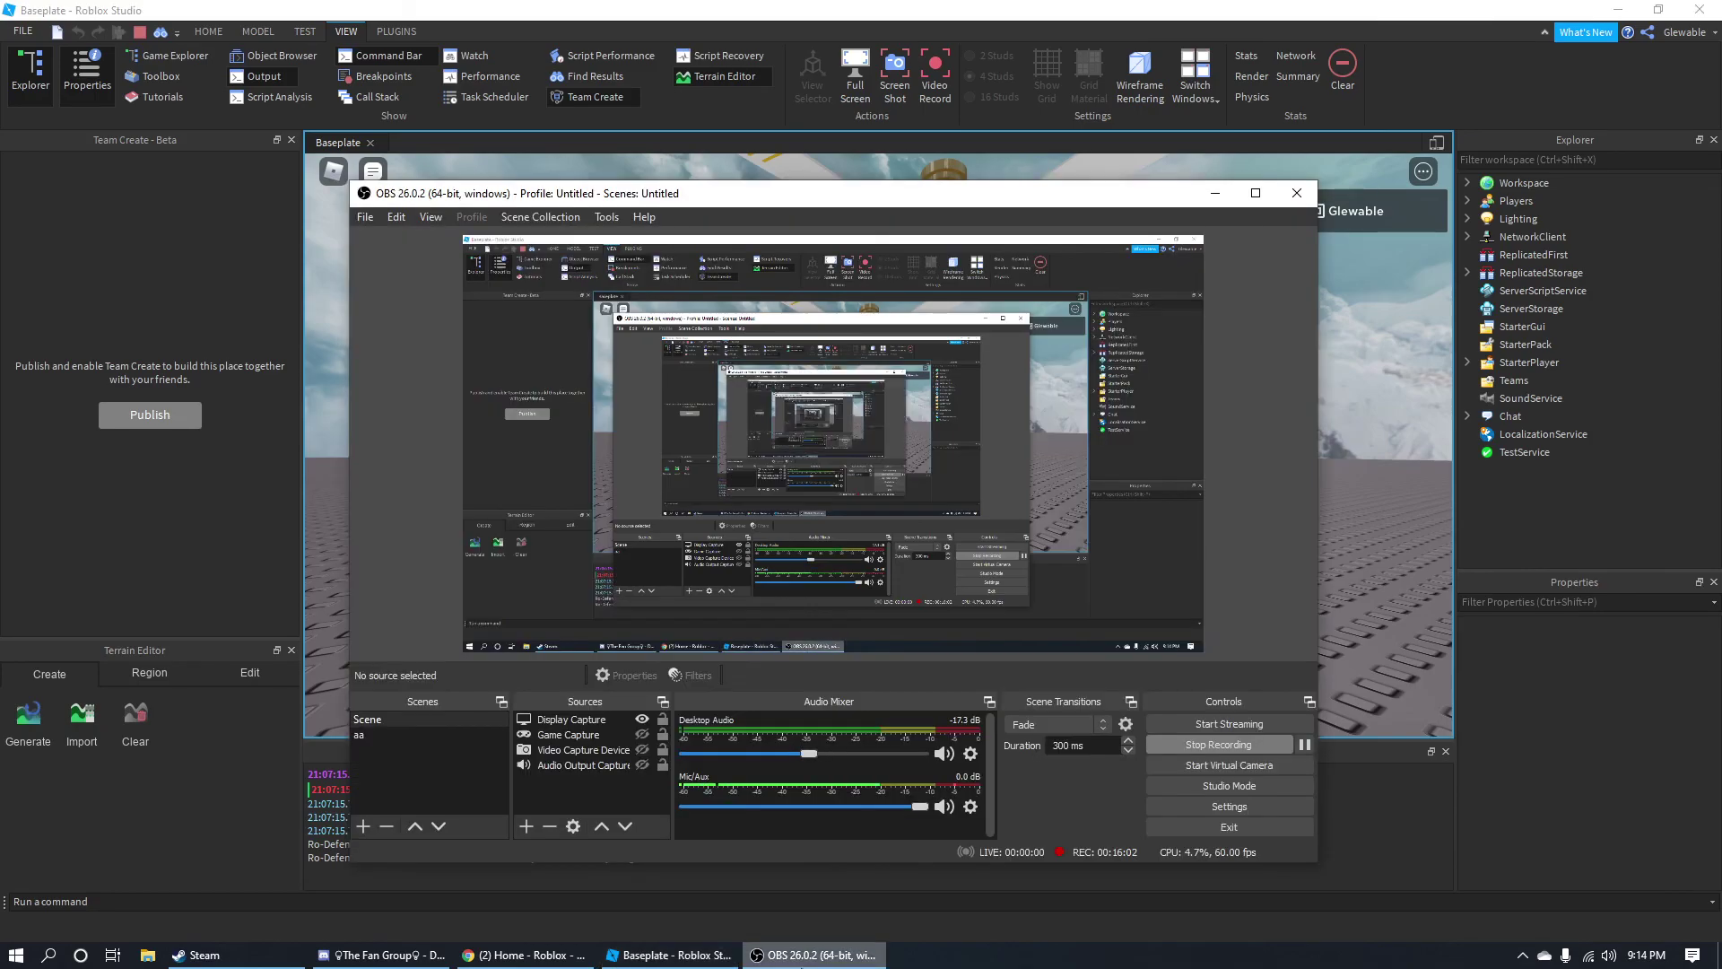